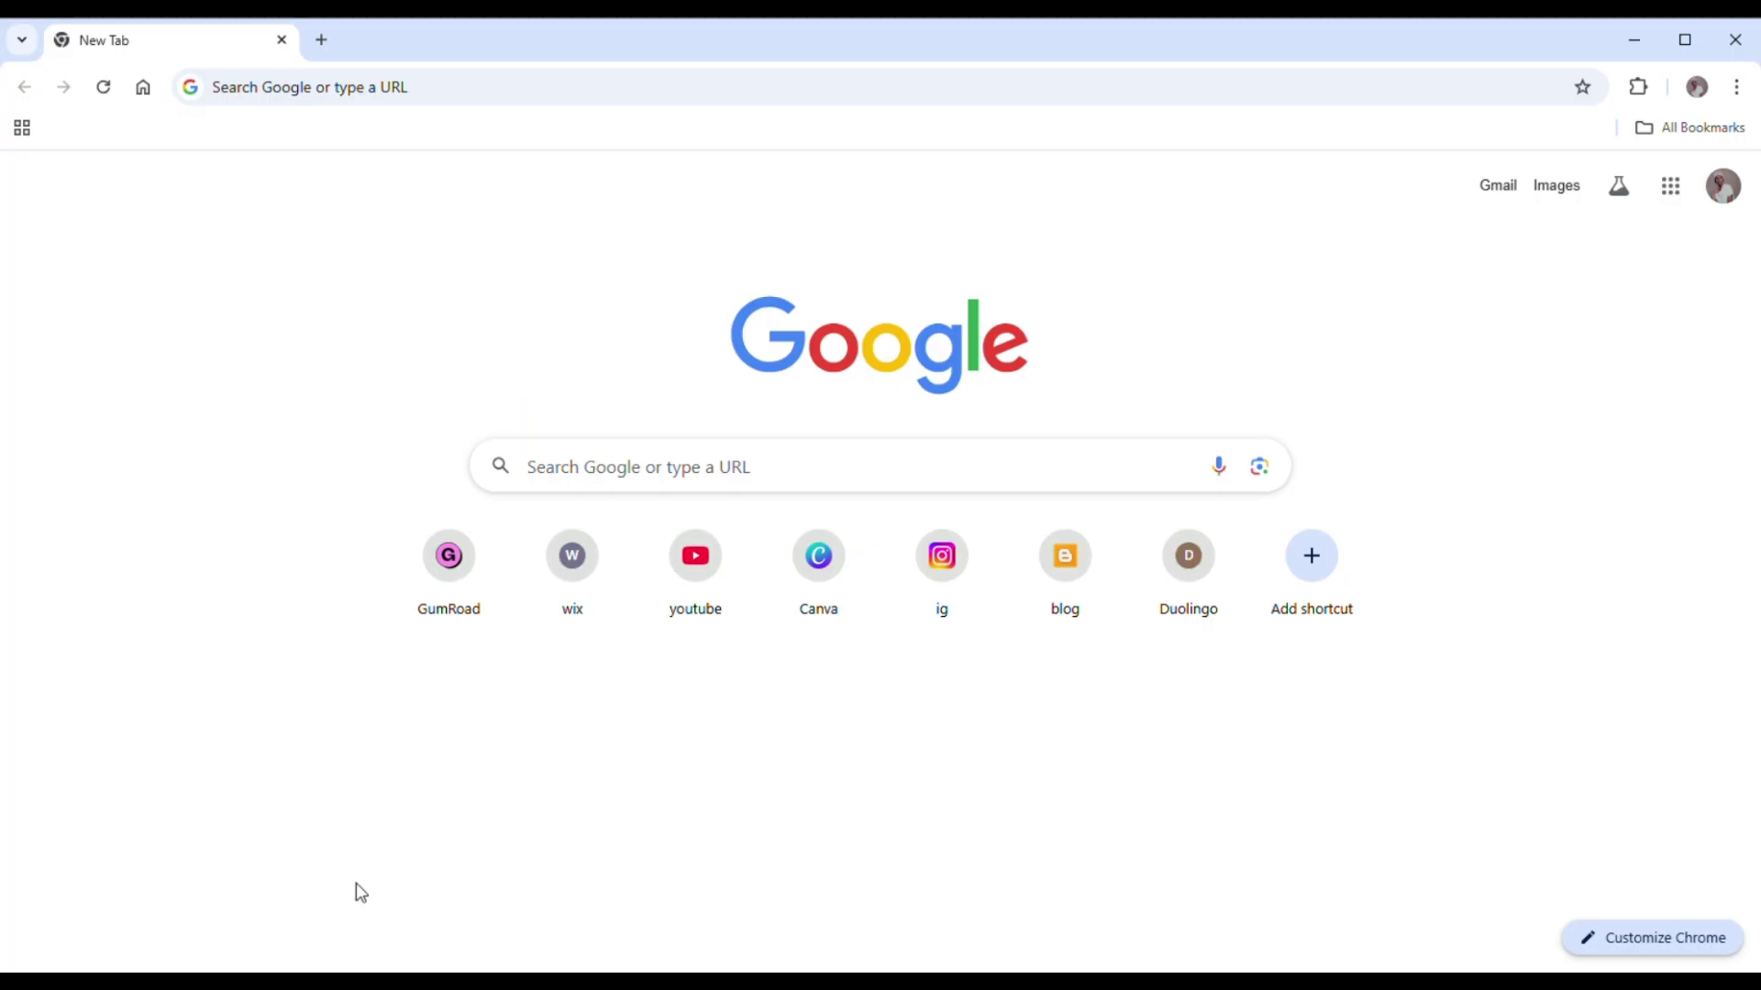
Open Canva, search for "instagram", and create a blank Instagram Post (Square) design
{"action": "left_click", "coordinate": [819, 563]}
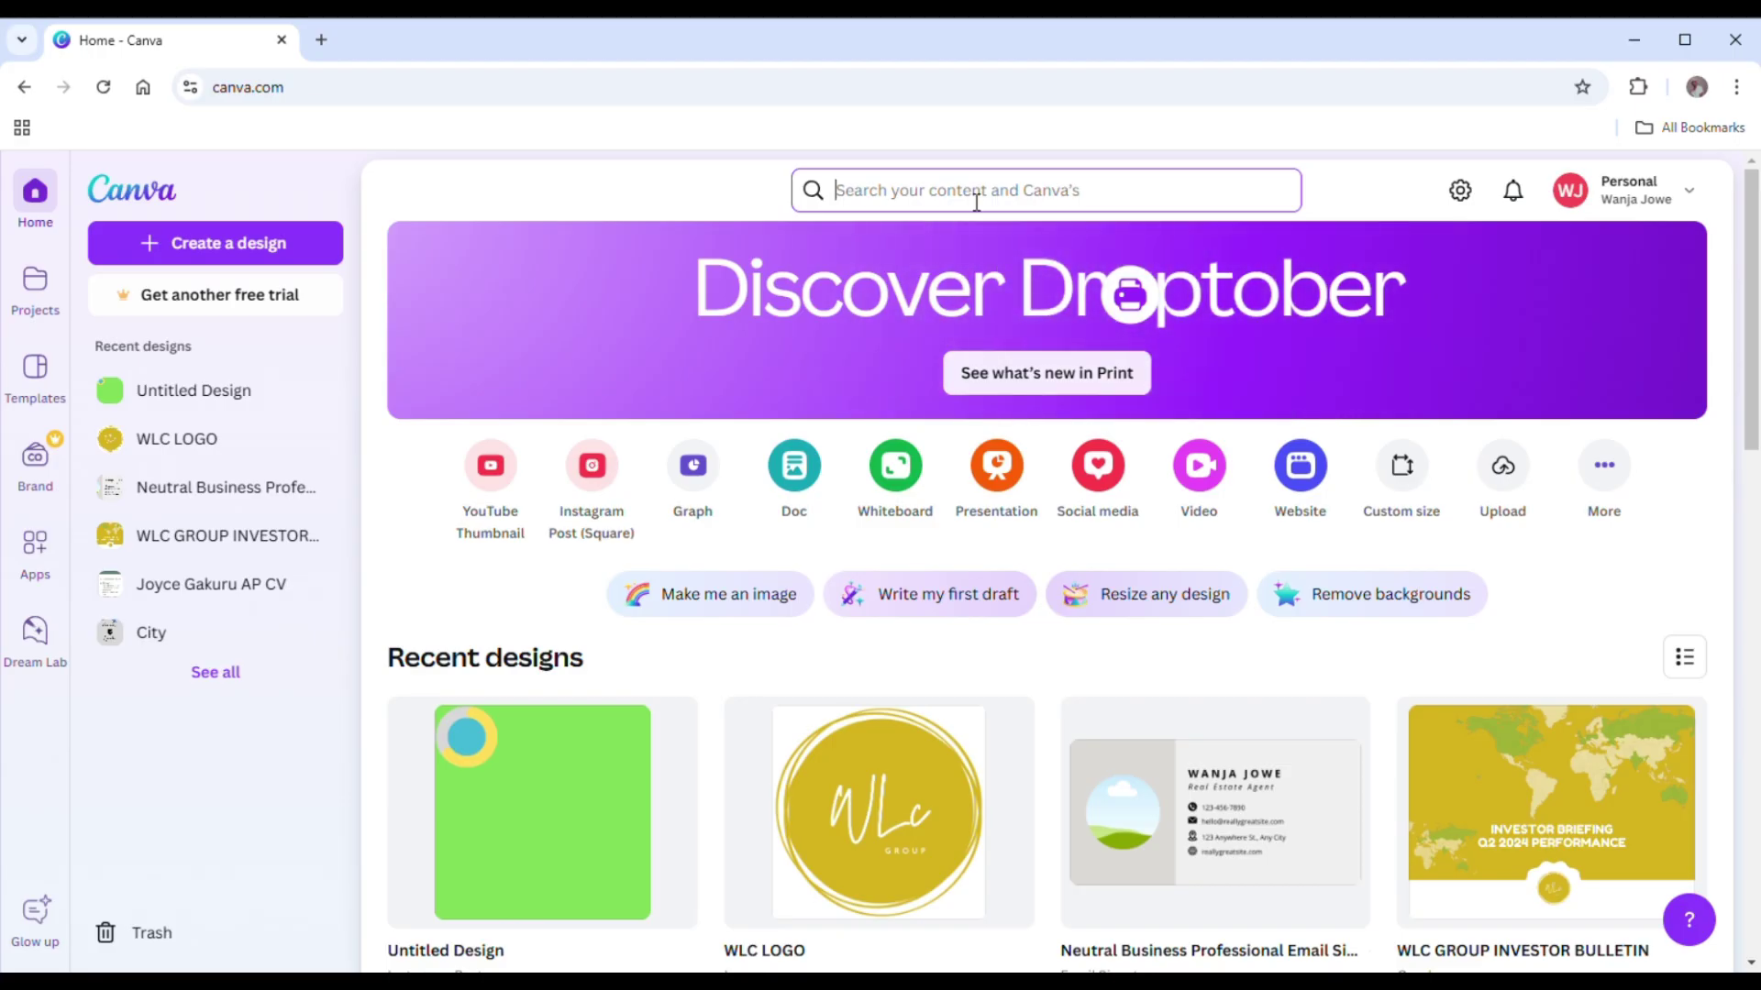
{"action": "left_click", "coordinate": [976, 202]}
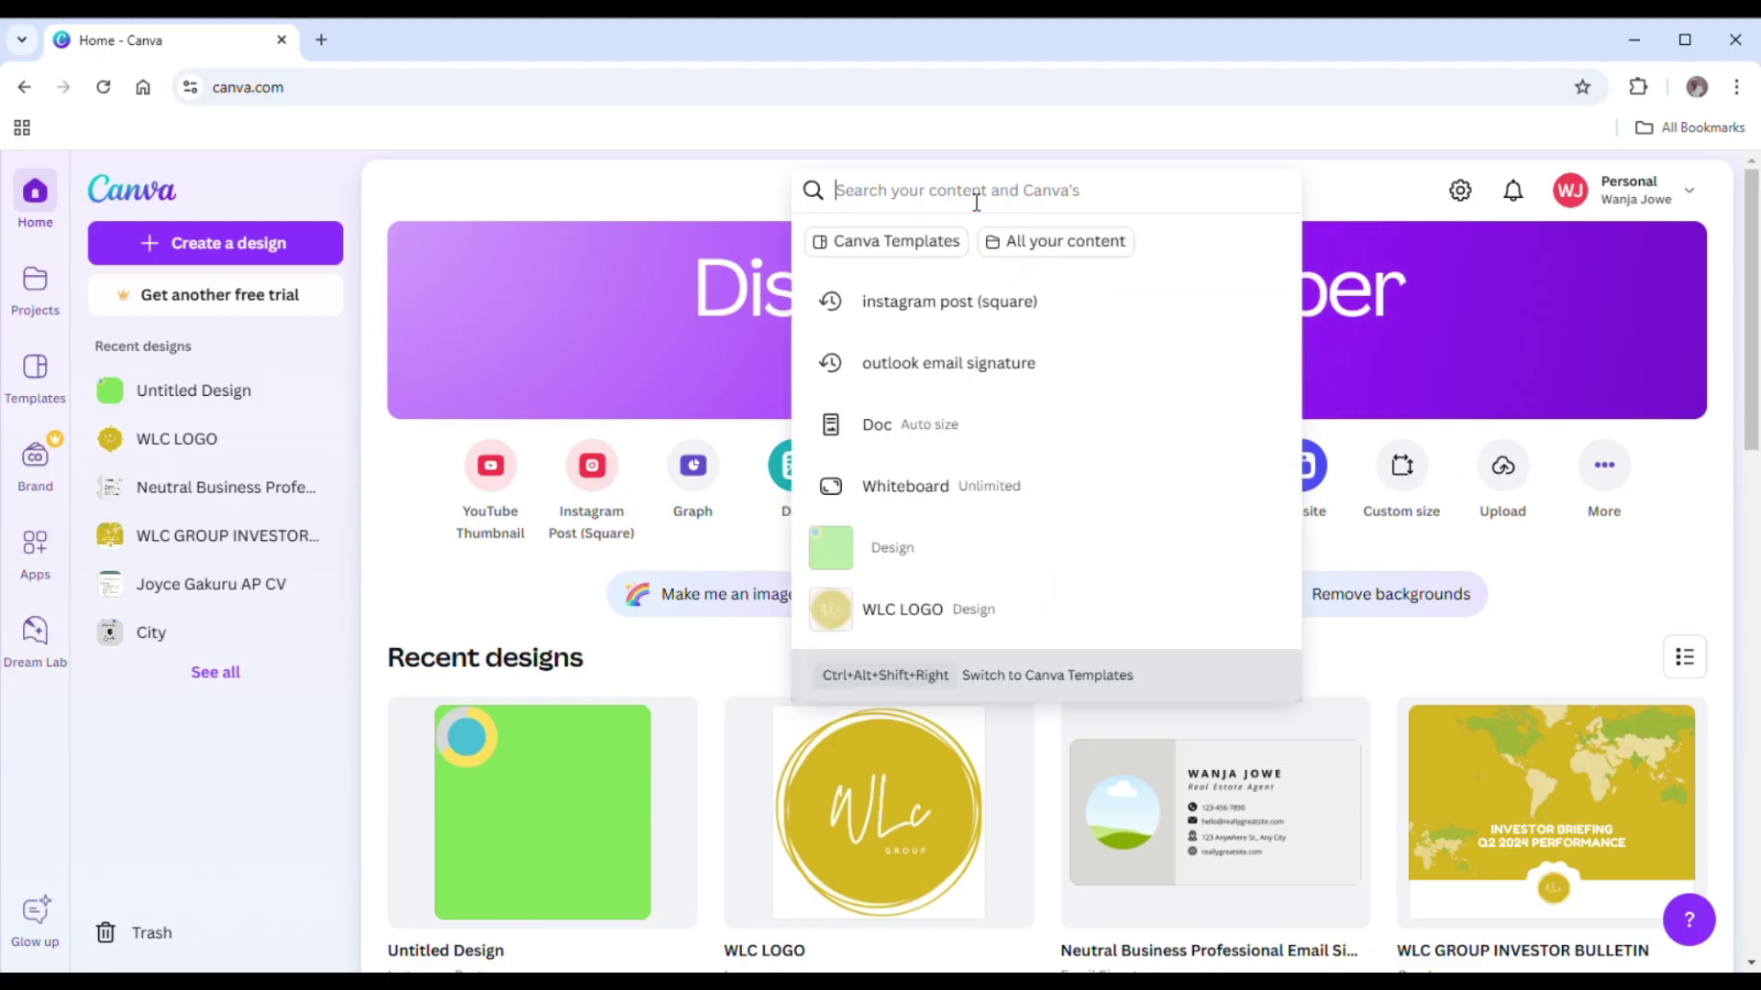
{"action": "type", "text": "instag"}
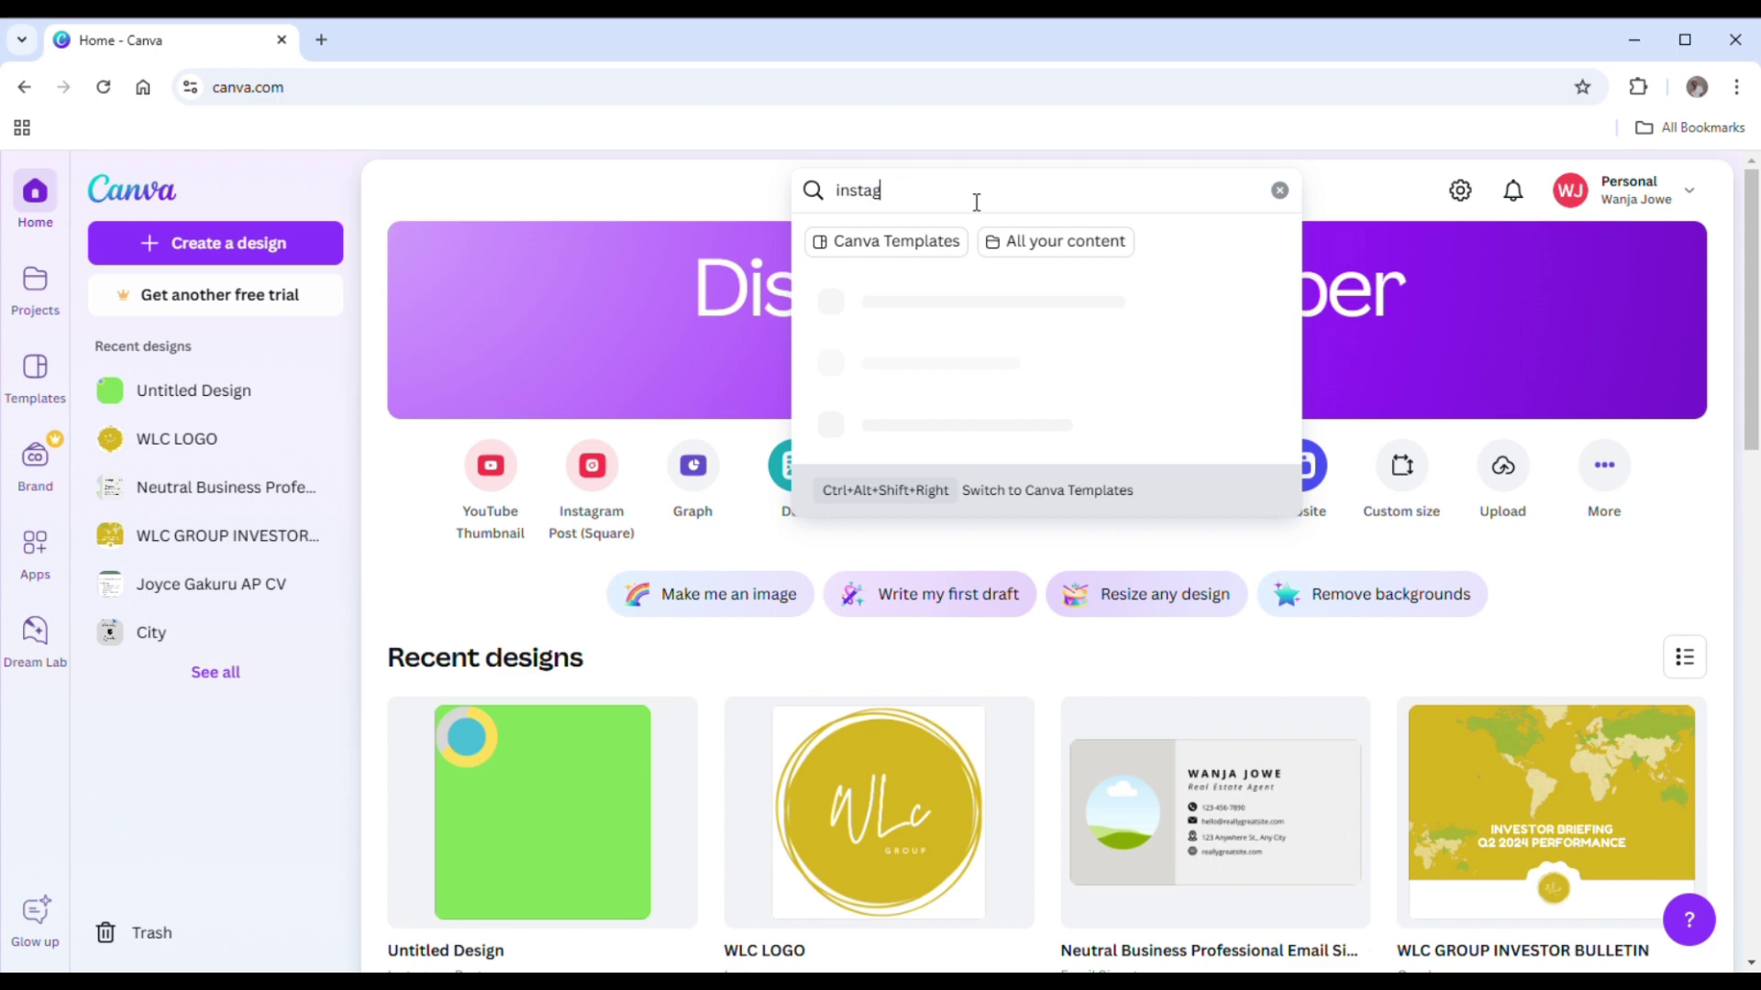
{"action": "type", "text": "ram"}
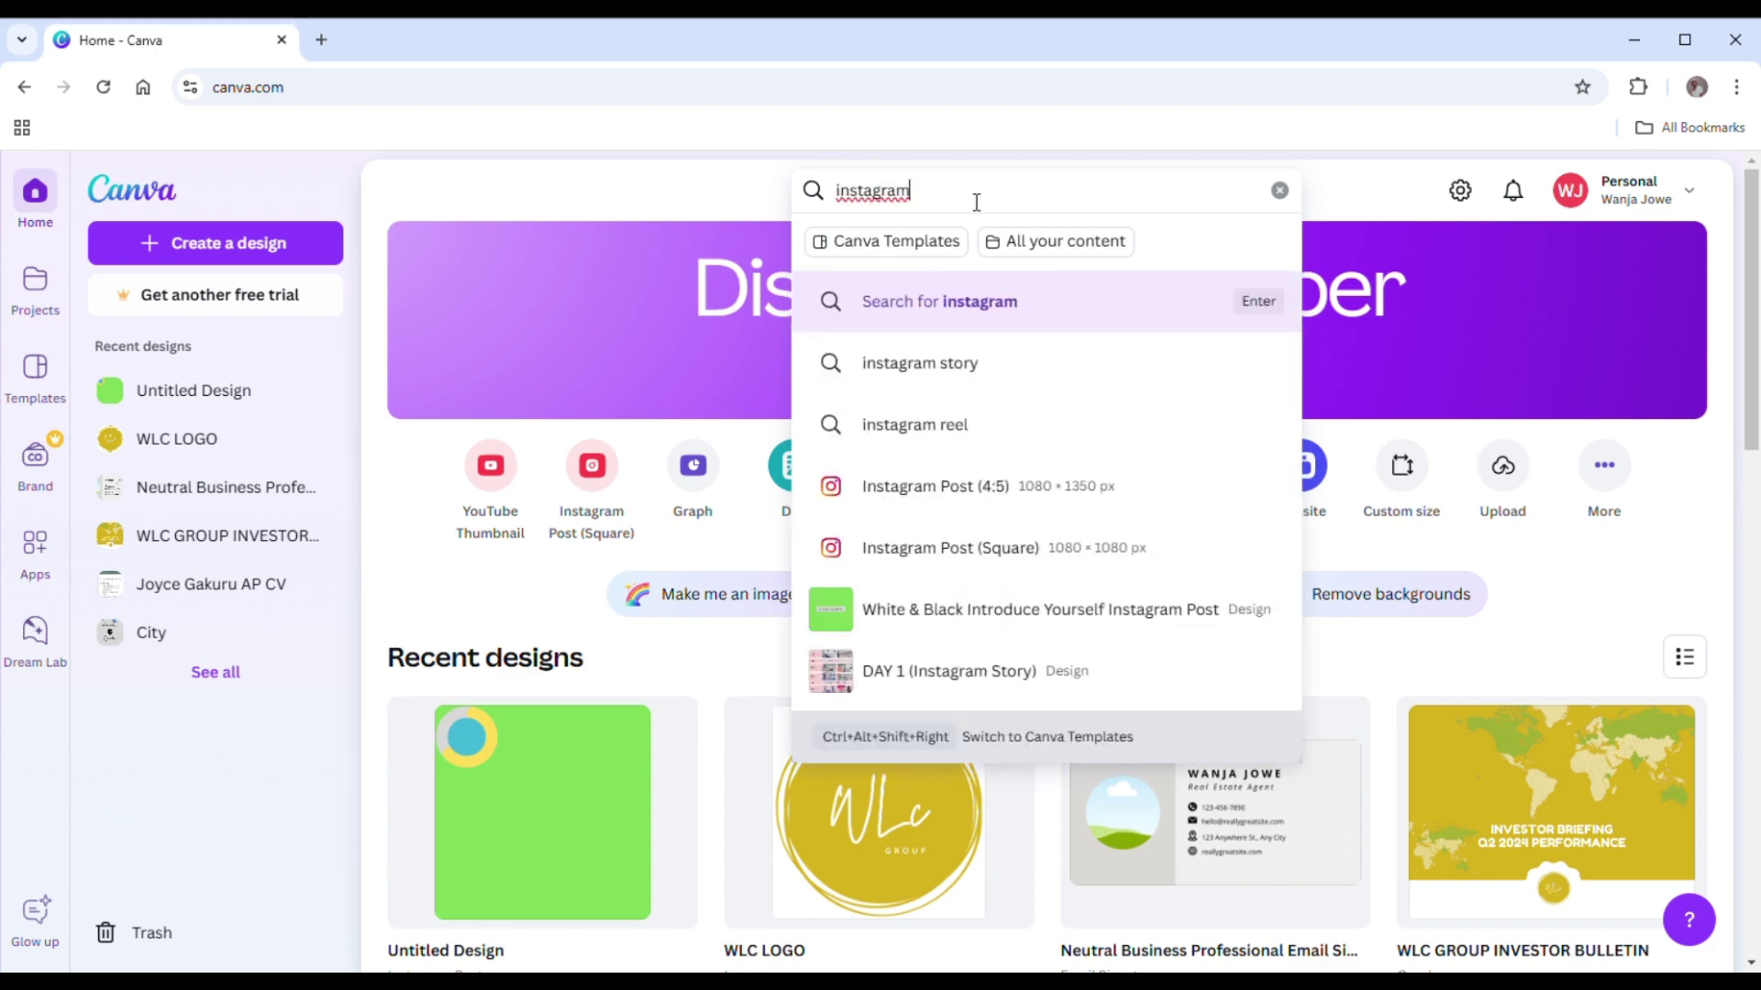
{"action": "left_click", "coordinate": [1057, 548]}
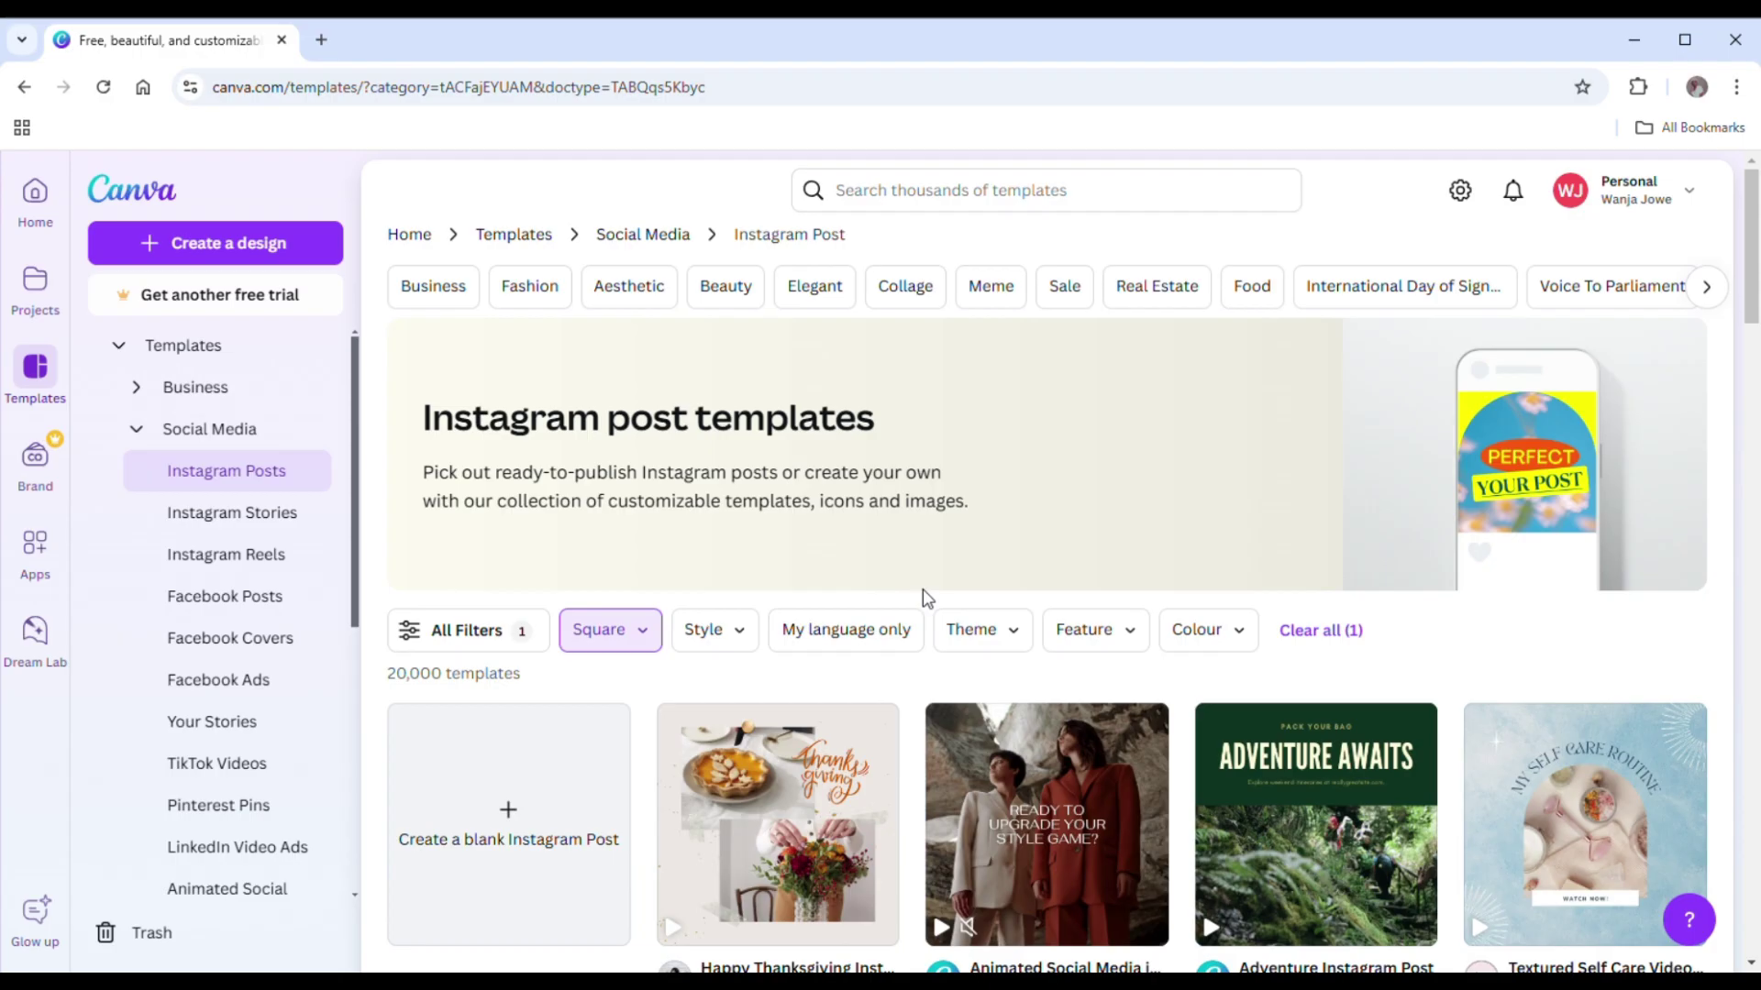
{"action": "left_click", "coordinate": [495, 845]}
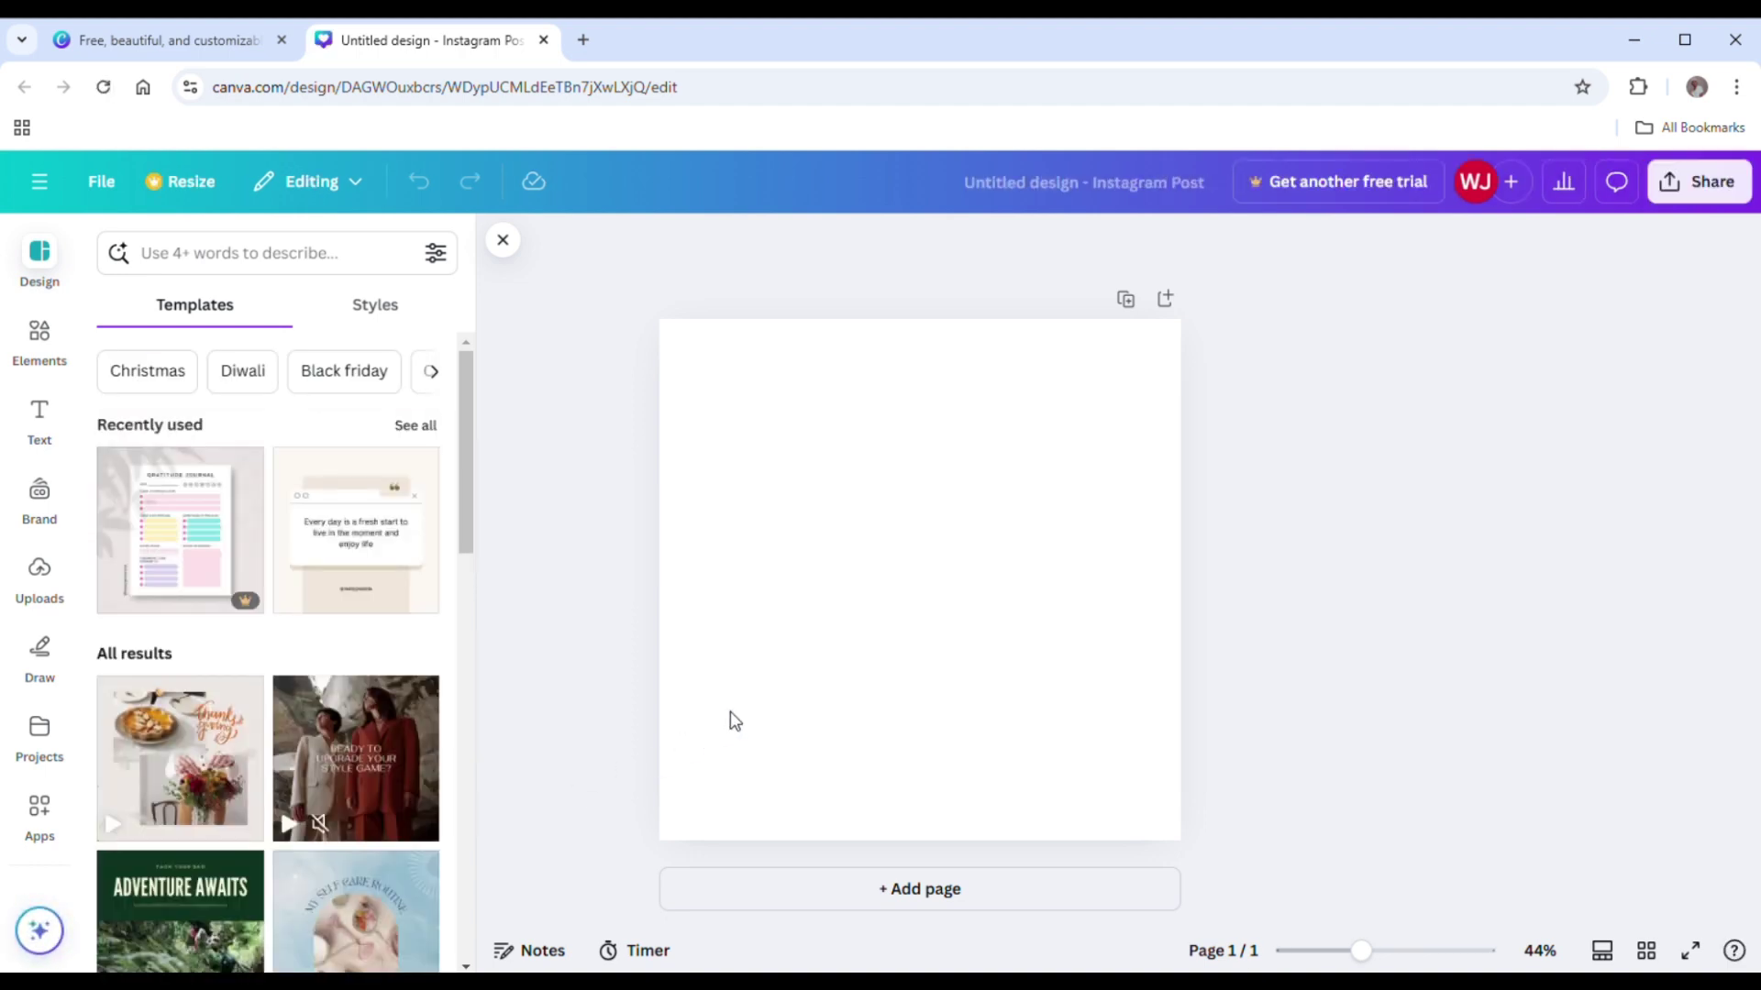
Fill the blank page's background with the light green from the default solid colours
{"action": "left_click", "coordinate": [794, 699]}
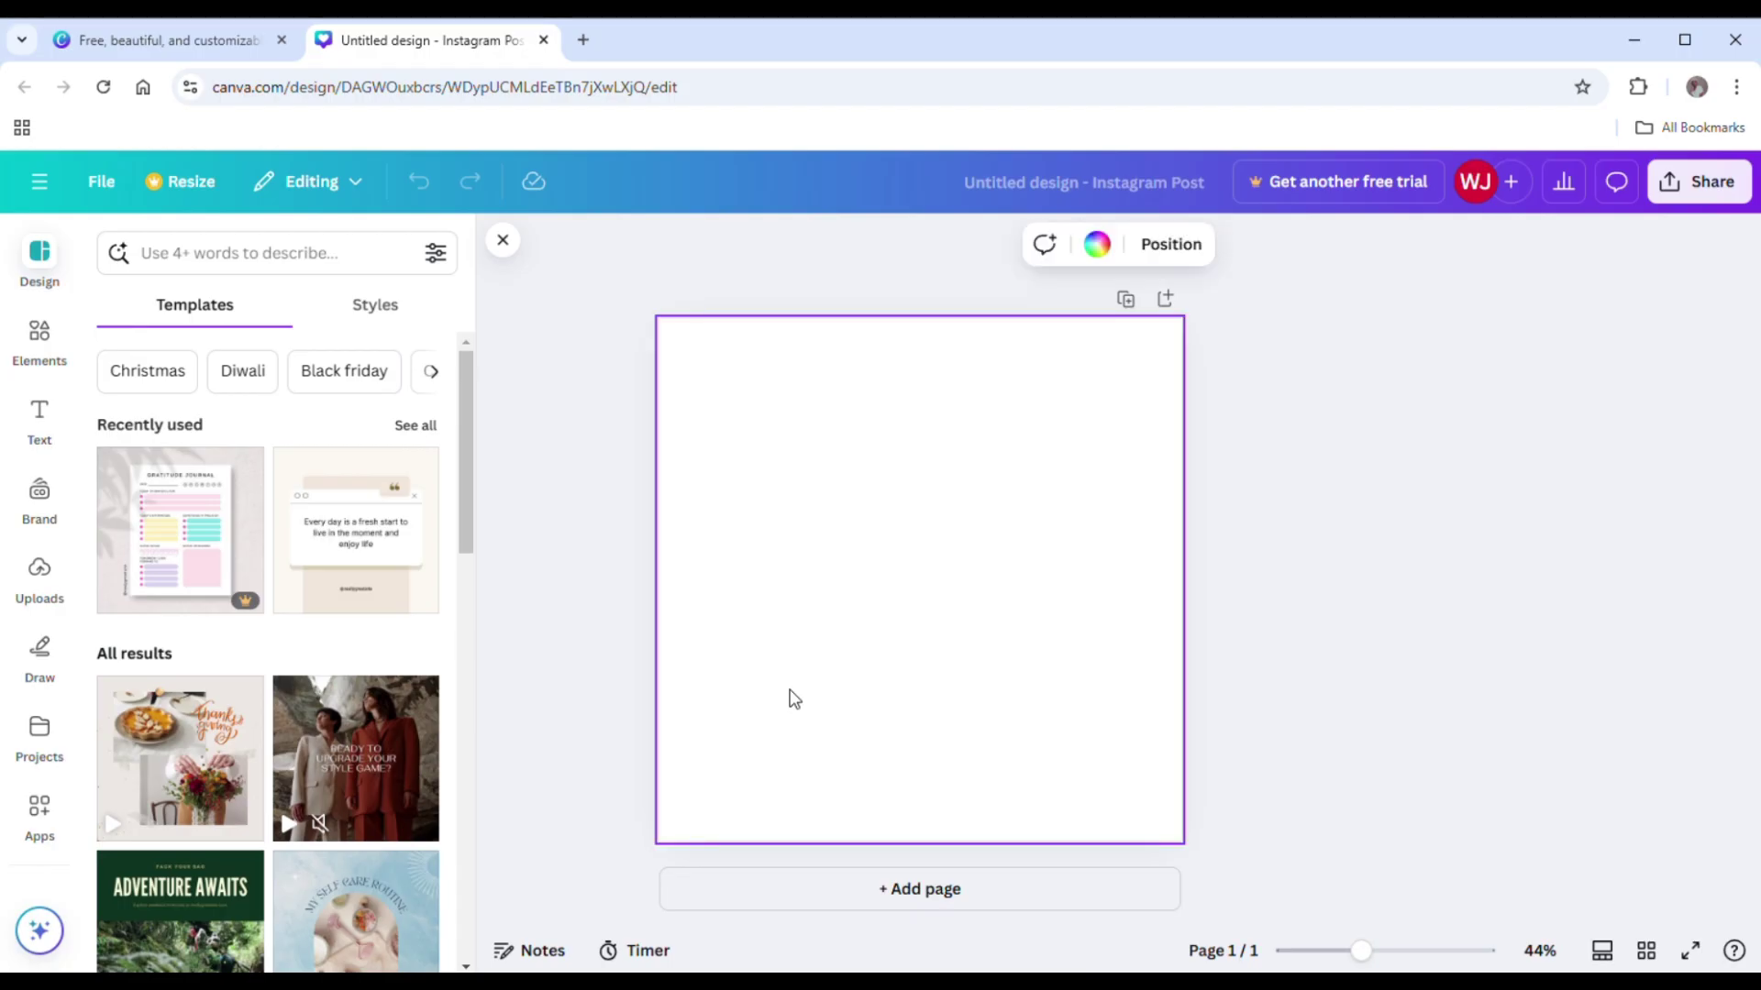
{"action": "left_click", "coordinate": [1092, 255]}
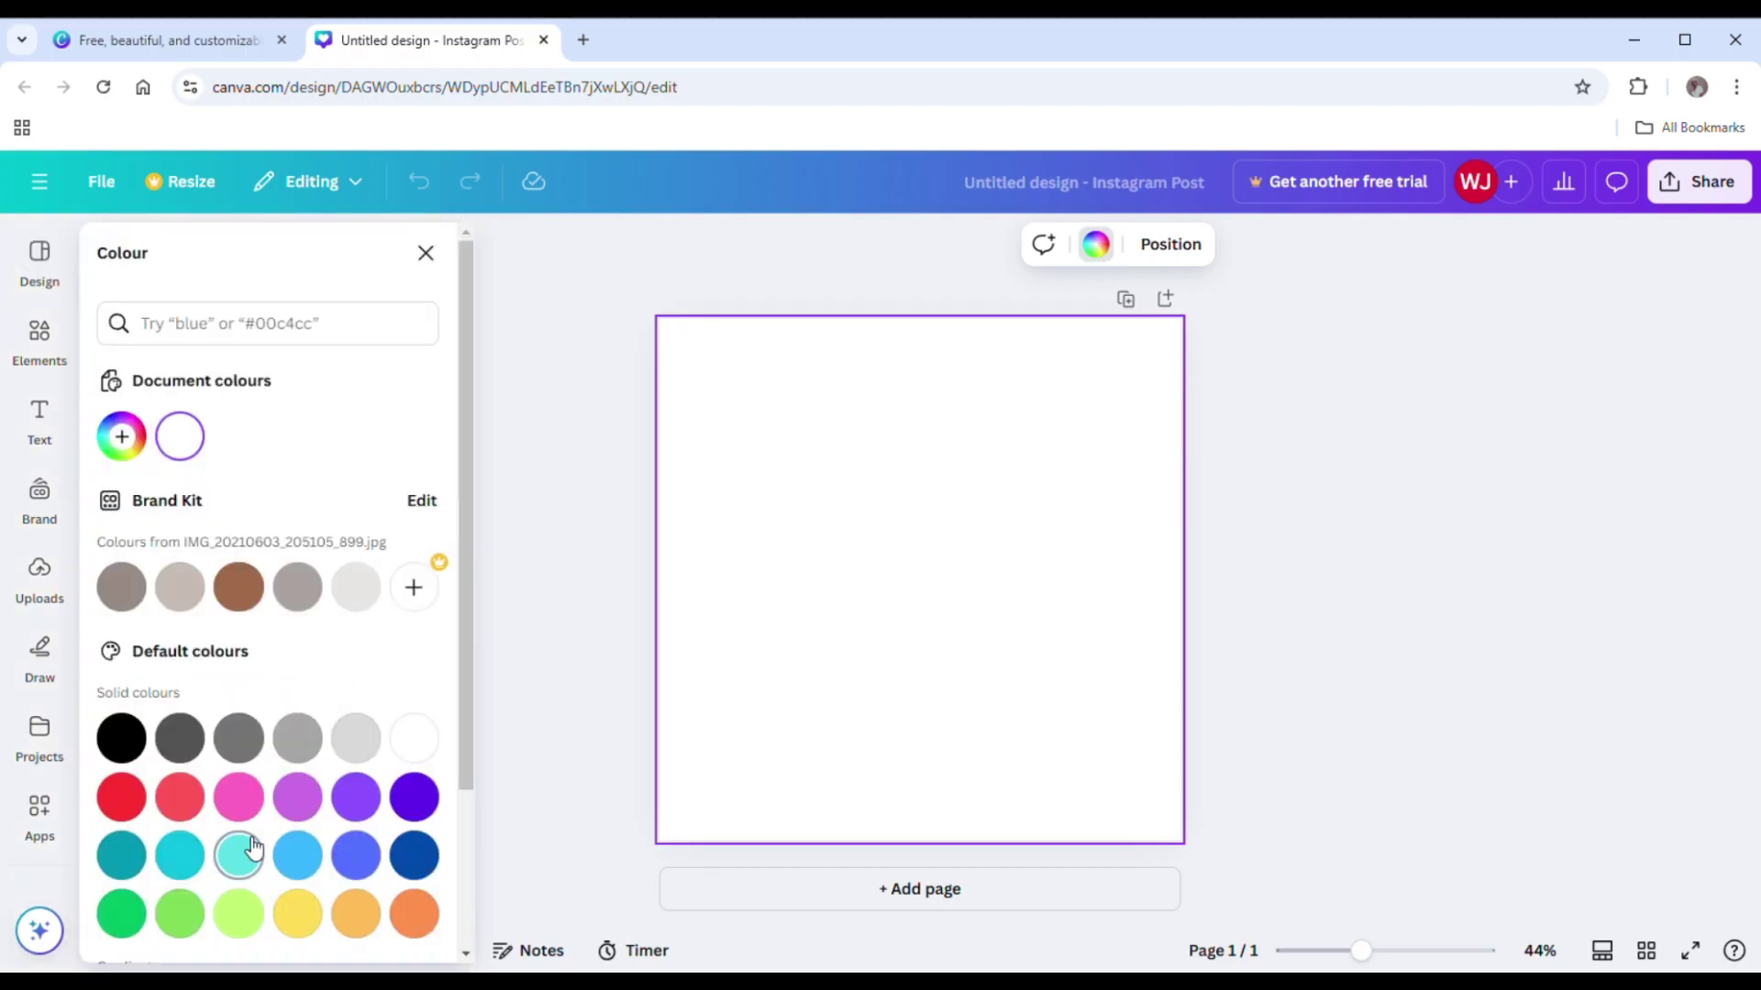
{"action": "left_click", "coordinate": [181, 913]}
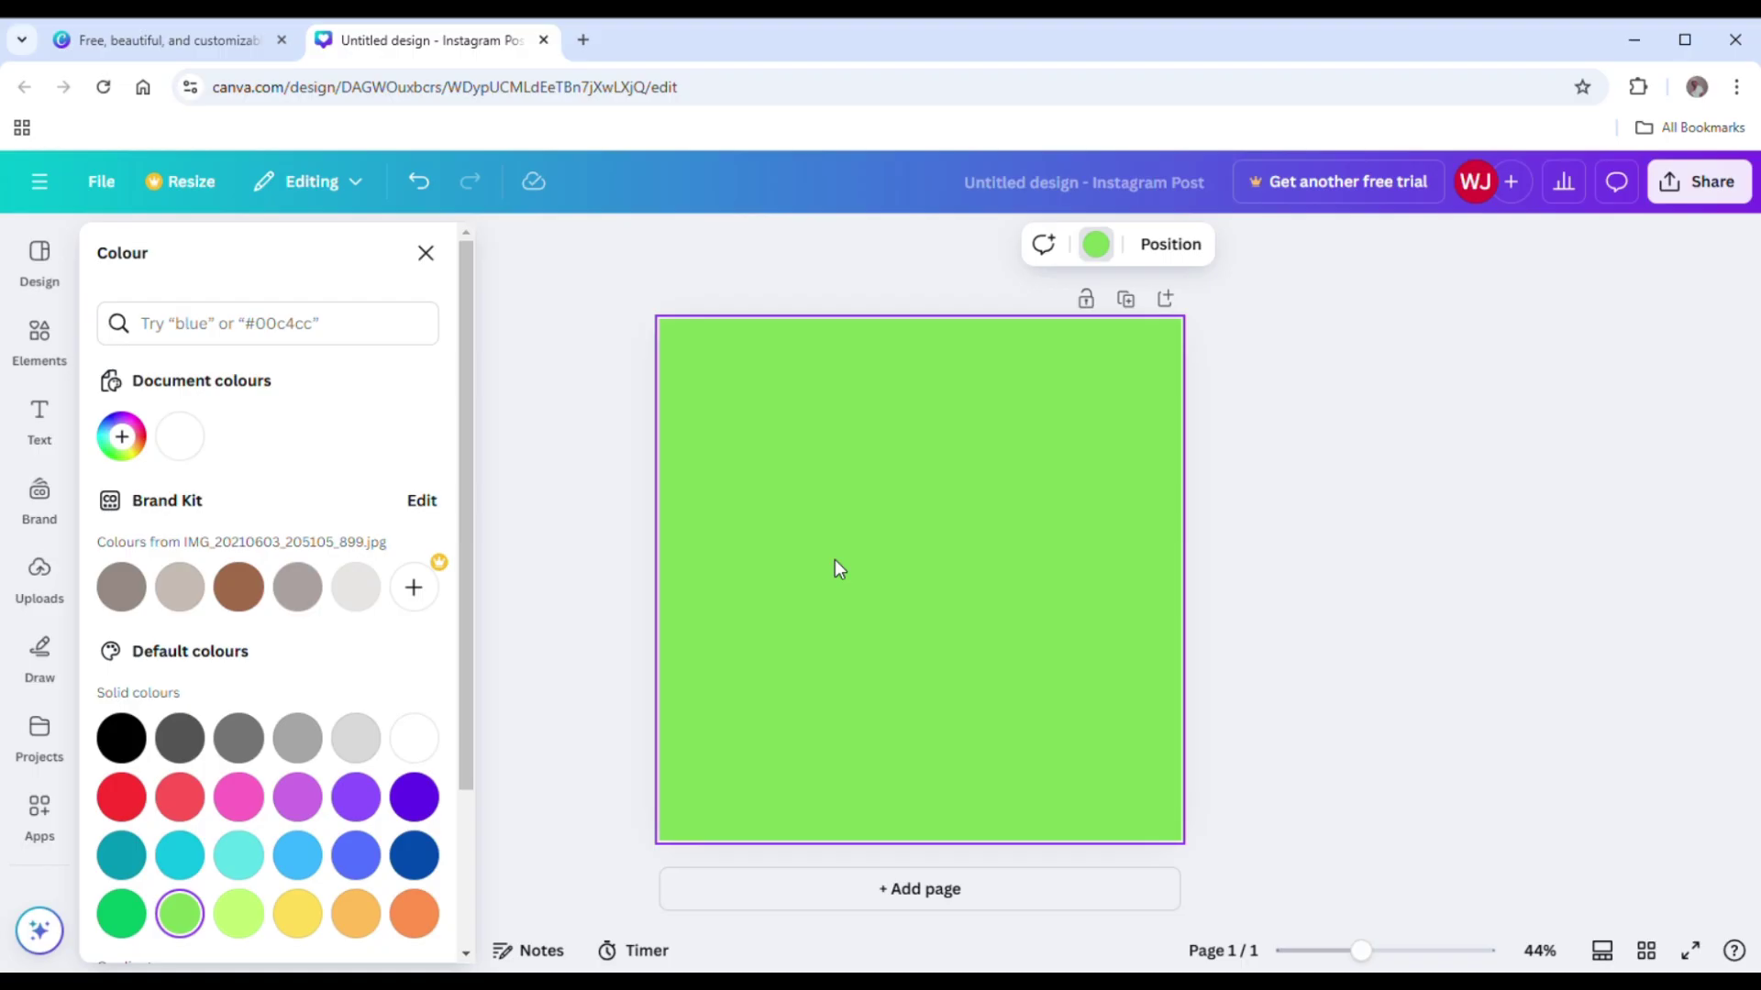
{"action": "left_click", "coordinate": [427, 257]}
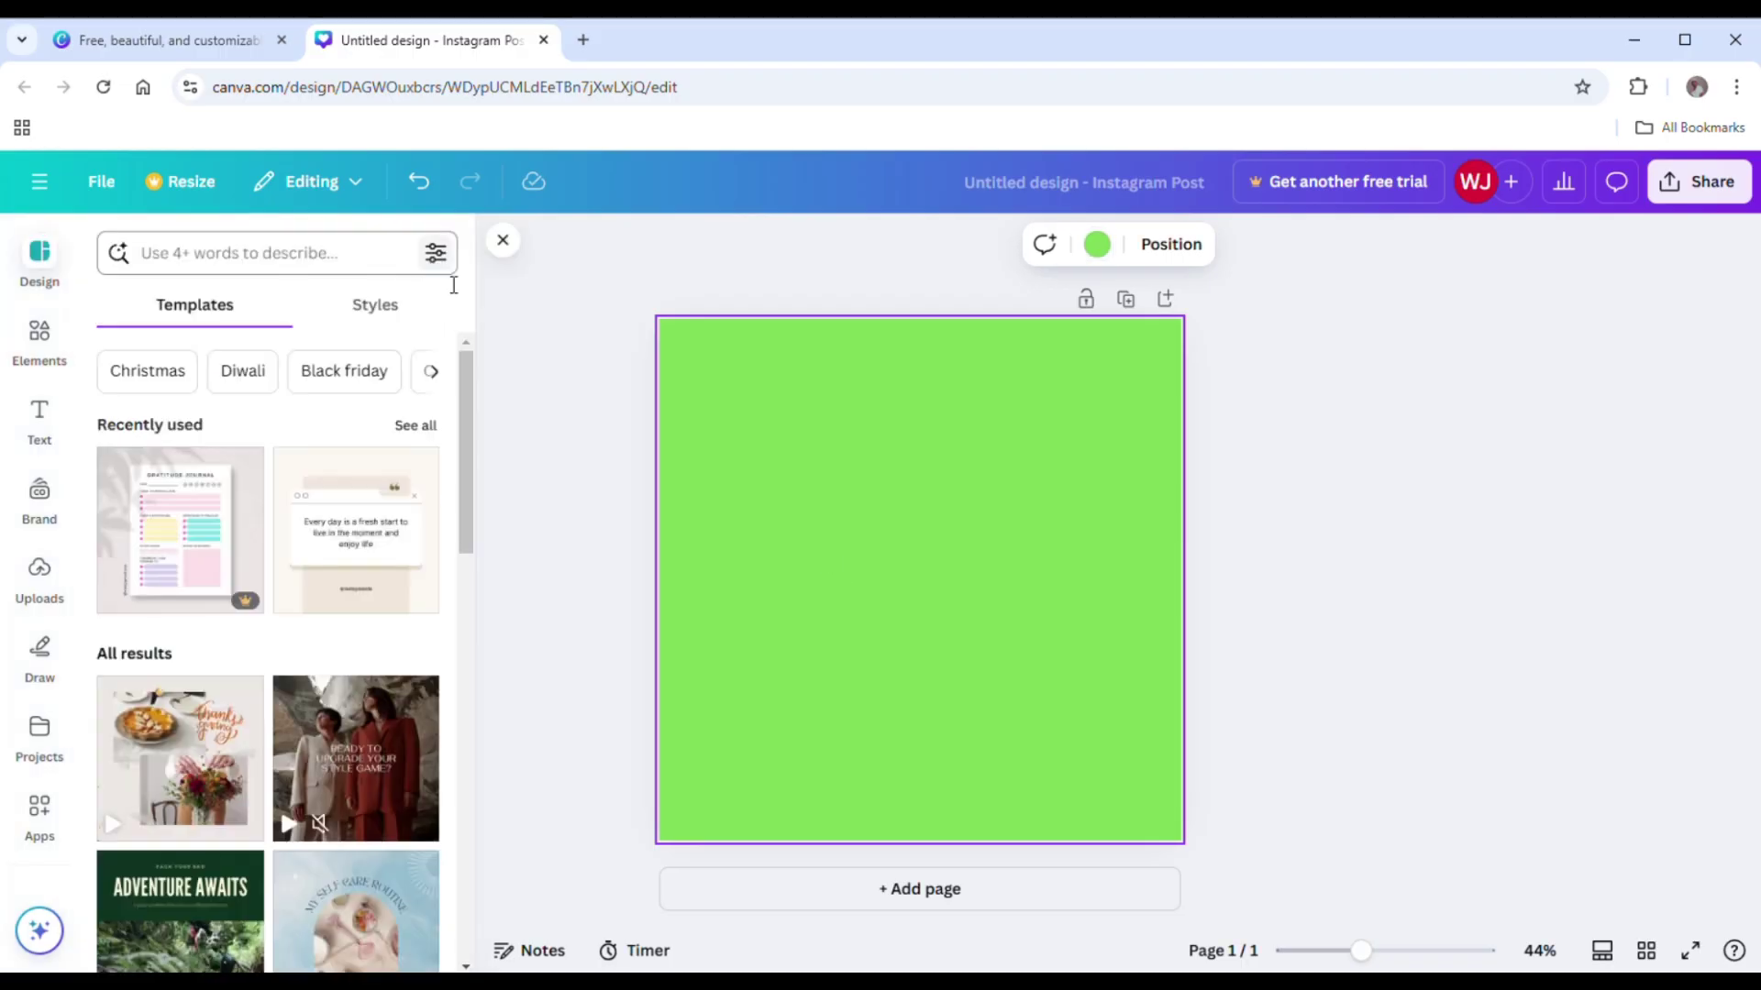
Search for "progress bar" and add the ring-shaped progress chart to the page
{"action": "left_click", "coordinate": [41, 938]}
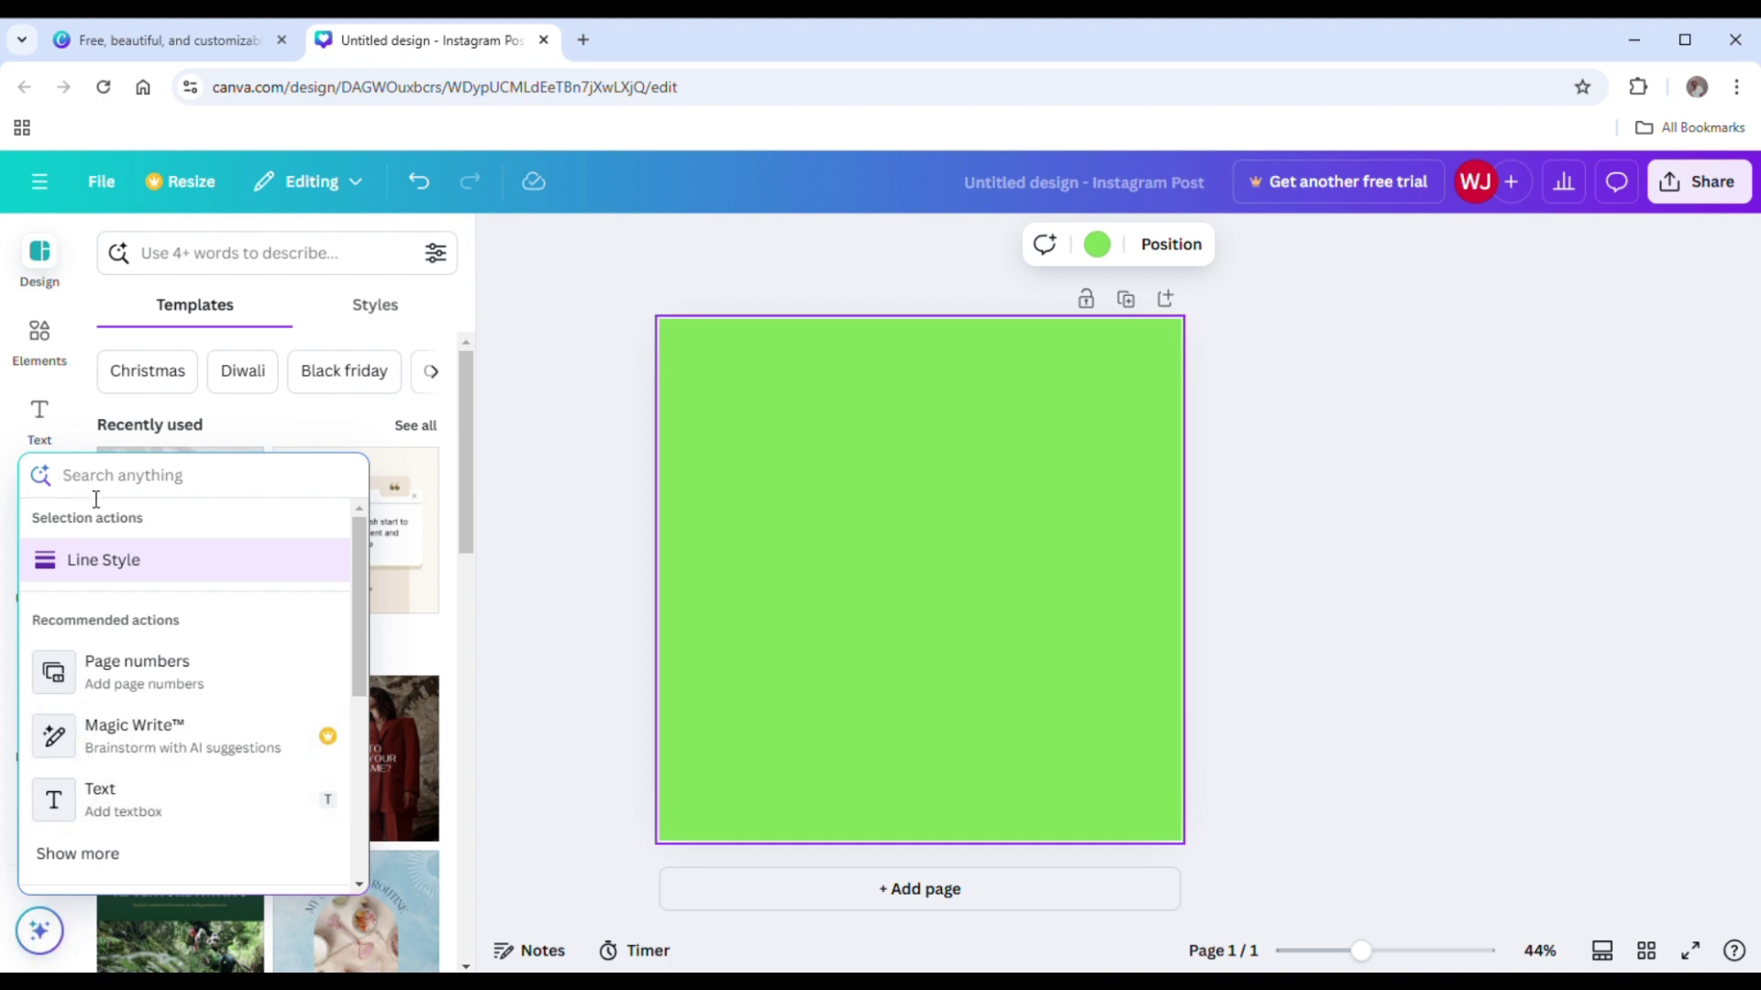
{"action": "type", "text": "pro"}
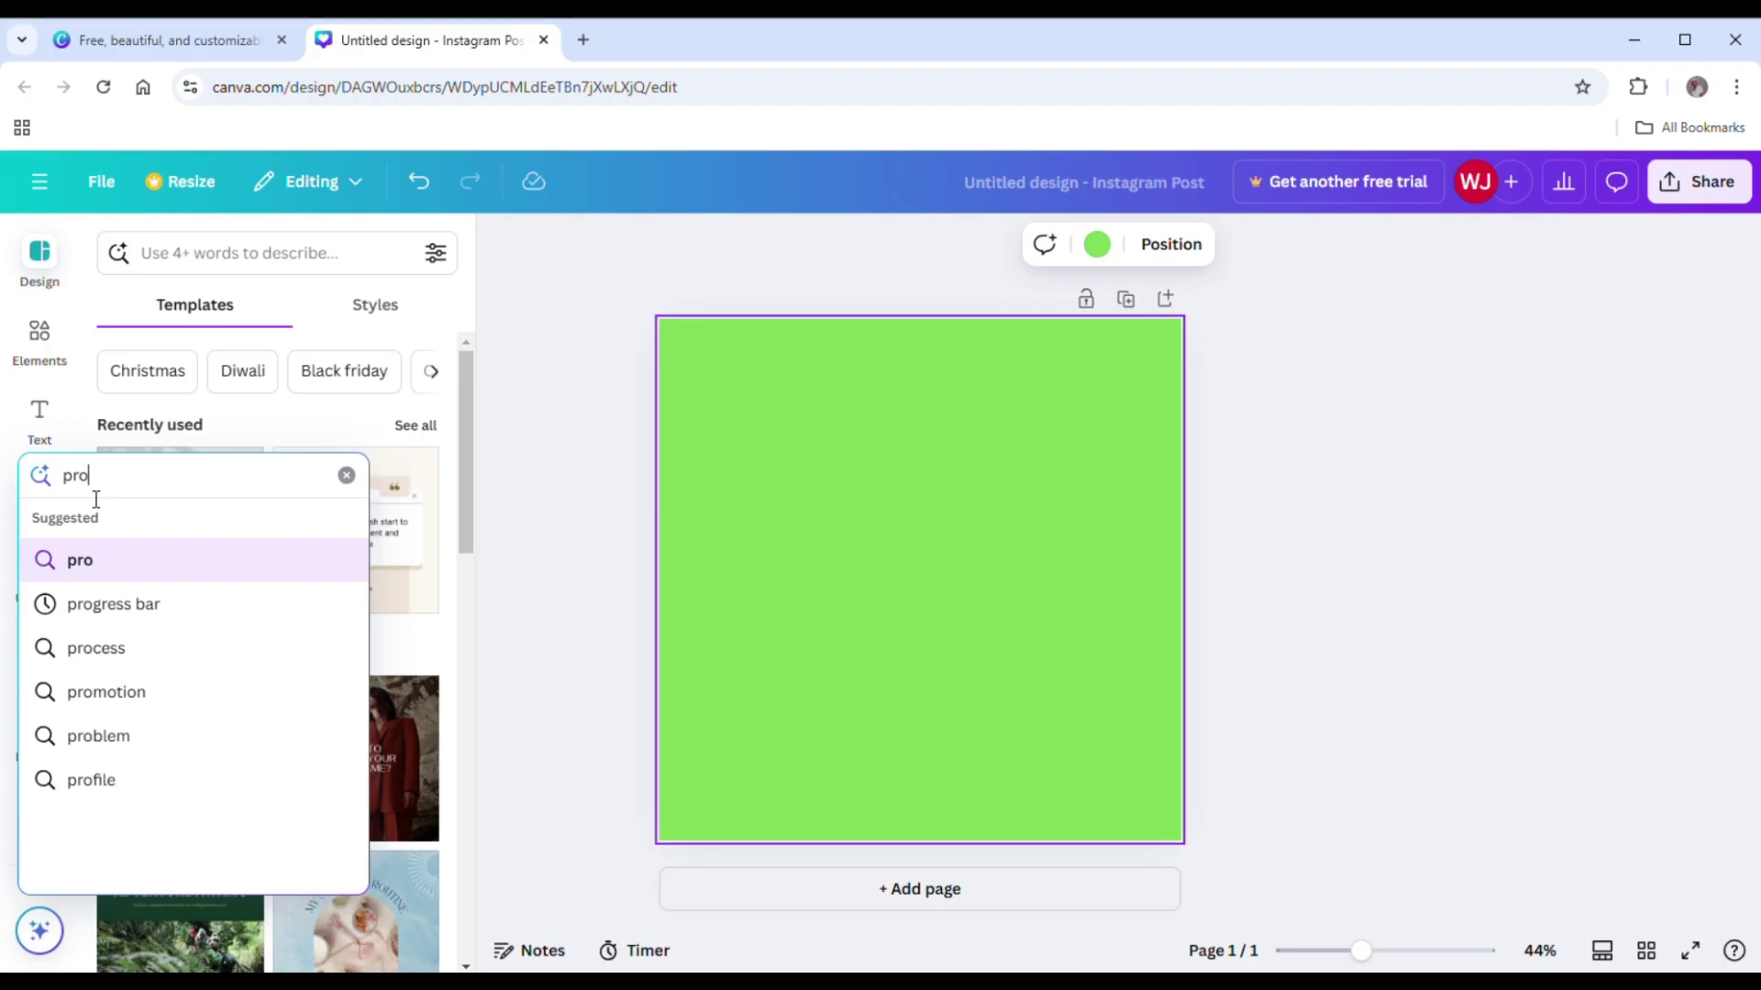
{"action": "type", "text": "gress"}
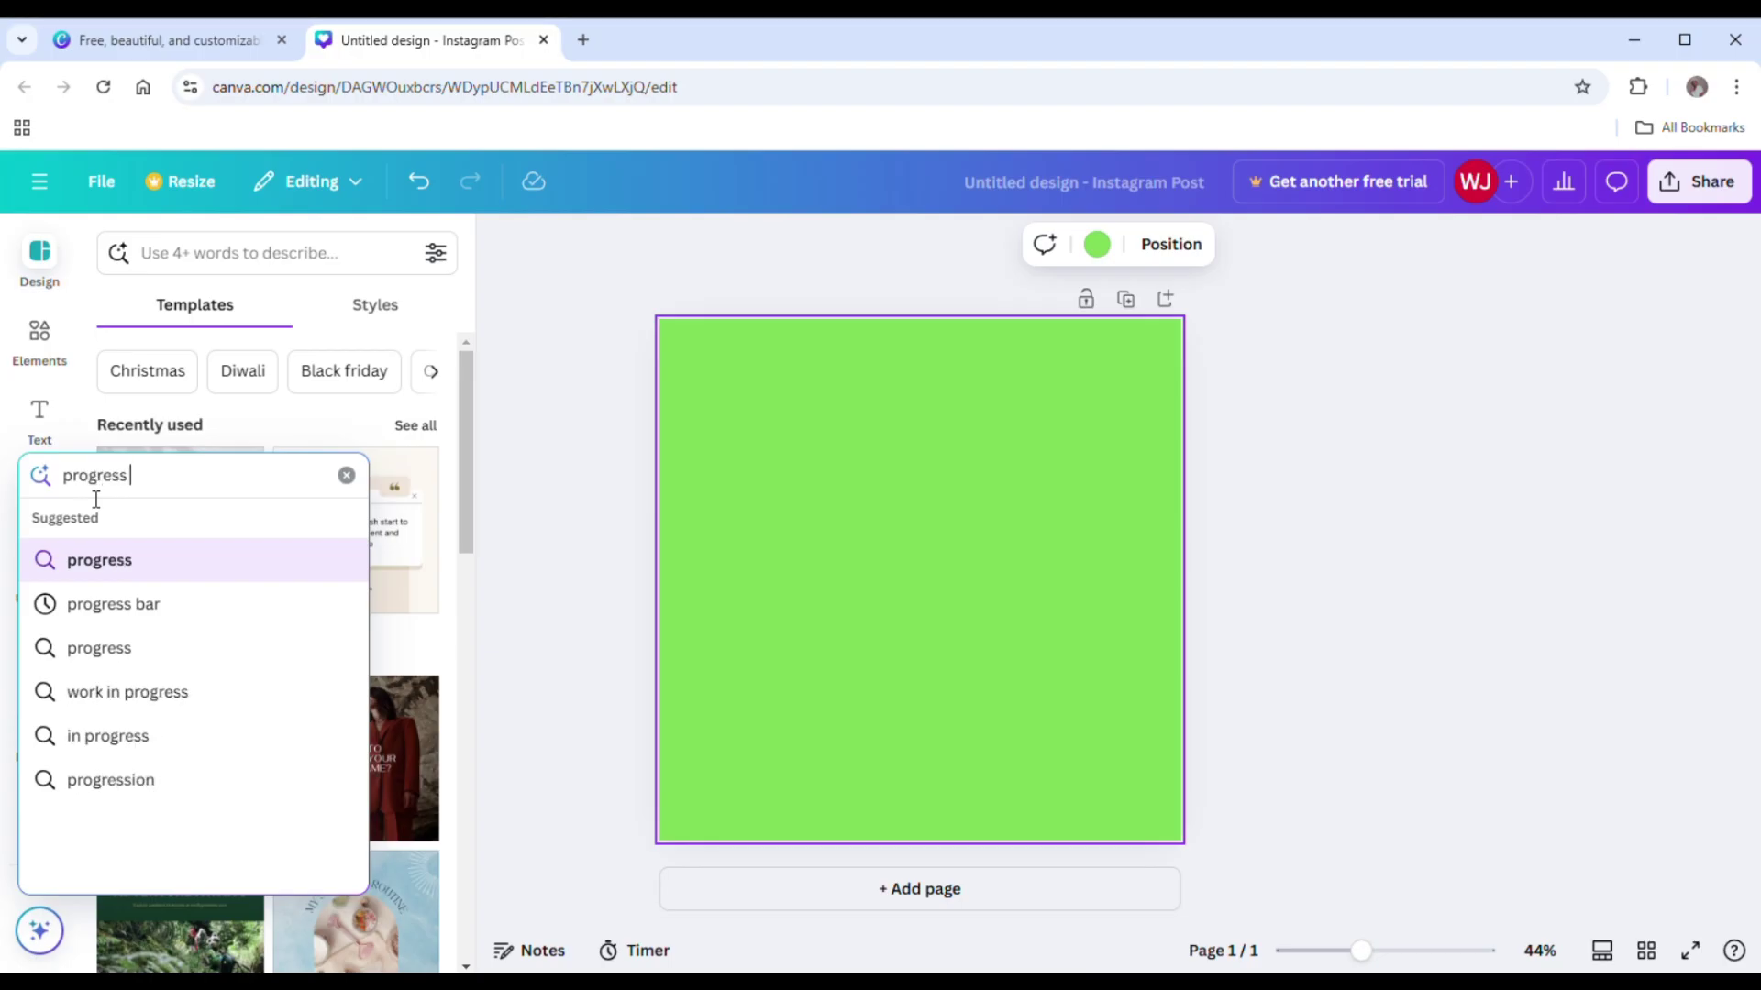
{"action": "type", "text": " bar"}
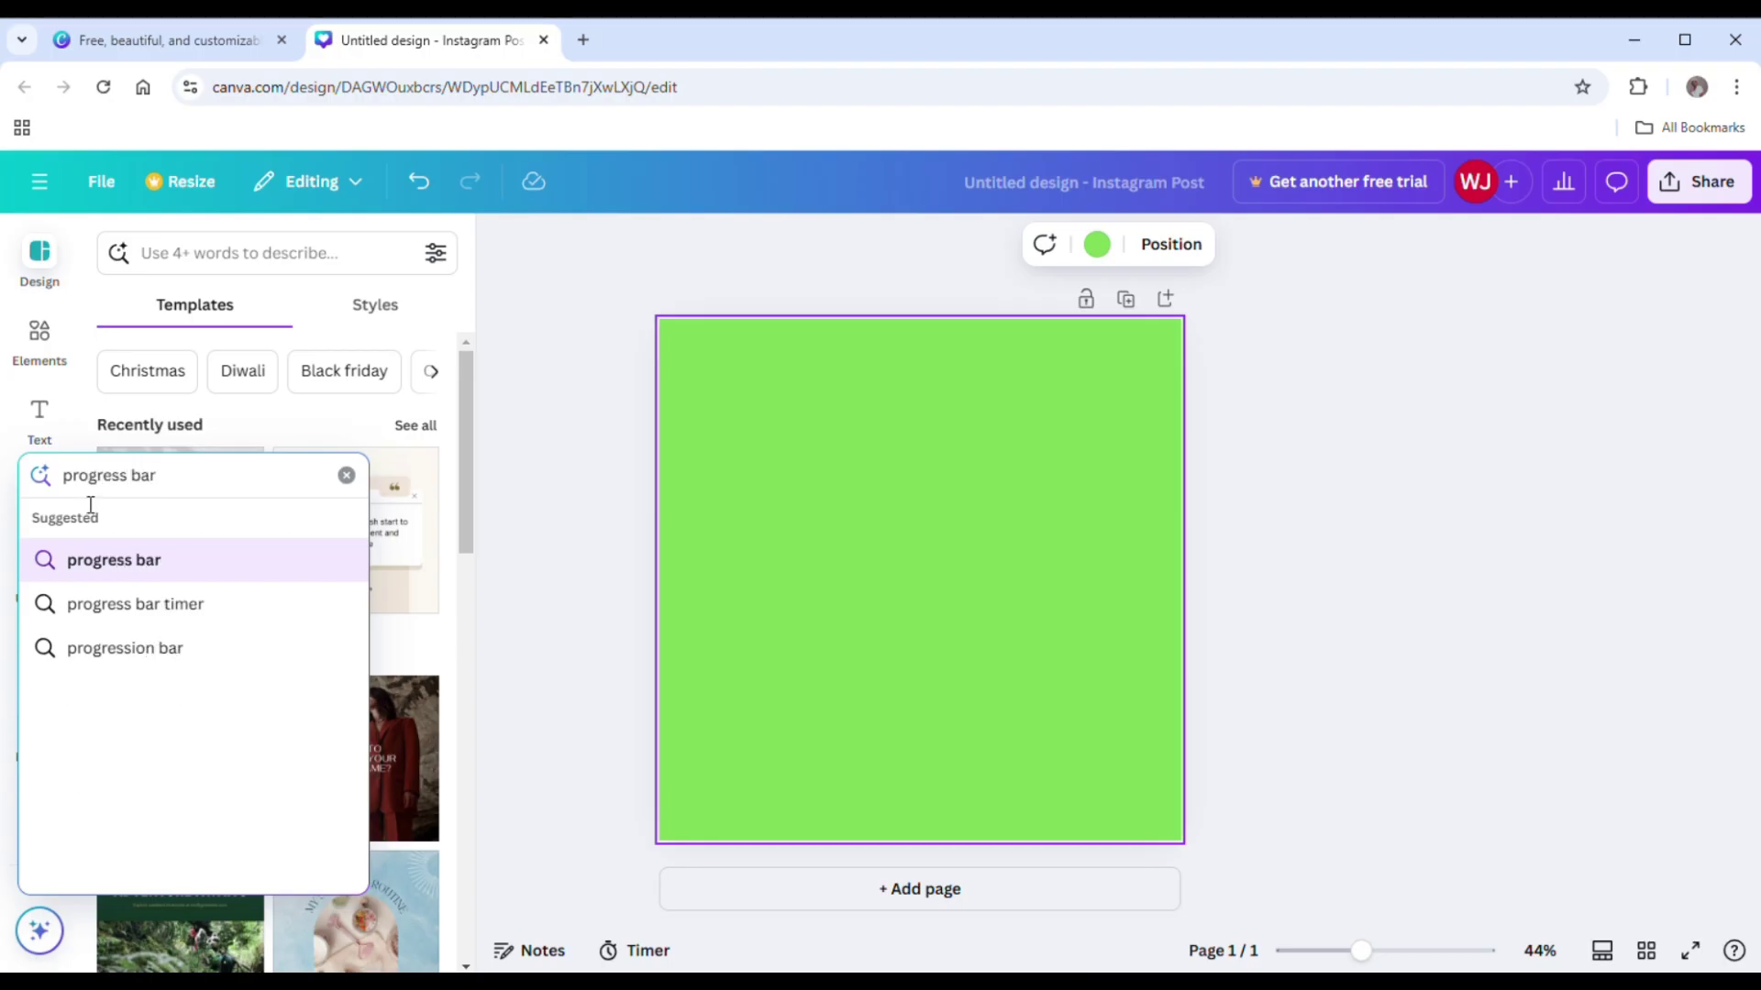
{"action": "left_click", "coordinate": [161, 560]}
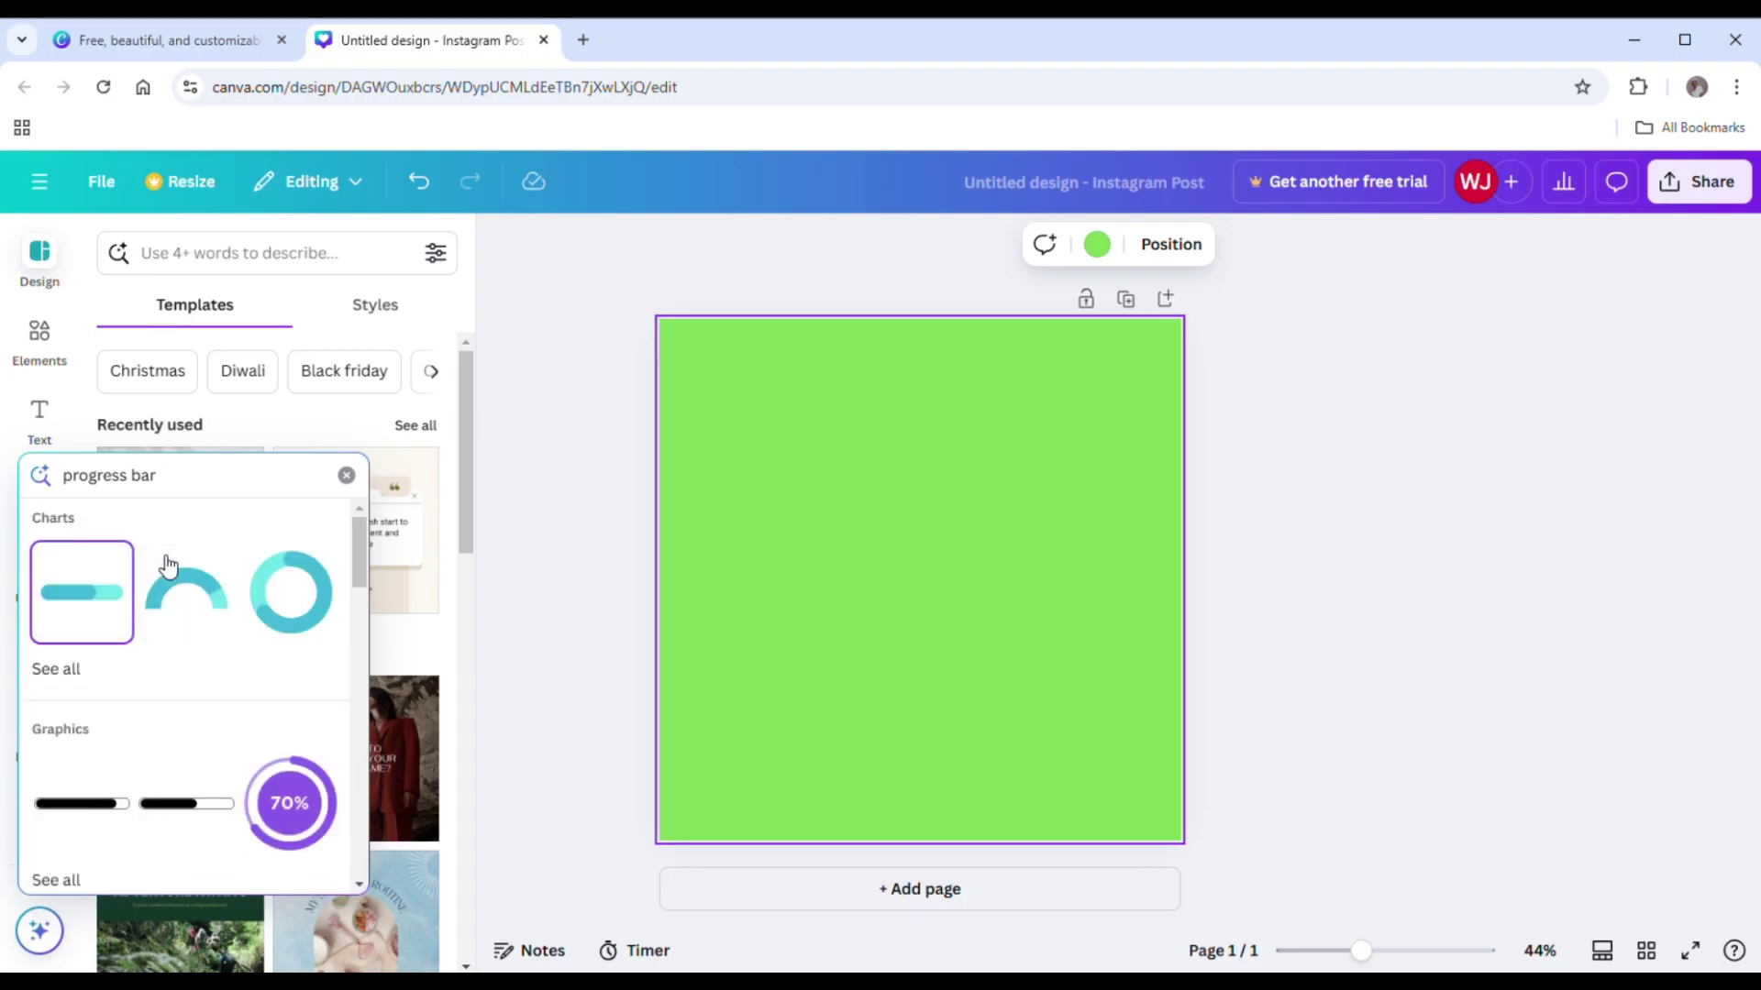
{"action": "key", "text": "Escape"}
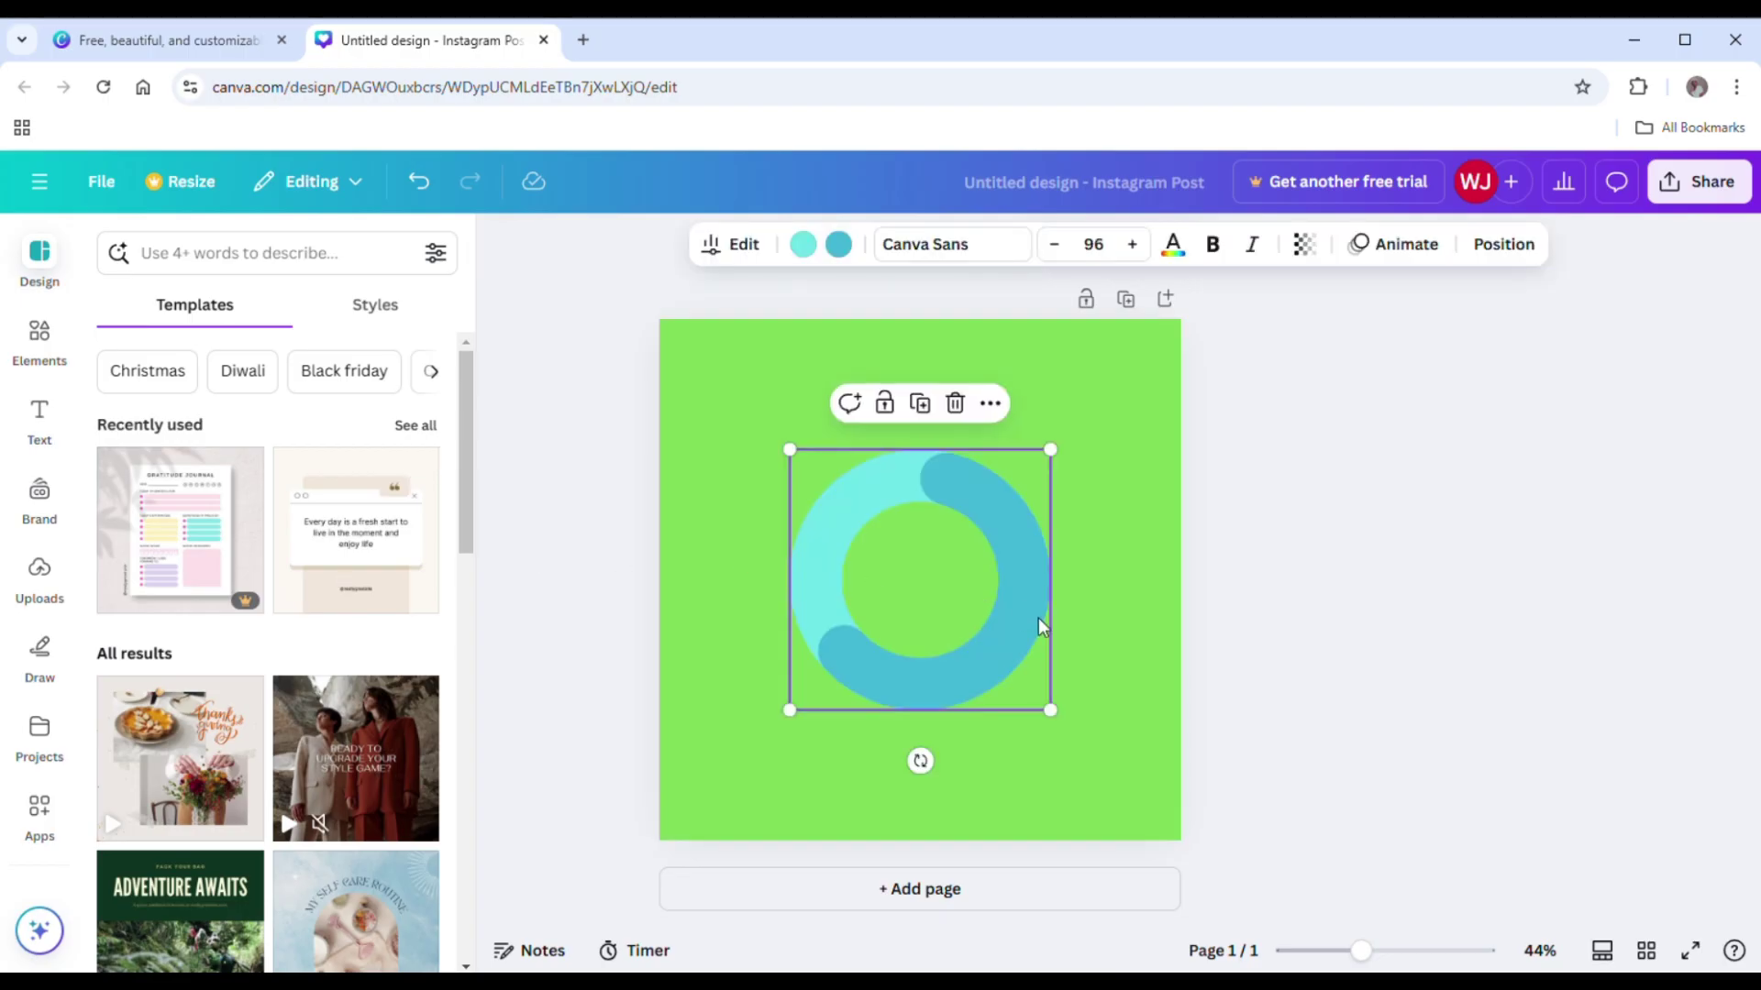
{"action": "left_click", "coordinate": [38, 931]}
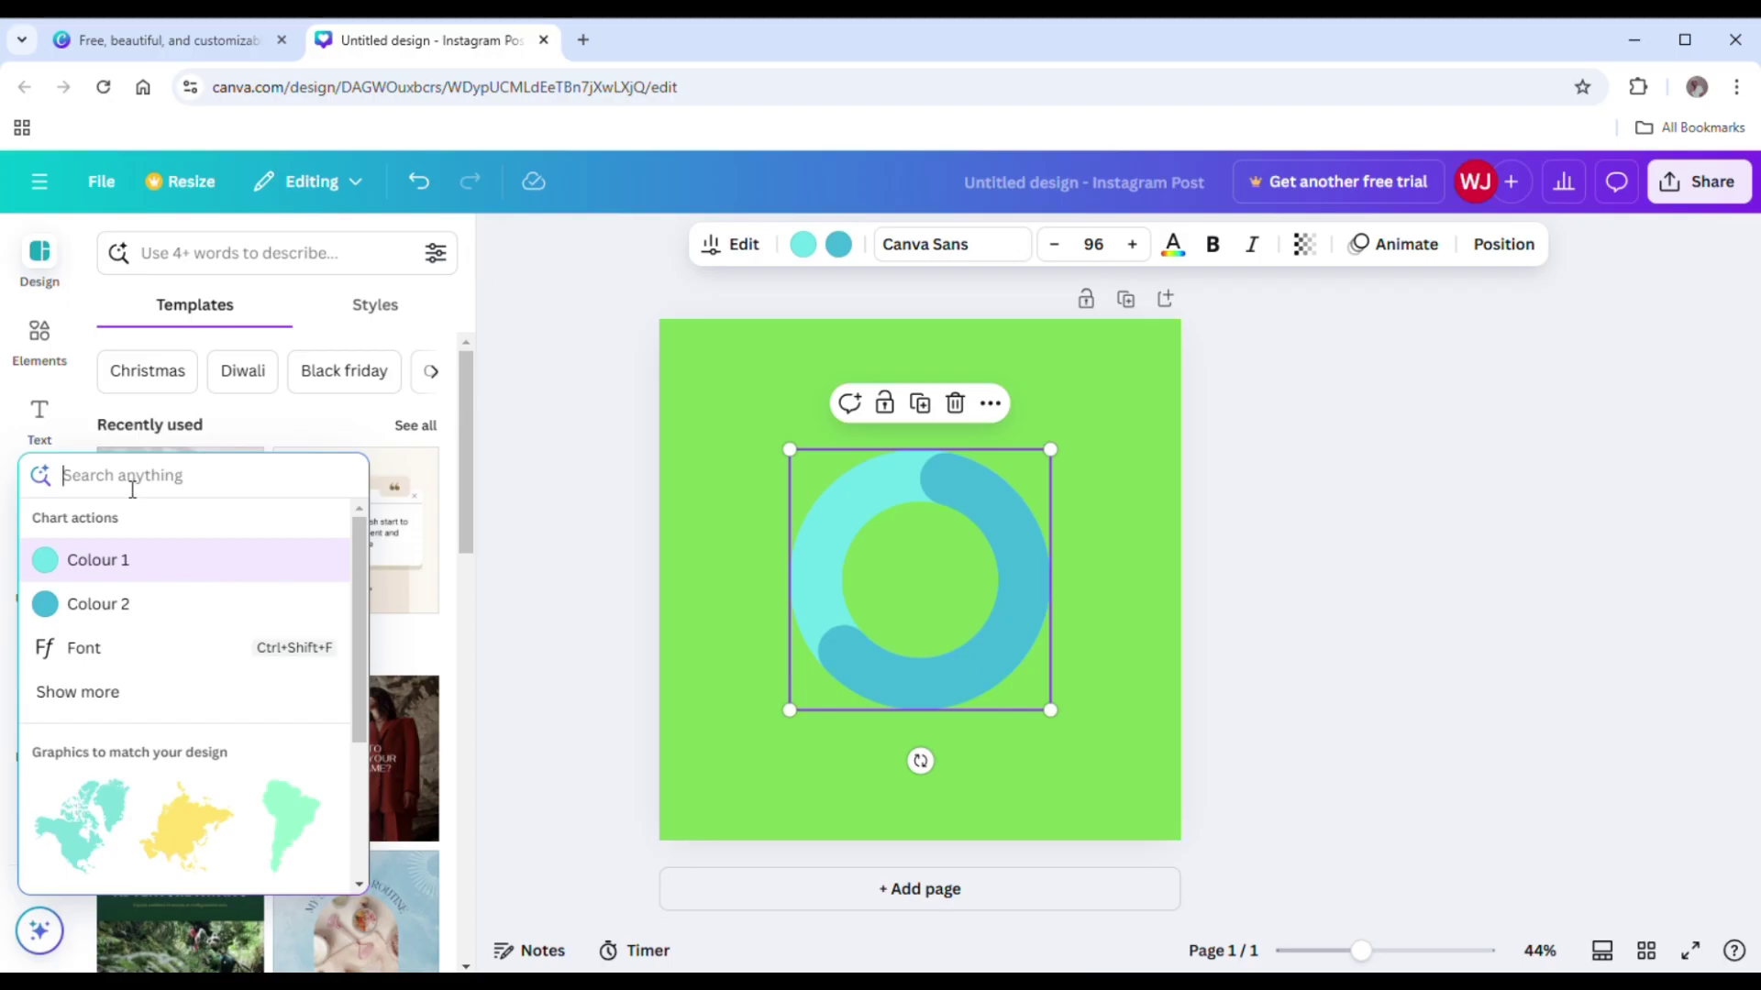
{"action": "type", "text": "pro"}
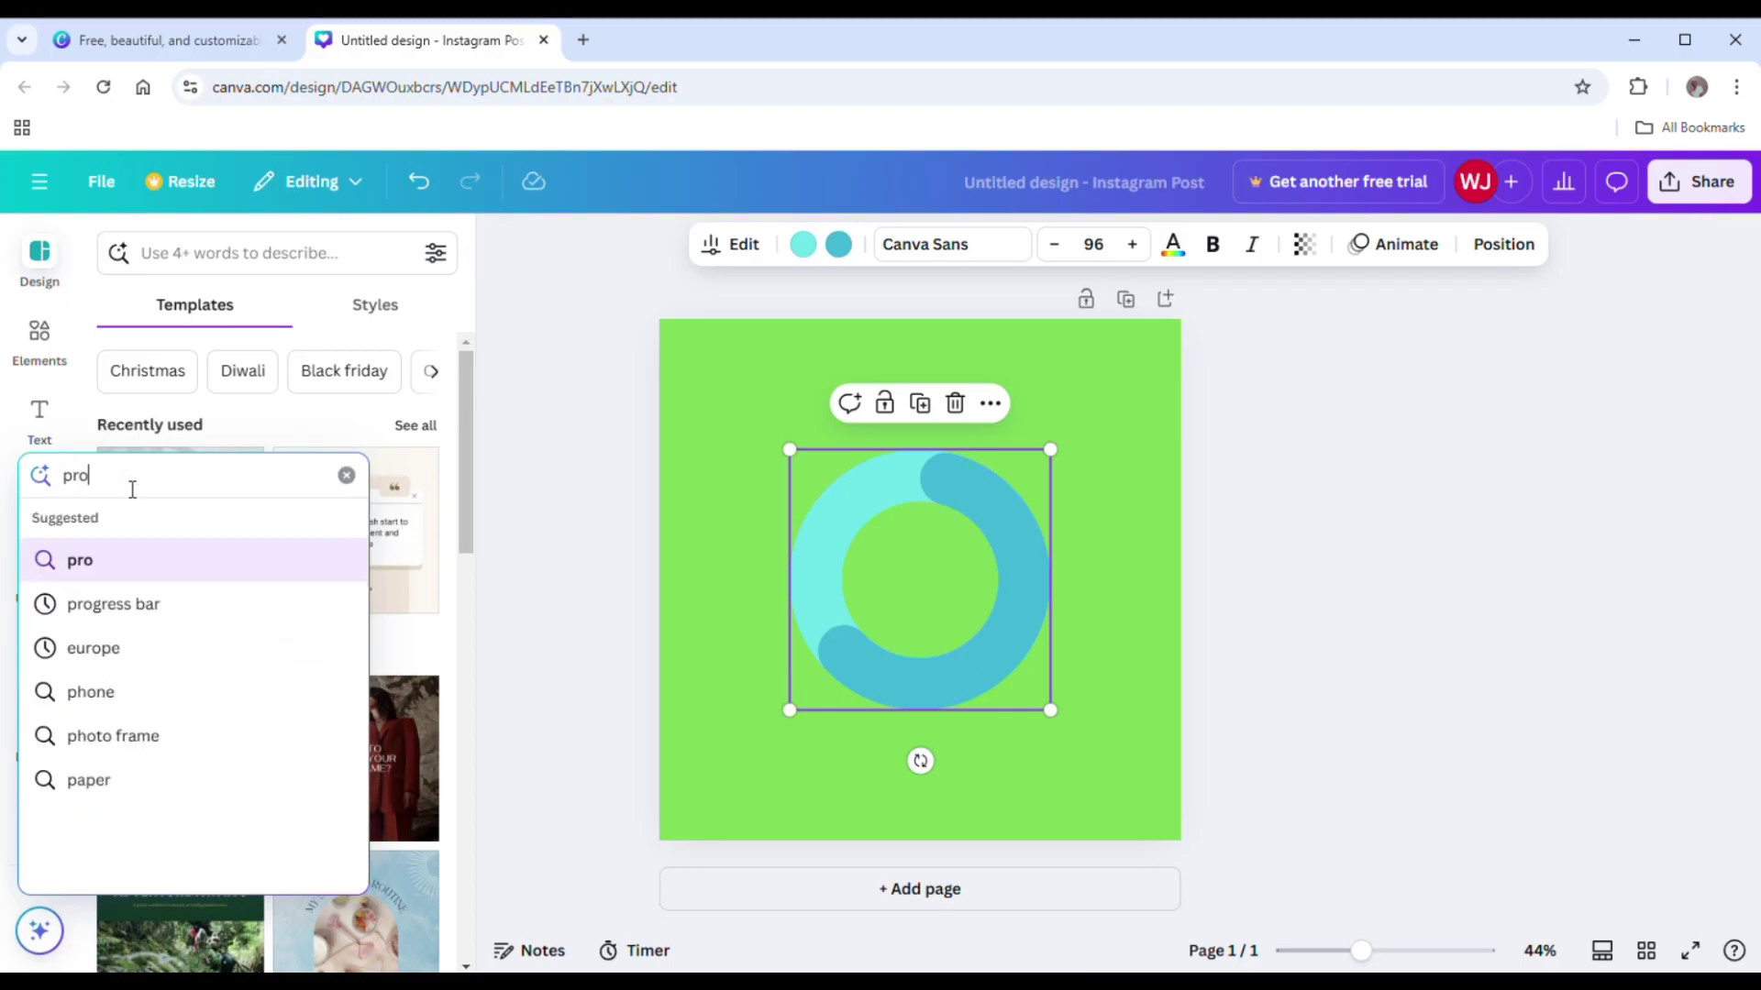
{"action": "type", "text": "gree"}
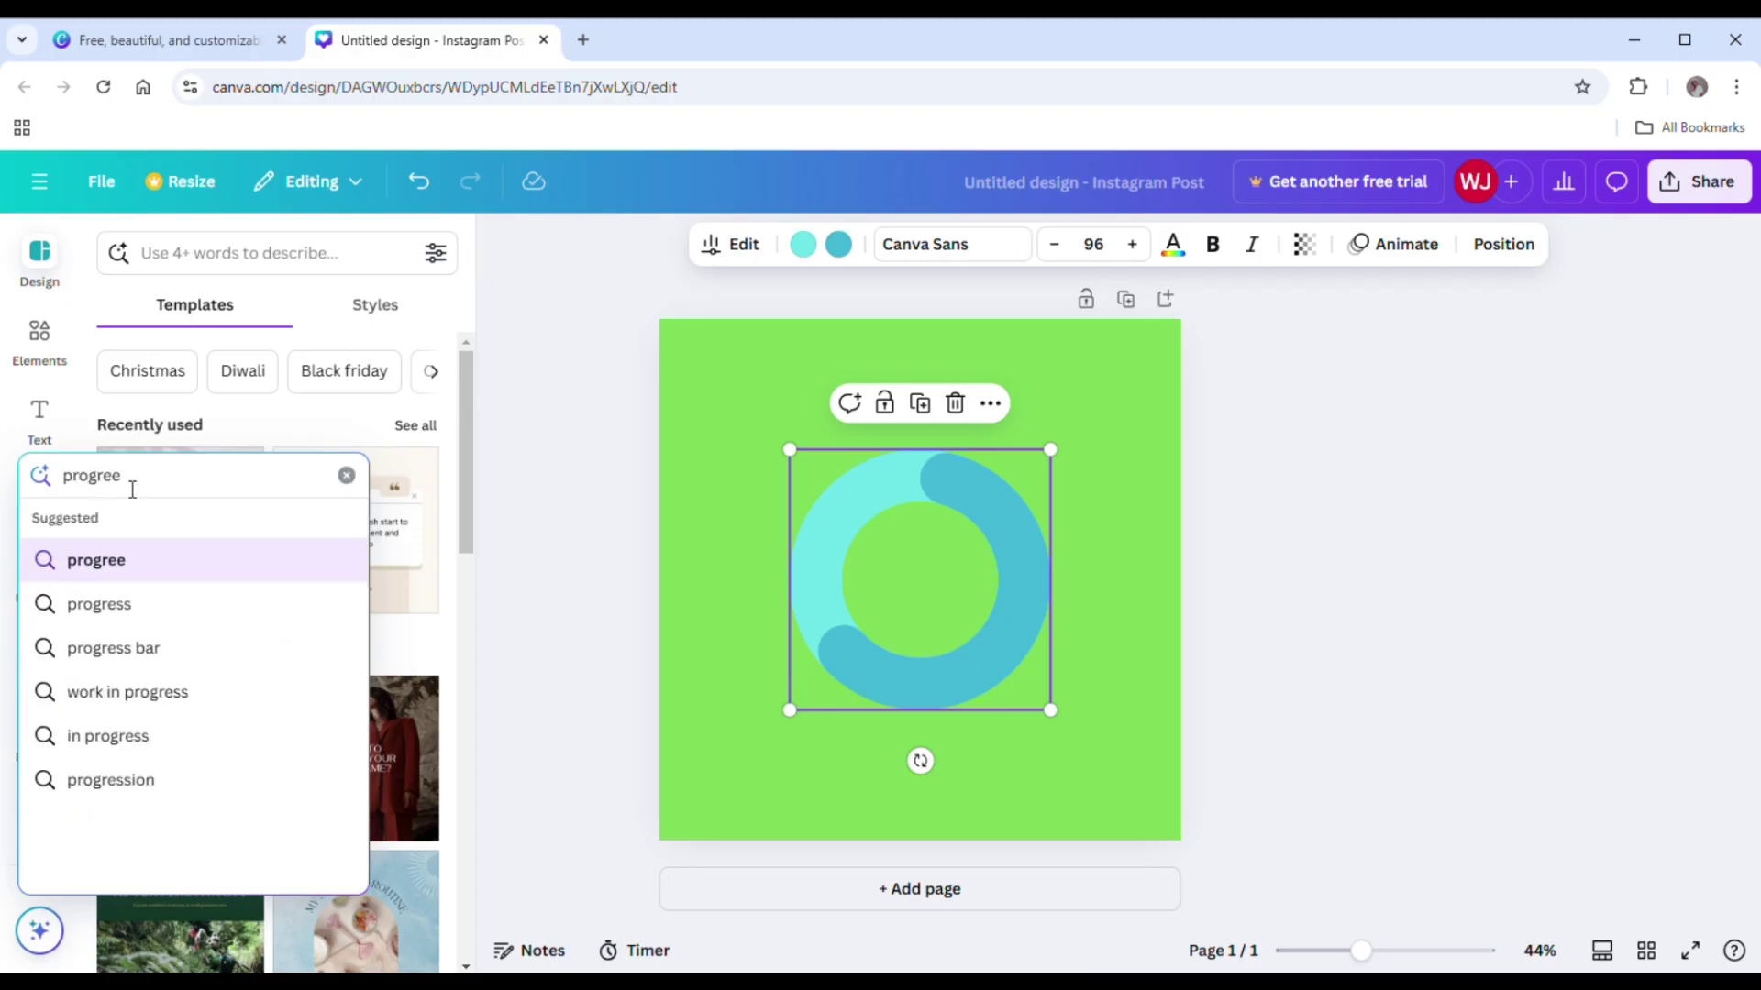
{"action": "key", "text": "BackSpace"}
{"action": "type", "text": "ss"}
{"action": "left_click", "coordinate": [196, 605]}
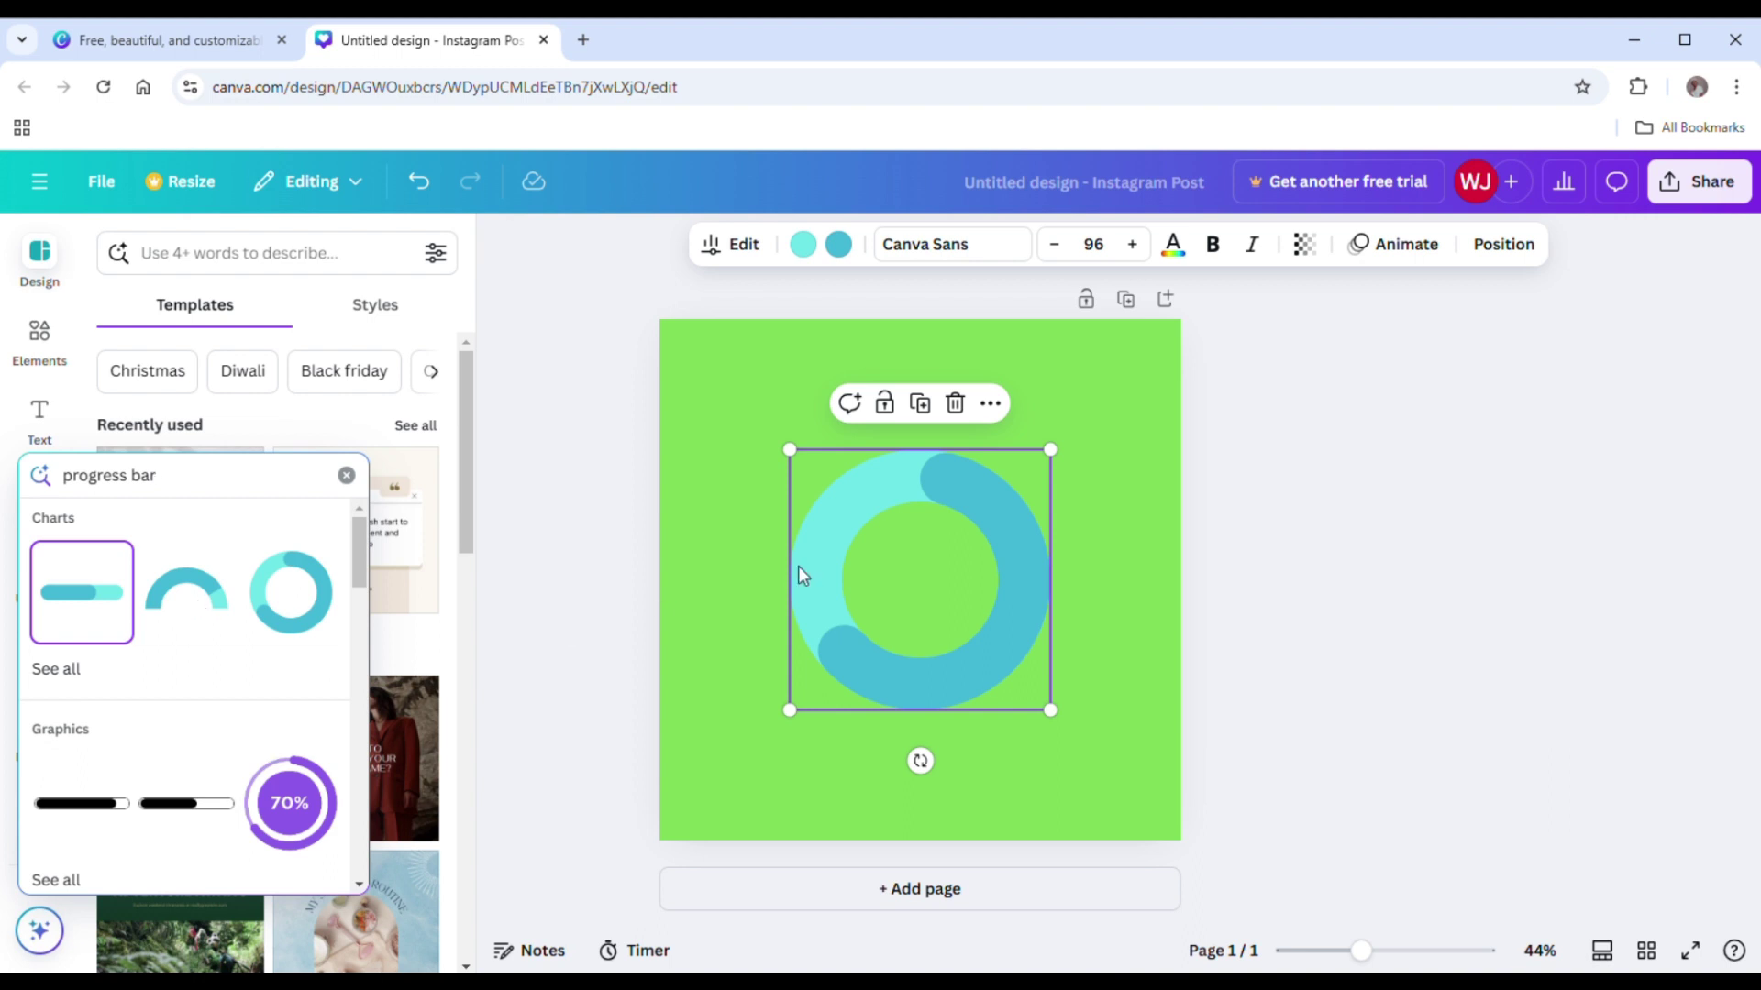
{"action": "left_click", "coordinate": [347, 477]}
{"action": "left_click", "coordinate": [923, 534]}
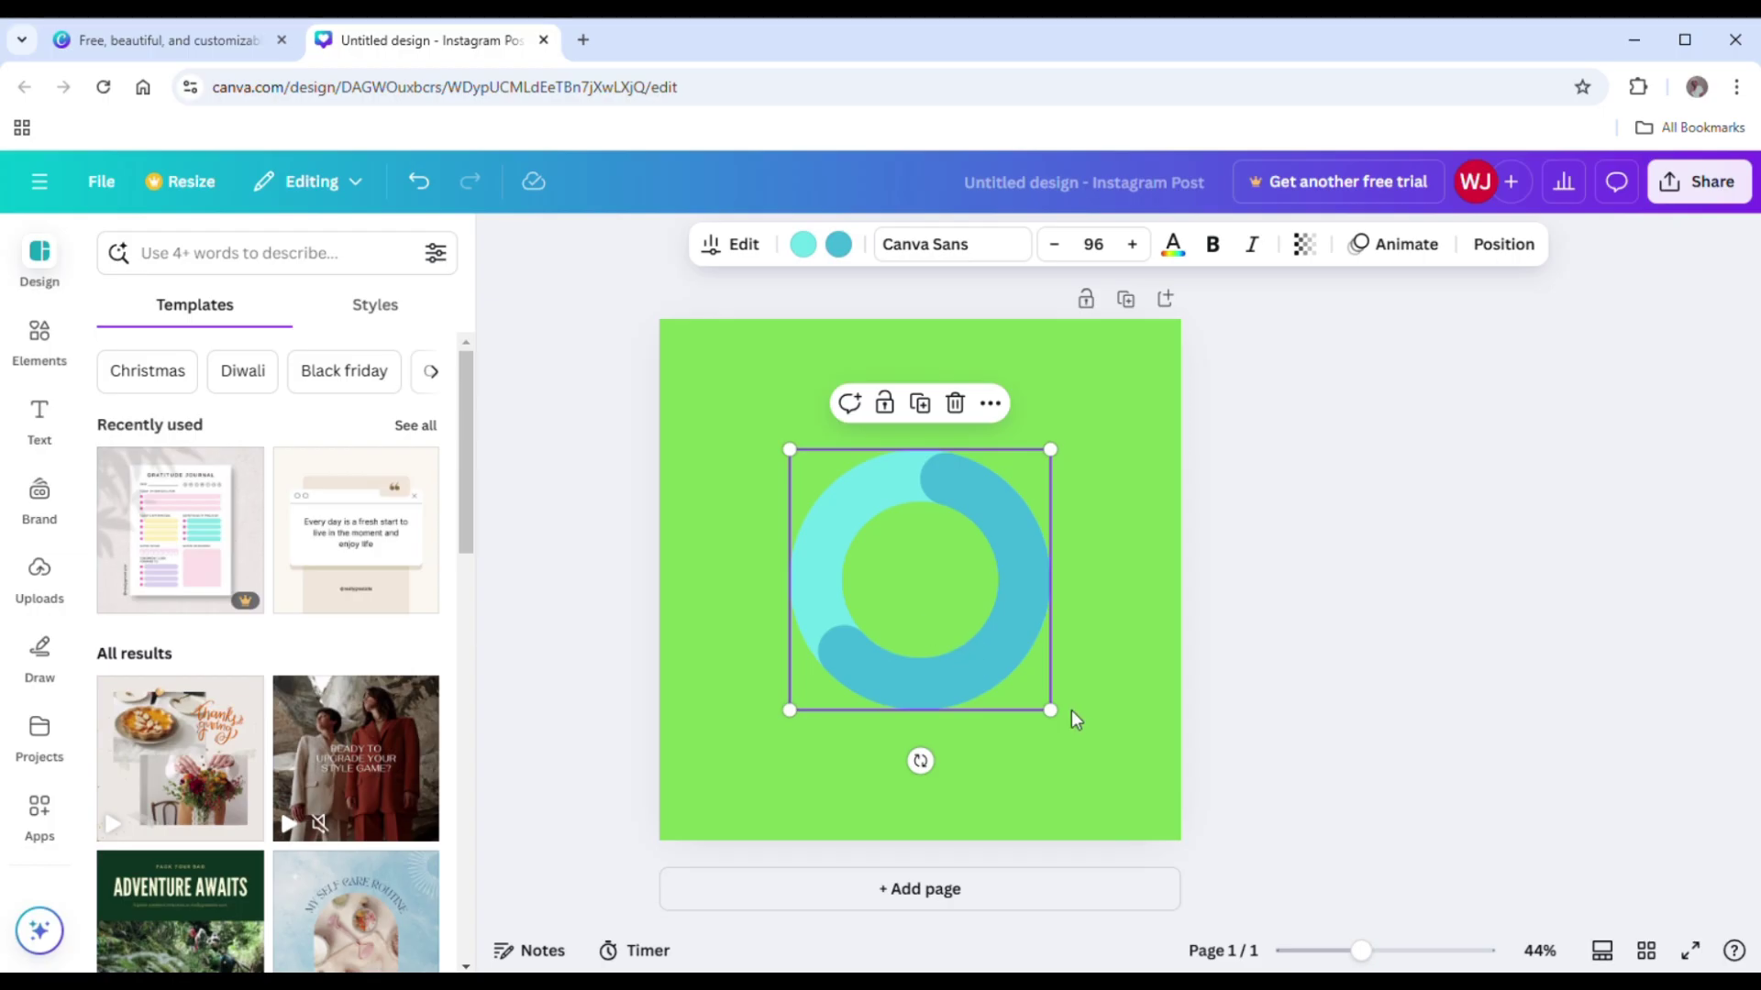
Shrink the progress ring to just over a quarter of the page width and place it in the page's upper-left corner
{"action": "left_click_drag", "start_coordinate": [1061, 722], "coordinate": [944, 609]}
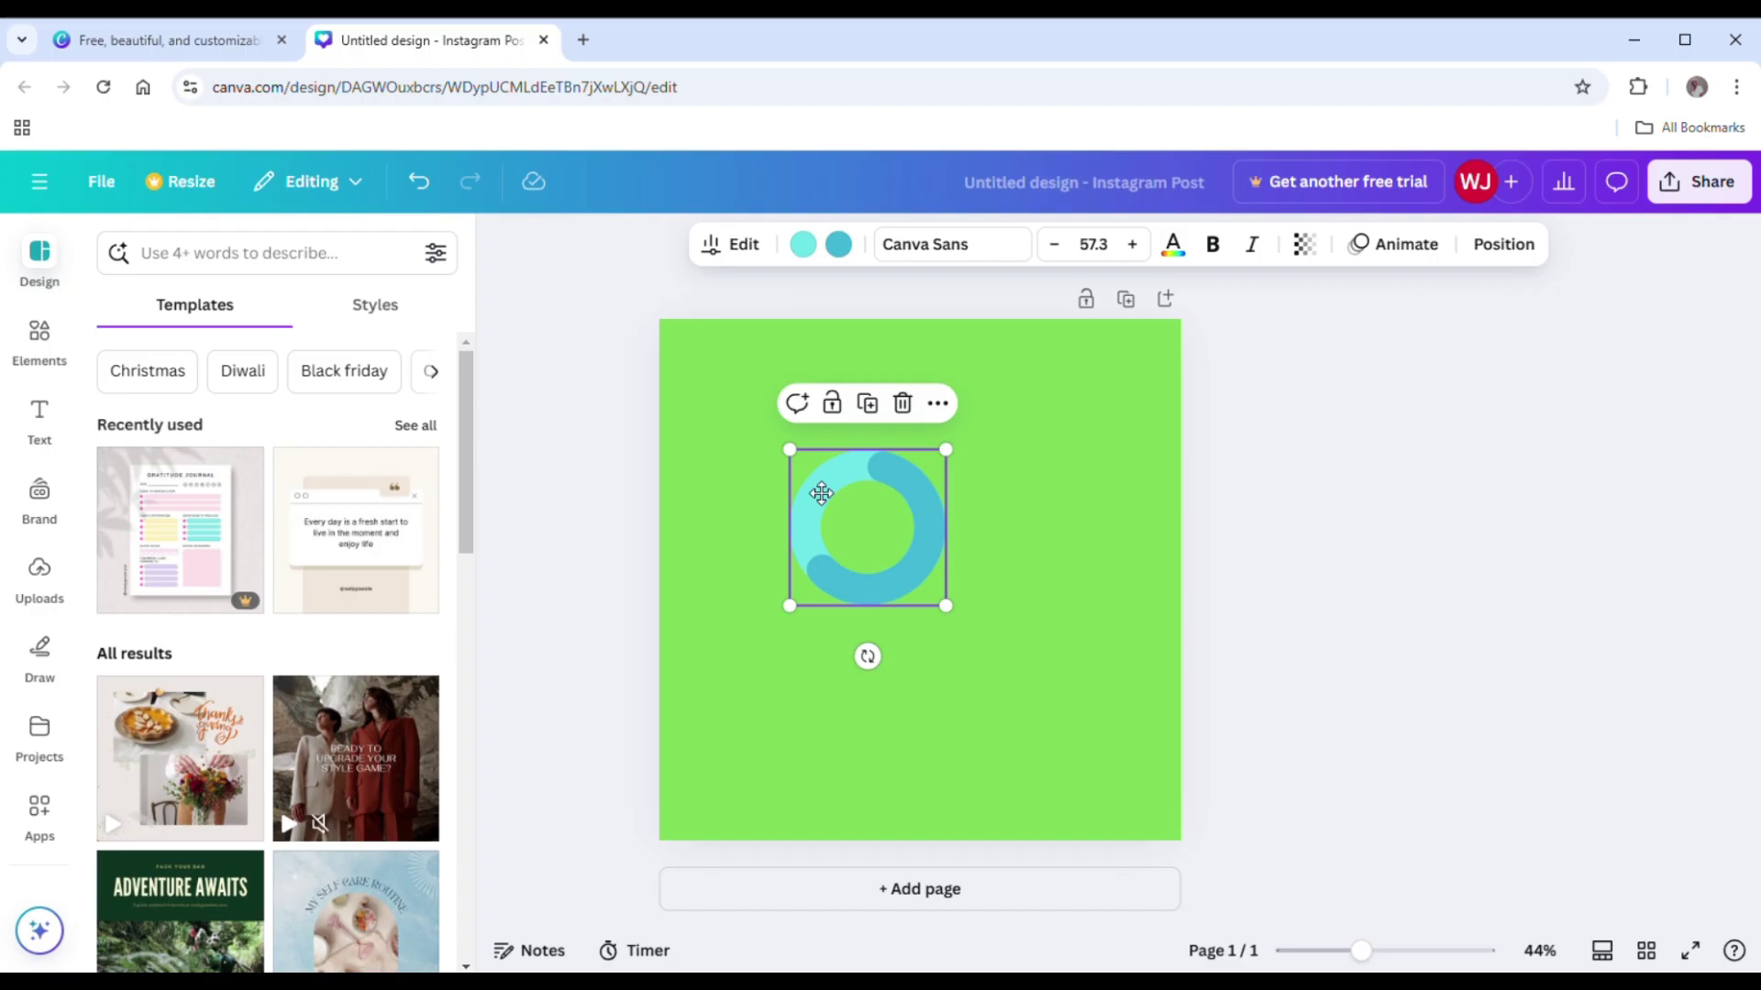
{"action": "left_click_drag", "start_coordinate": [860, 528], "coordinate": [747, 414]}
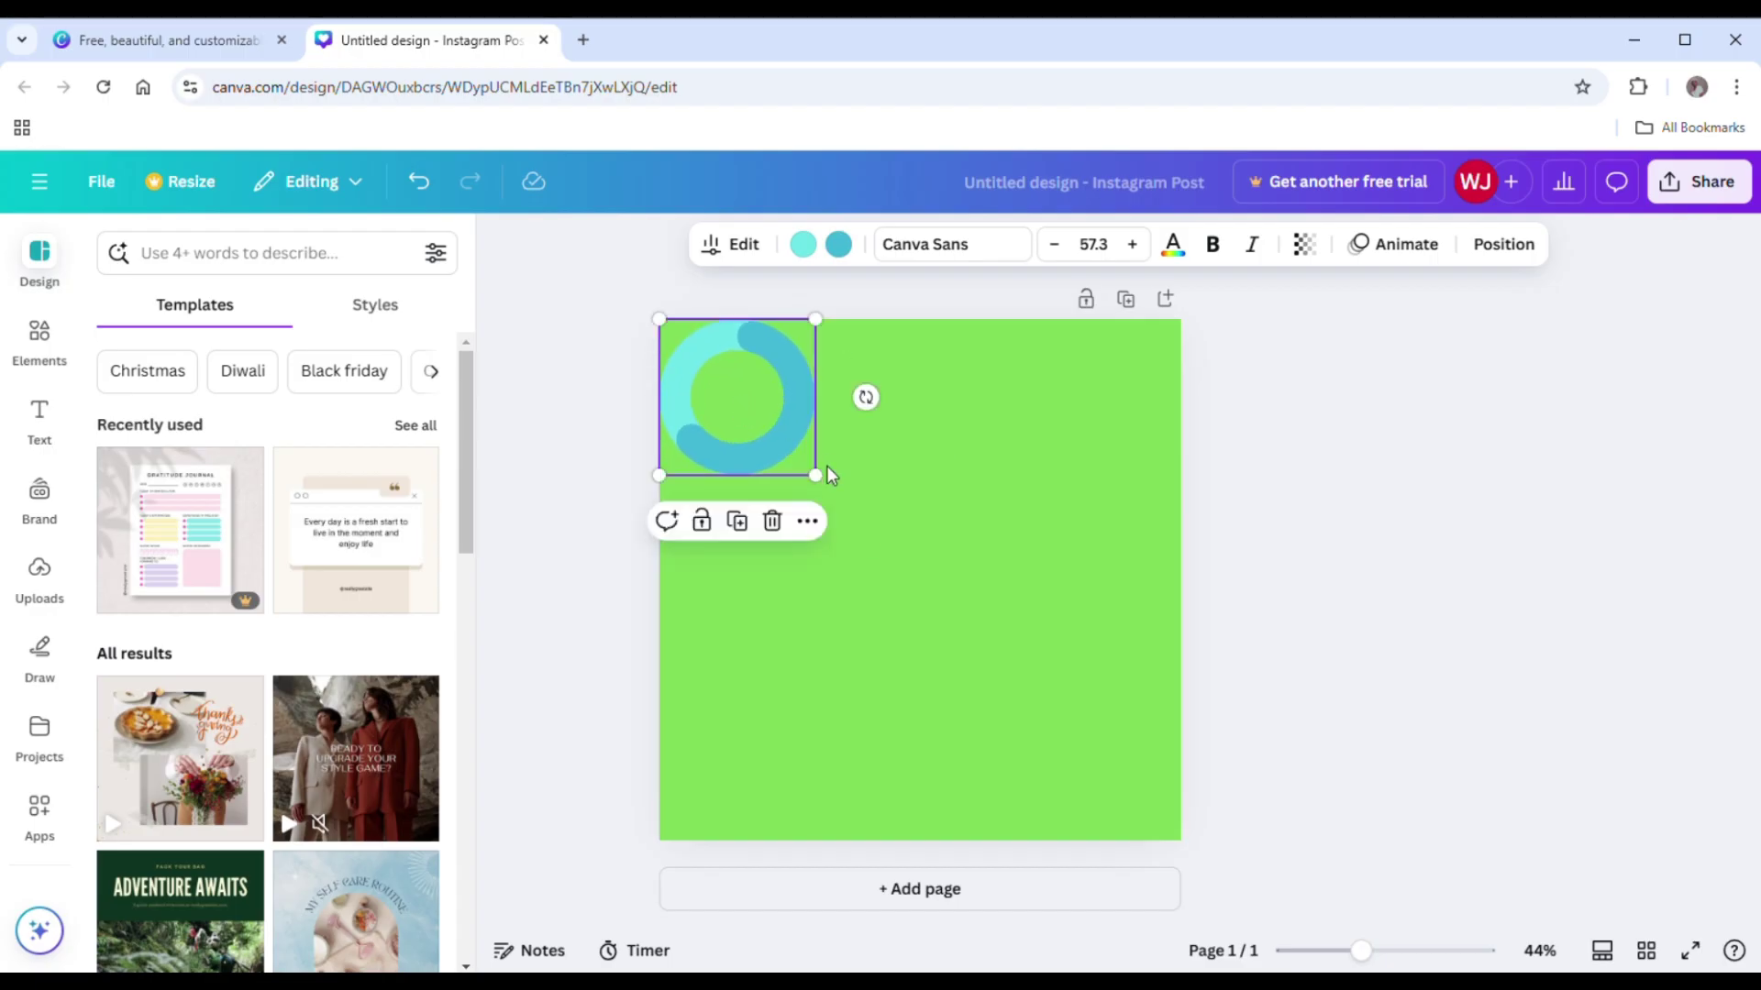
{"action": "mouse_move", "coordinate": [816, 476]}
{"action": "left_mouse_down"}
{"action": "mouse_move", "coordinate": [781, 455]}
{"action": "mouse_move", "coordinate": [800, 469]}
{"action": "left_mouse_up"}
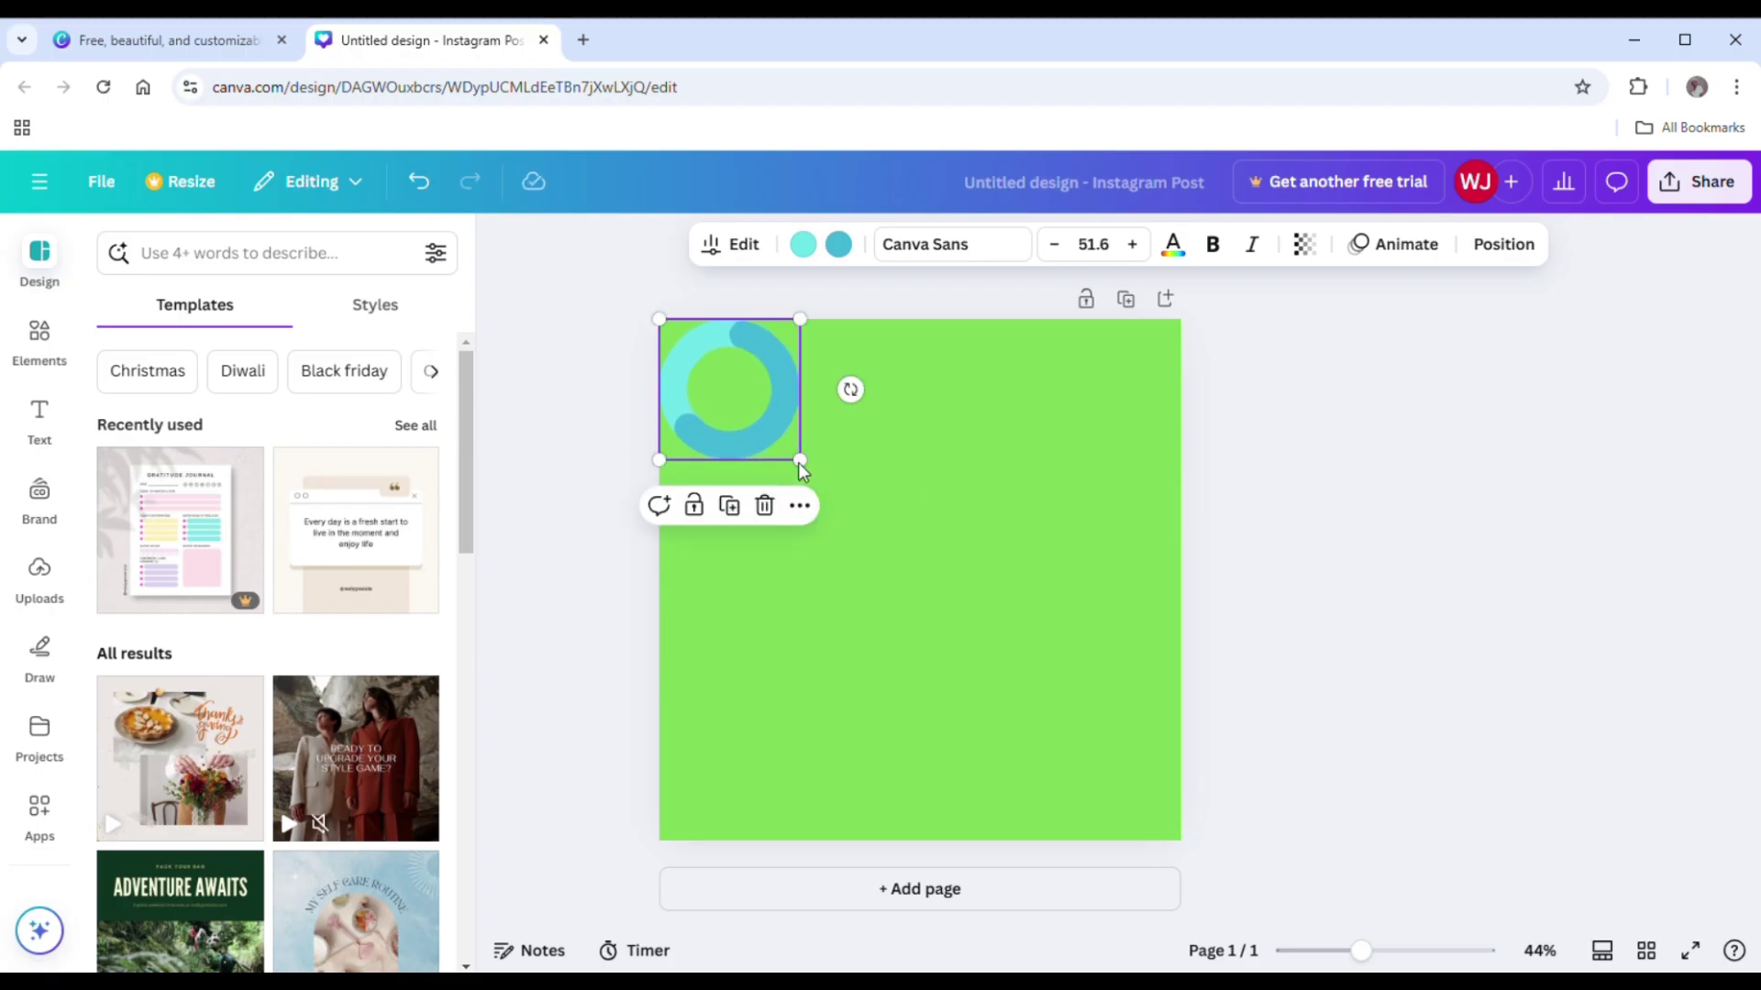
{"action": "left_click", "coordinate": [920, 456]}
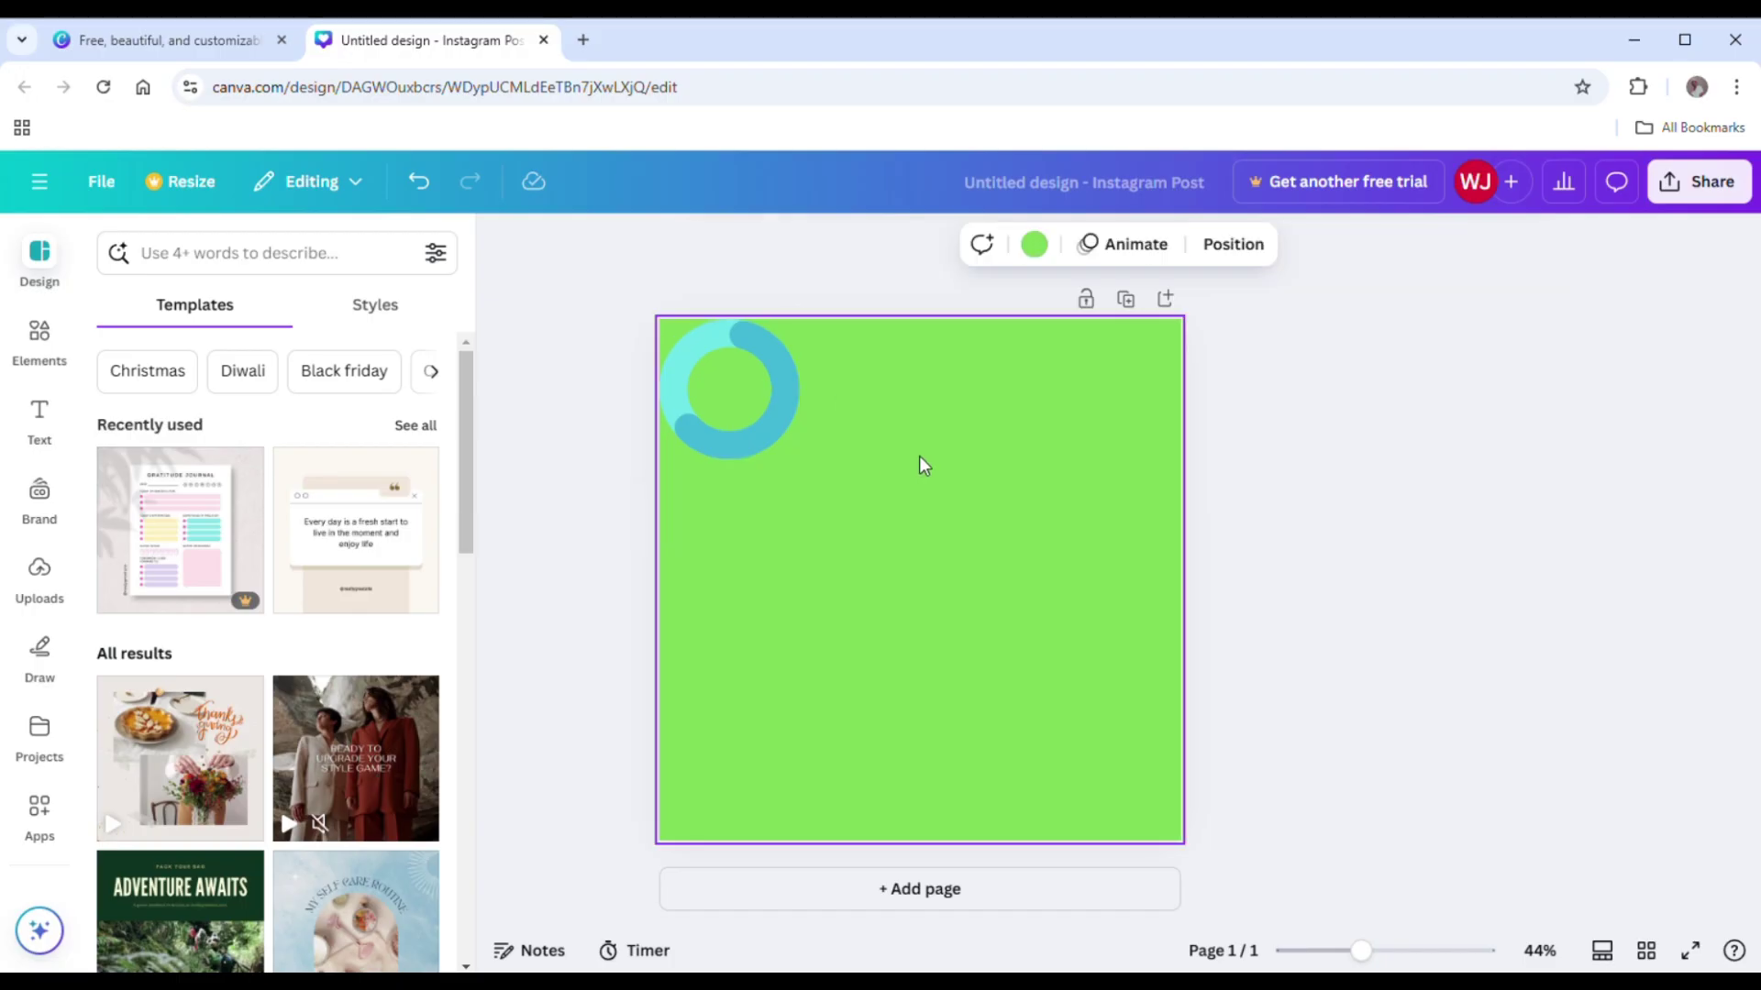
Search the elements for "circle" and add the Circle shape to the page
{"action": "left_click", "coordinate": [48, 348]}
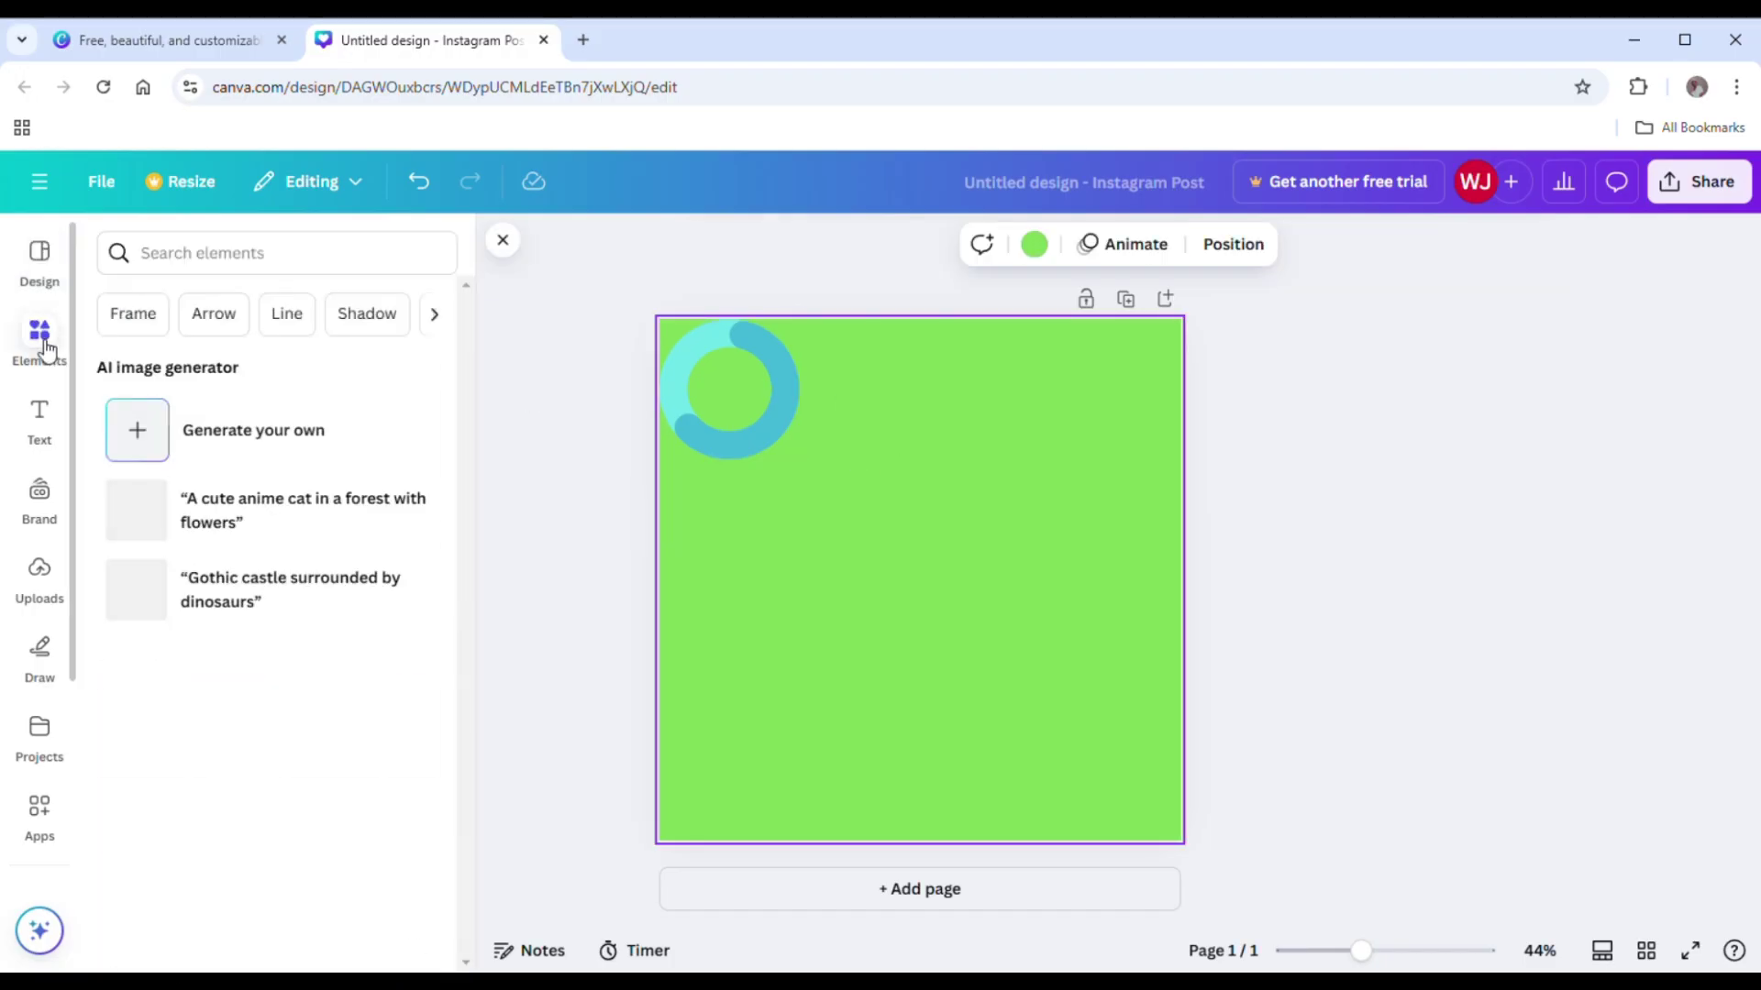
{"action": "left_click", "coordinate": [187, 261]}
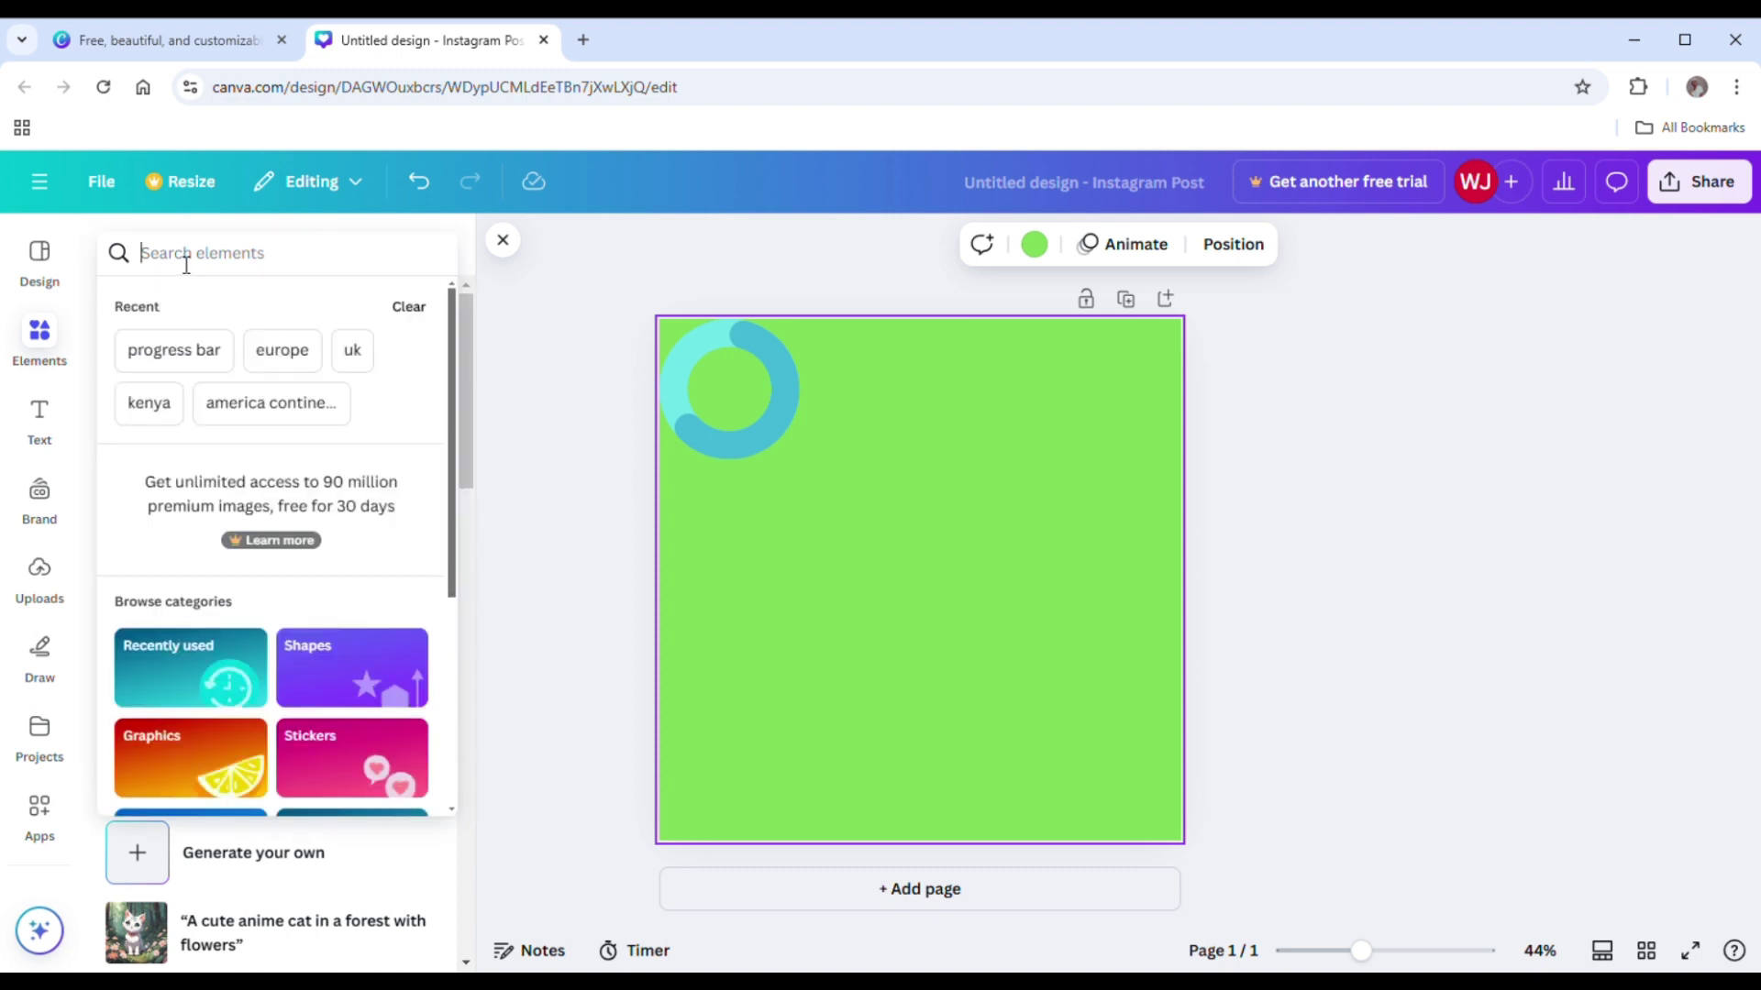
{"action": "type", "text": "circl"}
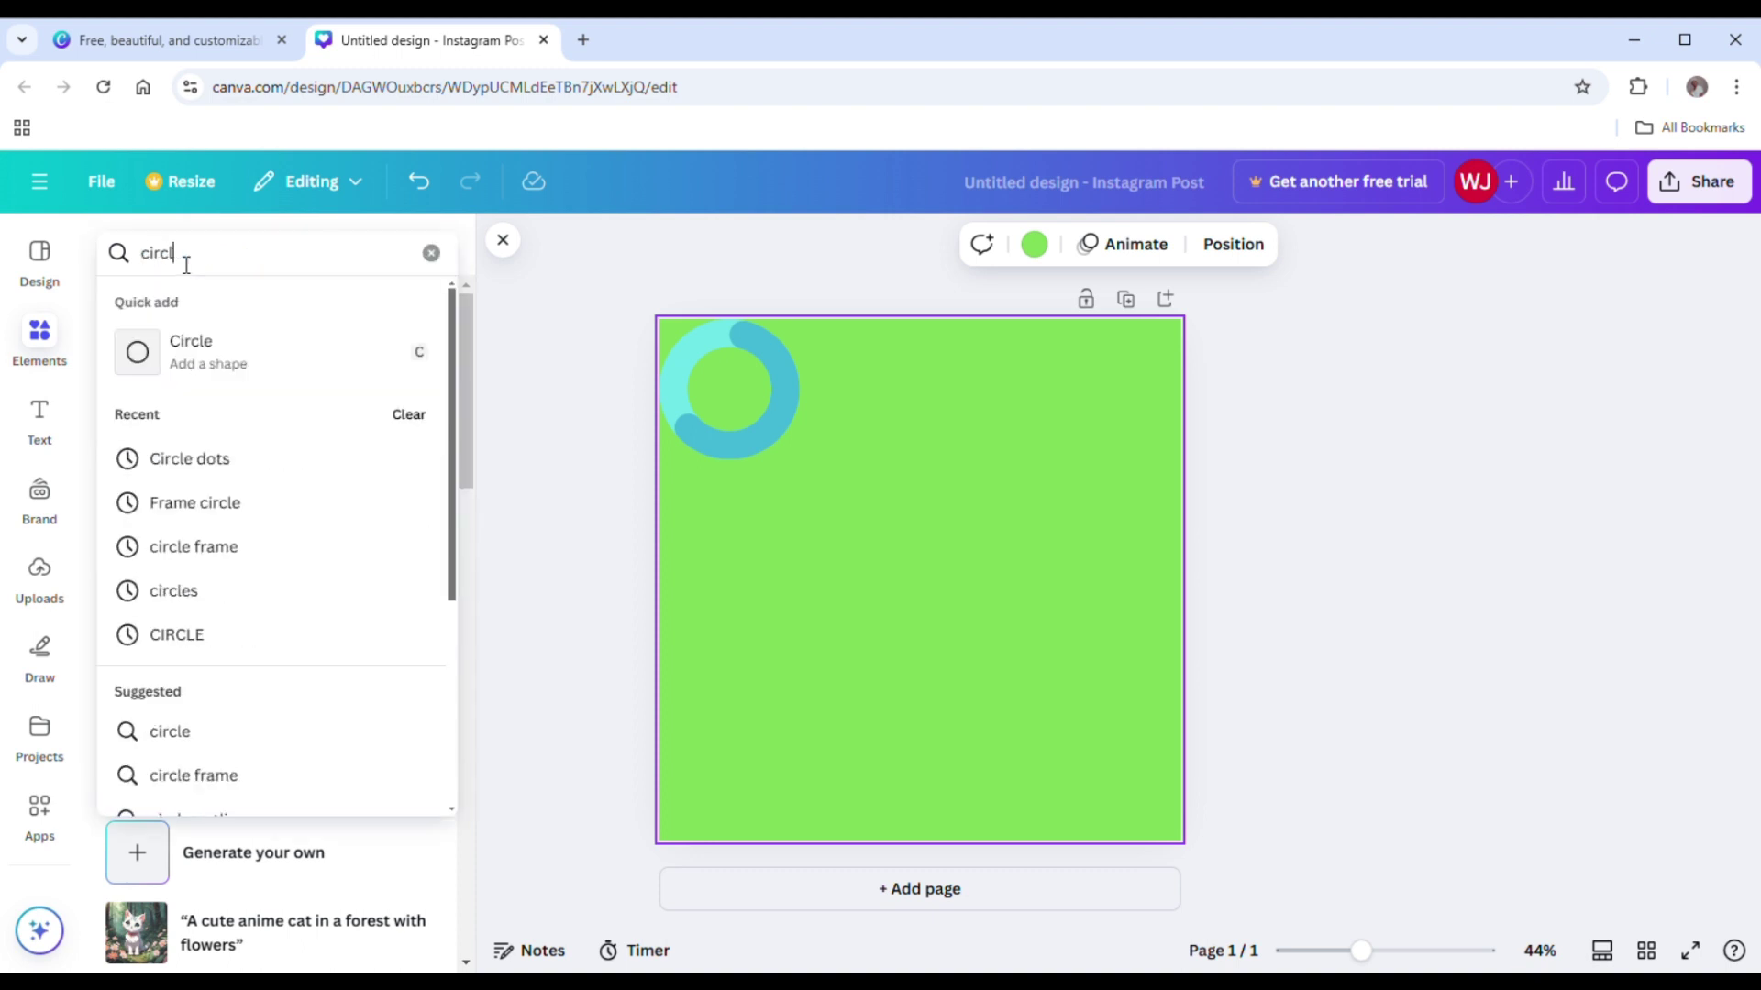
{"action": "type", "text": "e"}
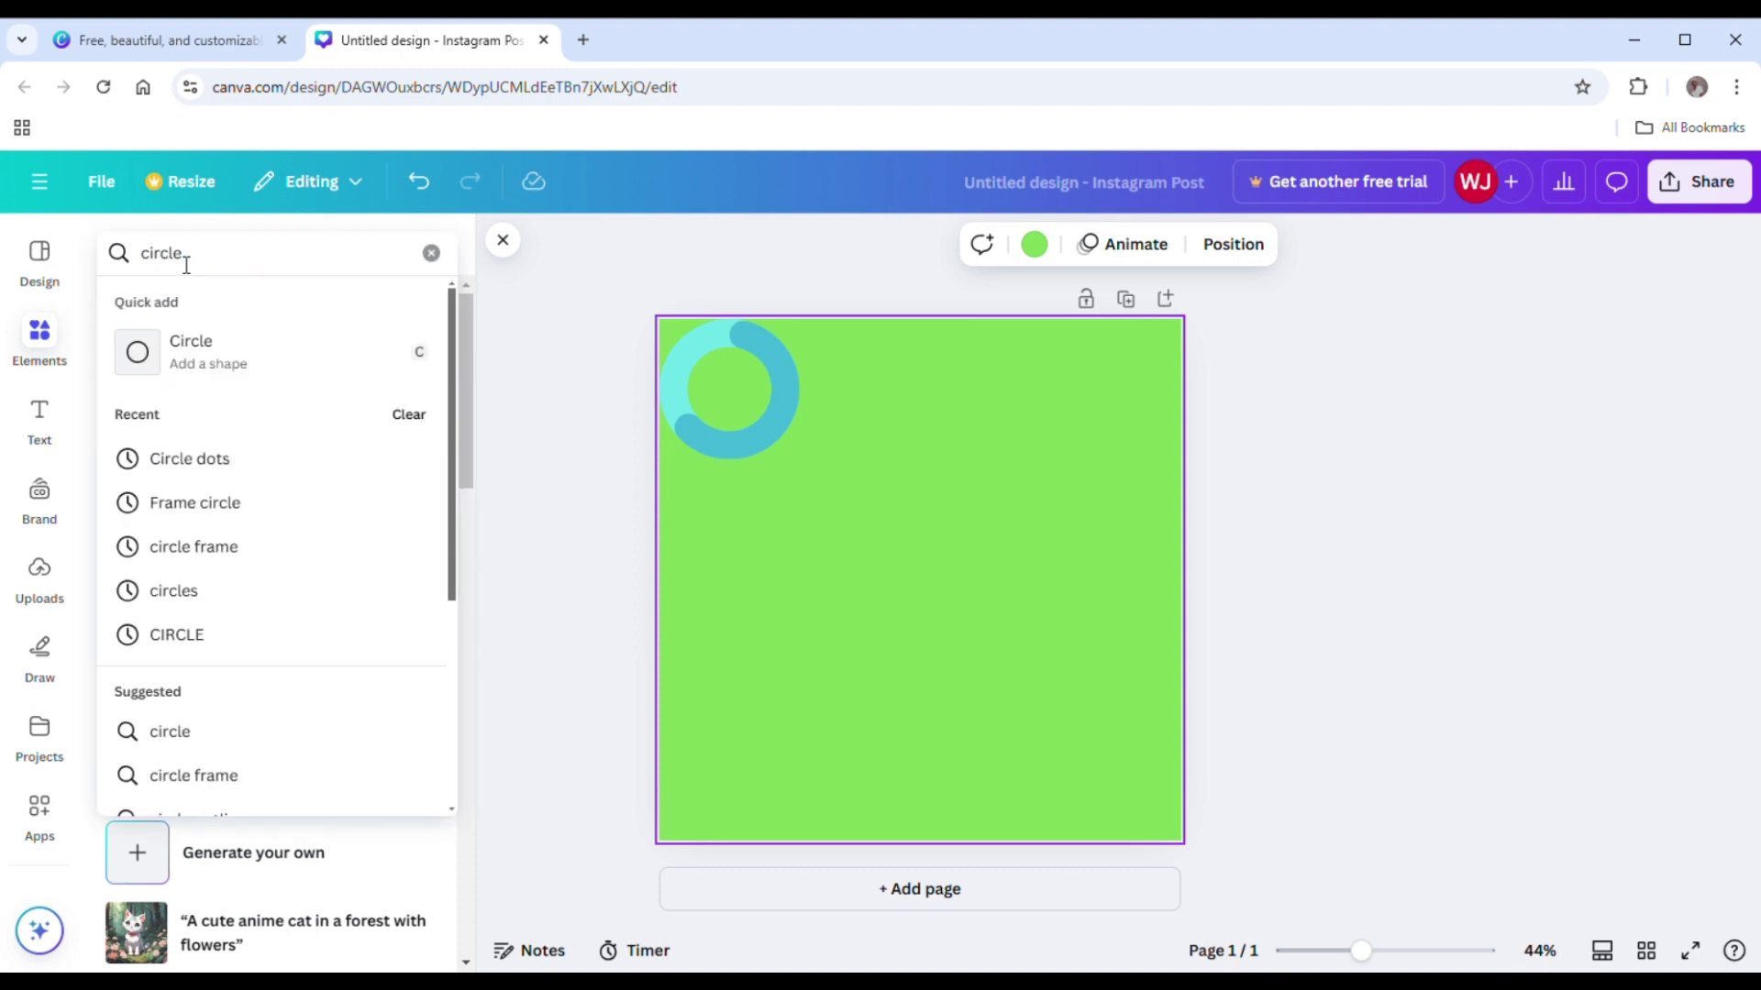
{"action": "left_click", "coordinate": [220, 354]}
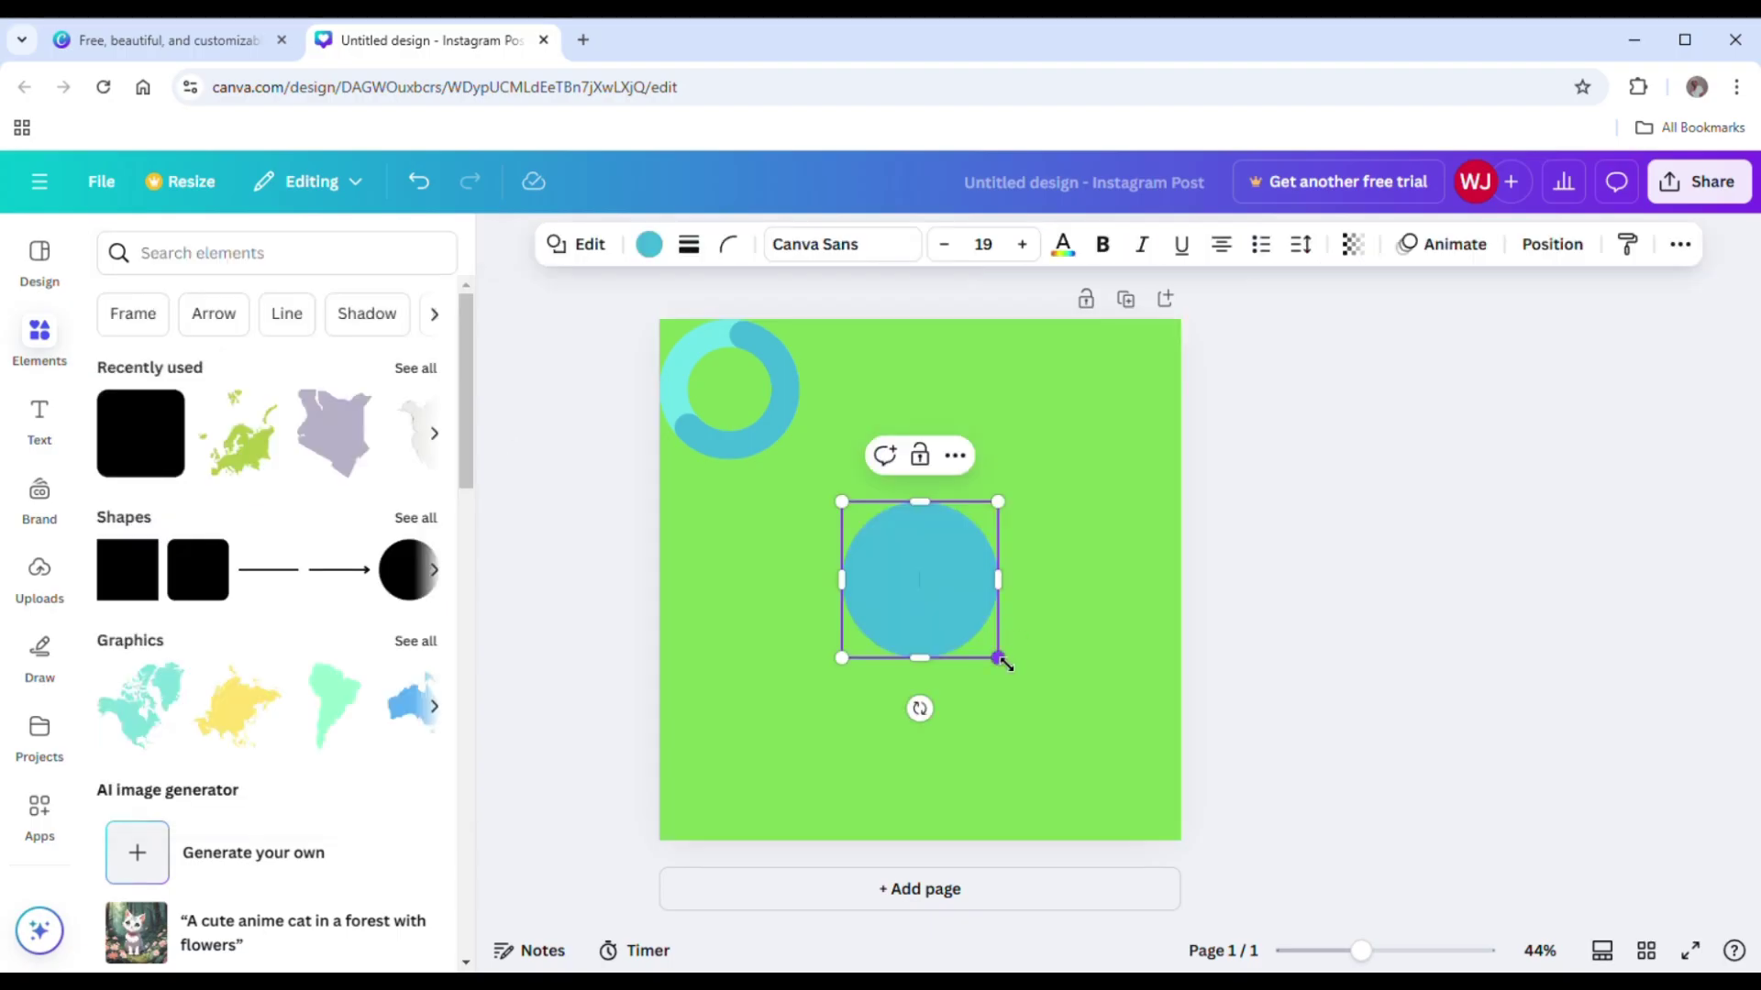
Shrink the circle and centre it inside the progress ring so it fills the ring's hole
{"action": "left_click_drag", "start_coordinate": [1004, 673], "coordinate": [881, 602]}
{"action": "left_click", "coordinate": [787, 609]}
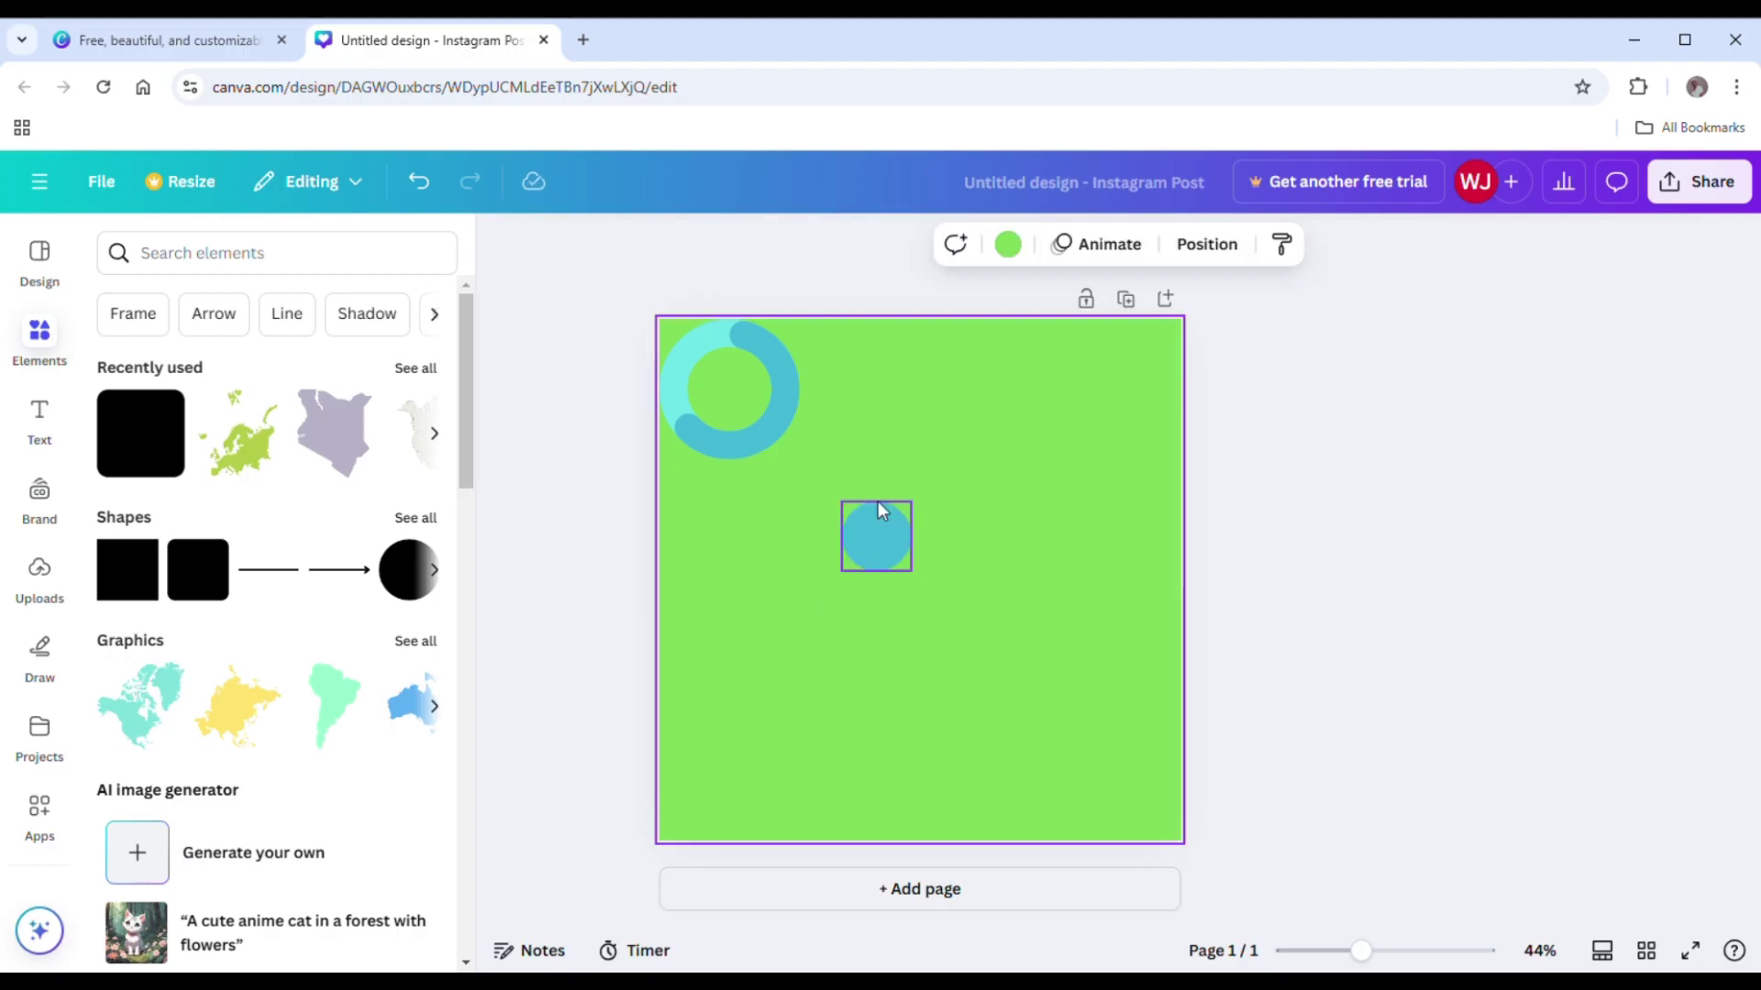
{"action": "left_click", "coordinate": [893, 548]}
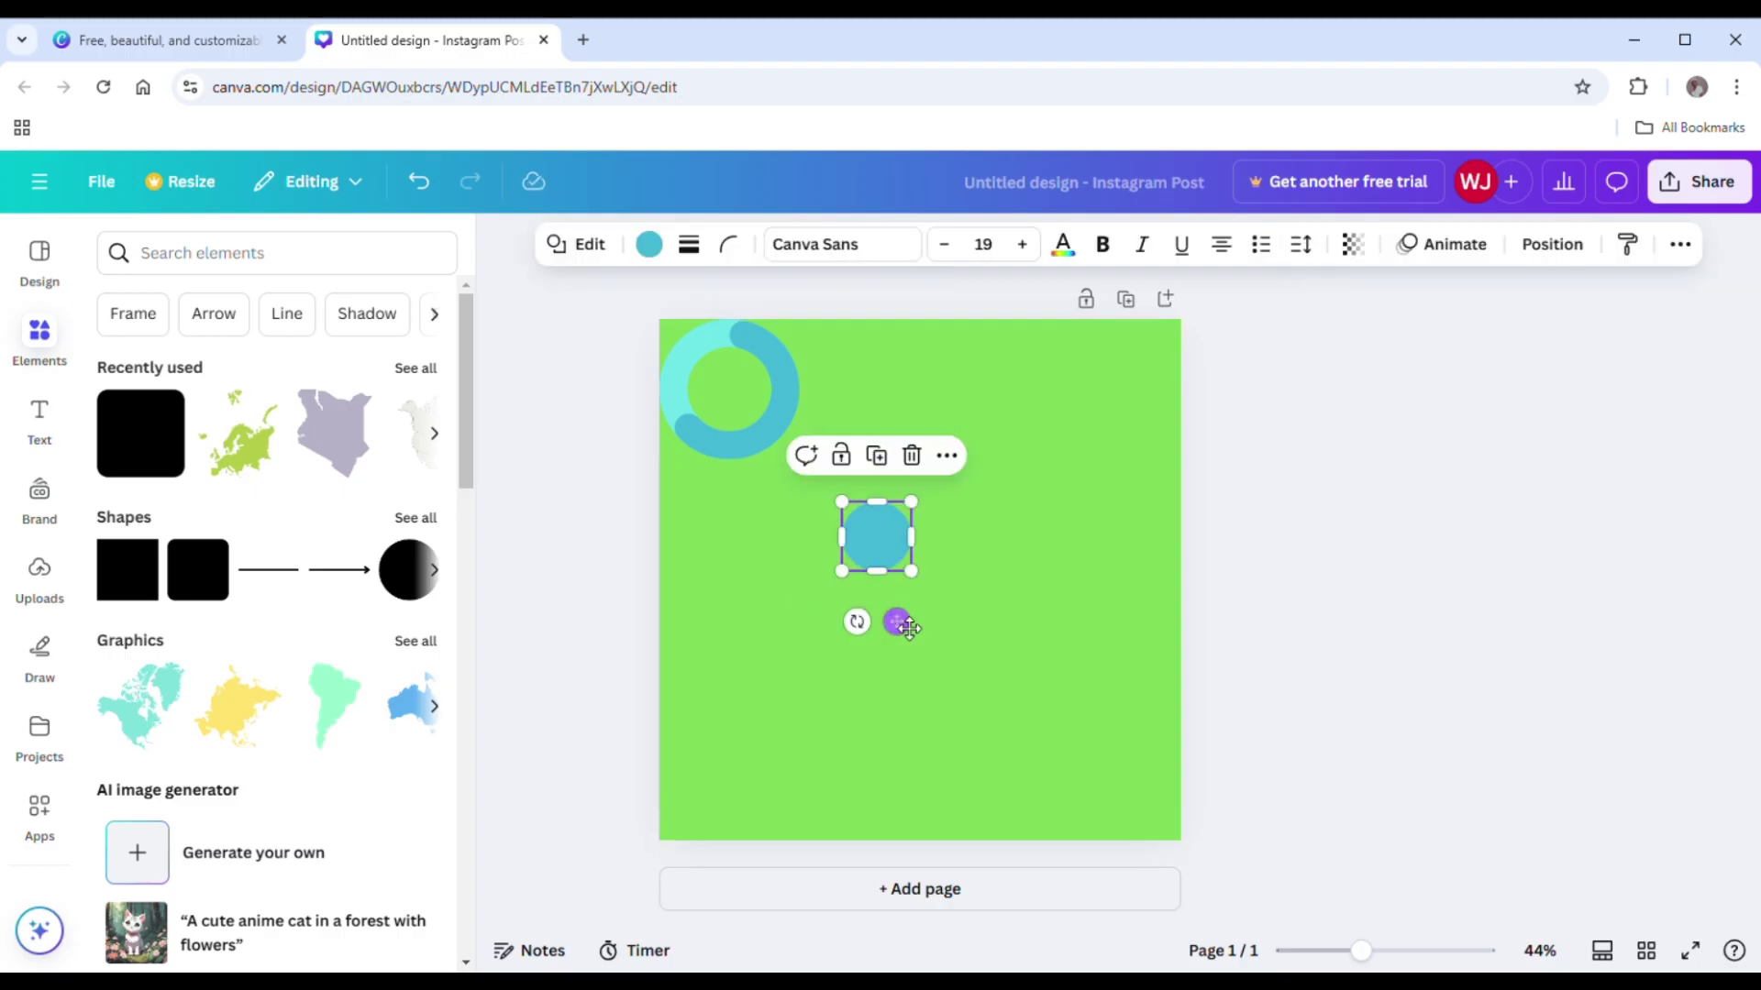
{"action": "left_click_drag", "start_coordinate": [896, 623], "coordinate": [734, 401]}
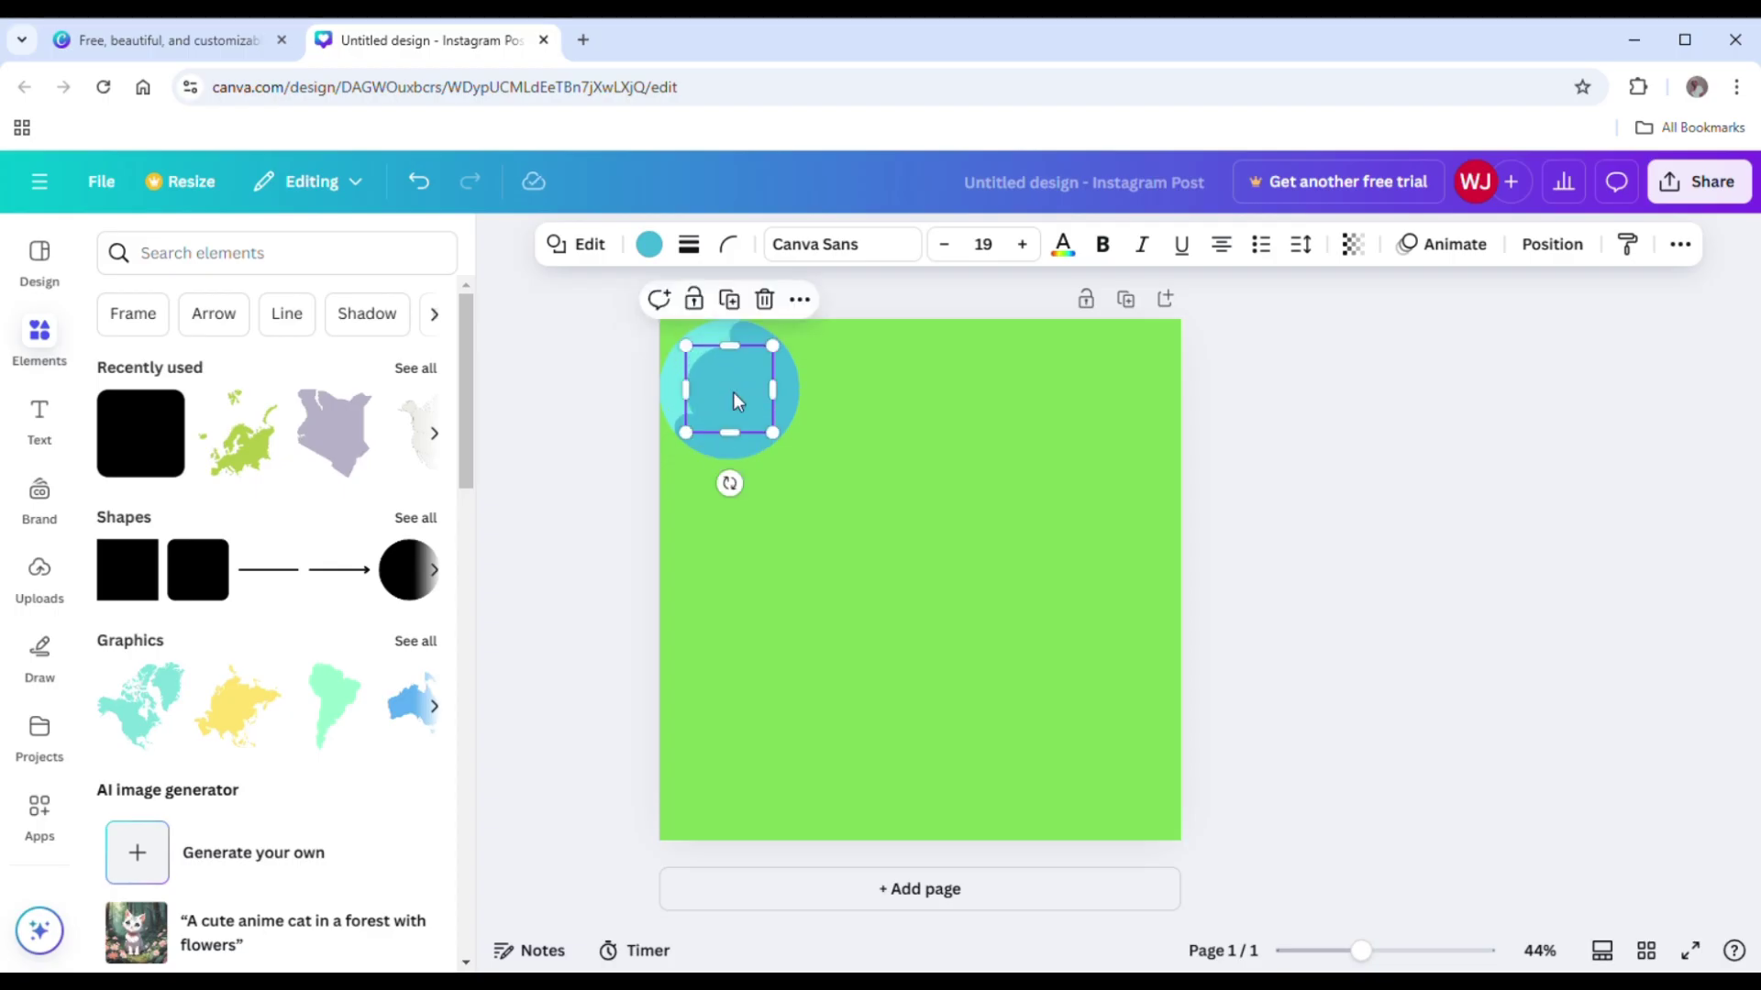
Recolour the progress ring with a magenta #cb6ce6 progress arc and a light turquoise track
{"action": "left_click", "coordinate": [711, 455]}
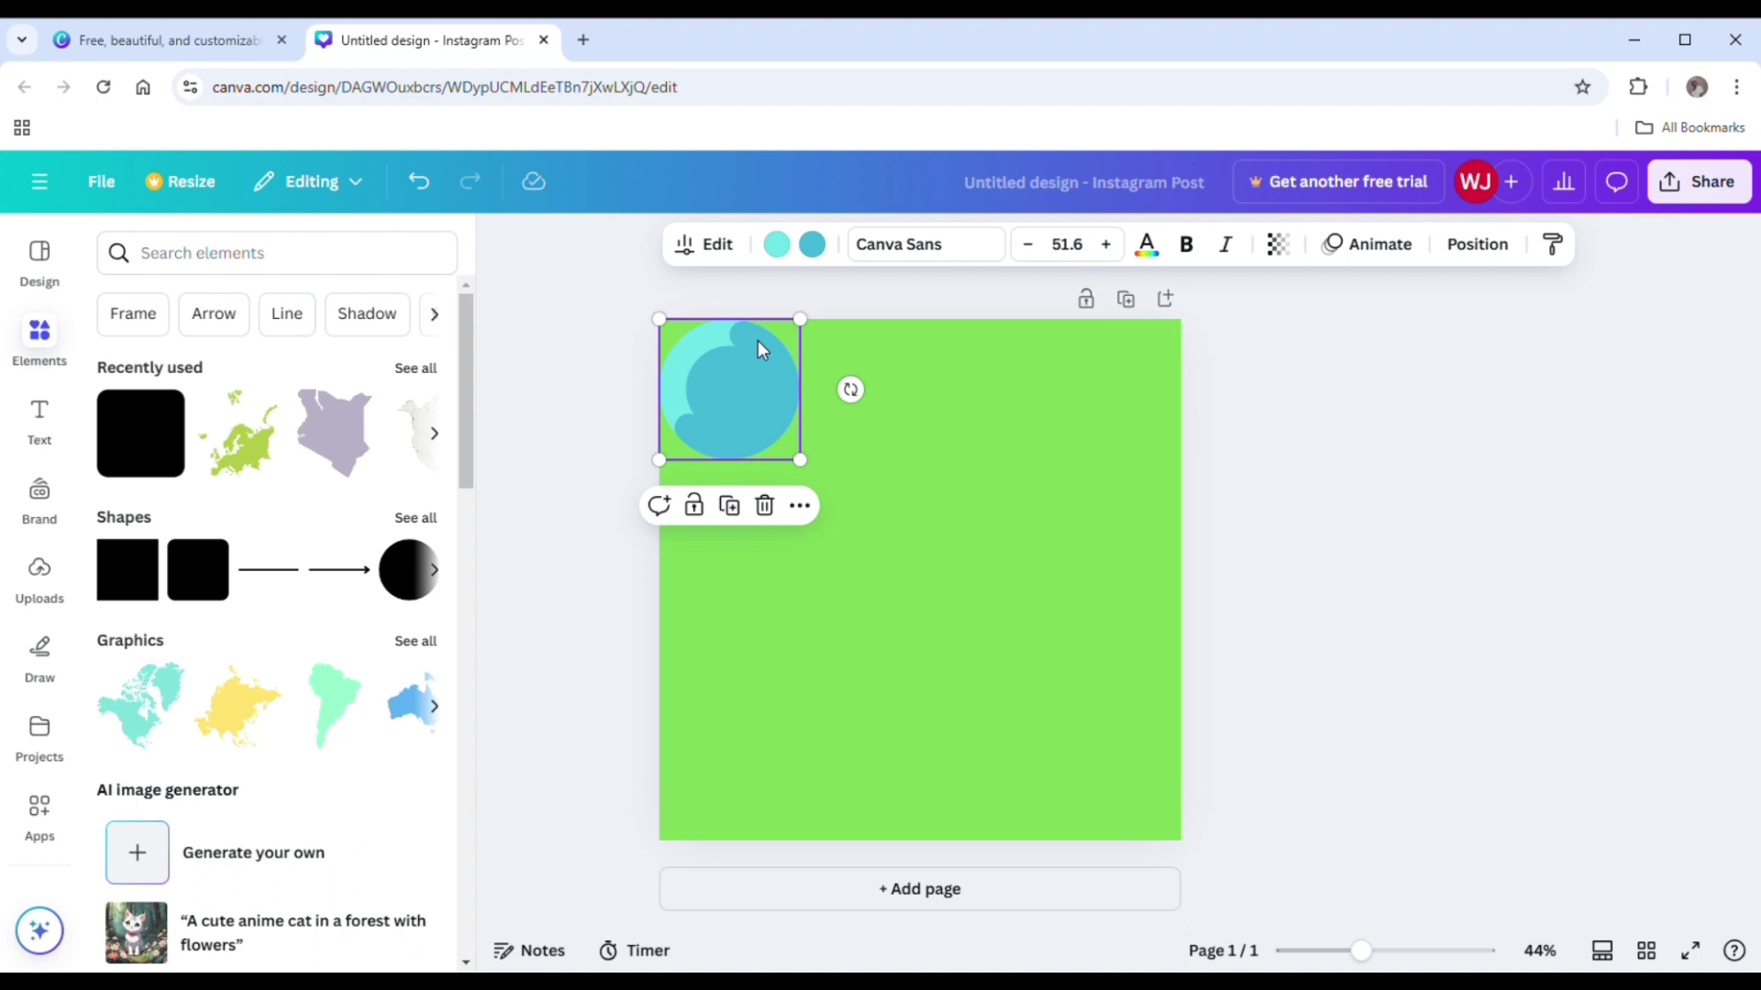
{"action": "left_click", "coordinate": [813, 245]}
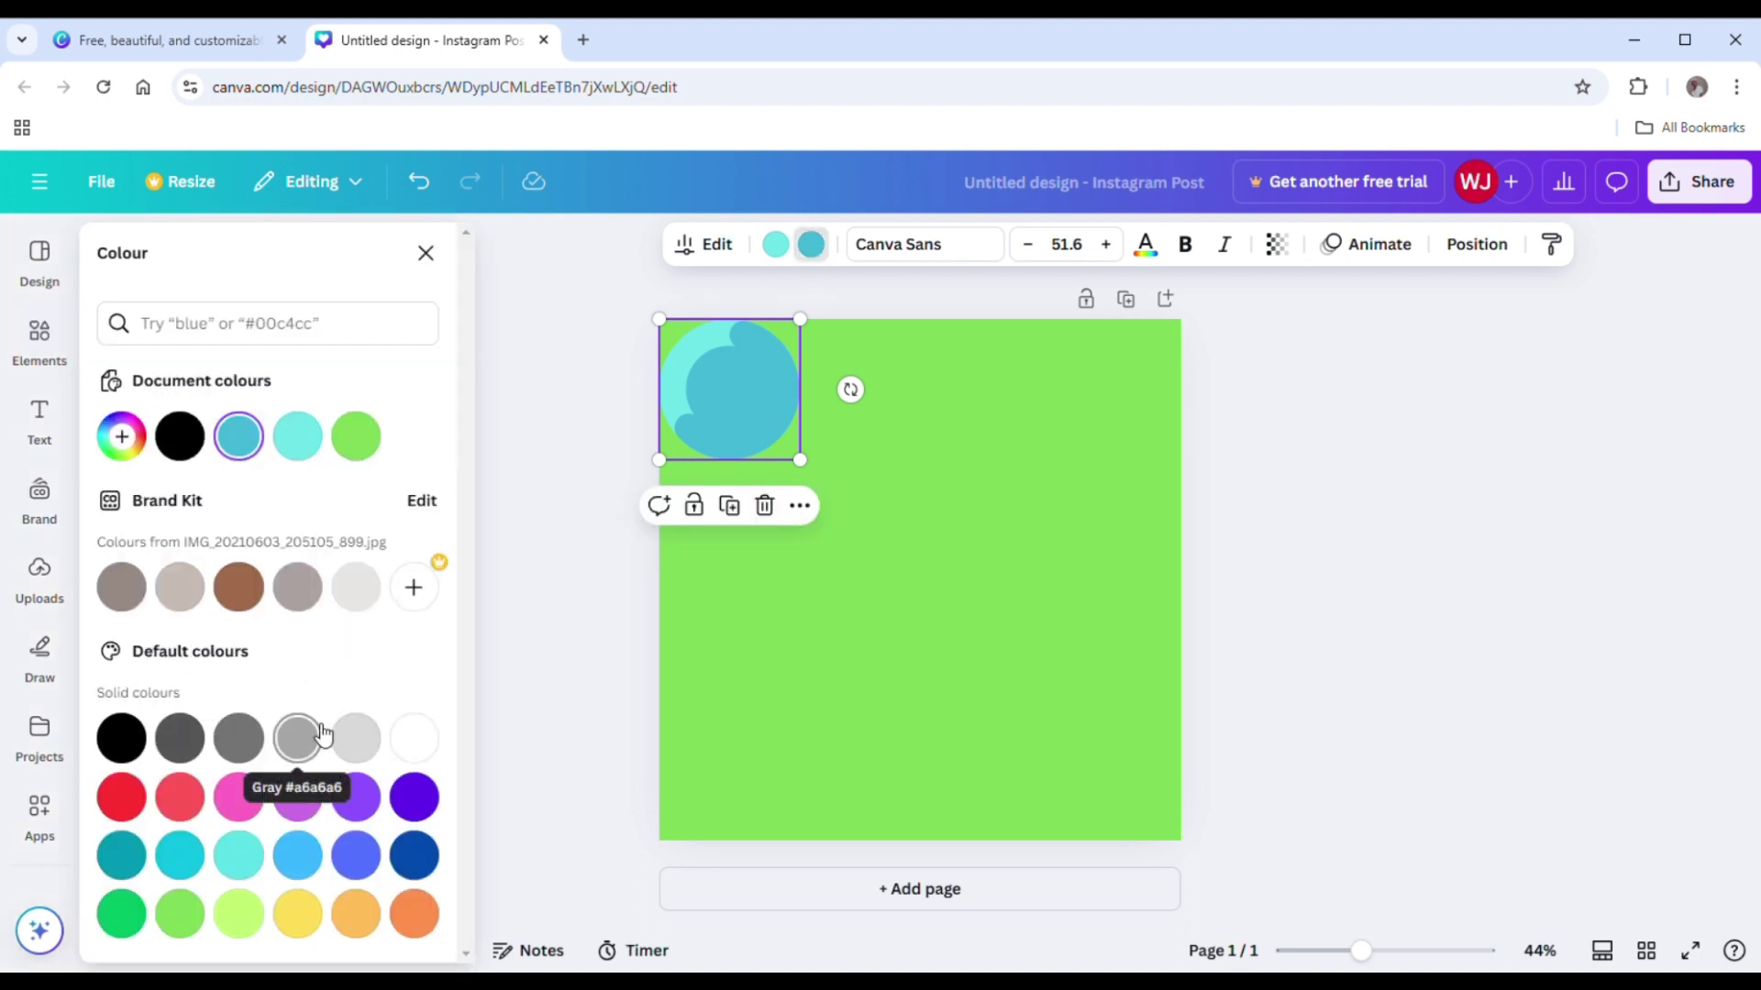
{"action": "left_click", "coordinate": [297, 798]}
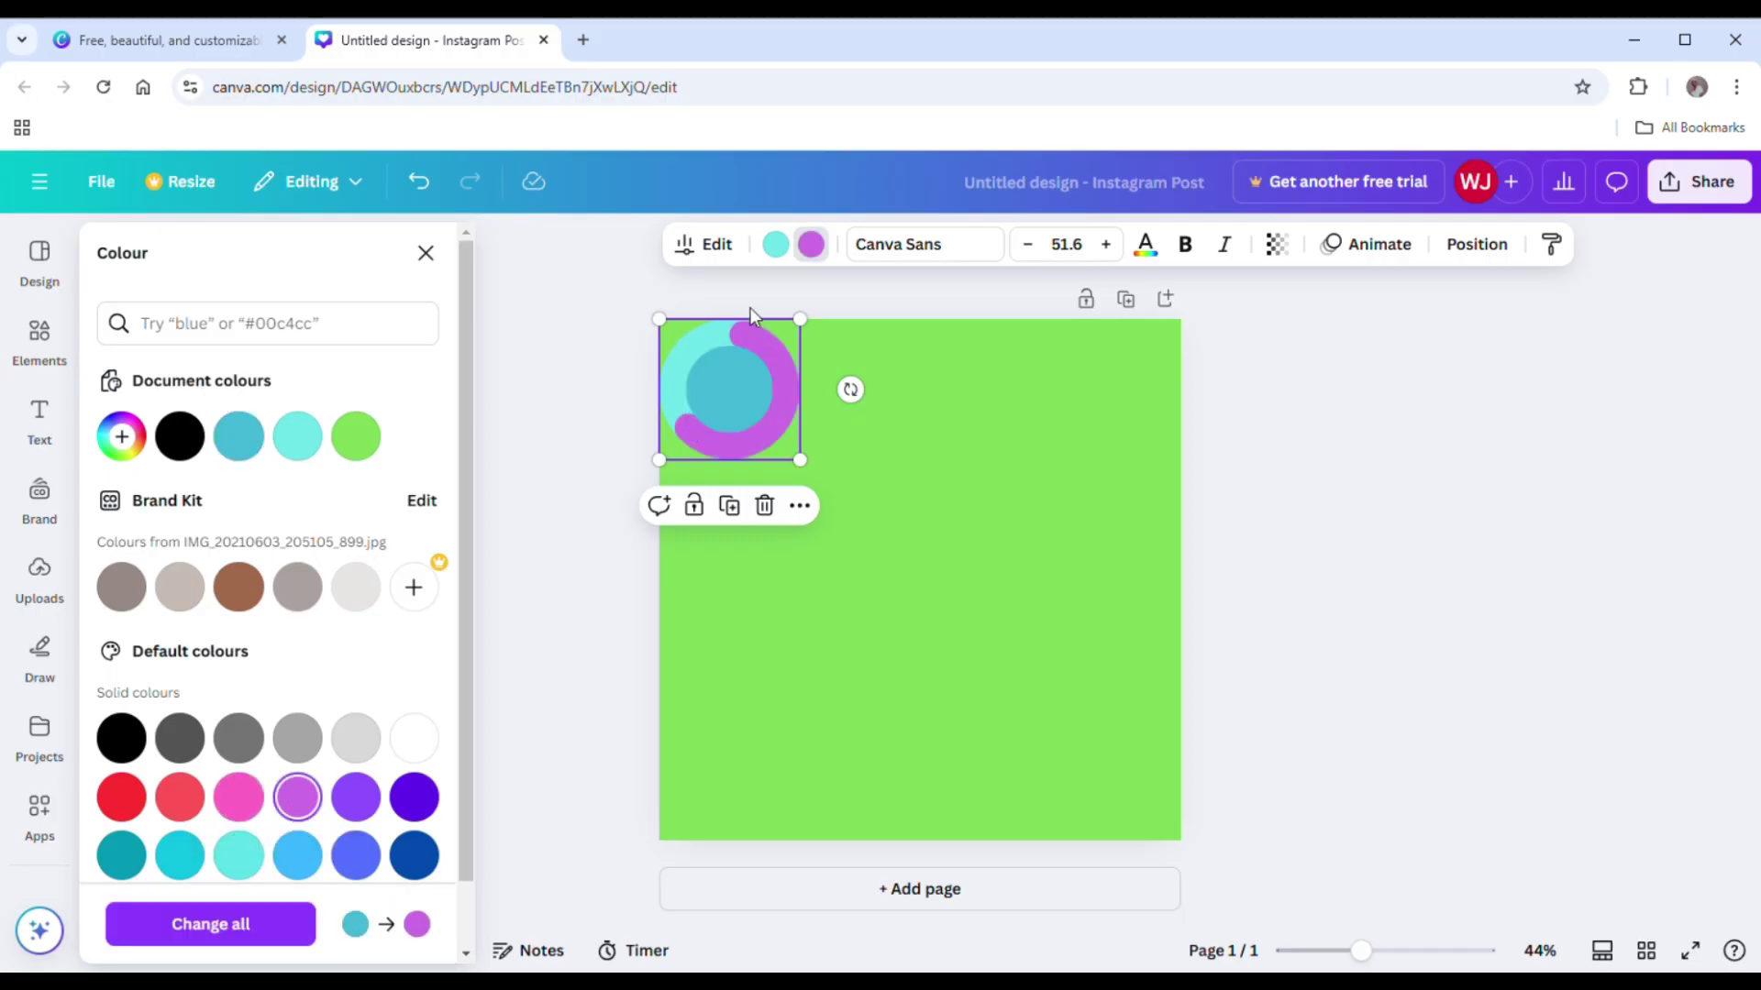
{"action": "left_click", "coordinate": [778, 248]}
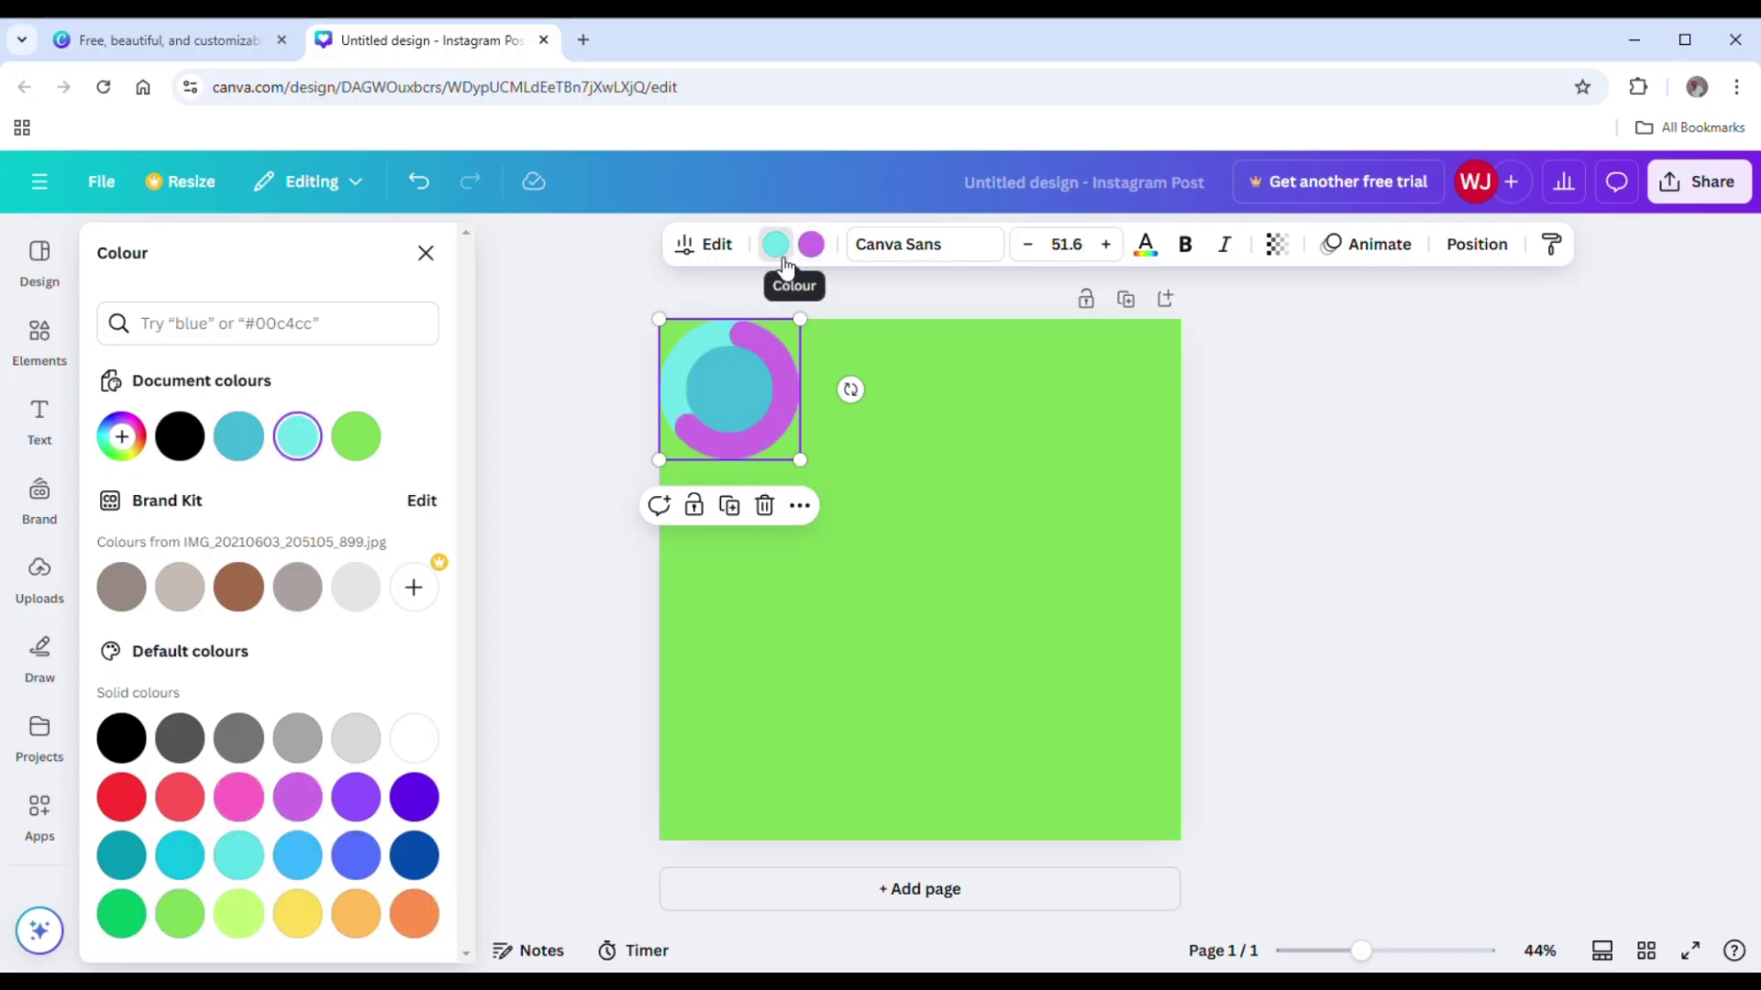
{"action": "left_click", "coordinate": [424, 736]}
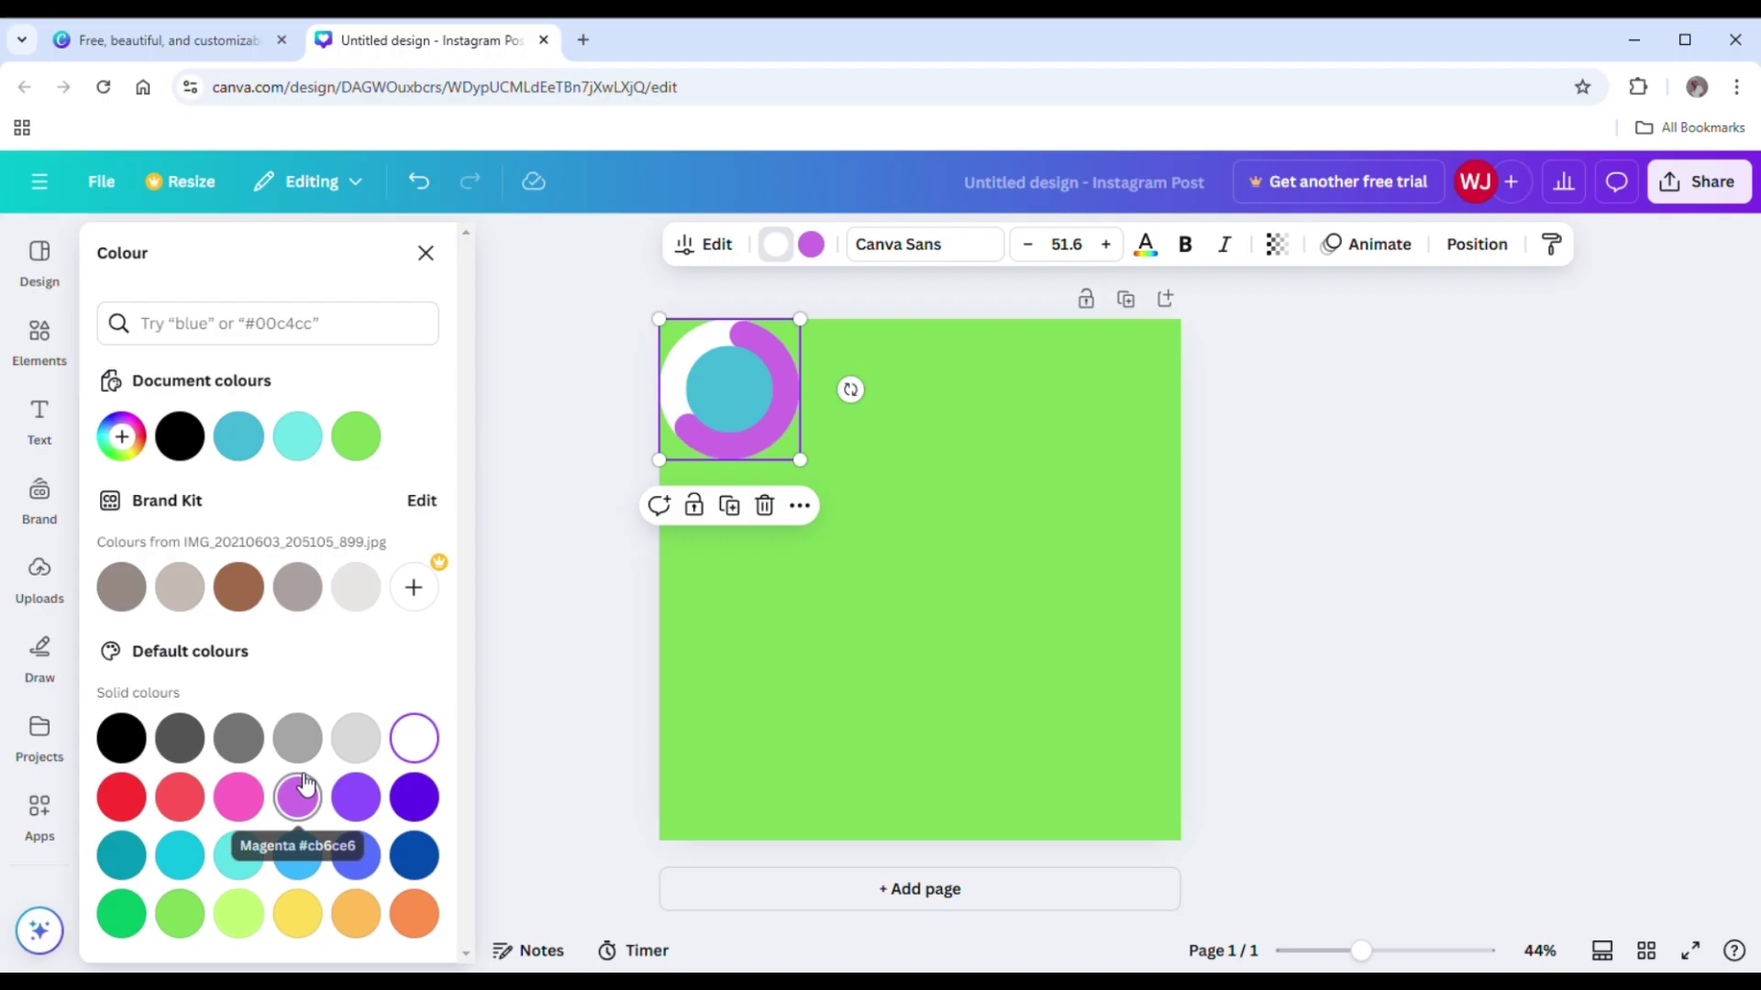
{"action": "left_click", "coordinate": [238, 854]}
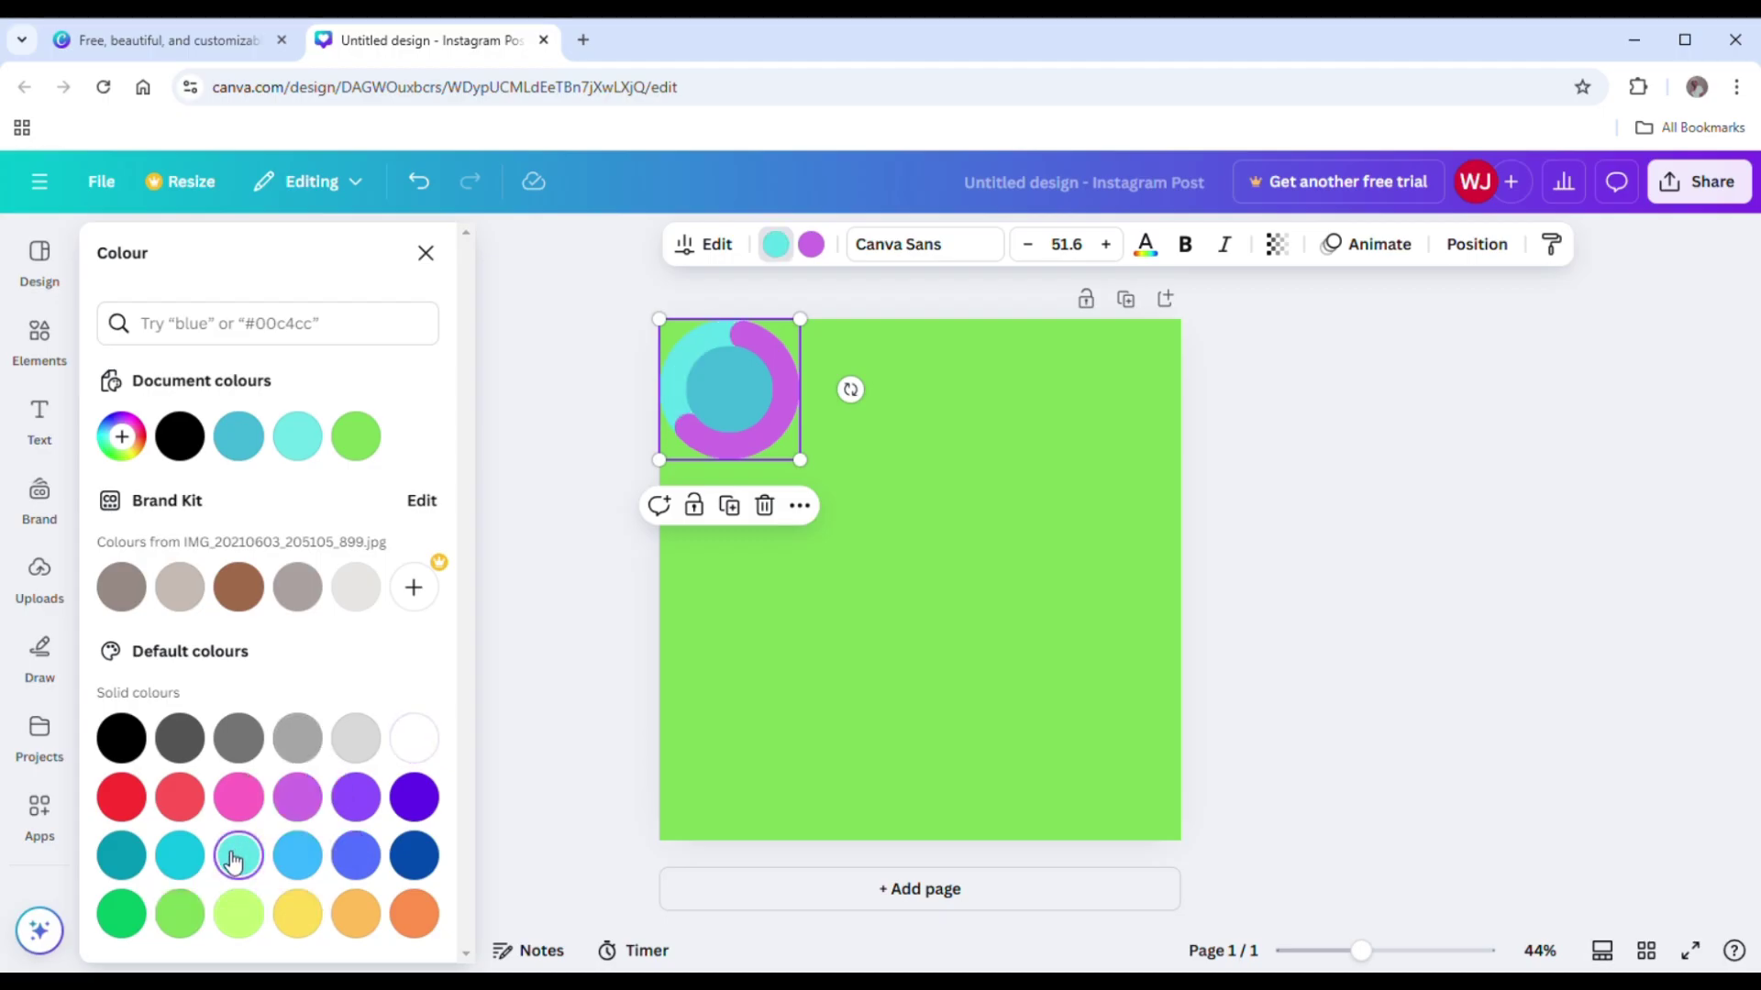
Fill the circle in the centre of the progress ring with white
{"action": "left_click", "coordinate": [701, 414]}
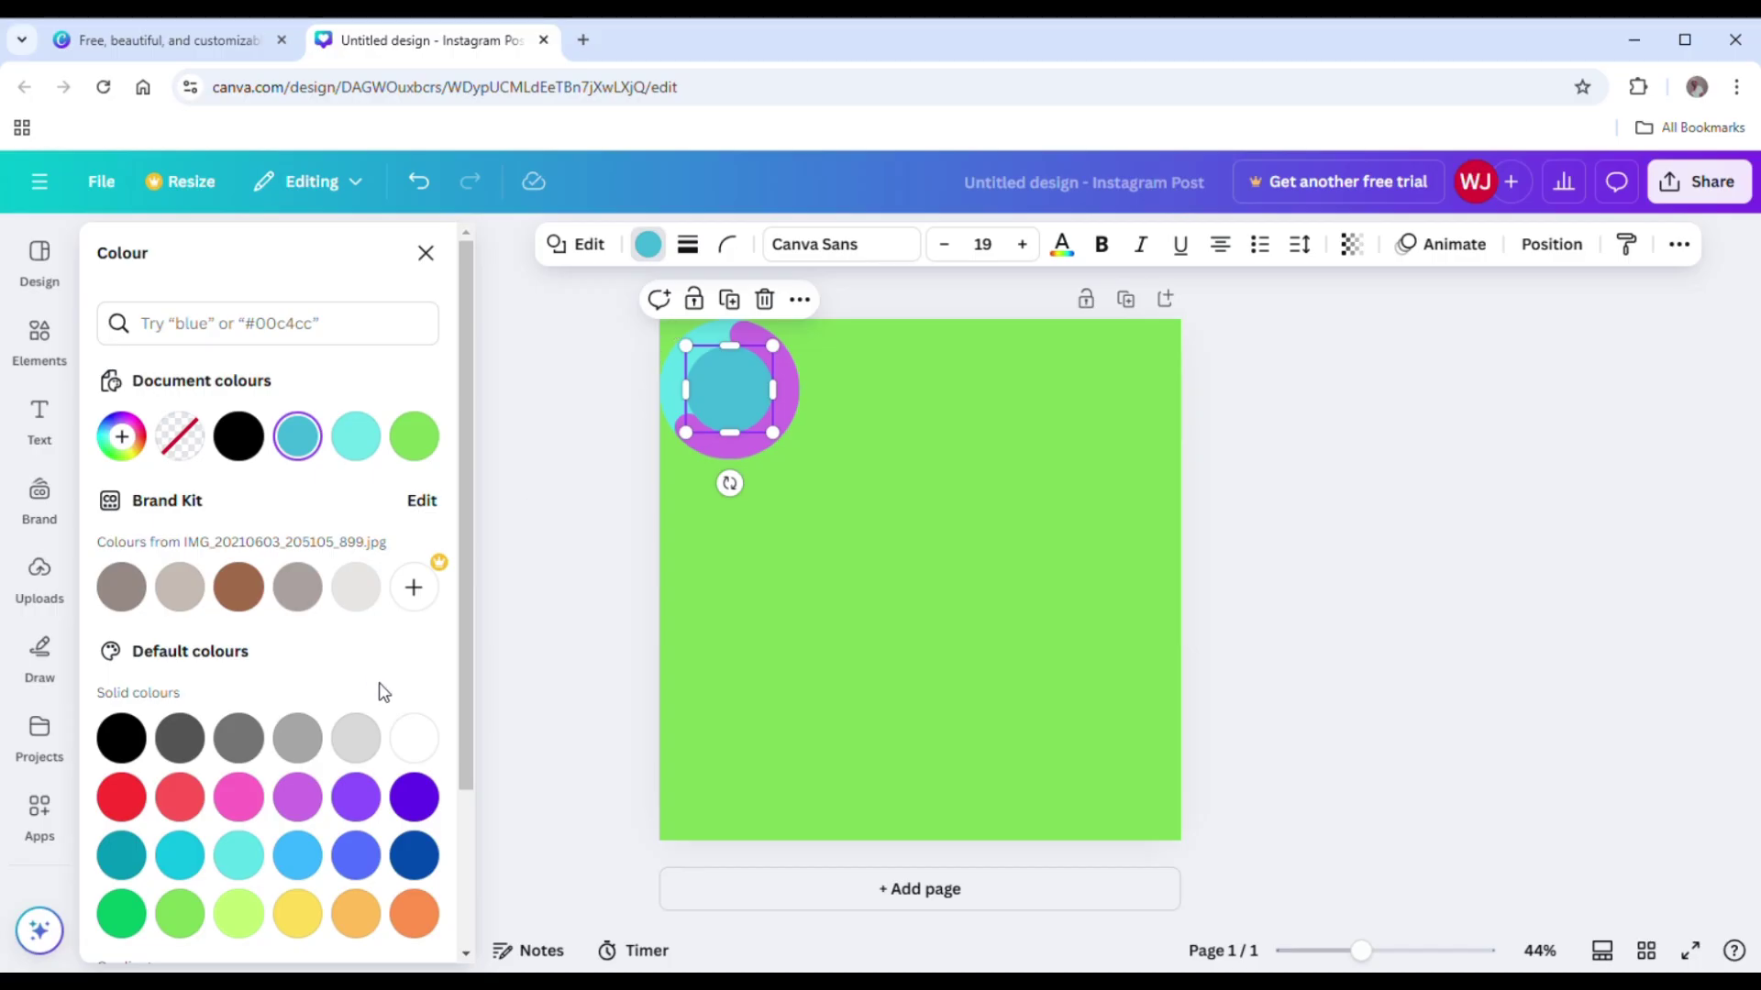
{"action": "left_click", "coordinate": [408, 739]}
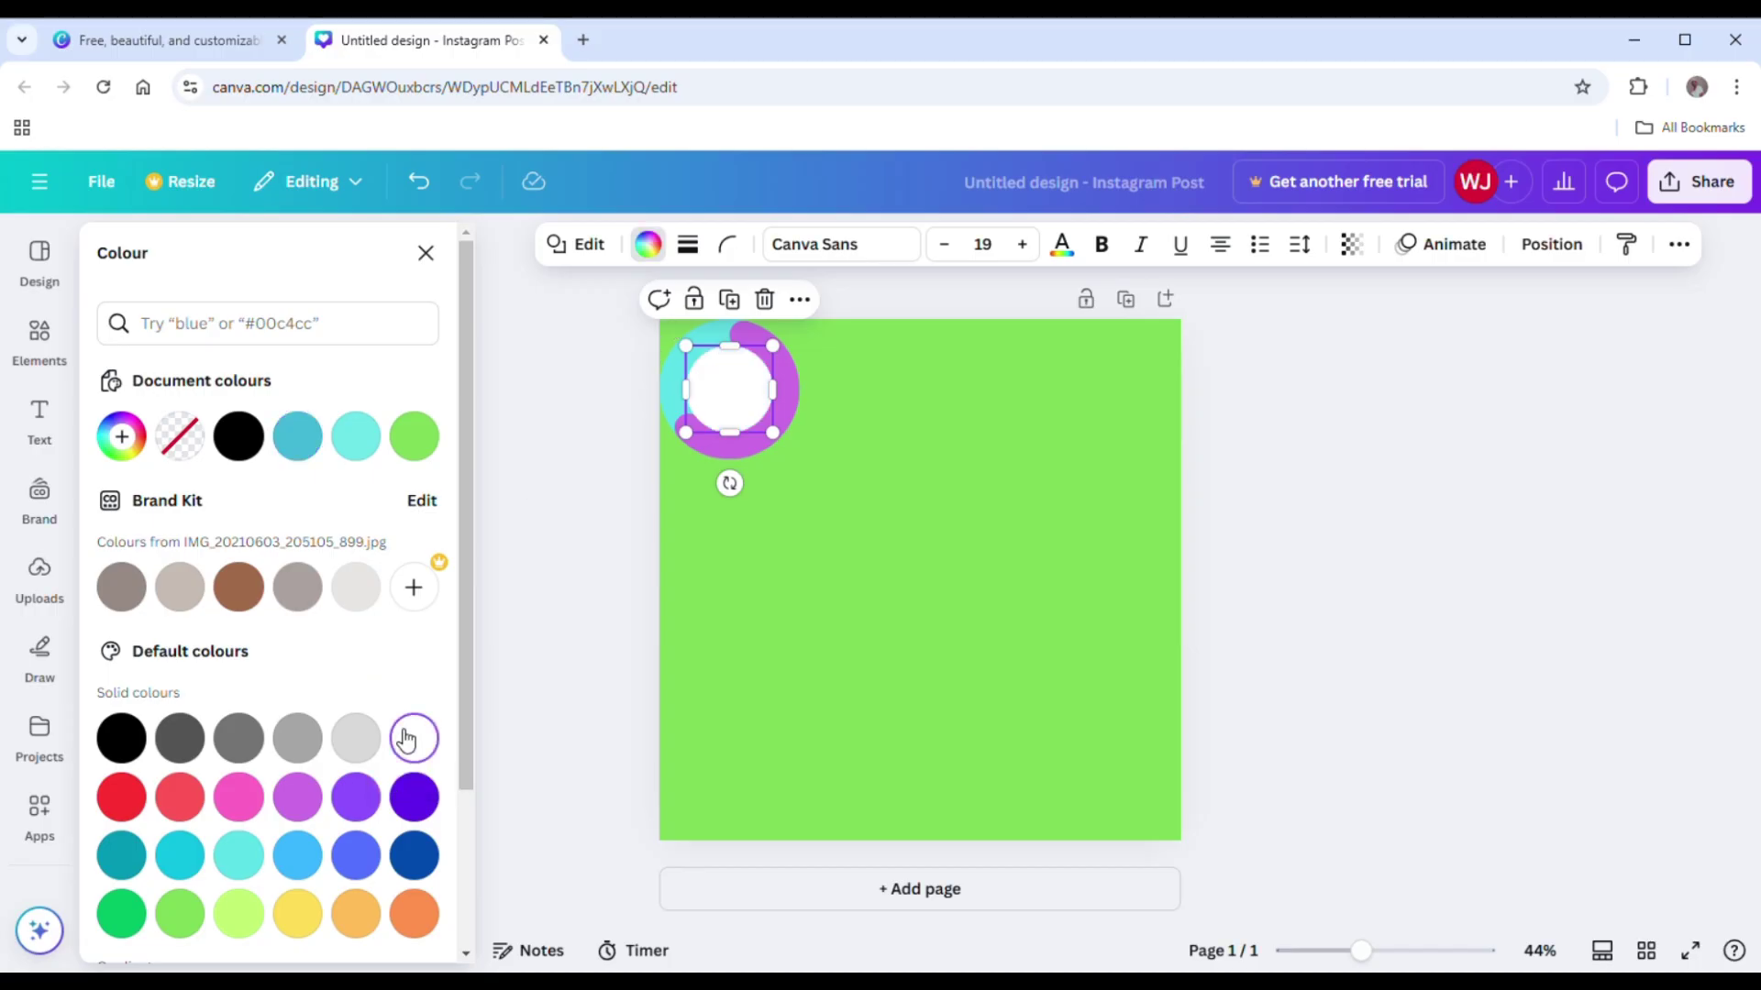
{"action": "left_click", "coordinate": [866, 562]}
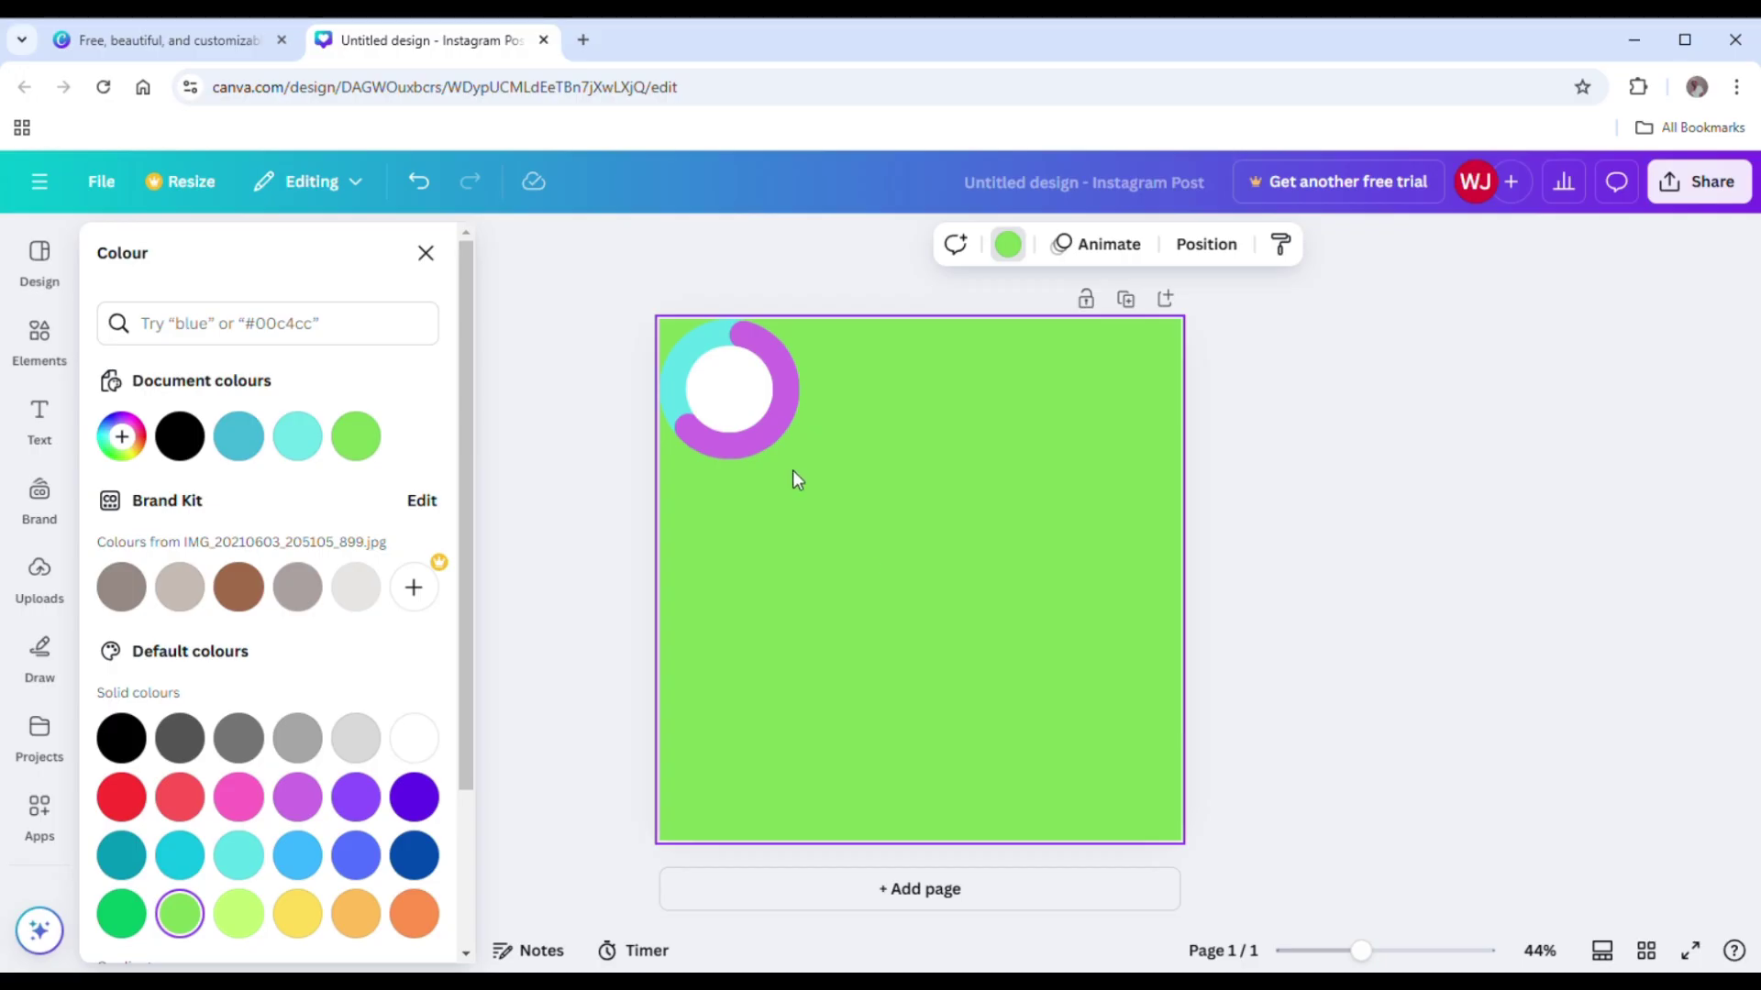
Add a subheading text to the page that reads "10"
{"action": "left_click", "coordinate": [732, 453]}
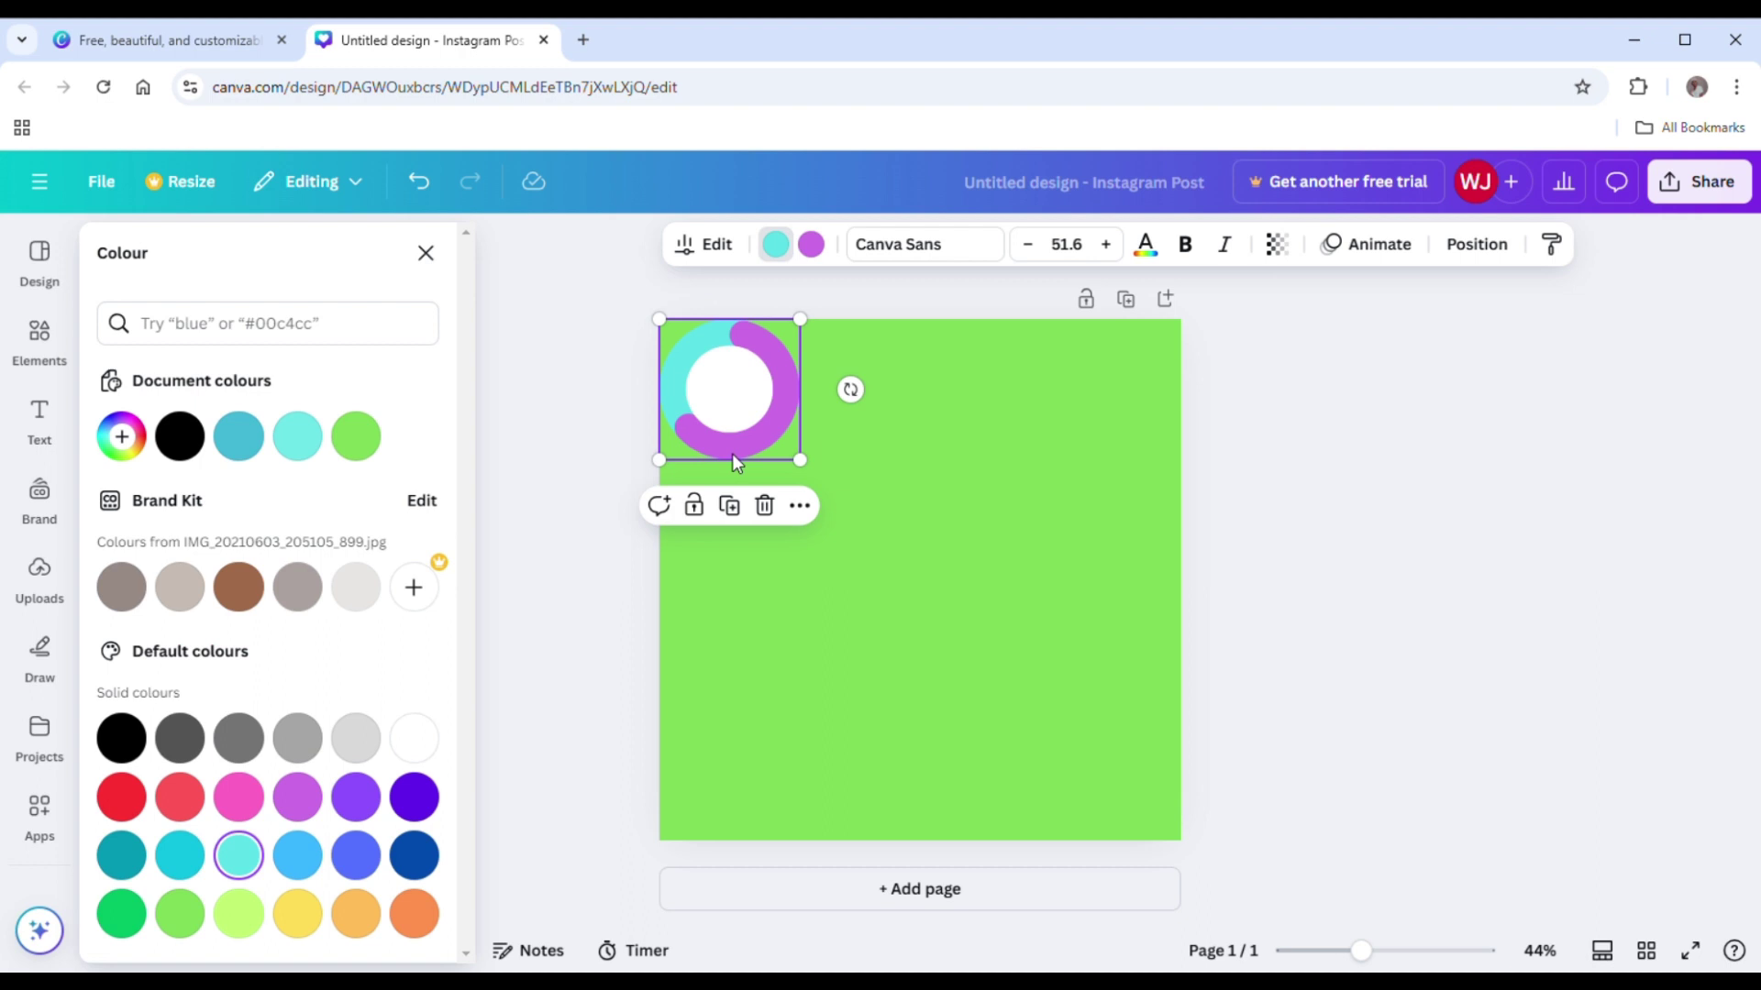
{"action": "left_click", "coordinate": [732, 464]}
{"action": "left_click", "coordinate": [56, 457]}
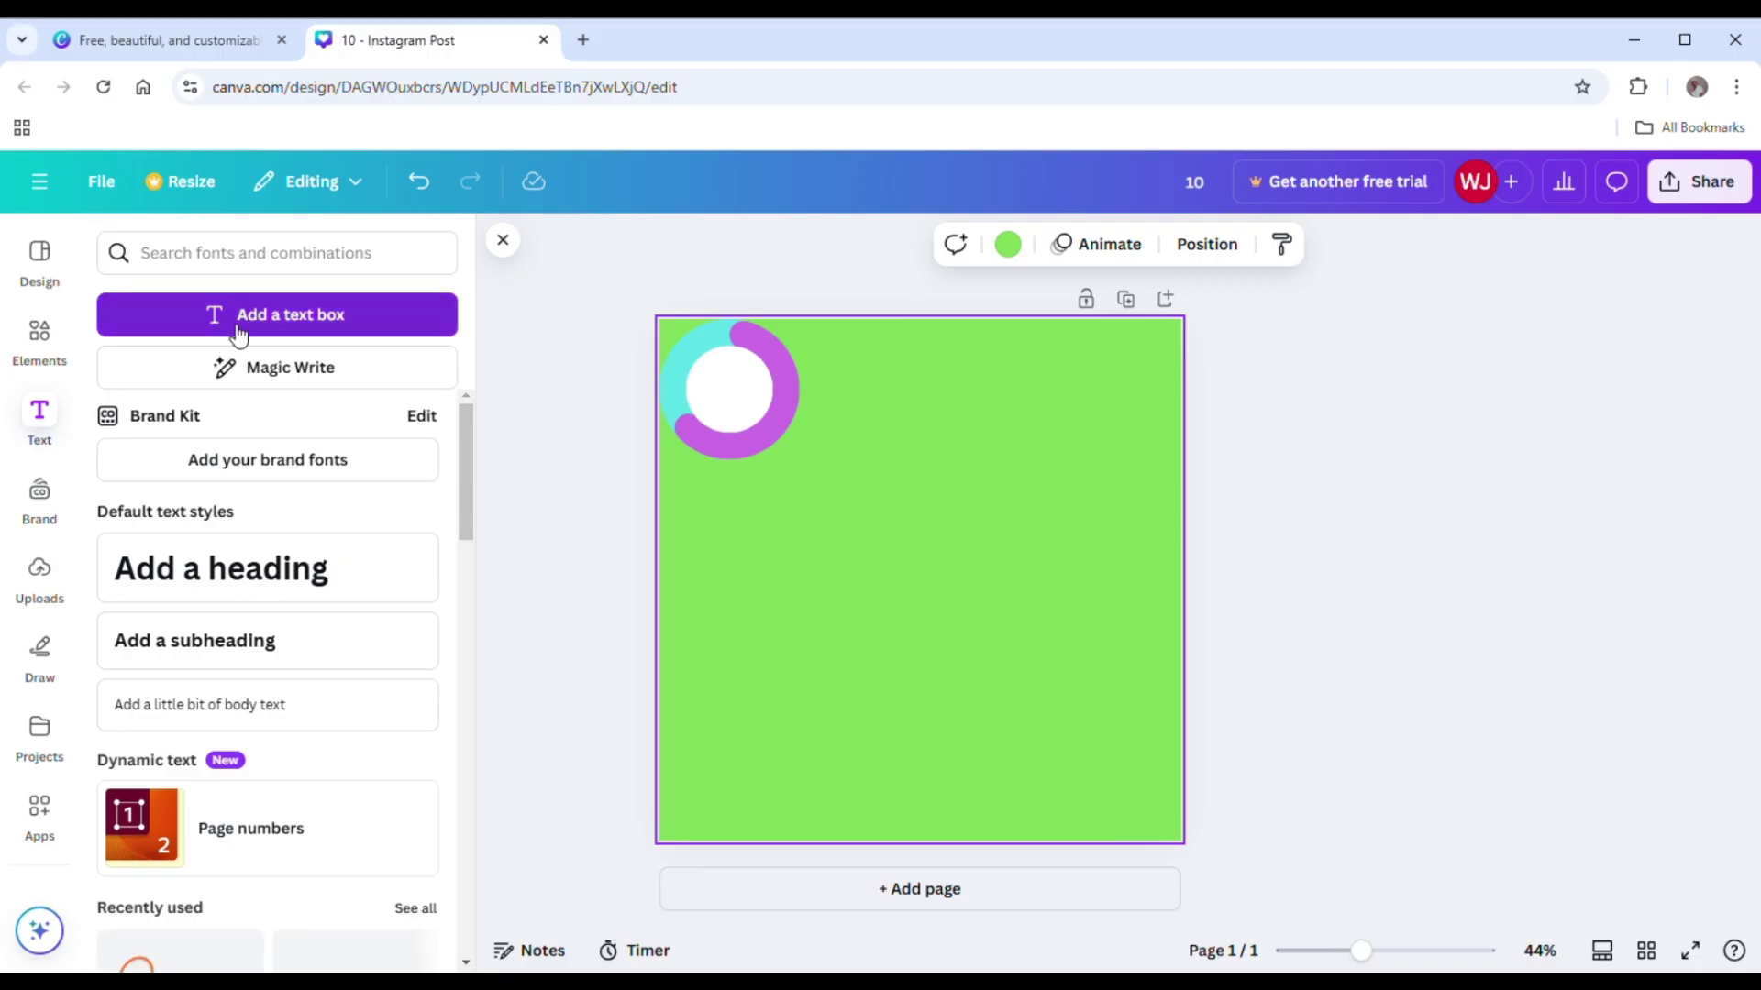
{"action": "left_click", "coordinate": [180, 641]}
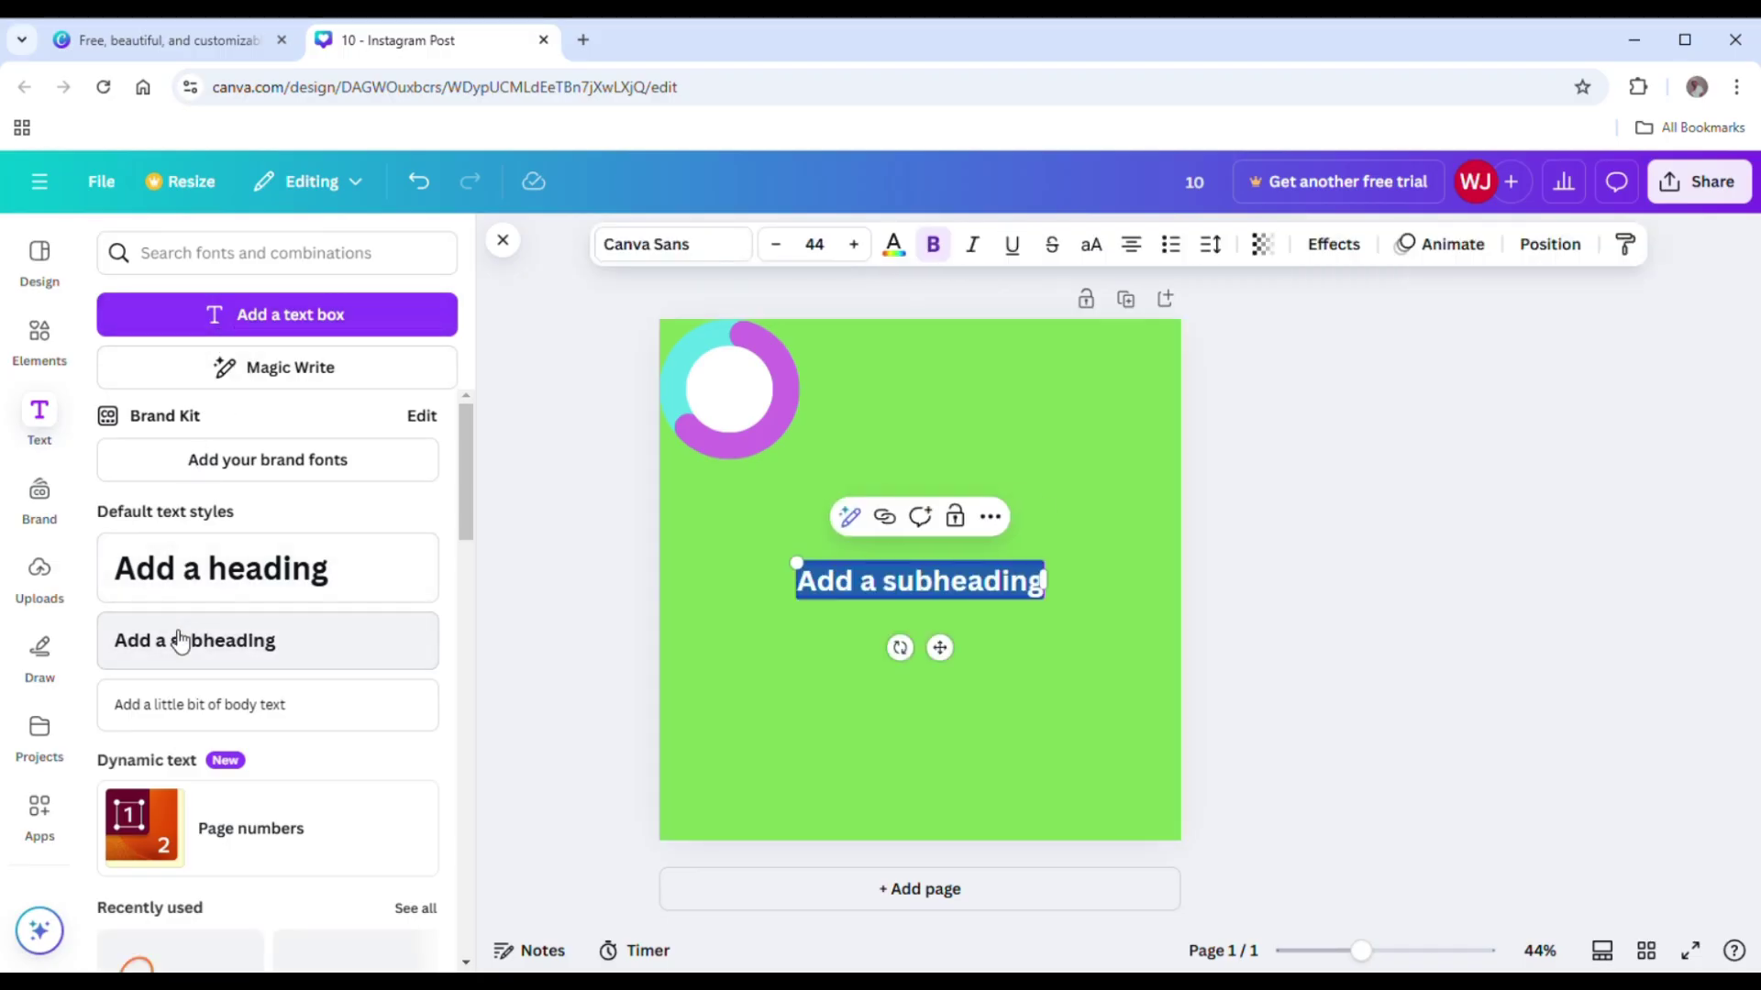
{"action": "type", "text": "10"}
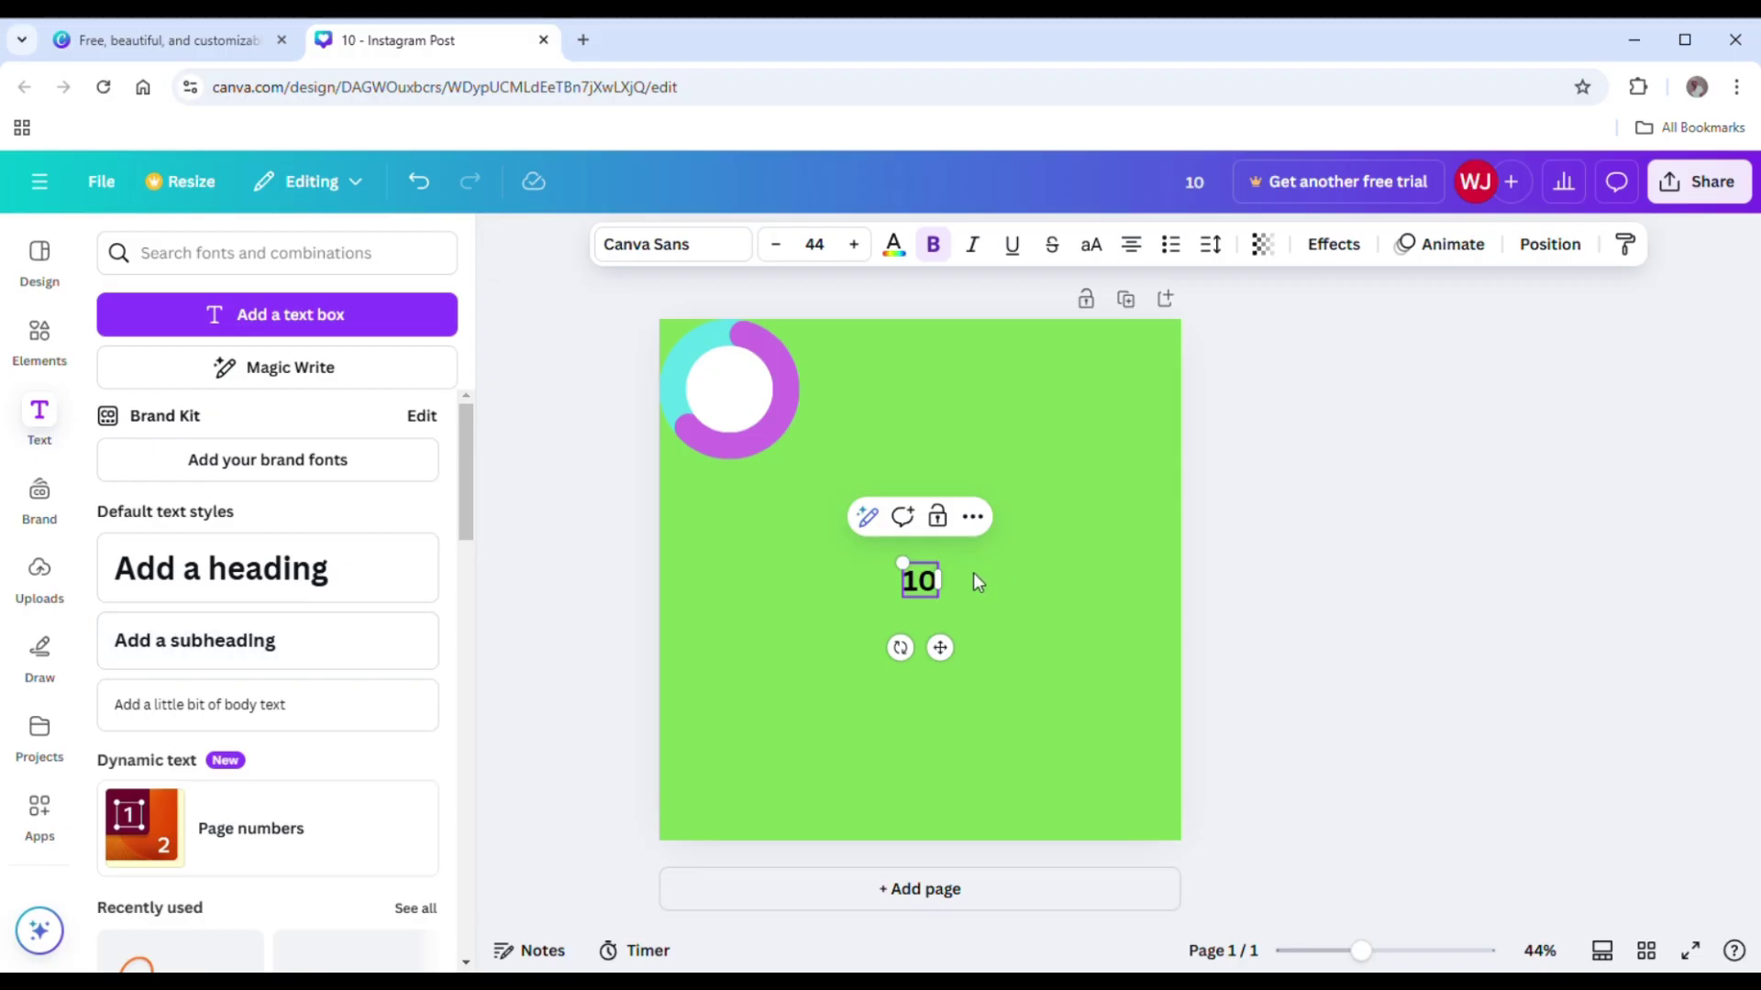
Enlarge the "10" text to size 86 and place it inside the white circle
{"action": "left_click_drag", "start_coordinate": [895, 571], "coordinate": [832, 566]}
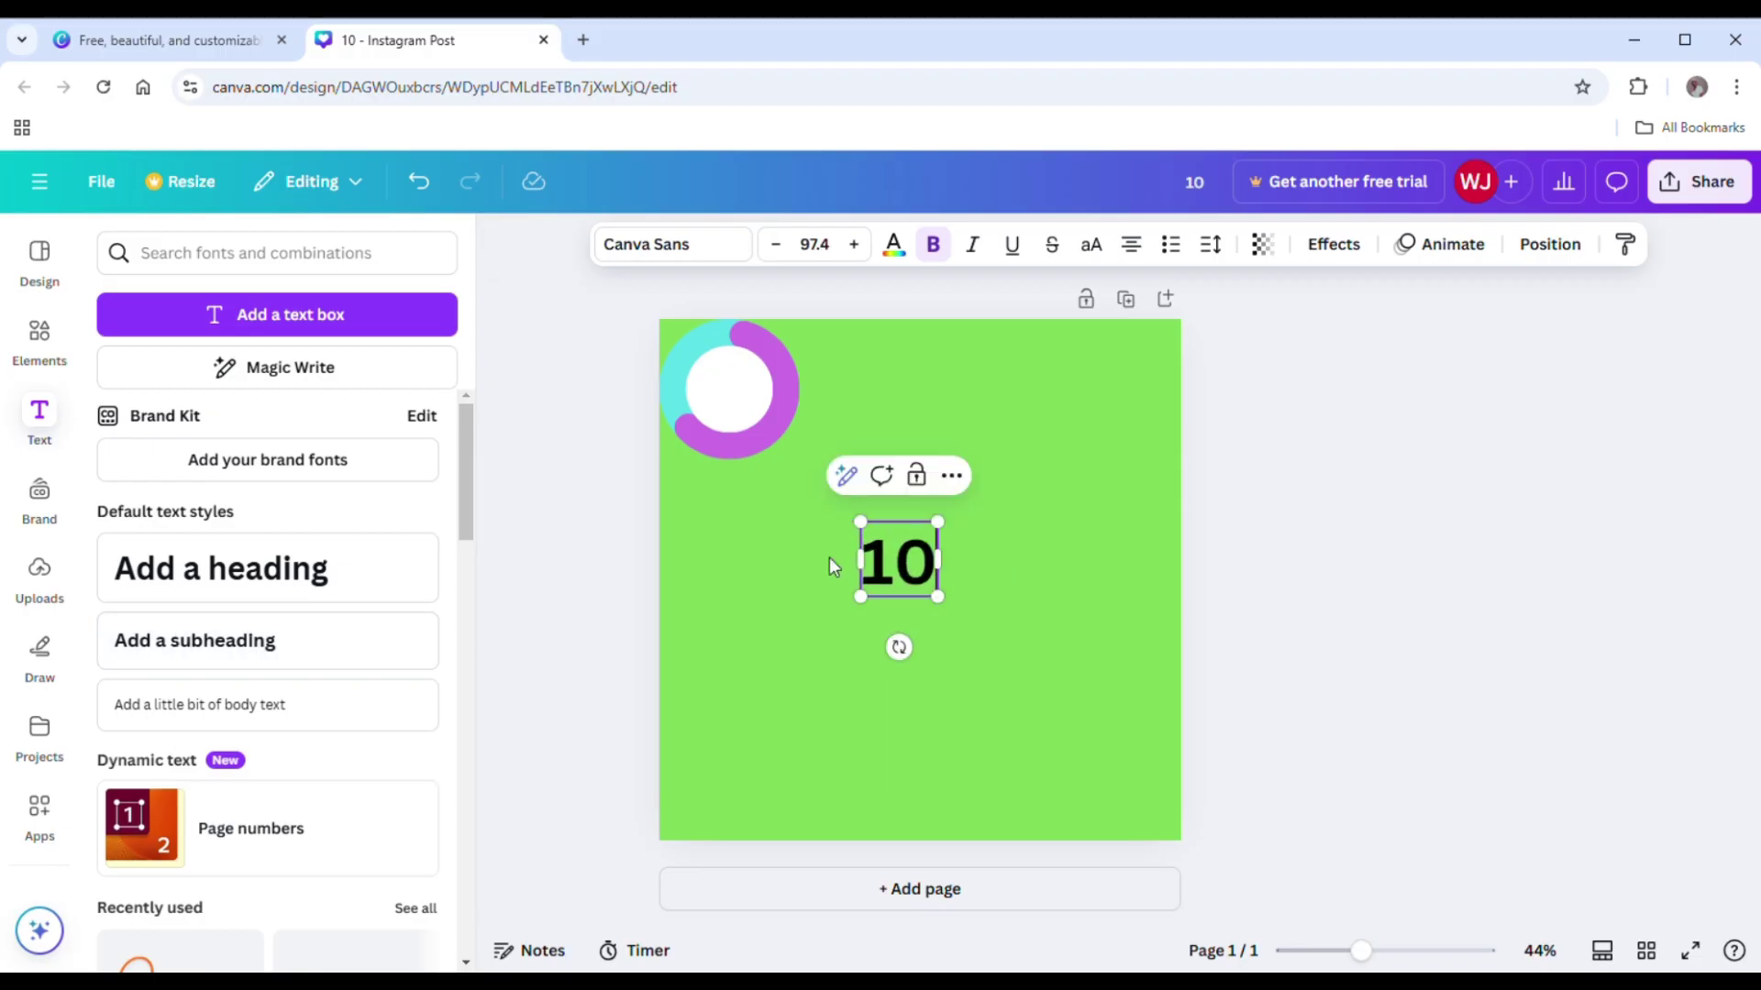
{"action": "left_click", "coordinate": [999, 598]}
{"action": "left_click_drag", "start_coordinate": [895, 573], "coordinate": [751, 410]}
{"action": "left_click", "coordinate": [883, 486]}
{"action": "left_click", "coordinate": [741, 401]}
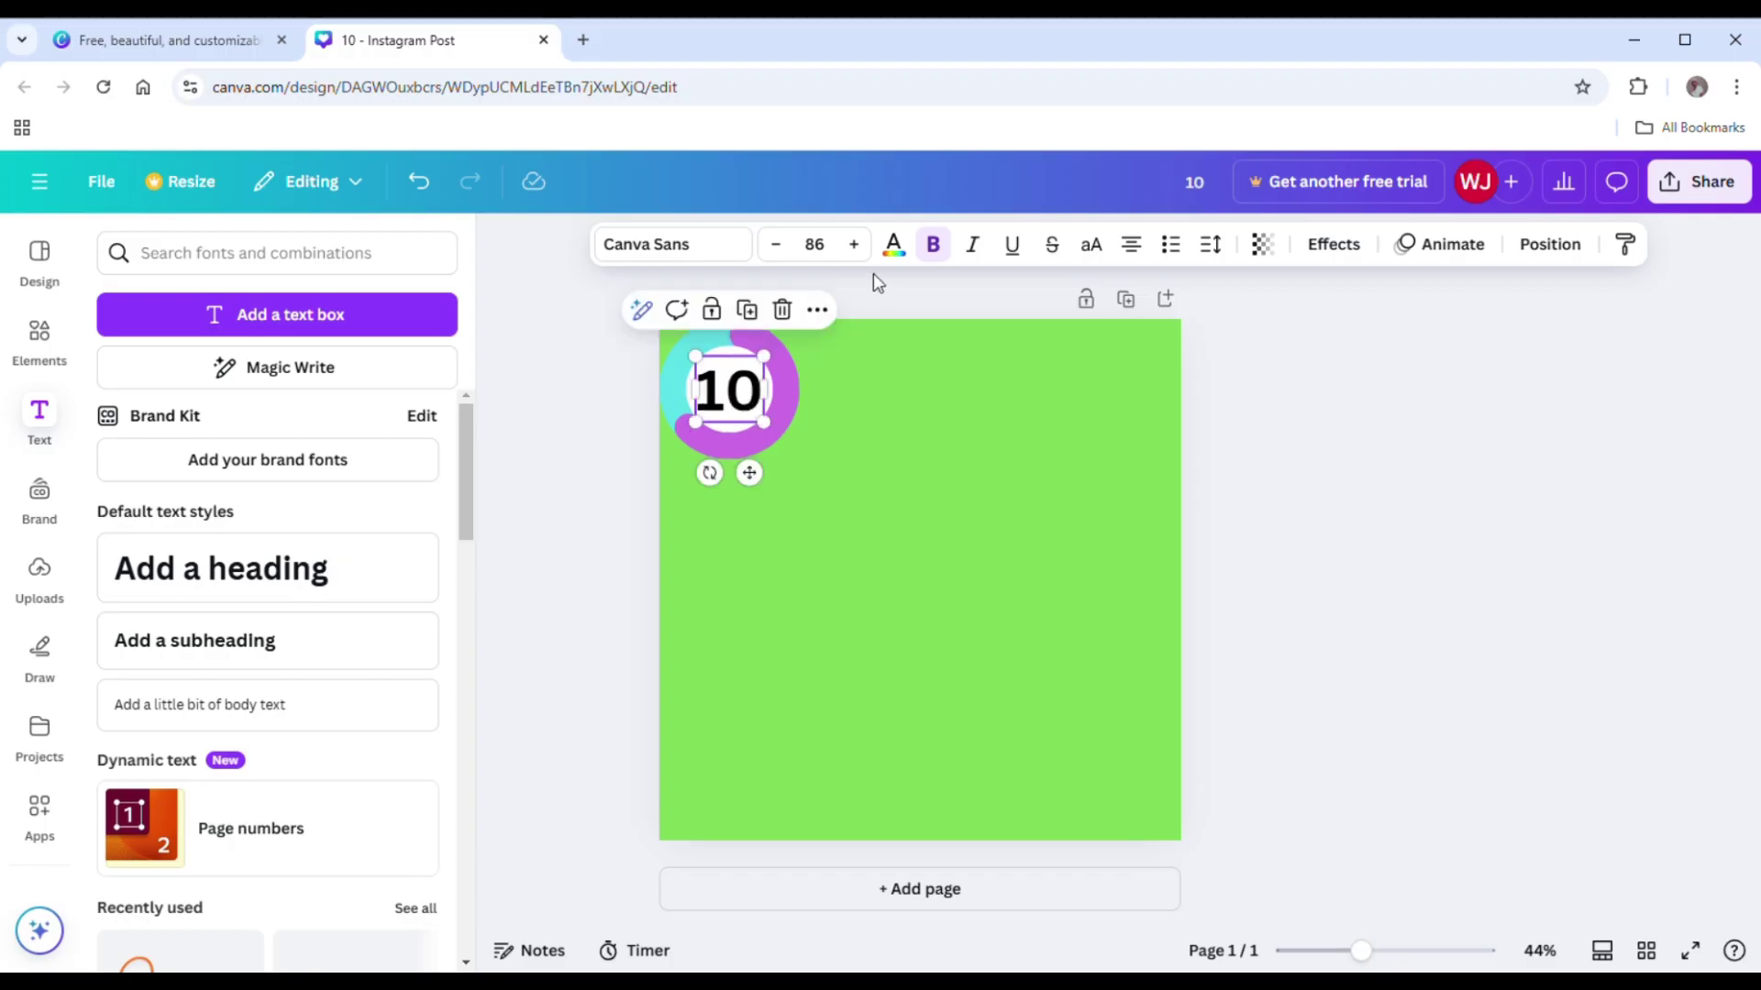
{"action": "left_click", "coordinate": [973, 540]}
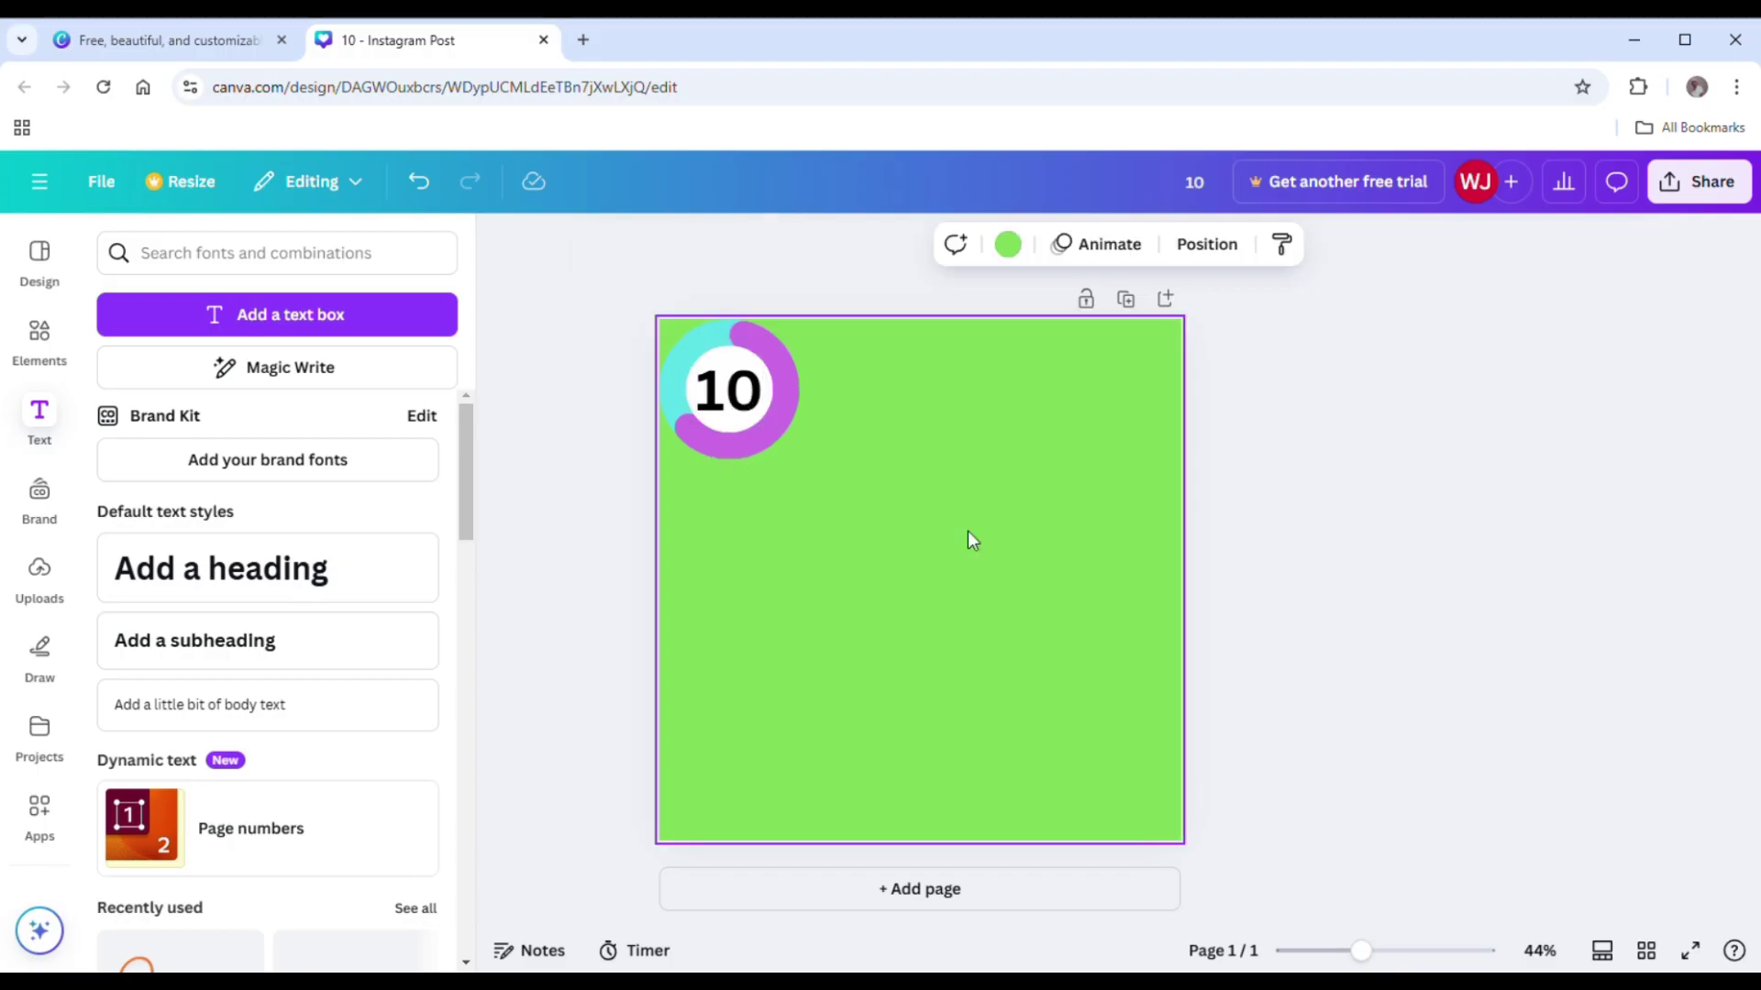
Set the progress ring's percentage to 100 and turn off its rounded endpoints
{"action": "left_click", "coordinate": [725, 451]}
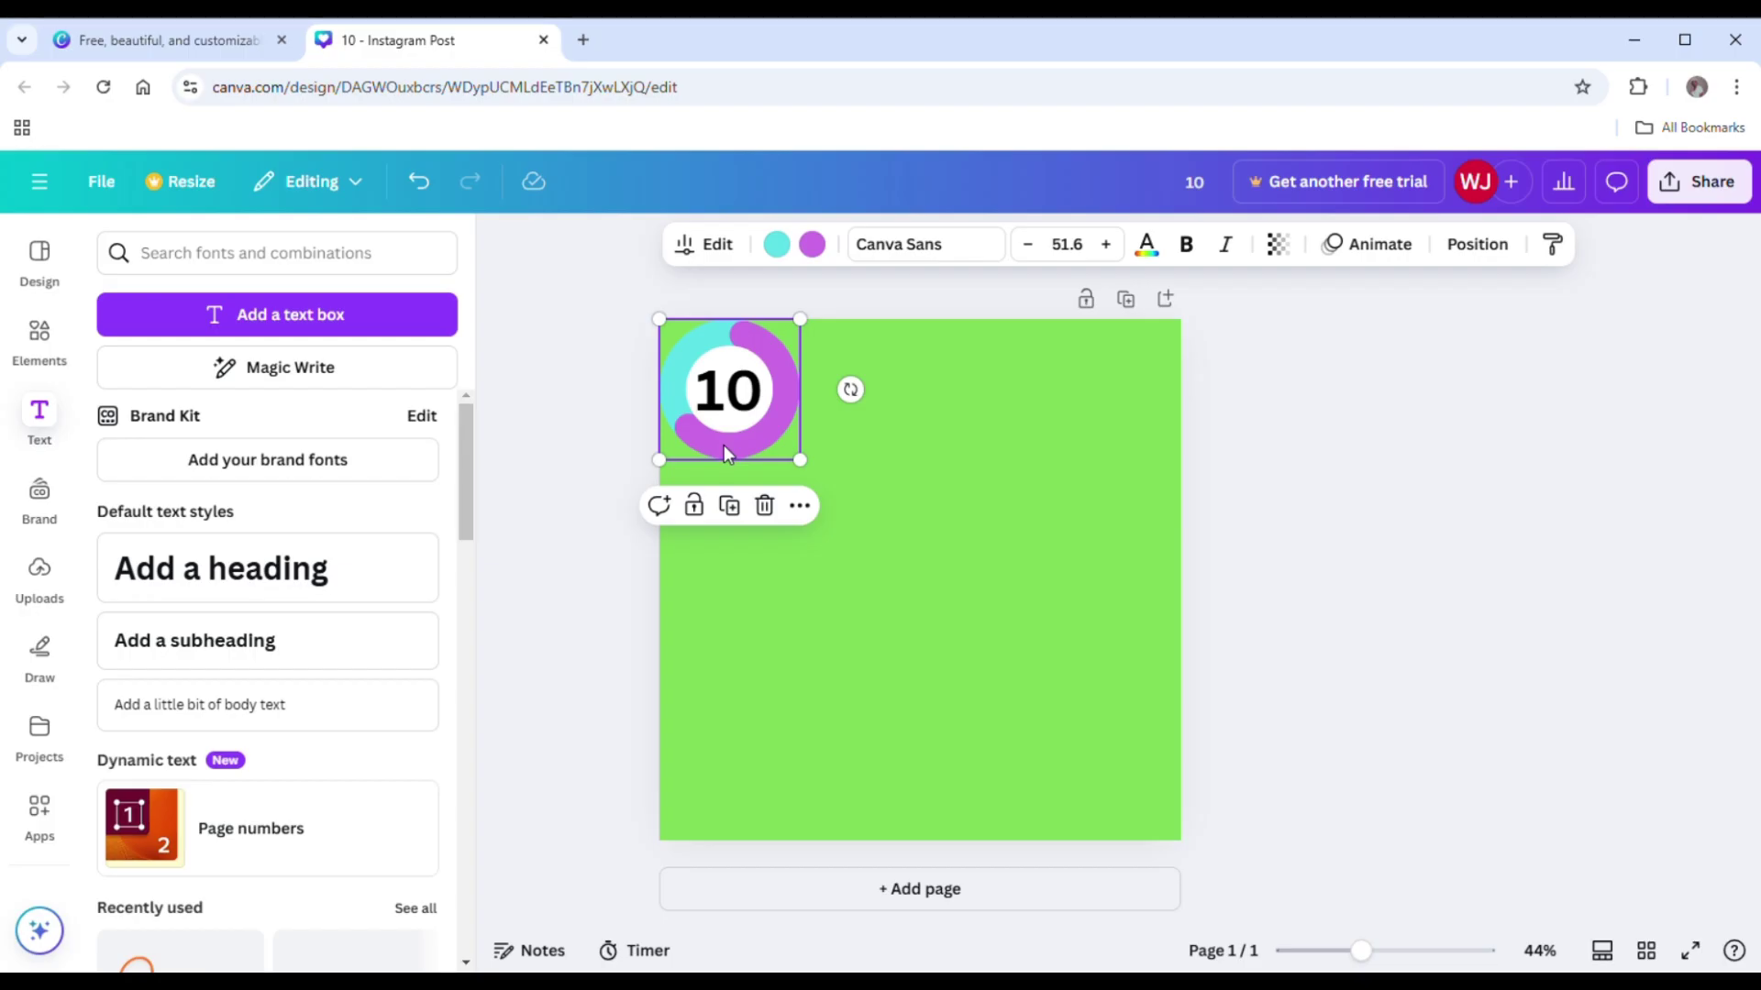
{"action": "left_click", "coordinate": [718, 264]}
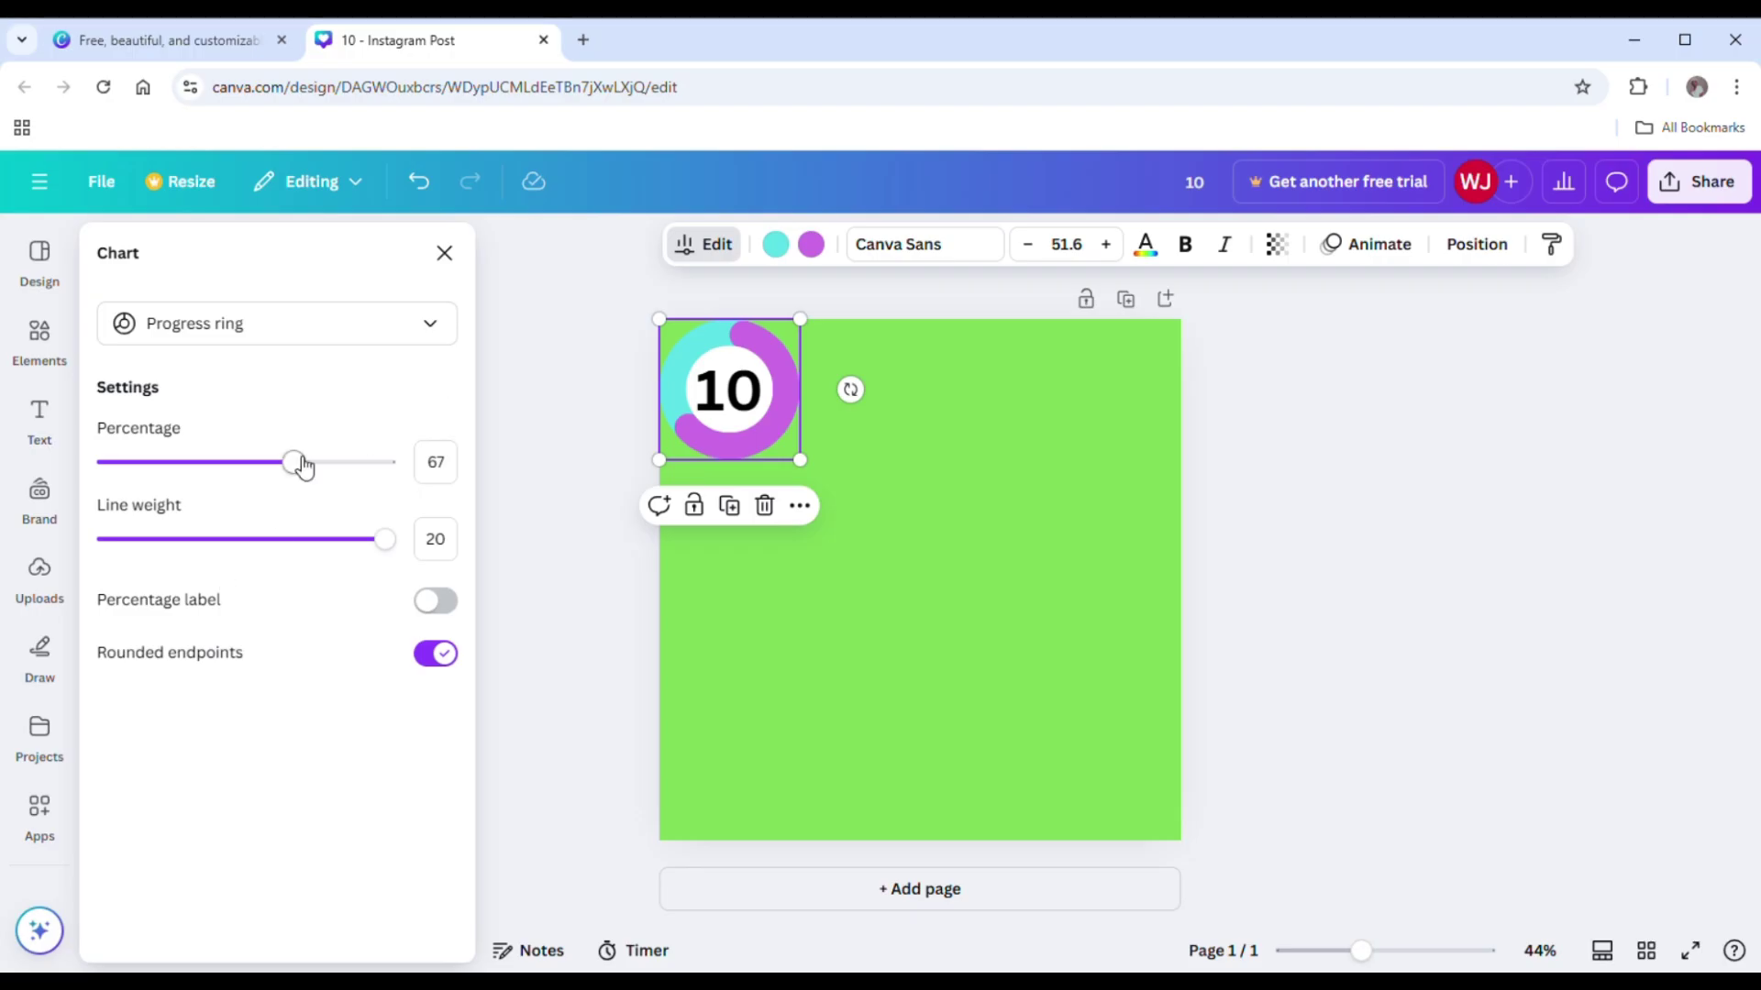
{"action": "left_click_drag", "start_coordinate": [304, 466], "coordinate": [463, 477]}
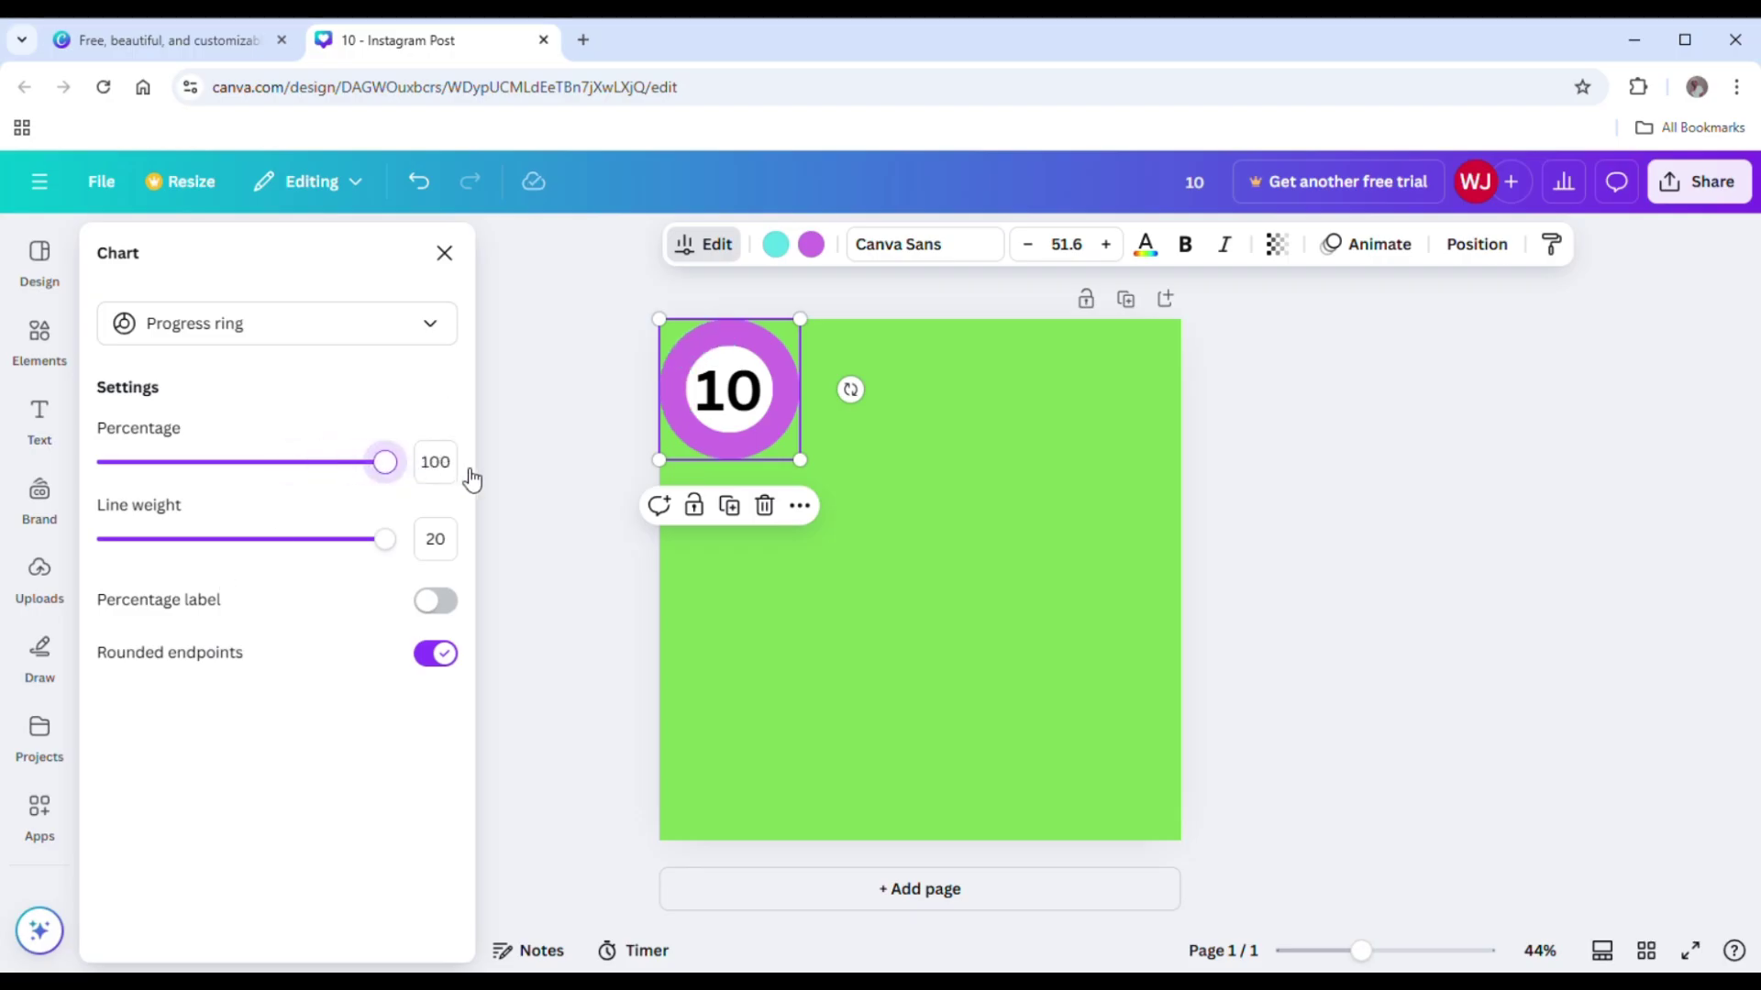
{"action": "left_click", "coordinate": [452, 662]}
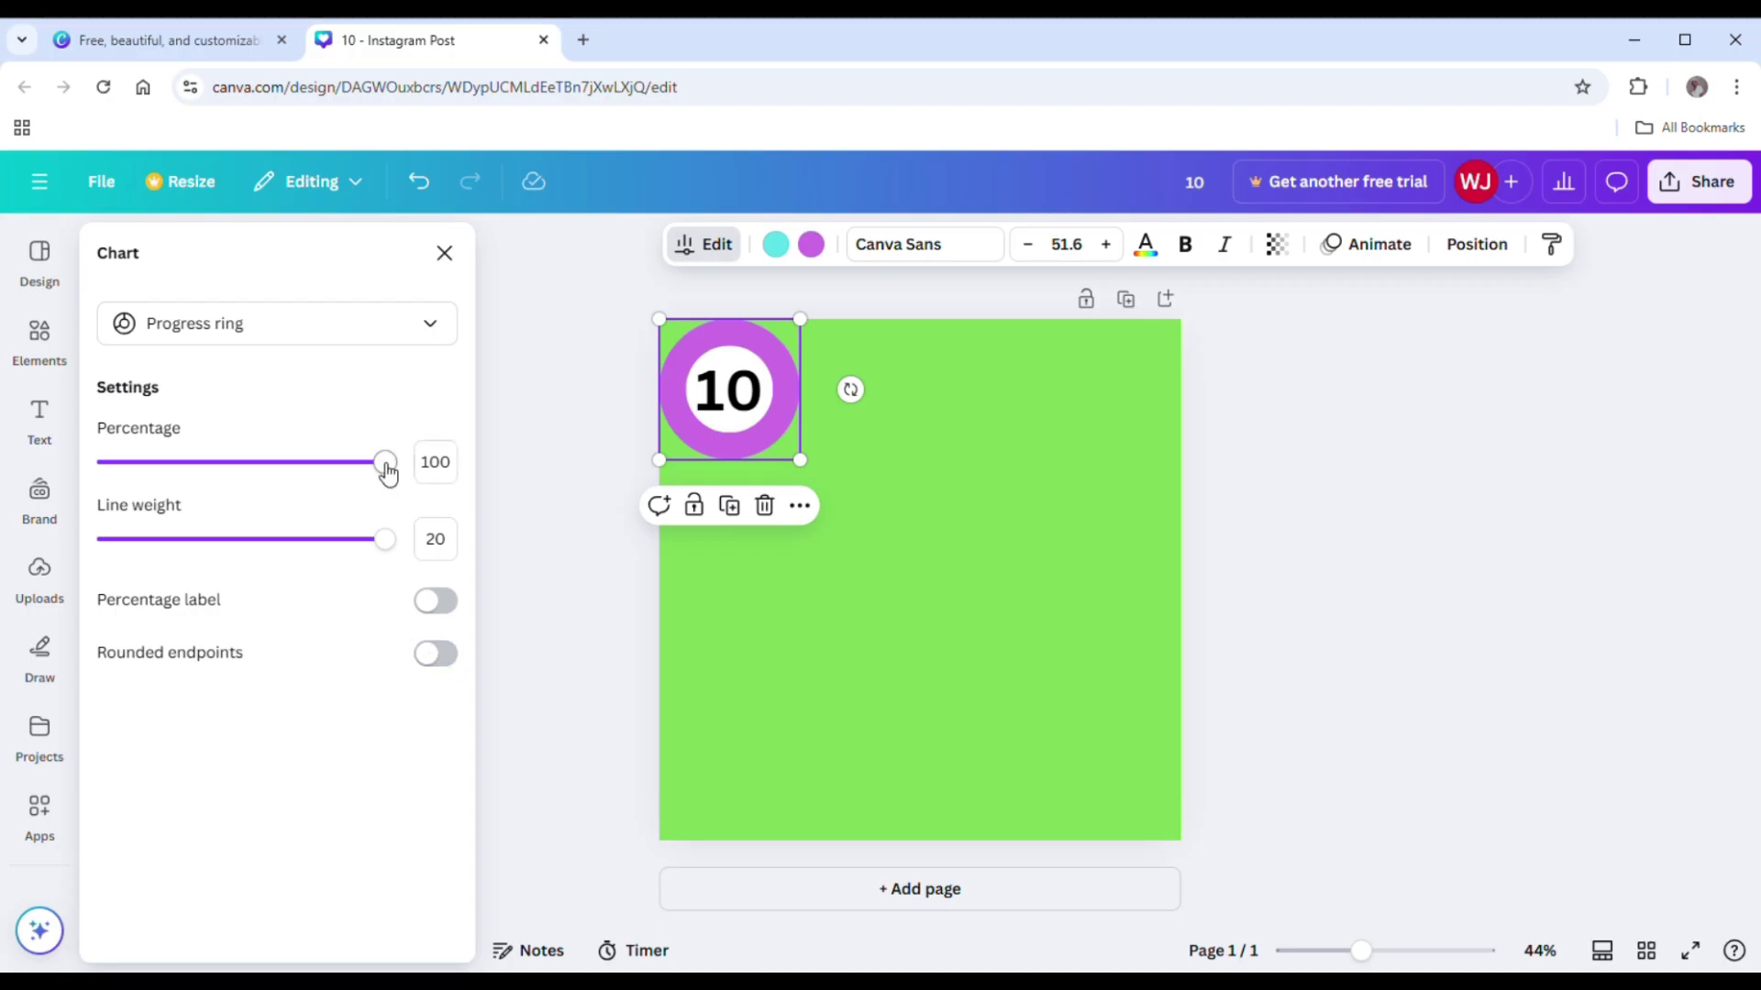
Try the progress ring at 83 percent and toggle its rounded endpoints and percentage label on and off
{"action": "left_click_drag", "start_coordinate": [385, 466], "coordinate": [348, 467]}
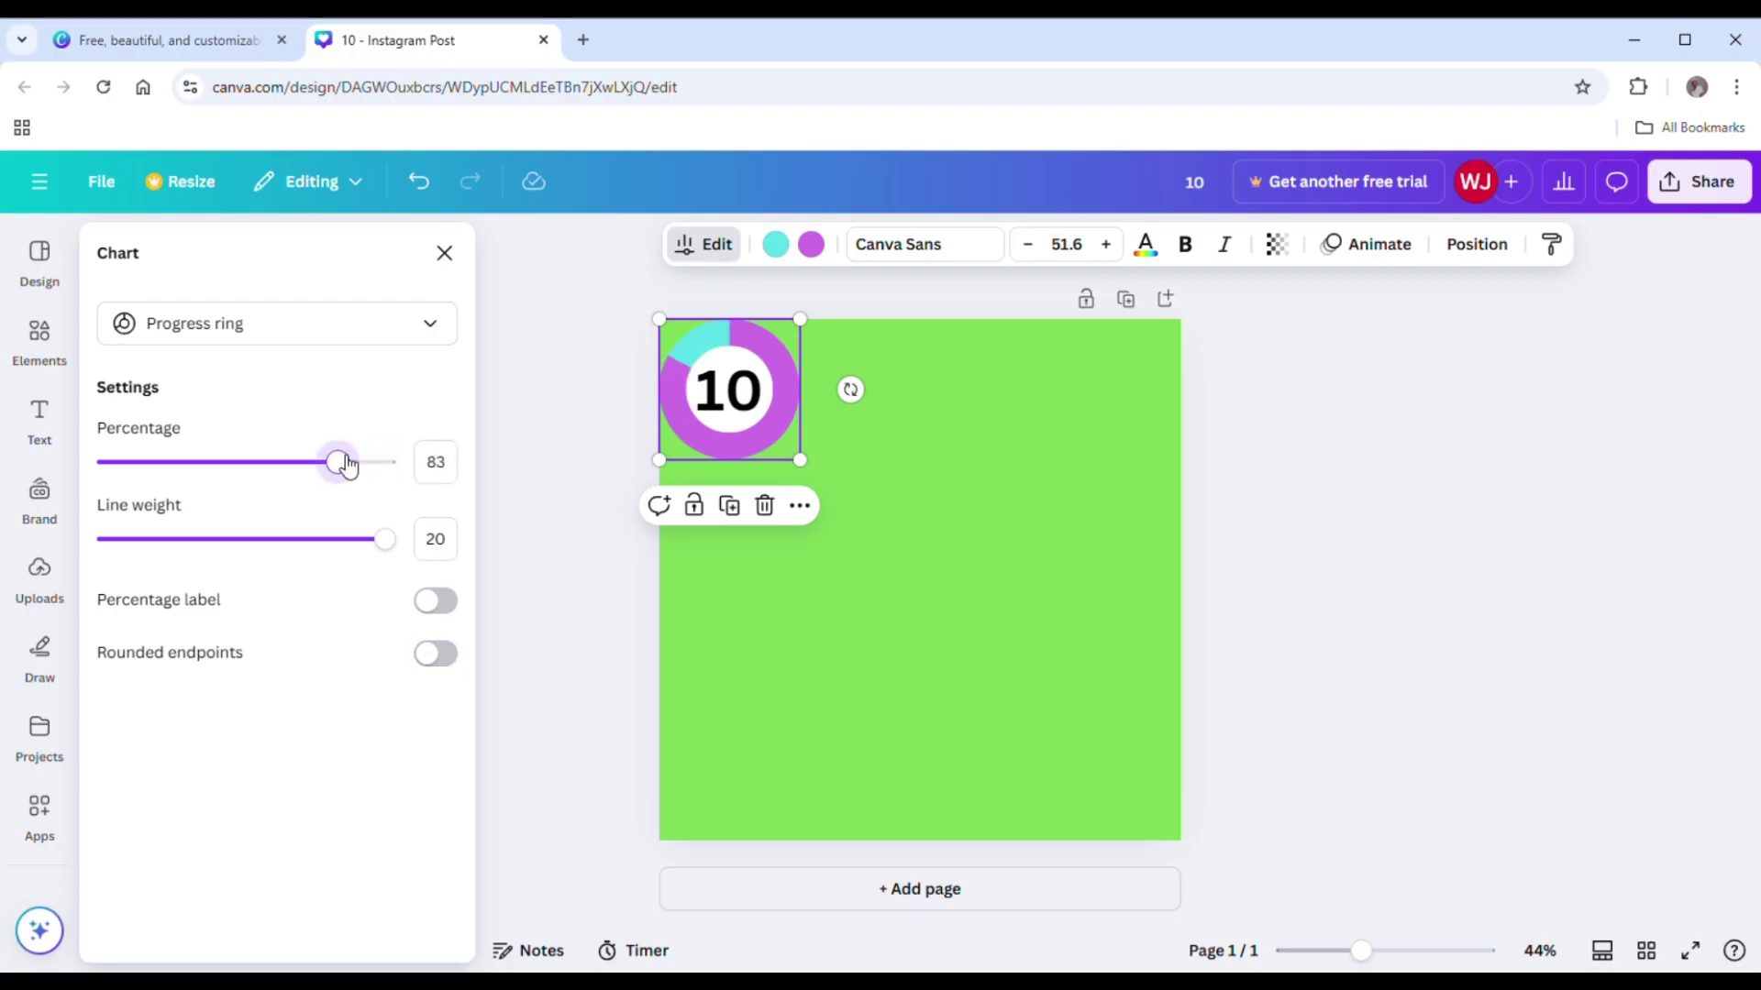
{"action": "left_click", "coordinate": [432, 677]}
{"action": "left_click", "coordinate": [432, 678]}
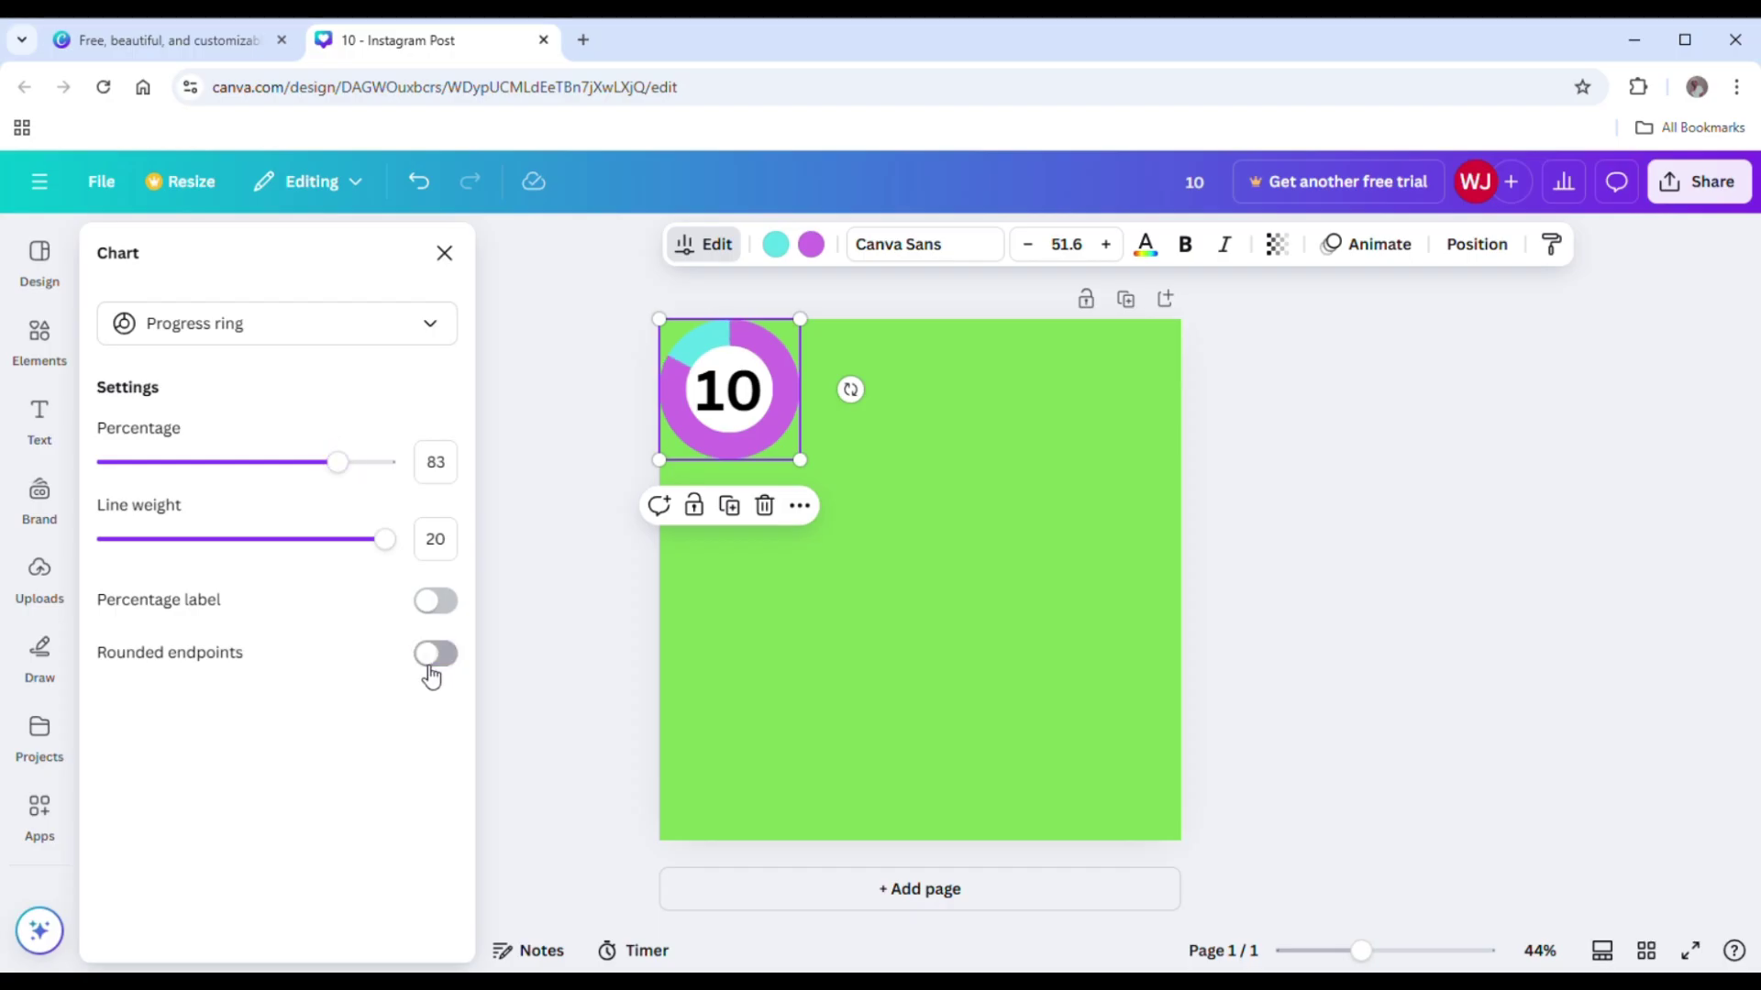
{"action": "left_click", "coordinate": [438, 603]}
{"action": "left_click", "coordinate": [438, 606]}
{"action": "mouse_move", "coordinate": [398, 543]}
{"action": "left_mouse_down"}
{"action": "mouse_move", "coordinate": [259, 538]}
{"action": "mouse_move", "coordinate": [397, 547]}
{"action": "left_mouse_up"}
{"action": "left_click", "coordinate": [734, 672]}
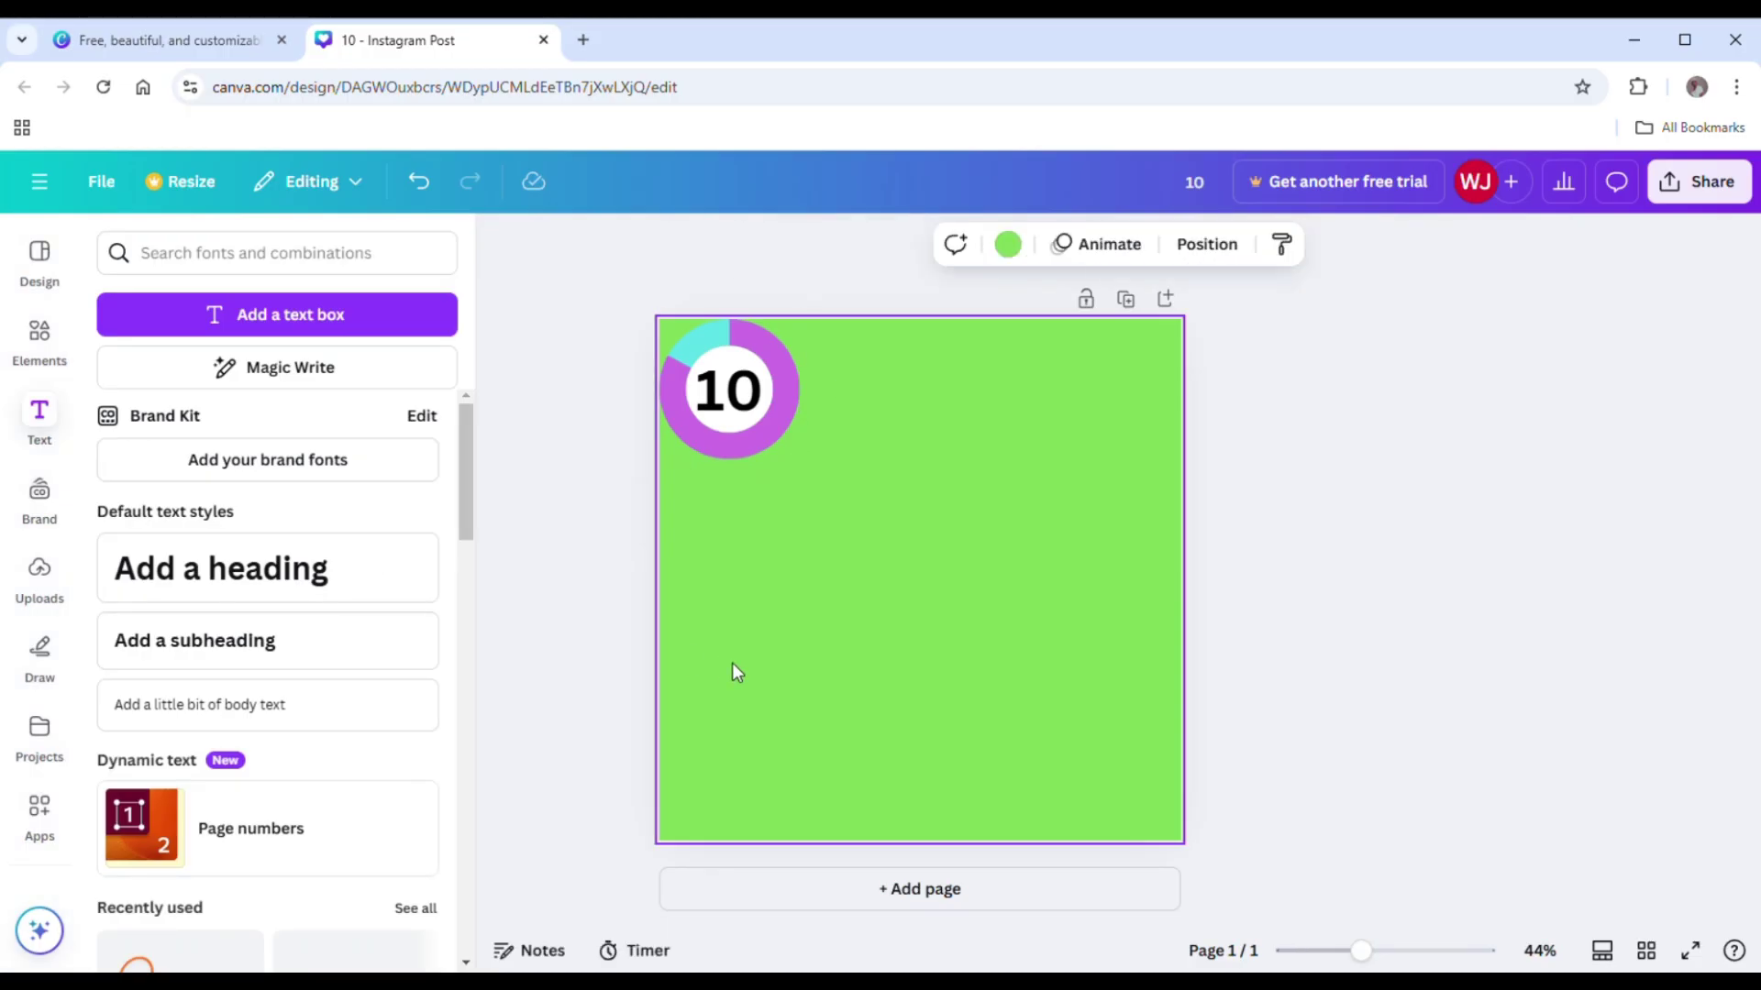
Set the progress ring's percentage back to 100 in its chart settings
{"action": "left_click", "coordinate": [721, 445]}
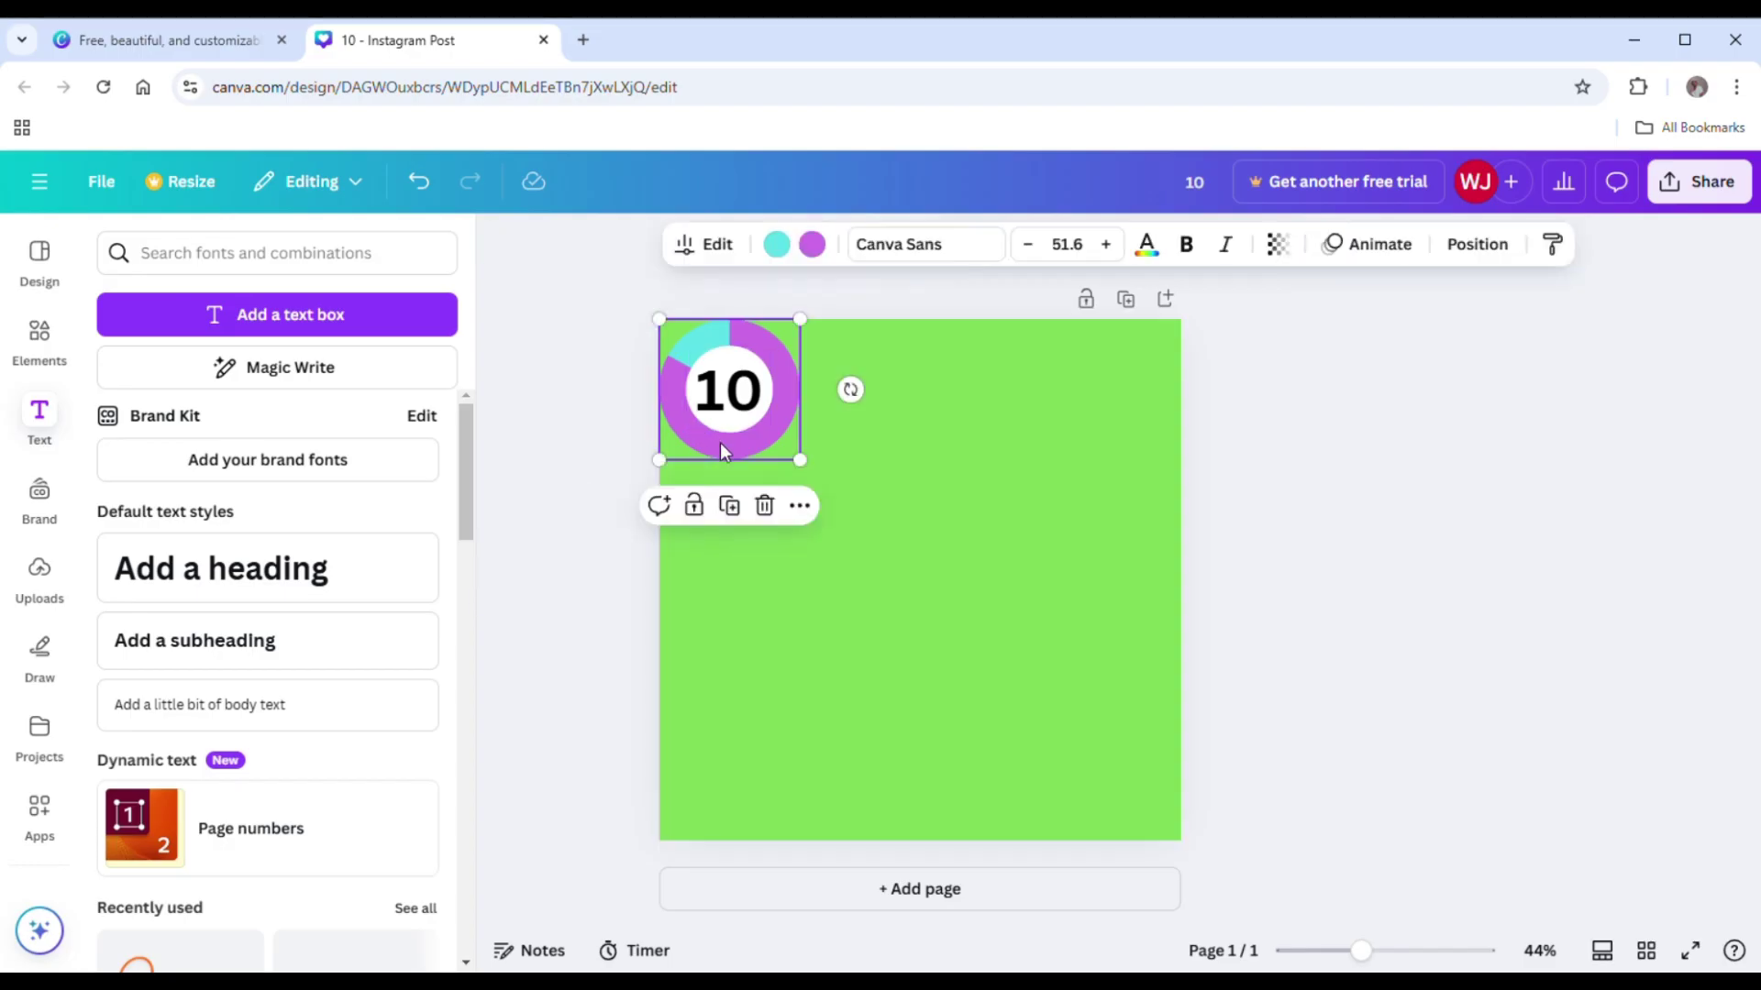
{"action": "left_click", "coordinate": [710, 245]}
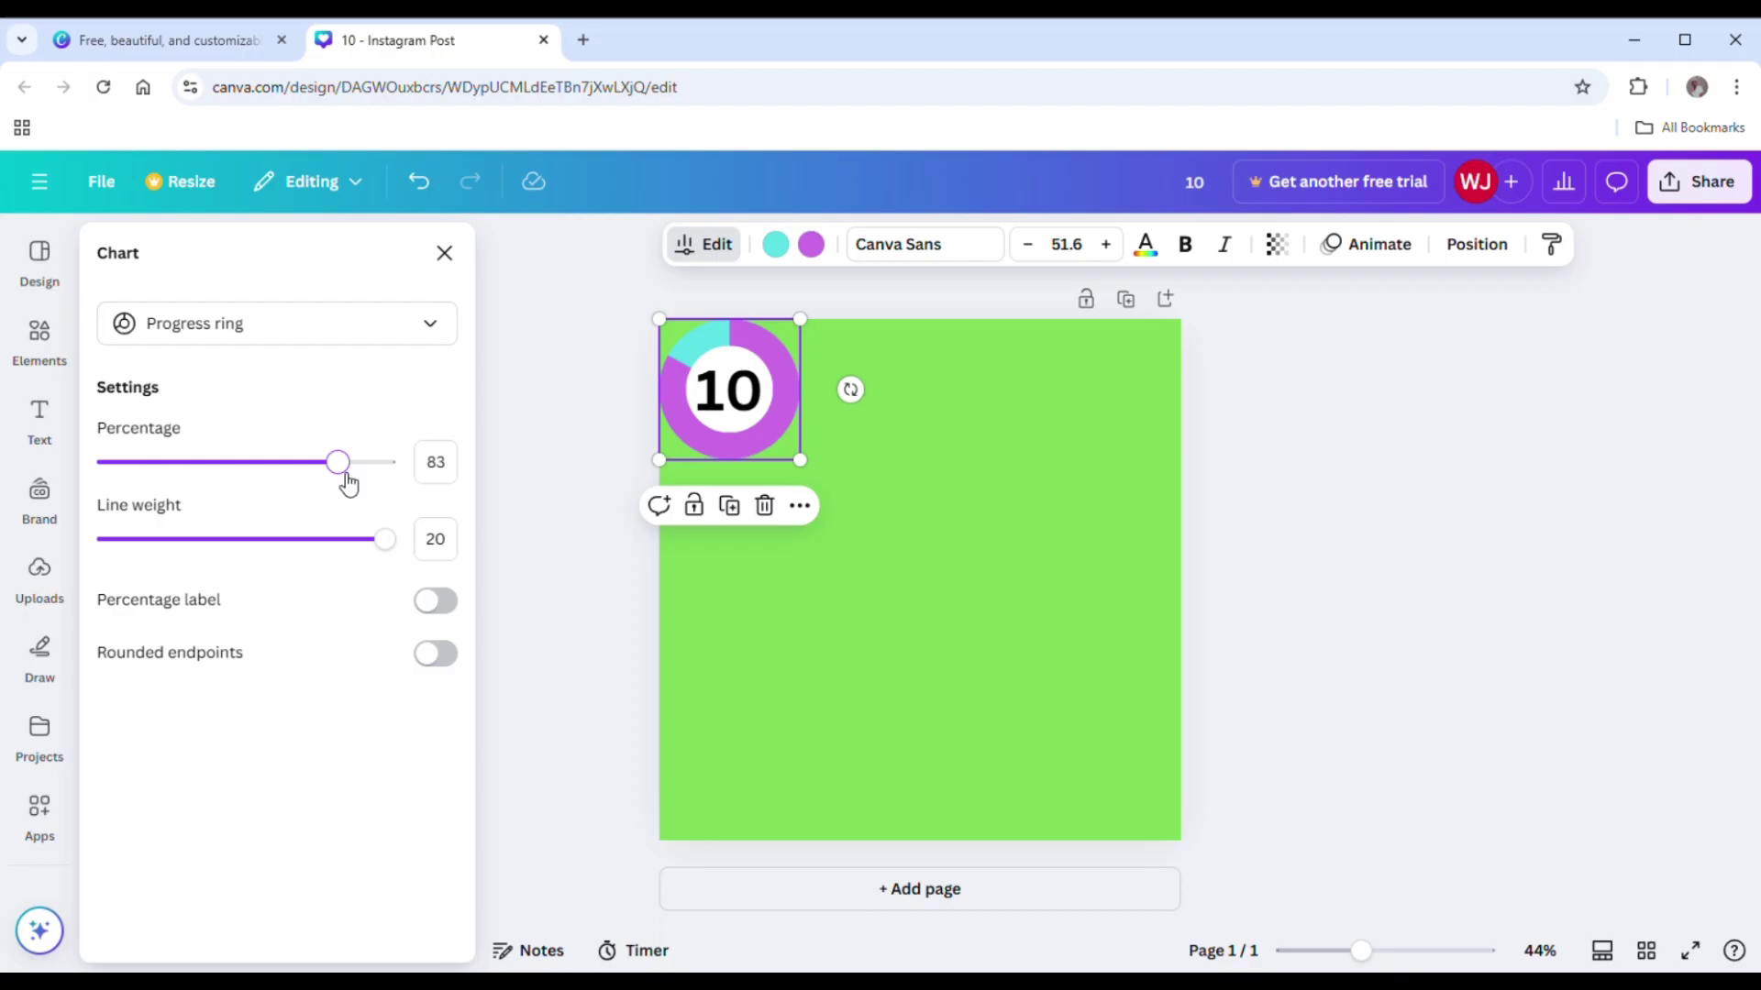
{"action": "left_click_drag", "start_coordinate": [348, 483], "coordinate": [432, 492]}
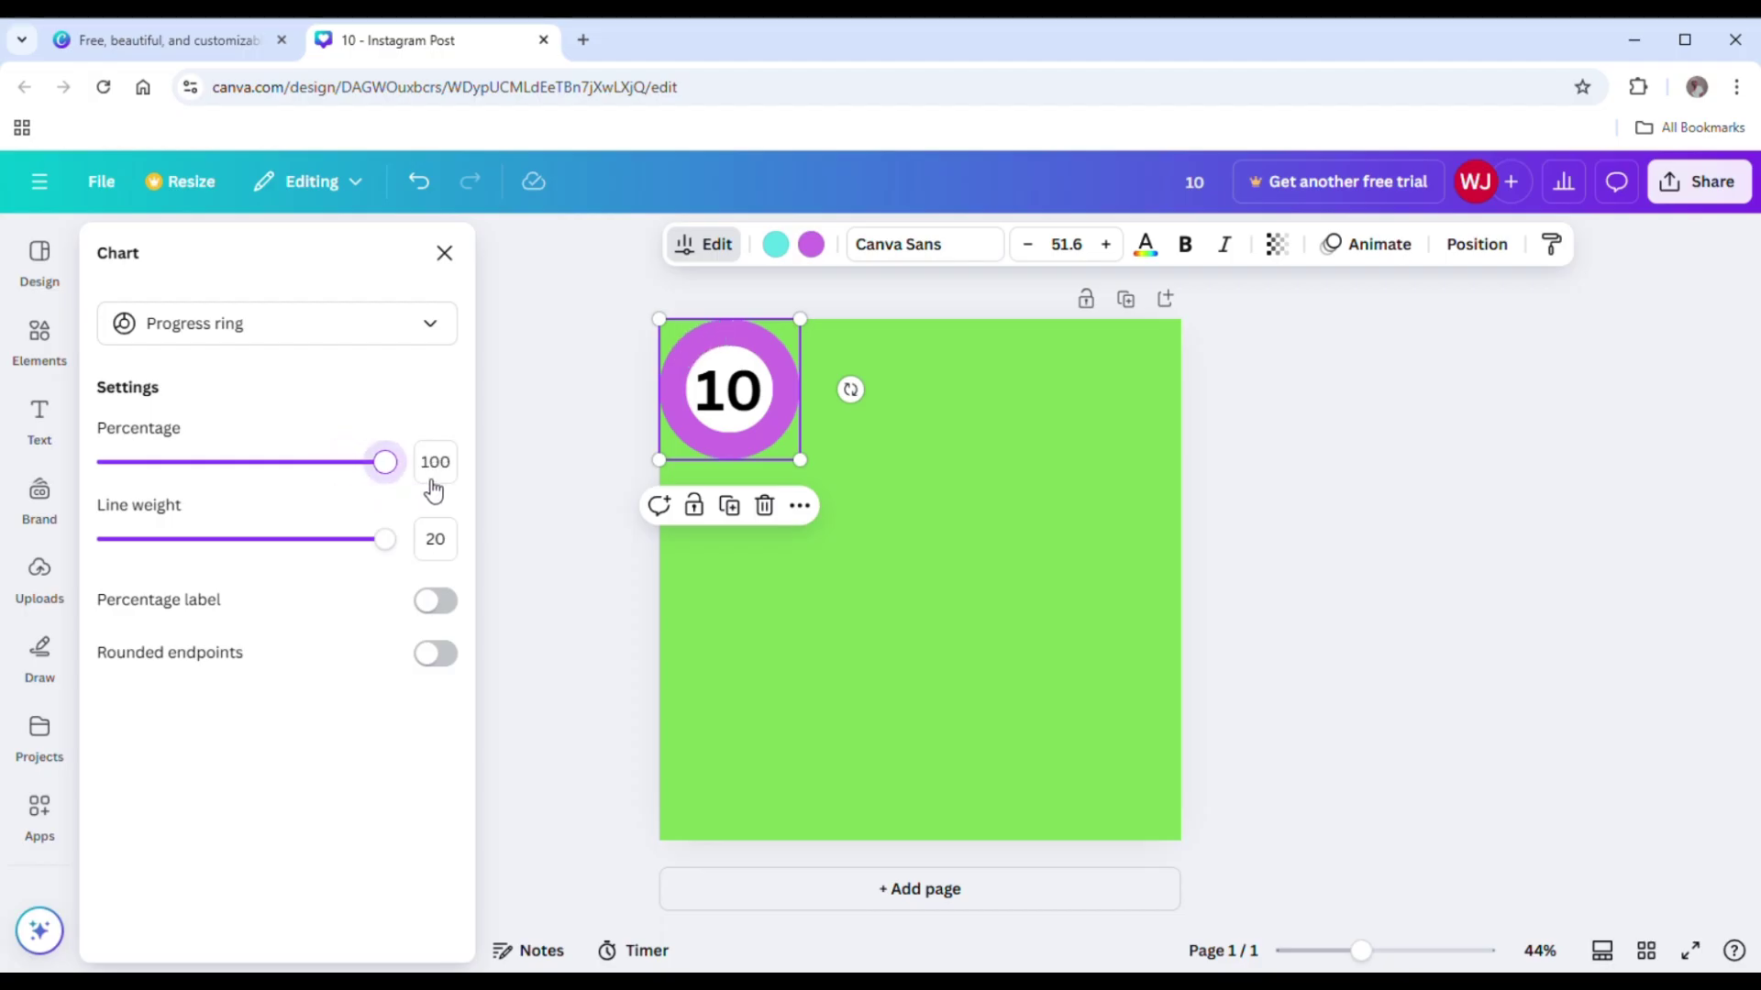
{"action": "left_click", "coordinate": [735, 724]}
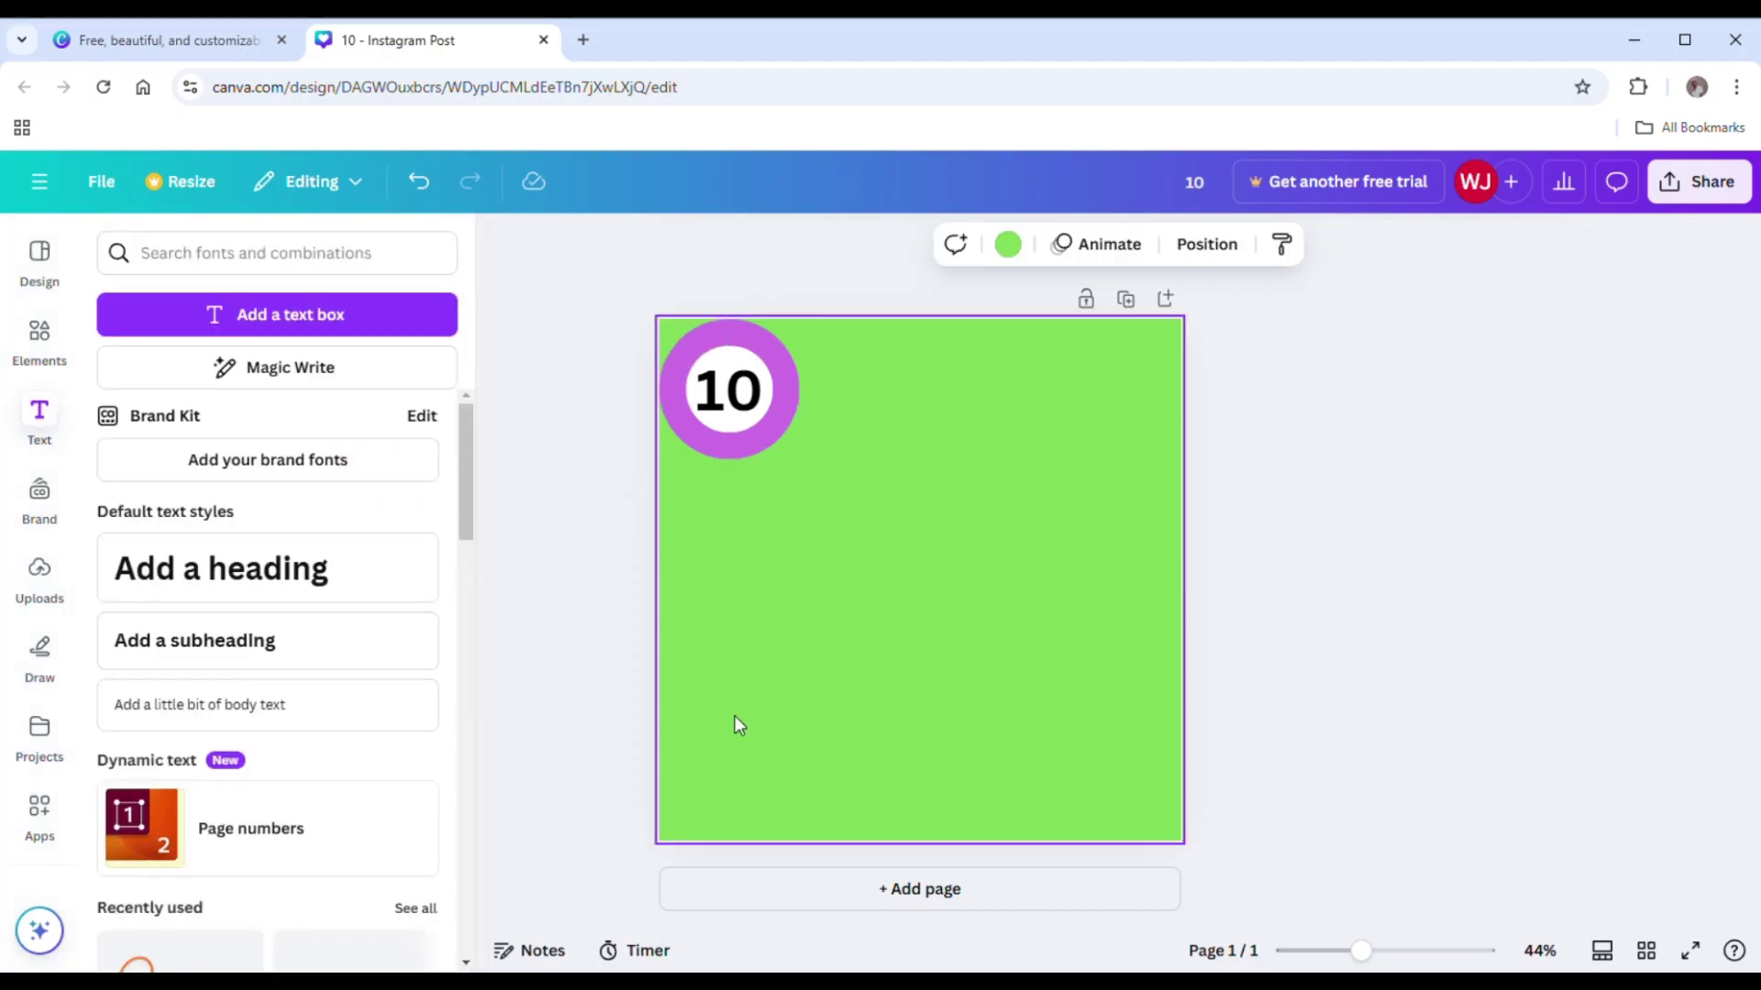
Align the "10" text with the exact centre of the progress ring
{"action": "left_click", "coordinate": [750, 412]}
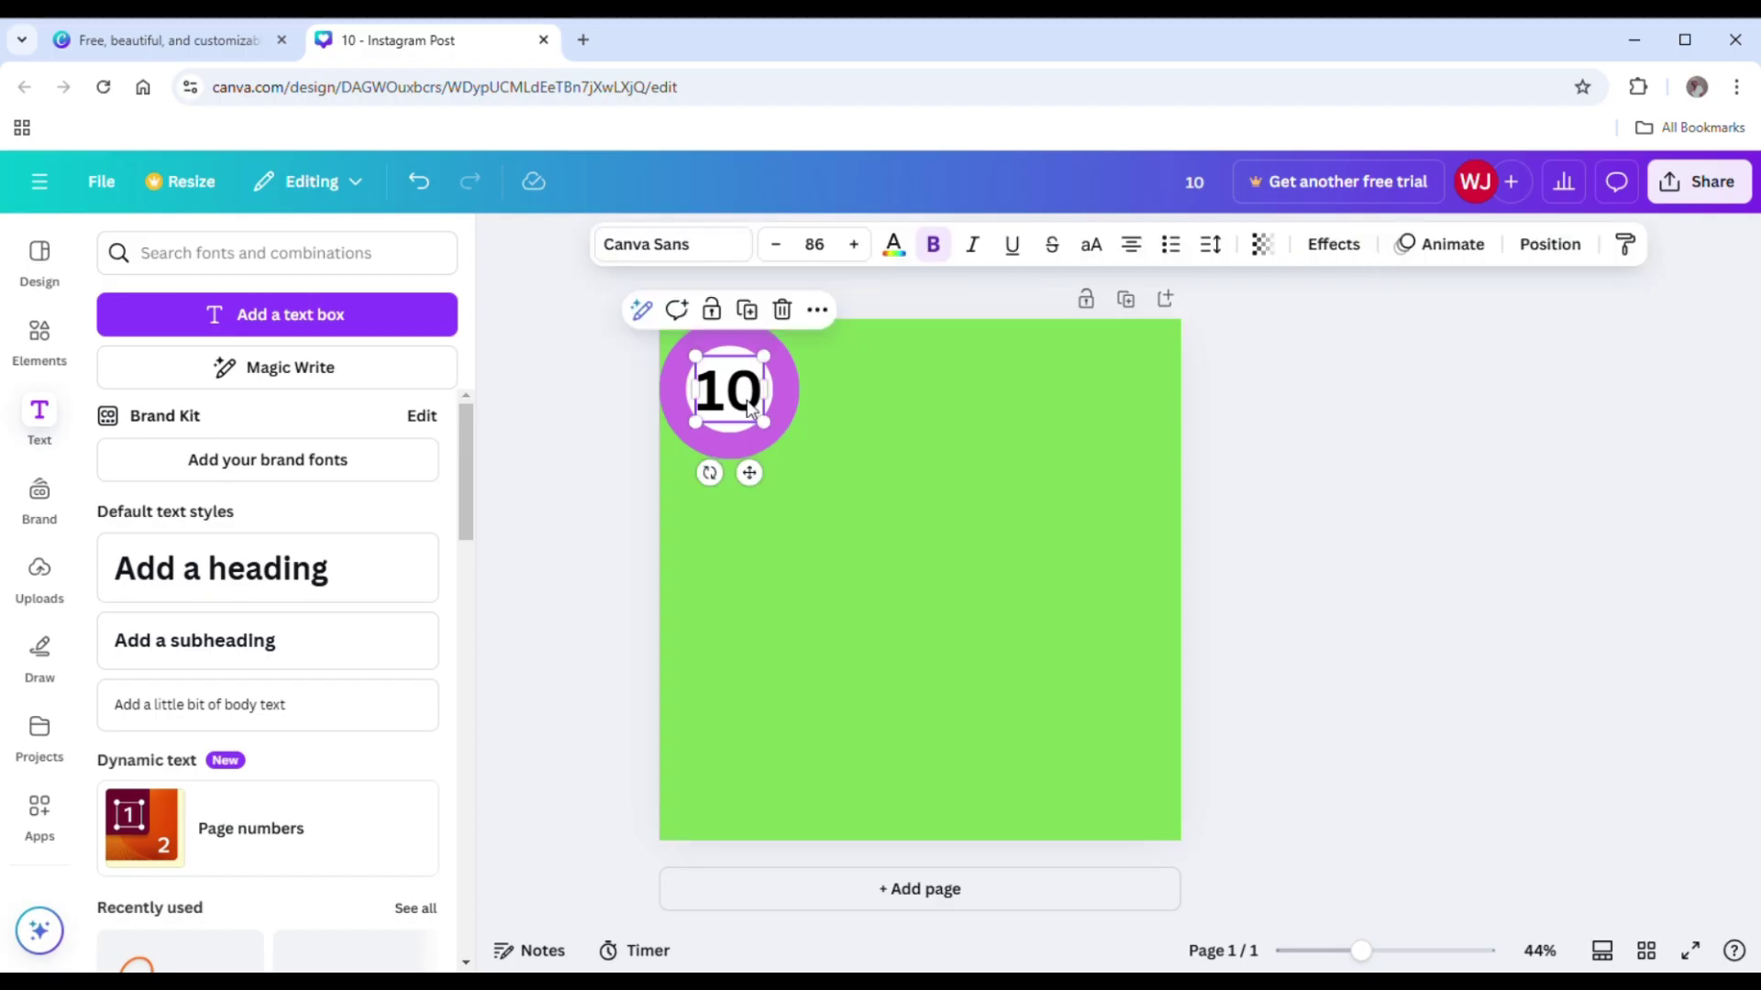
{"action": "left_click_drag", "start_coordinate": [752, 412], "coordinate": [758, 414]}
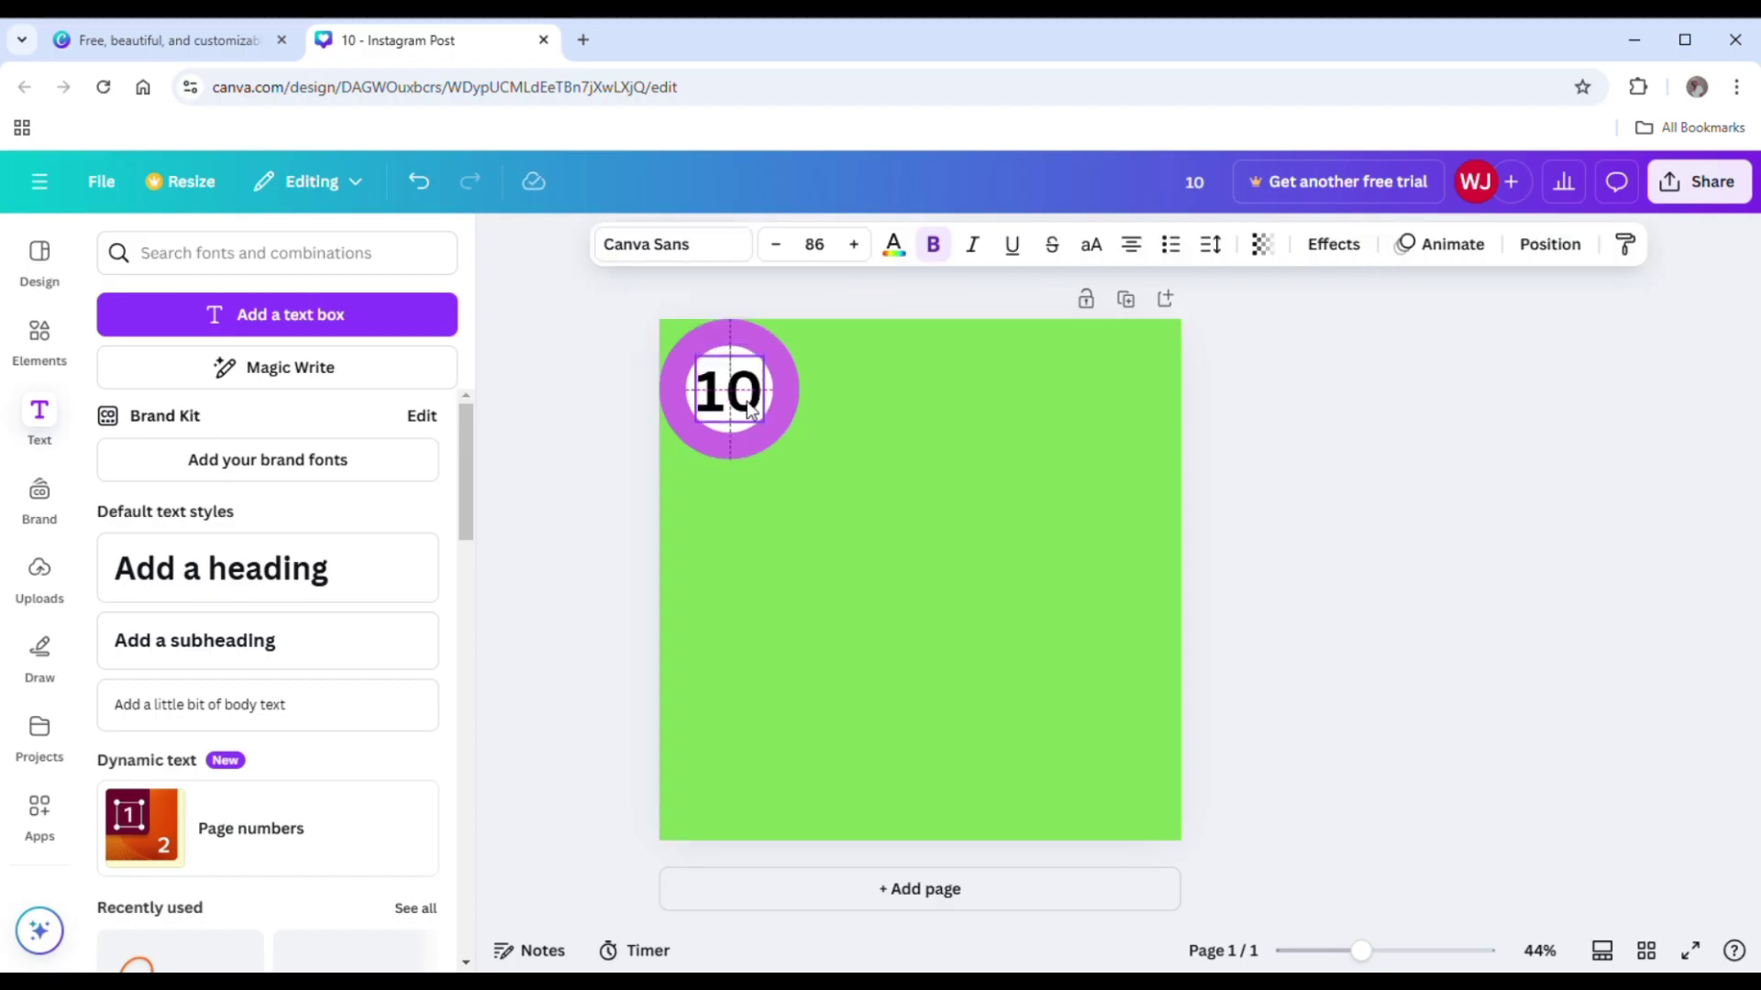
{"action": "left_click", "coordinate": [889, 494]}
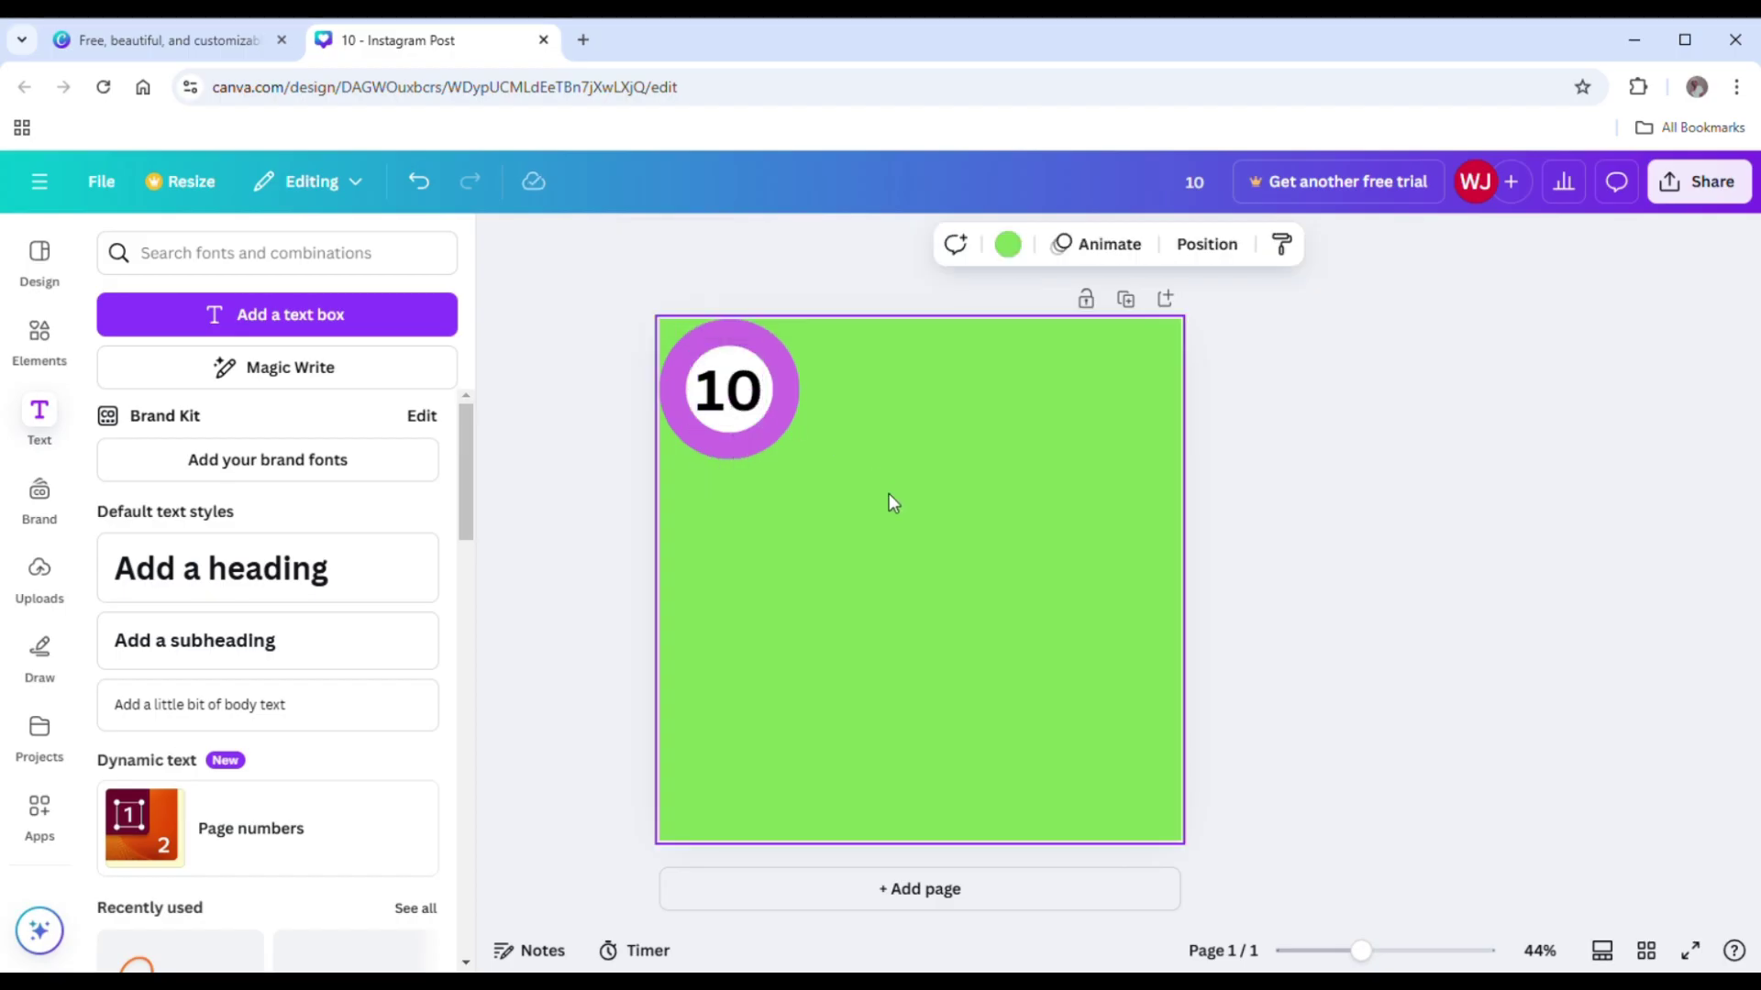
Duplicate the page and change the number in the copy's ring to 9
{"action": "left_click", "coordinate": [1127, 300]}
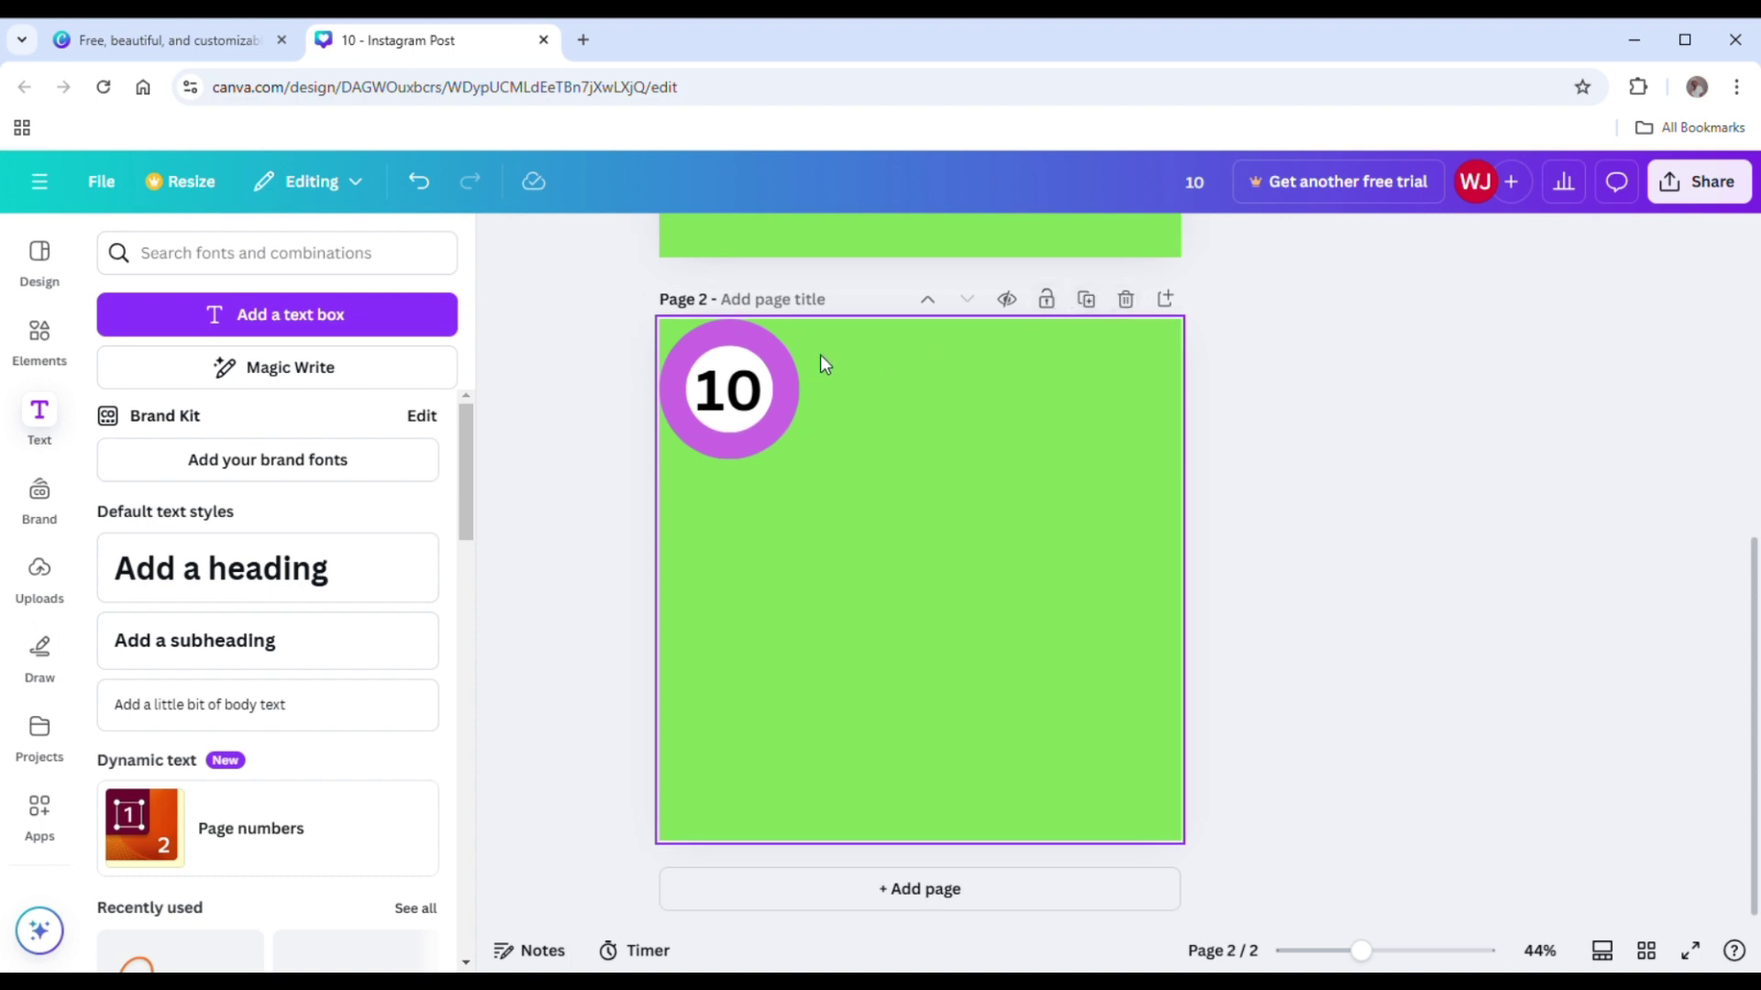
{"action": "double_click", "coordinate": [751, 381]}
{"action": "type", "text": "9"}
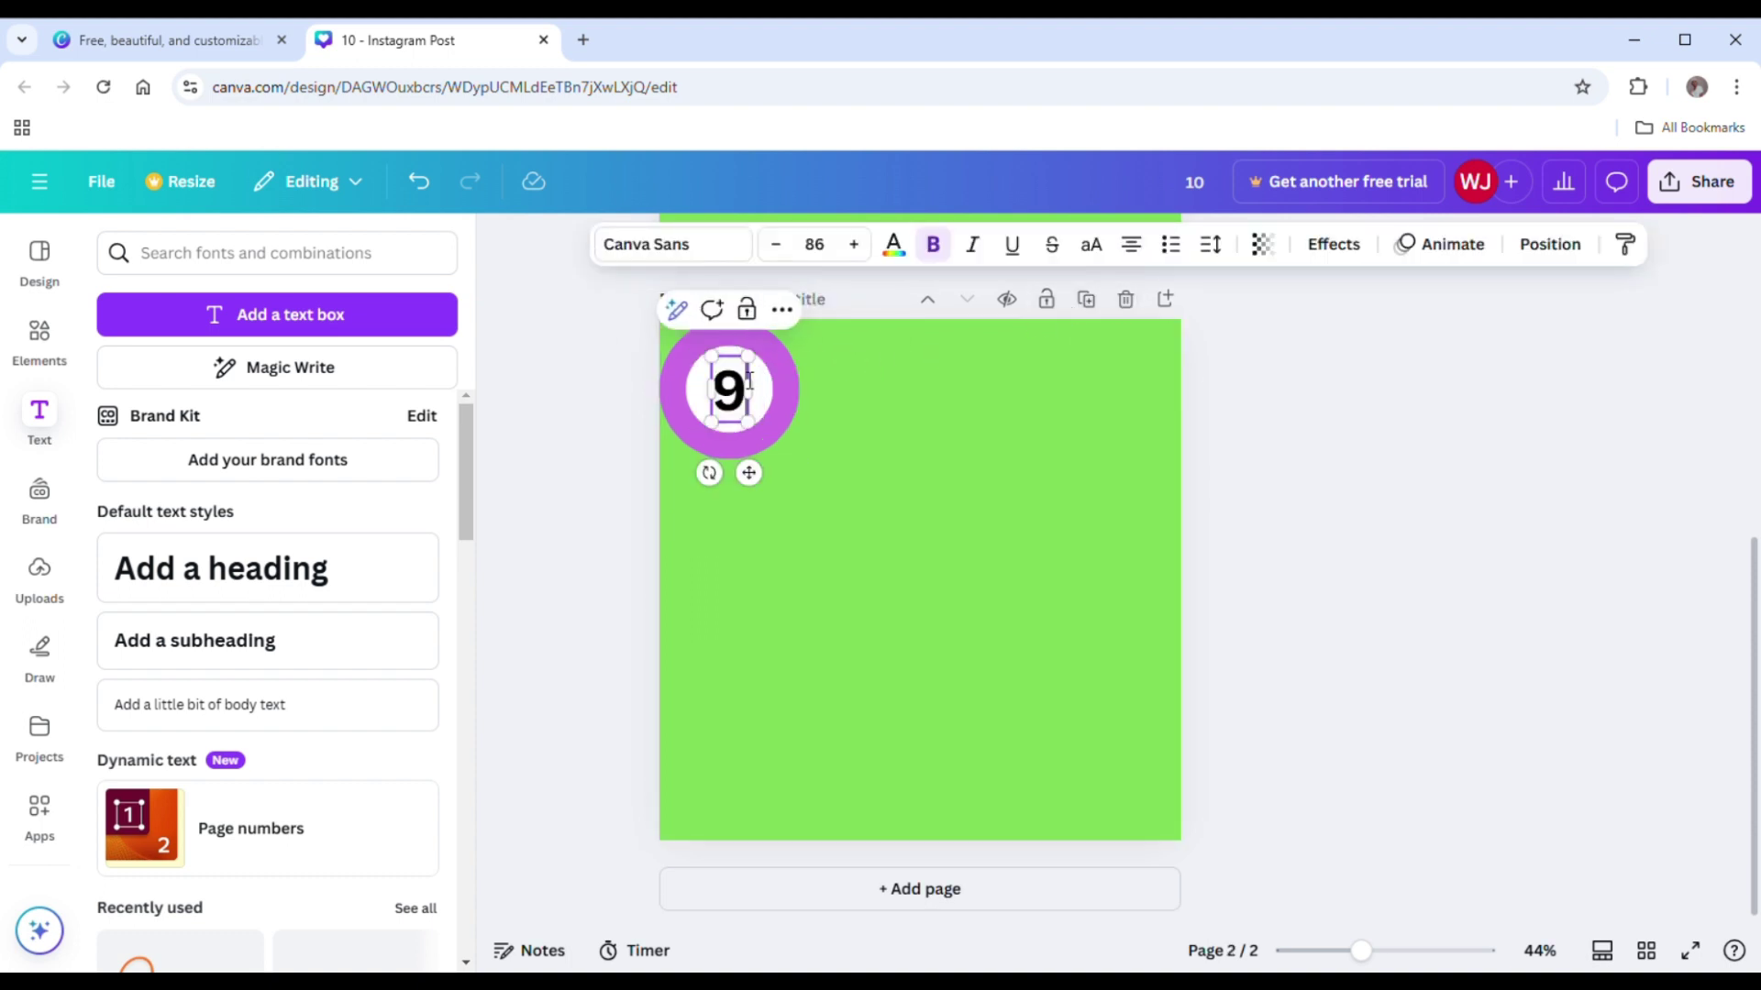
{"action": "left_click", "coordinate": [825, 424]}
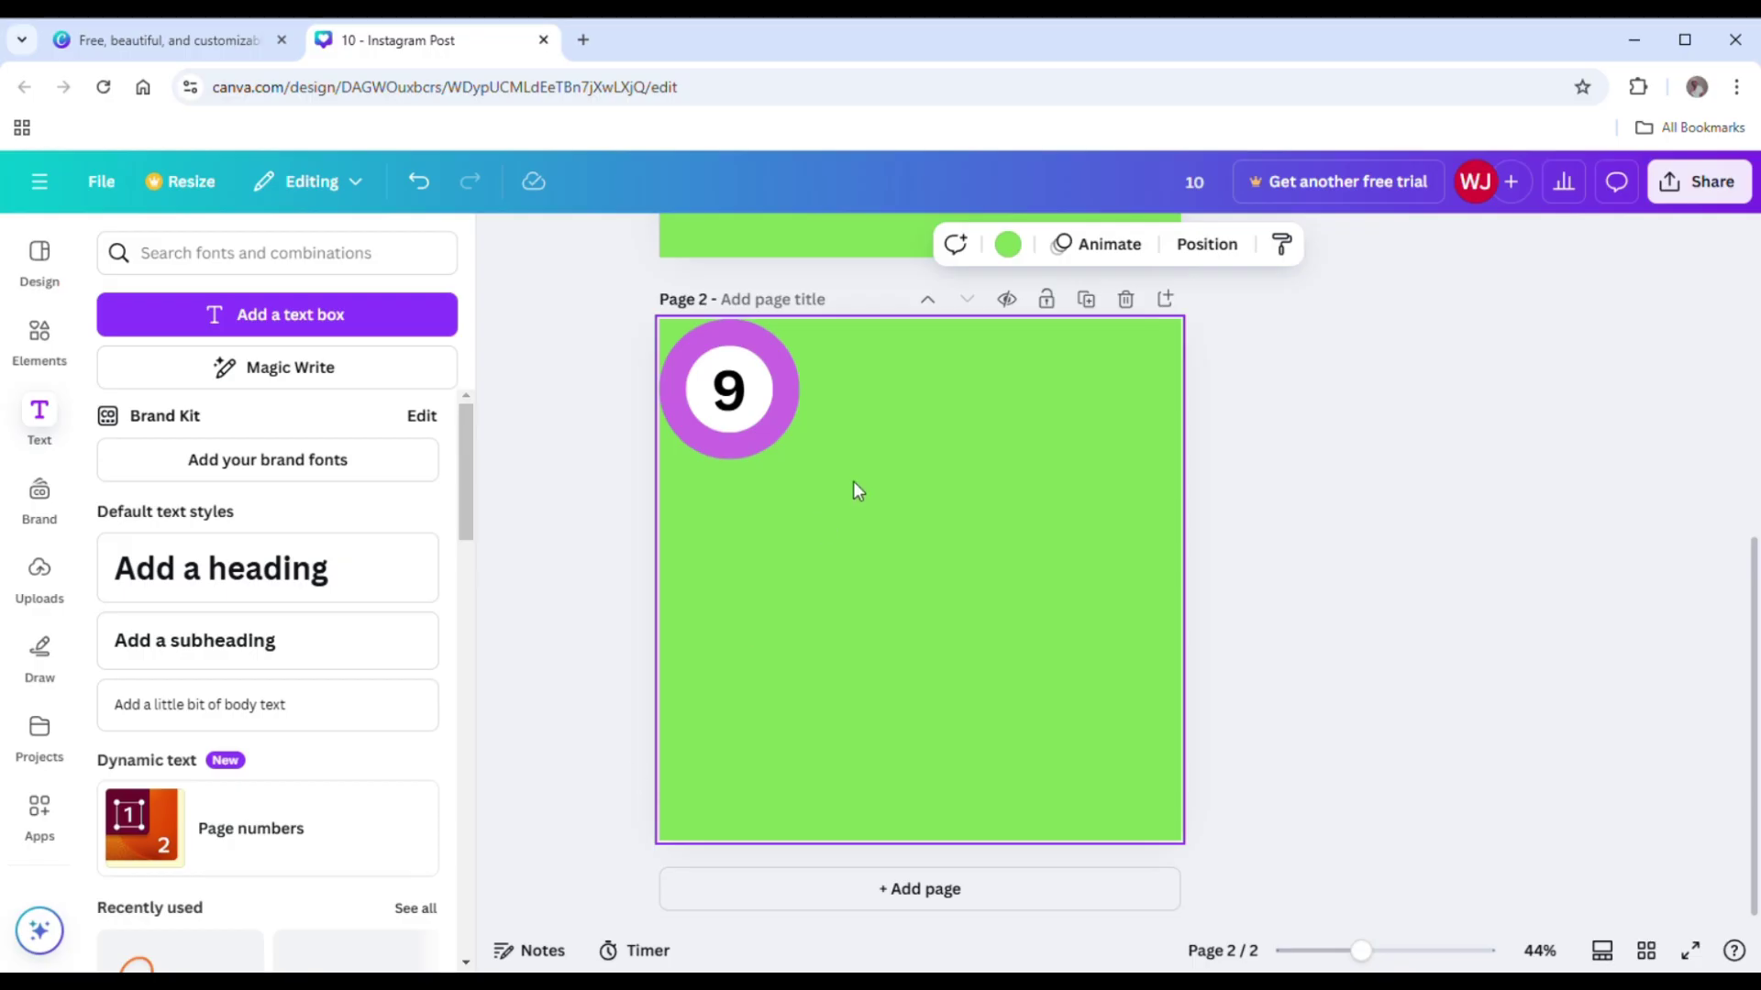
Set the percentage of page 2's progress ring to 90 in its chart settings
{"action": "left_click", "coordinate": [765, 425]}
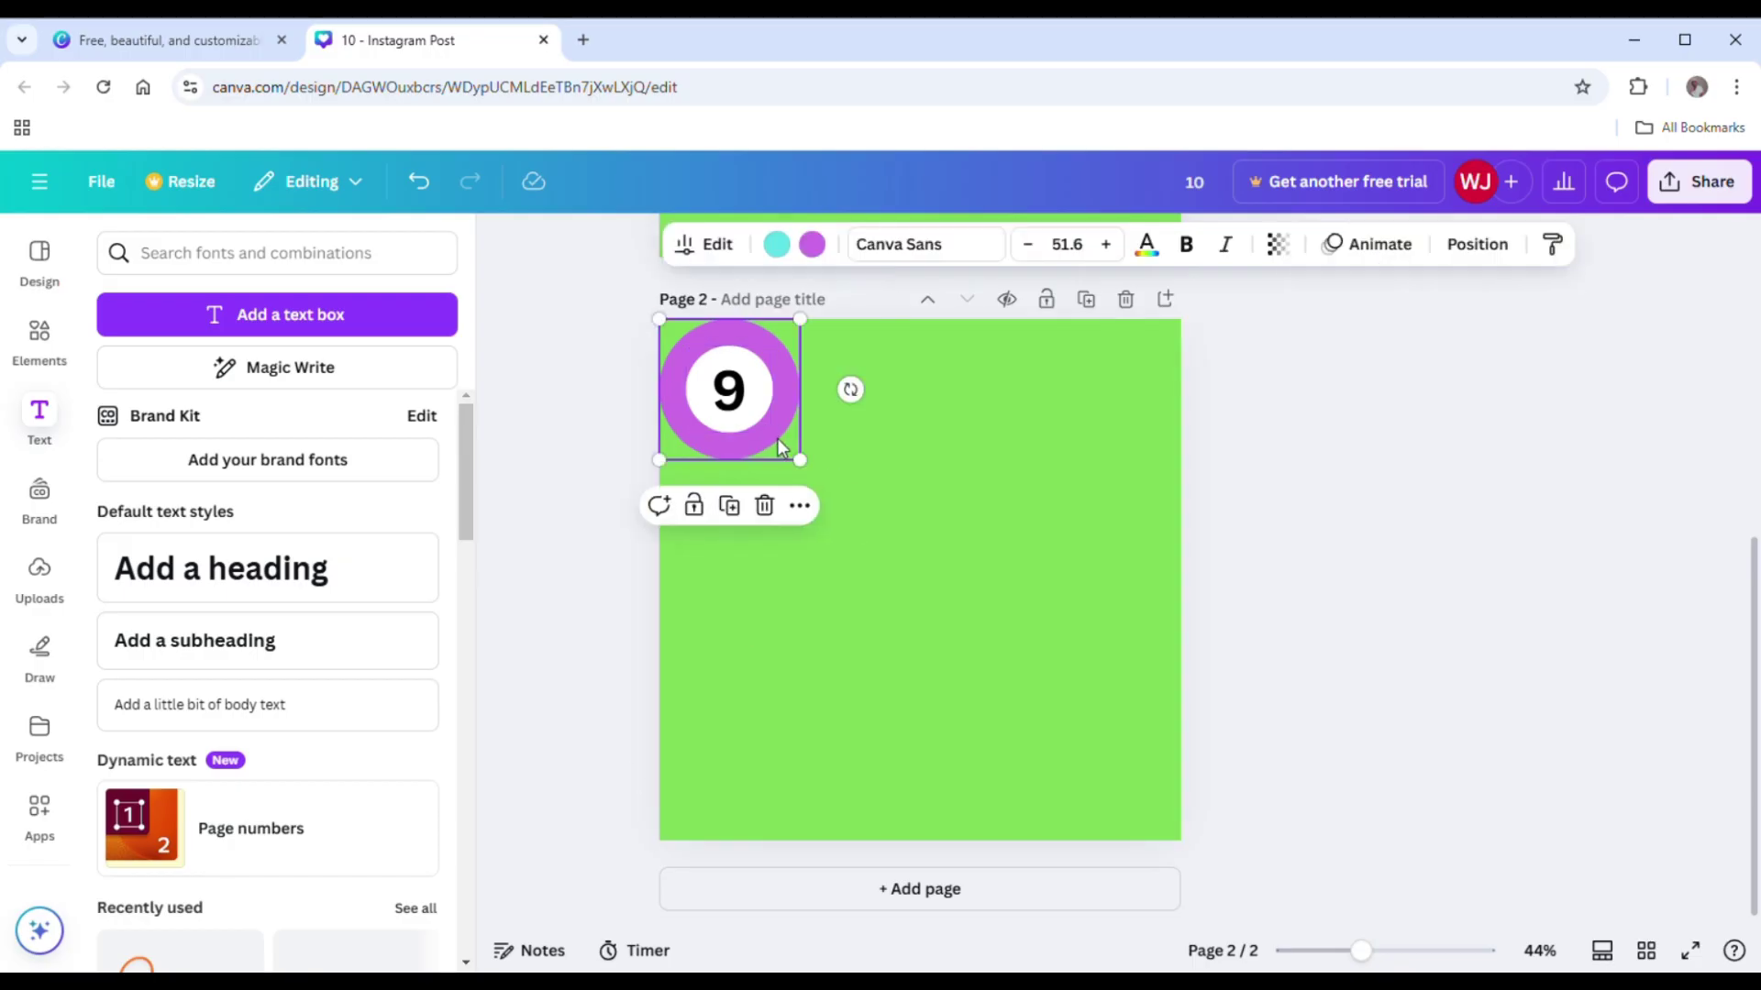
{"action": "left_click", "coordinate": [724, 250]}
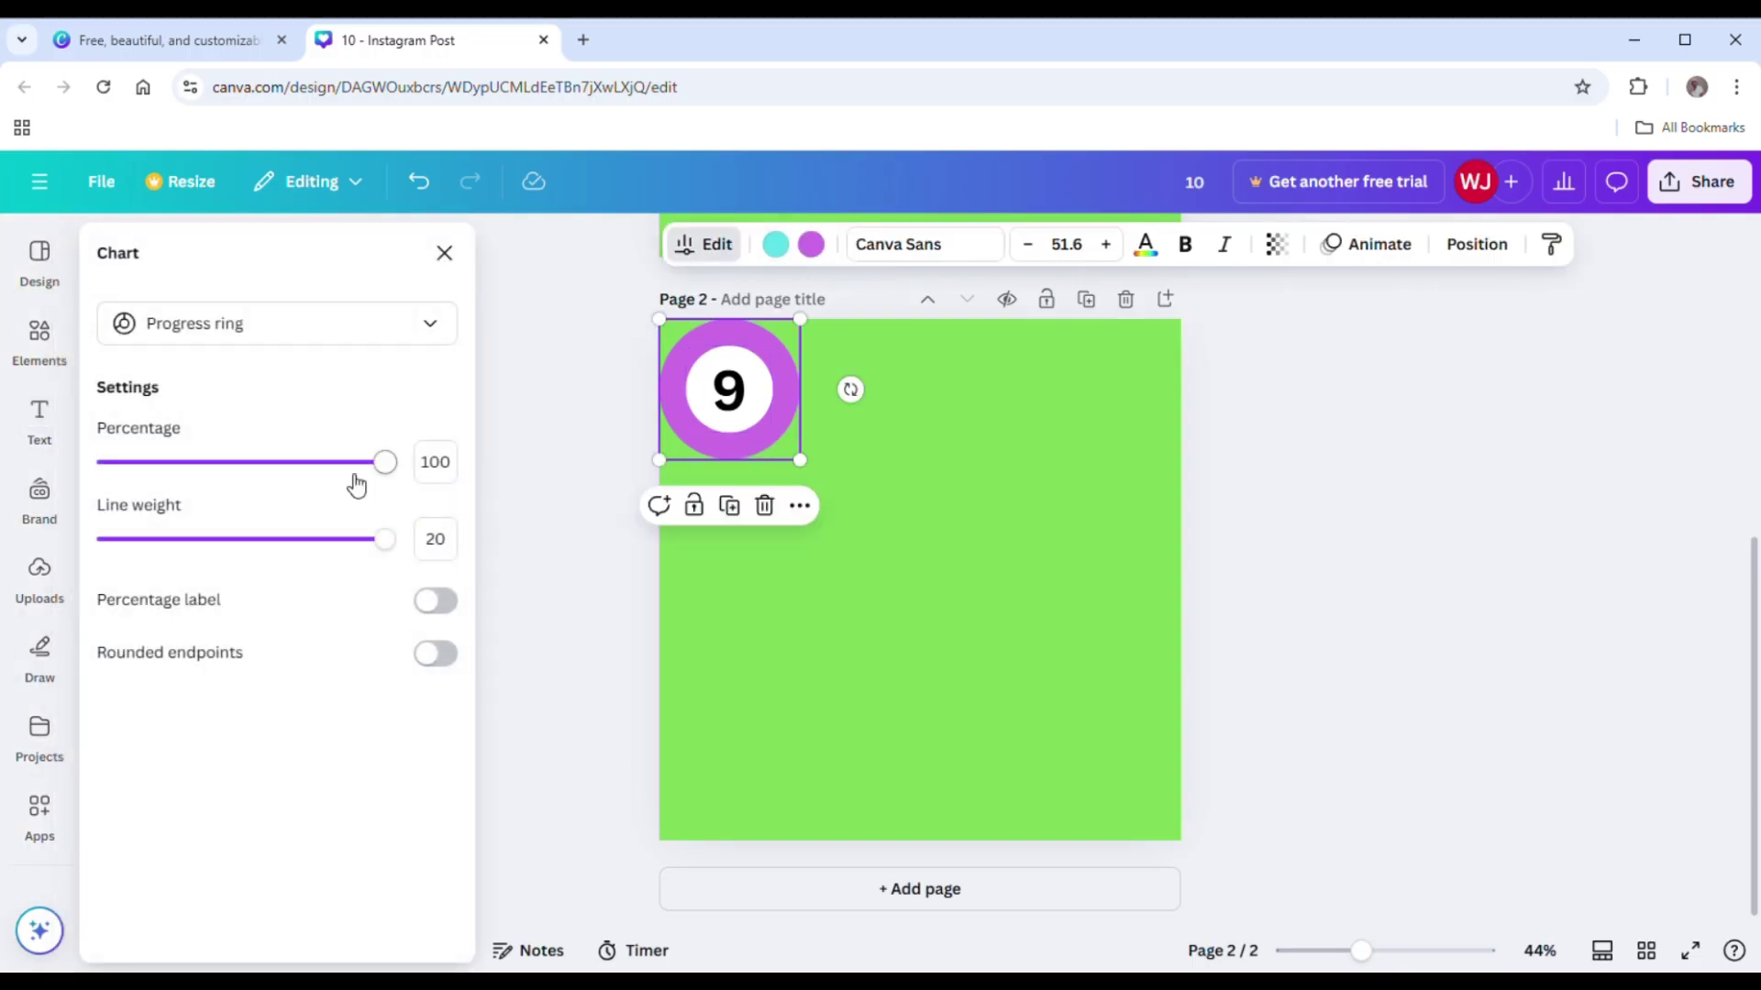
{"action": "left_click_drag", "start_coordinate": [311, 469], "coordinate": [368, 486]}
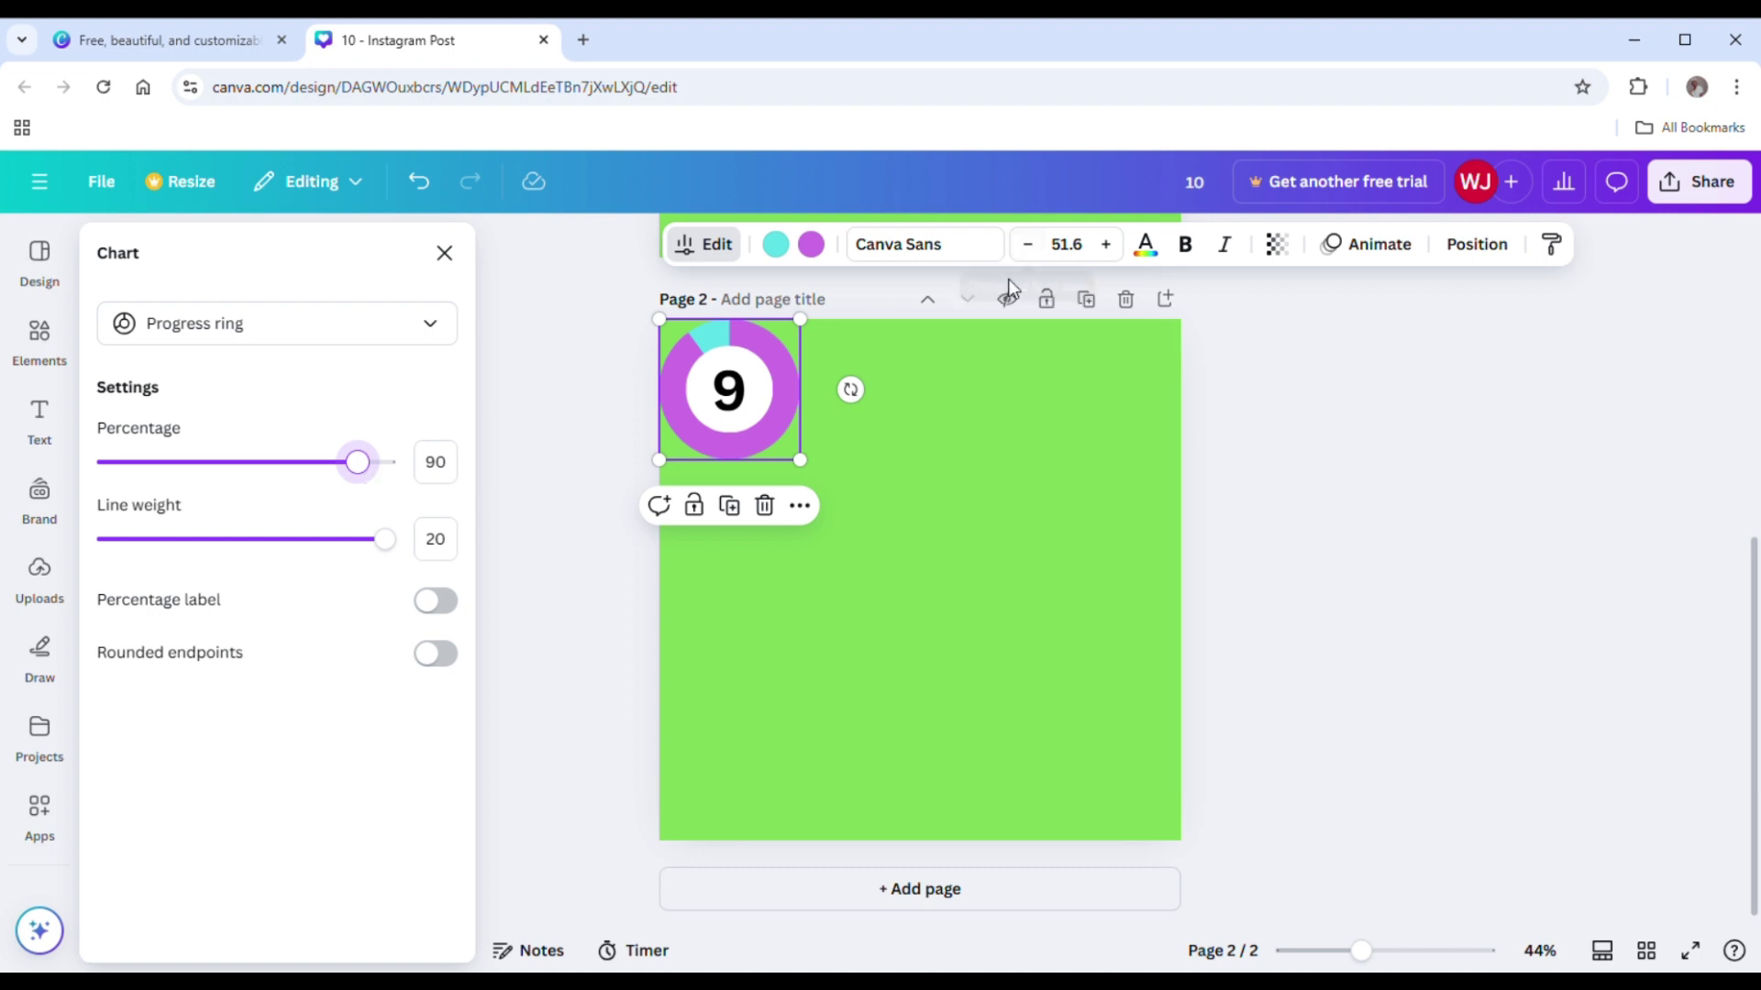
Create the 8 page from a copy of the 9 page, with its progress ring at 80 percent
{"action": "left_click", "coordinate": [1090, 306]}
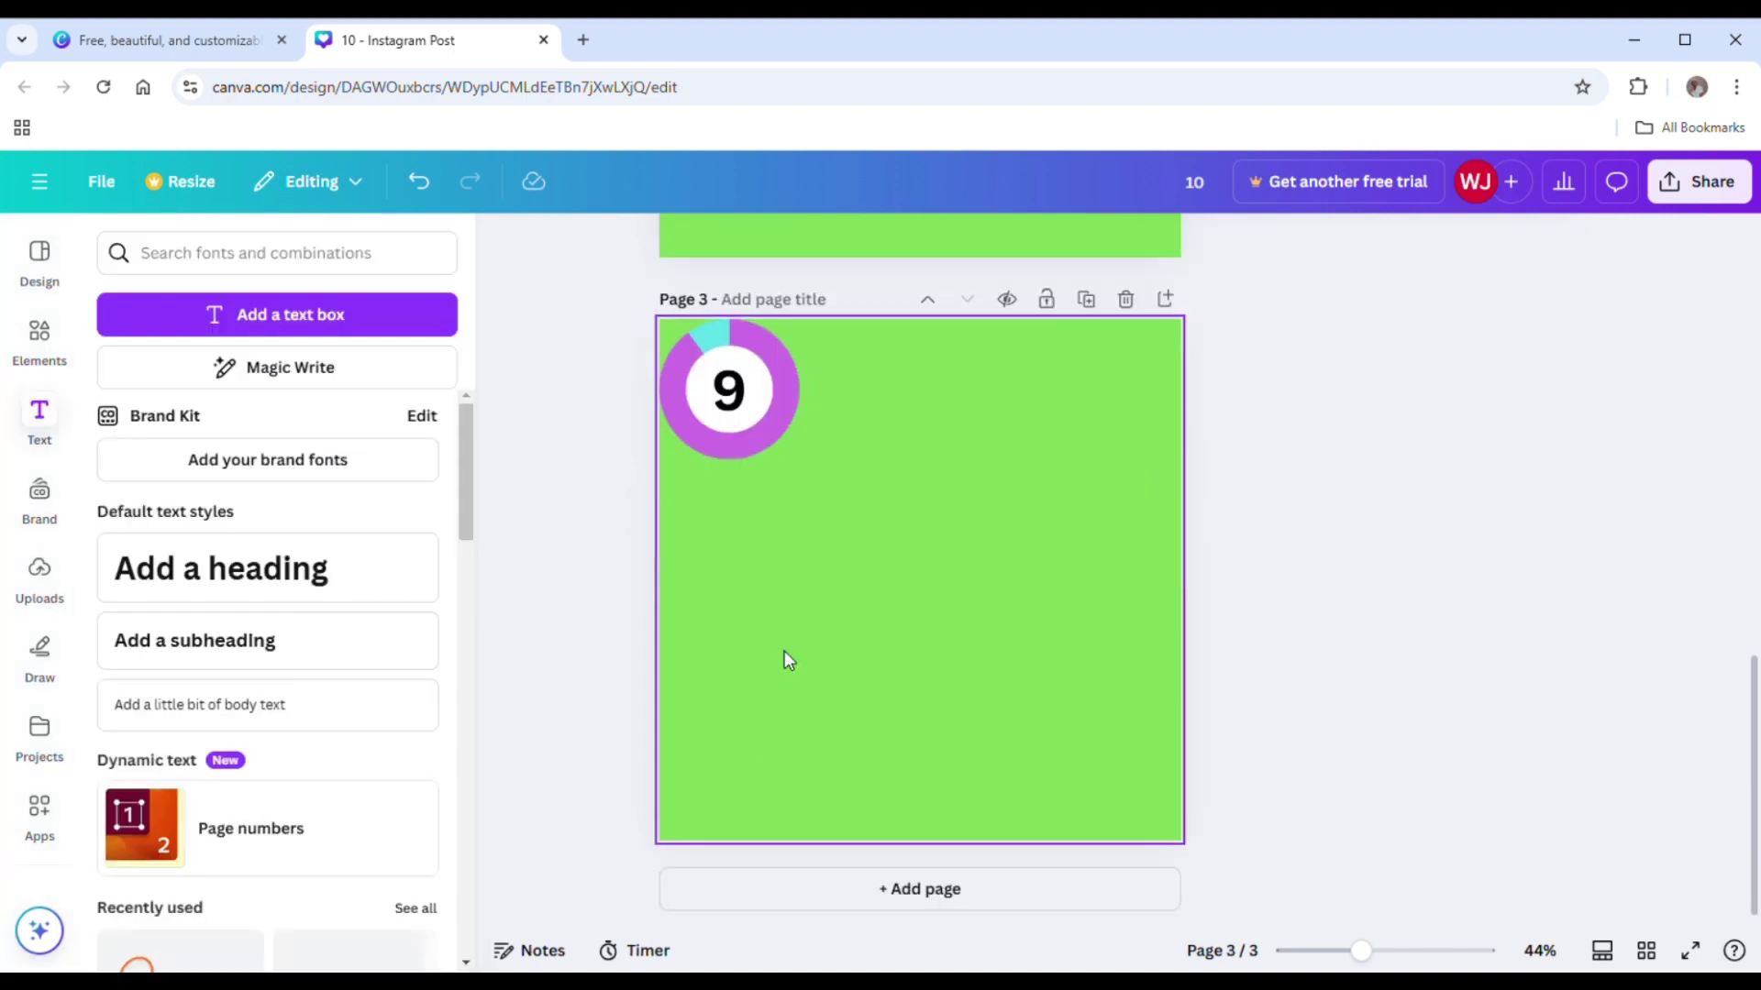
{"action": "left_click", "coordinate": [729, 396]}
{"action": "double_click", "coordinate": [738, 401]}
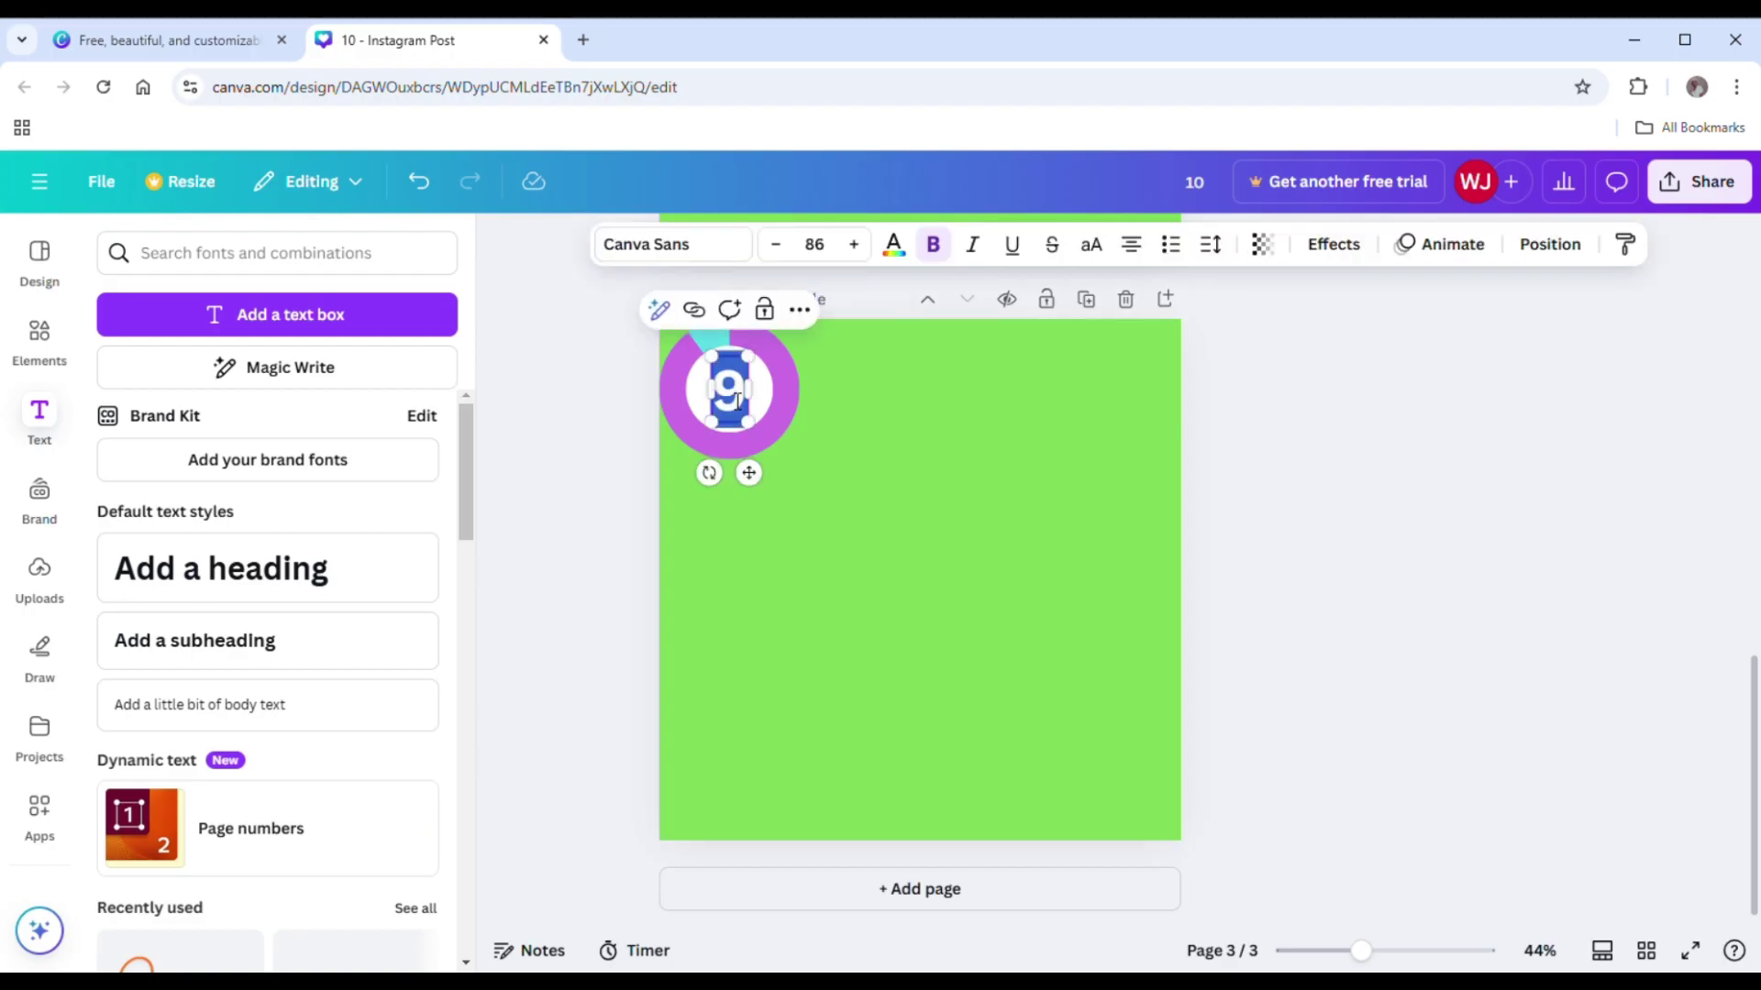
{"action": "type", "text": "8"}
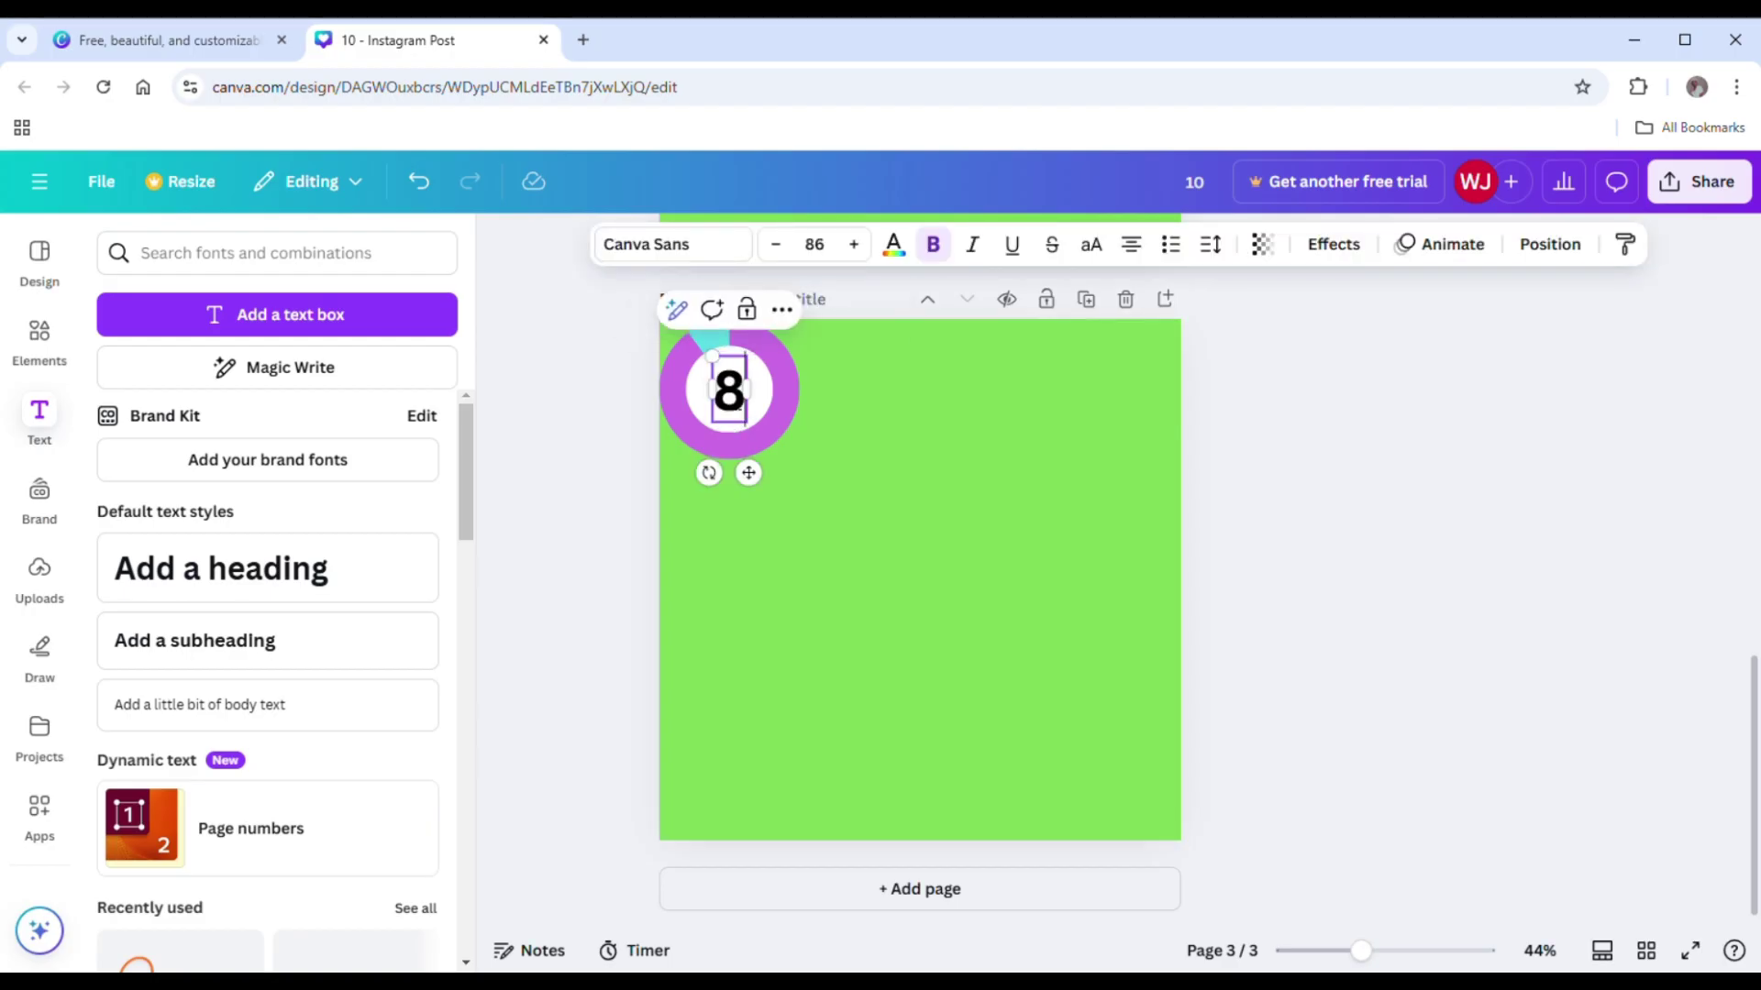
{"action": "left_click", "coordinate": [694, 450]}
{"action": "left_click", "coordinate": [711, 244]}
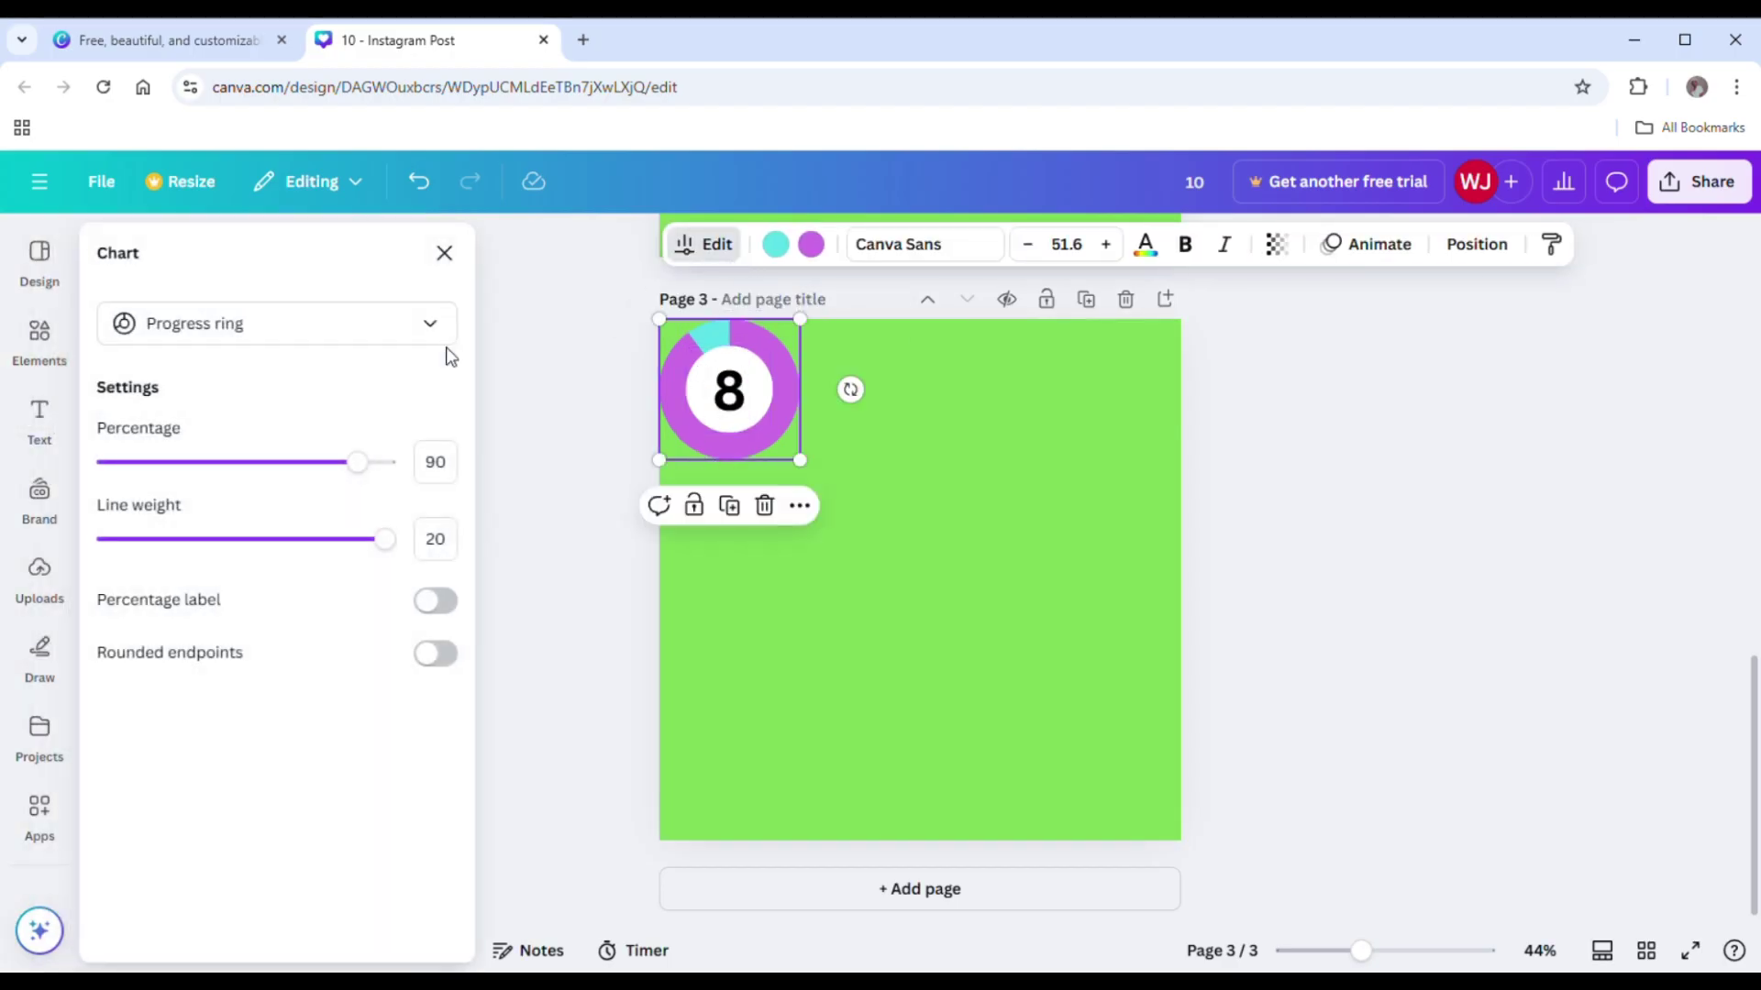
{"action": "left_click_drag", "start_coordinate": [330, 473], "coordinate": [340, 474]}
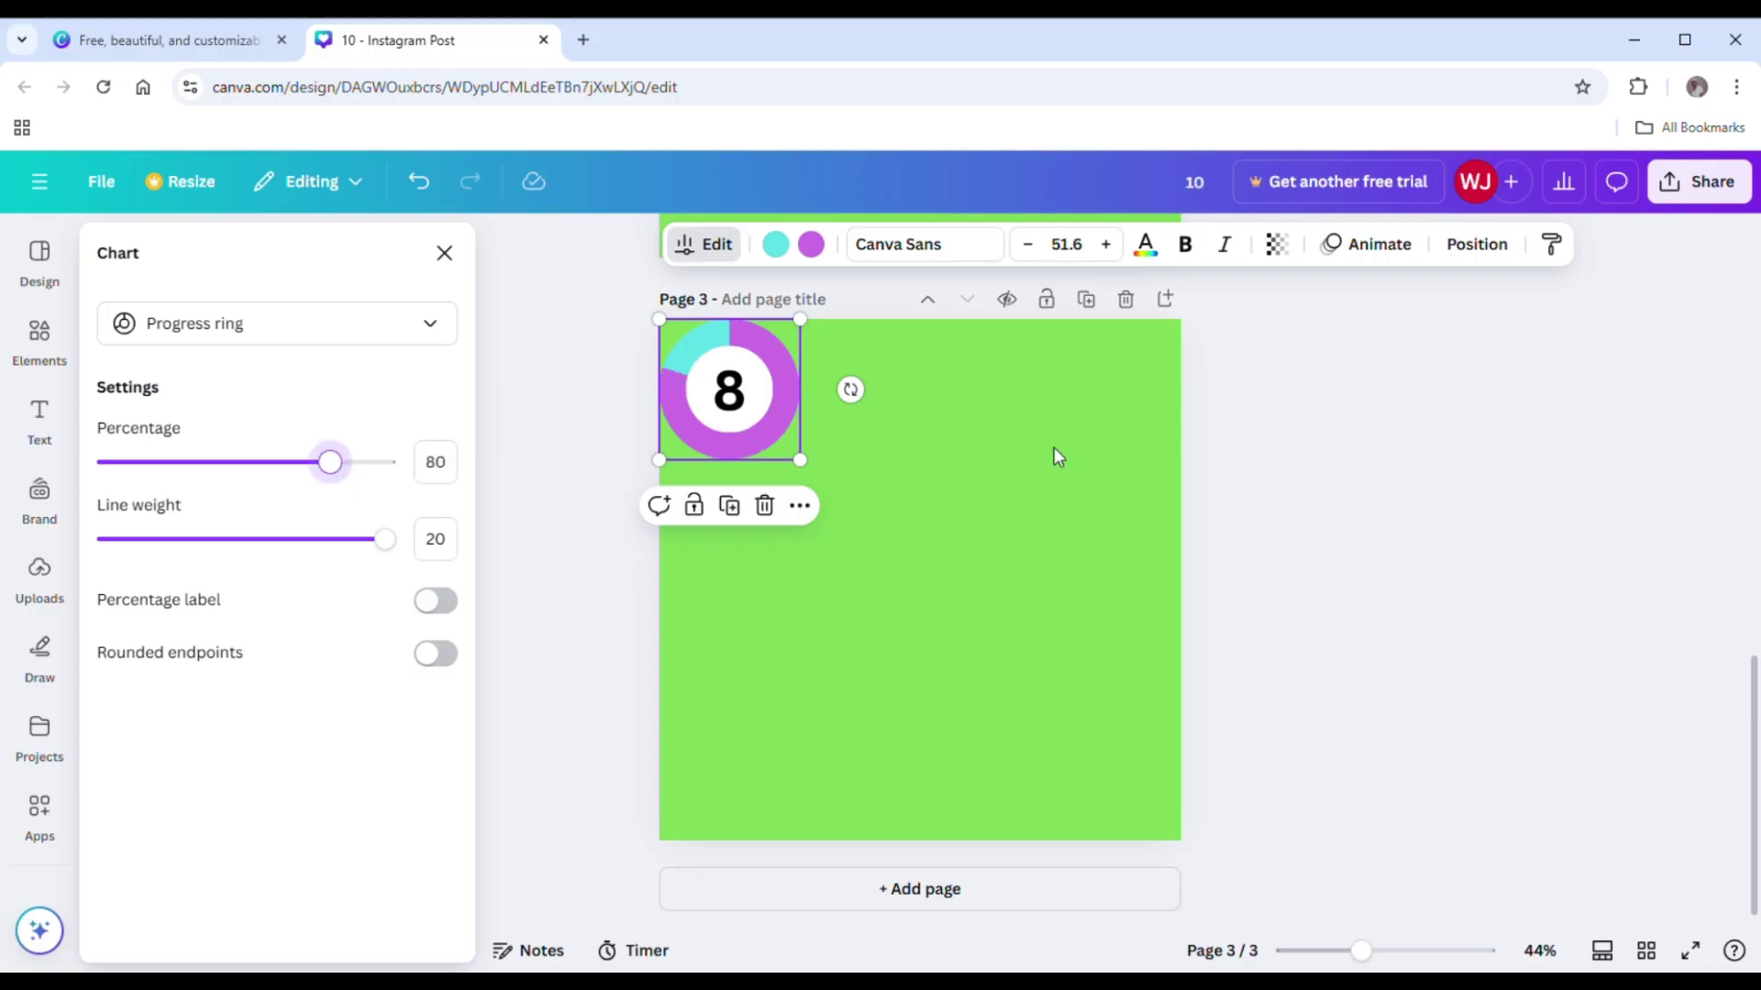
Create the 7 page from a copy of the 8 page, lowering its progress ring's percentage
{"action": "left_click", "coordinate": [1086, 301]}
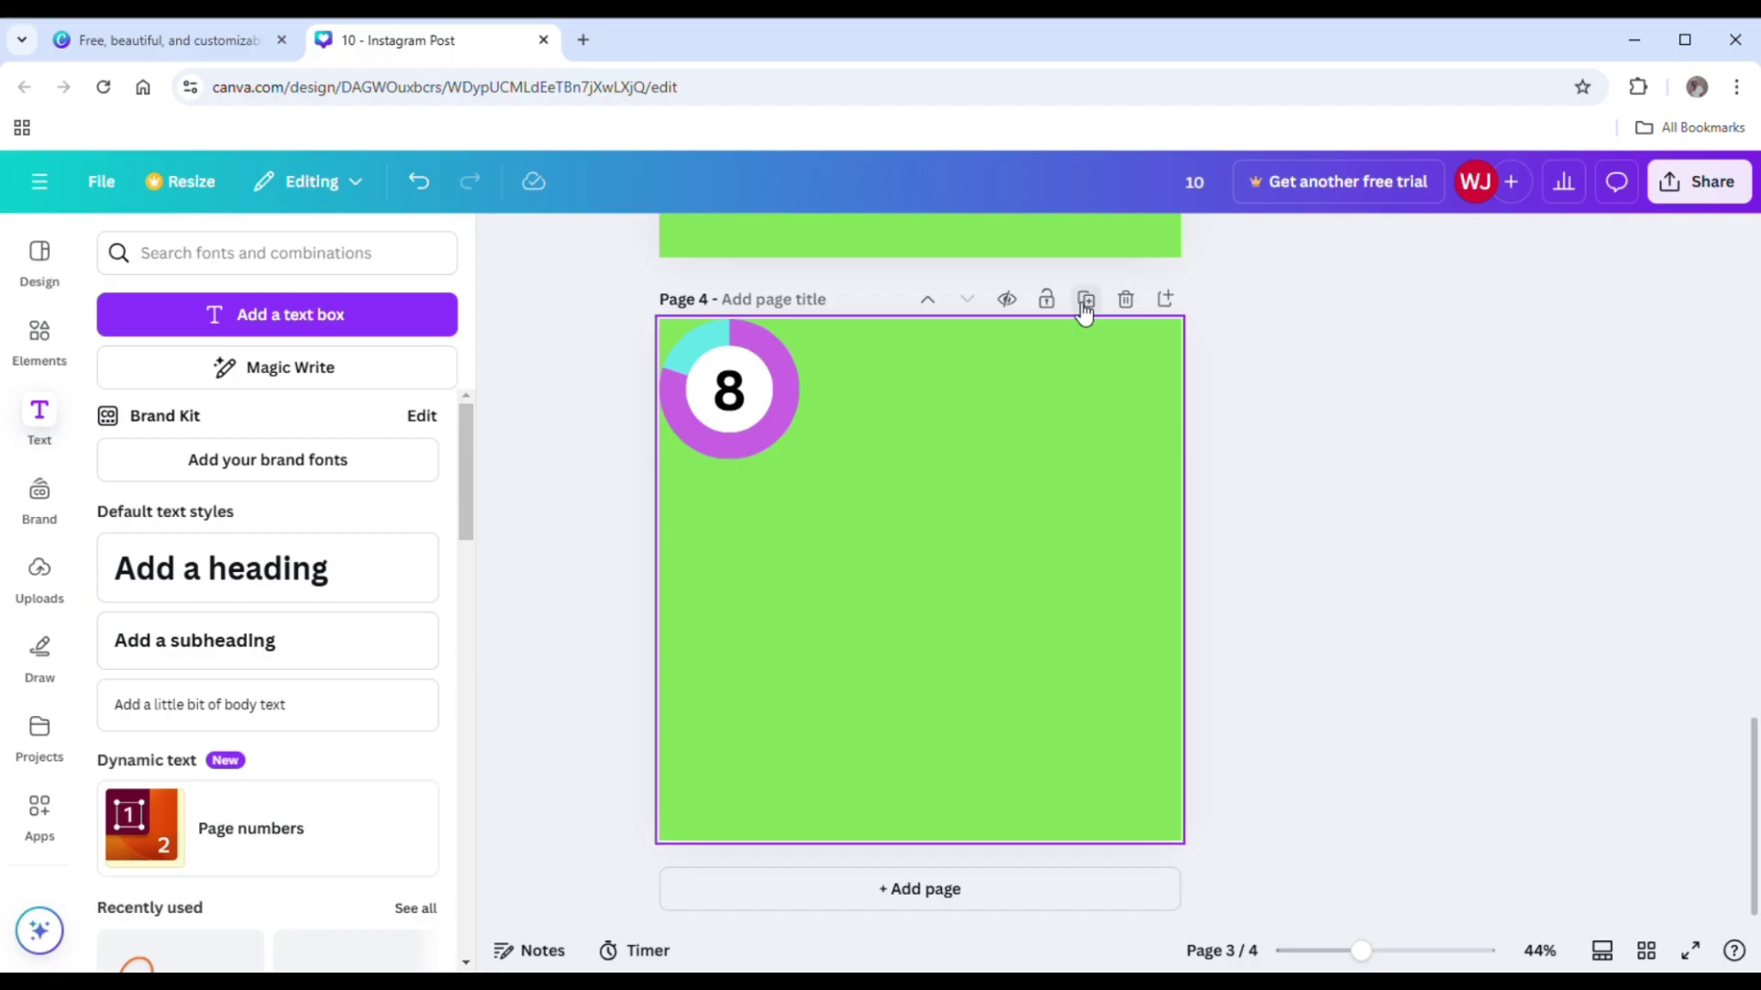
{"action": "double_click", "coordinate": [729, 390]}
{"action": "type", "text": "7"}
{"action": "double_click", "coordinate": [692, 451]}
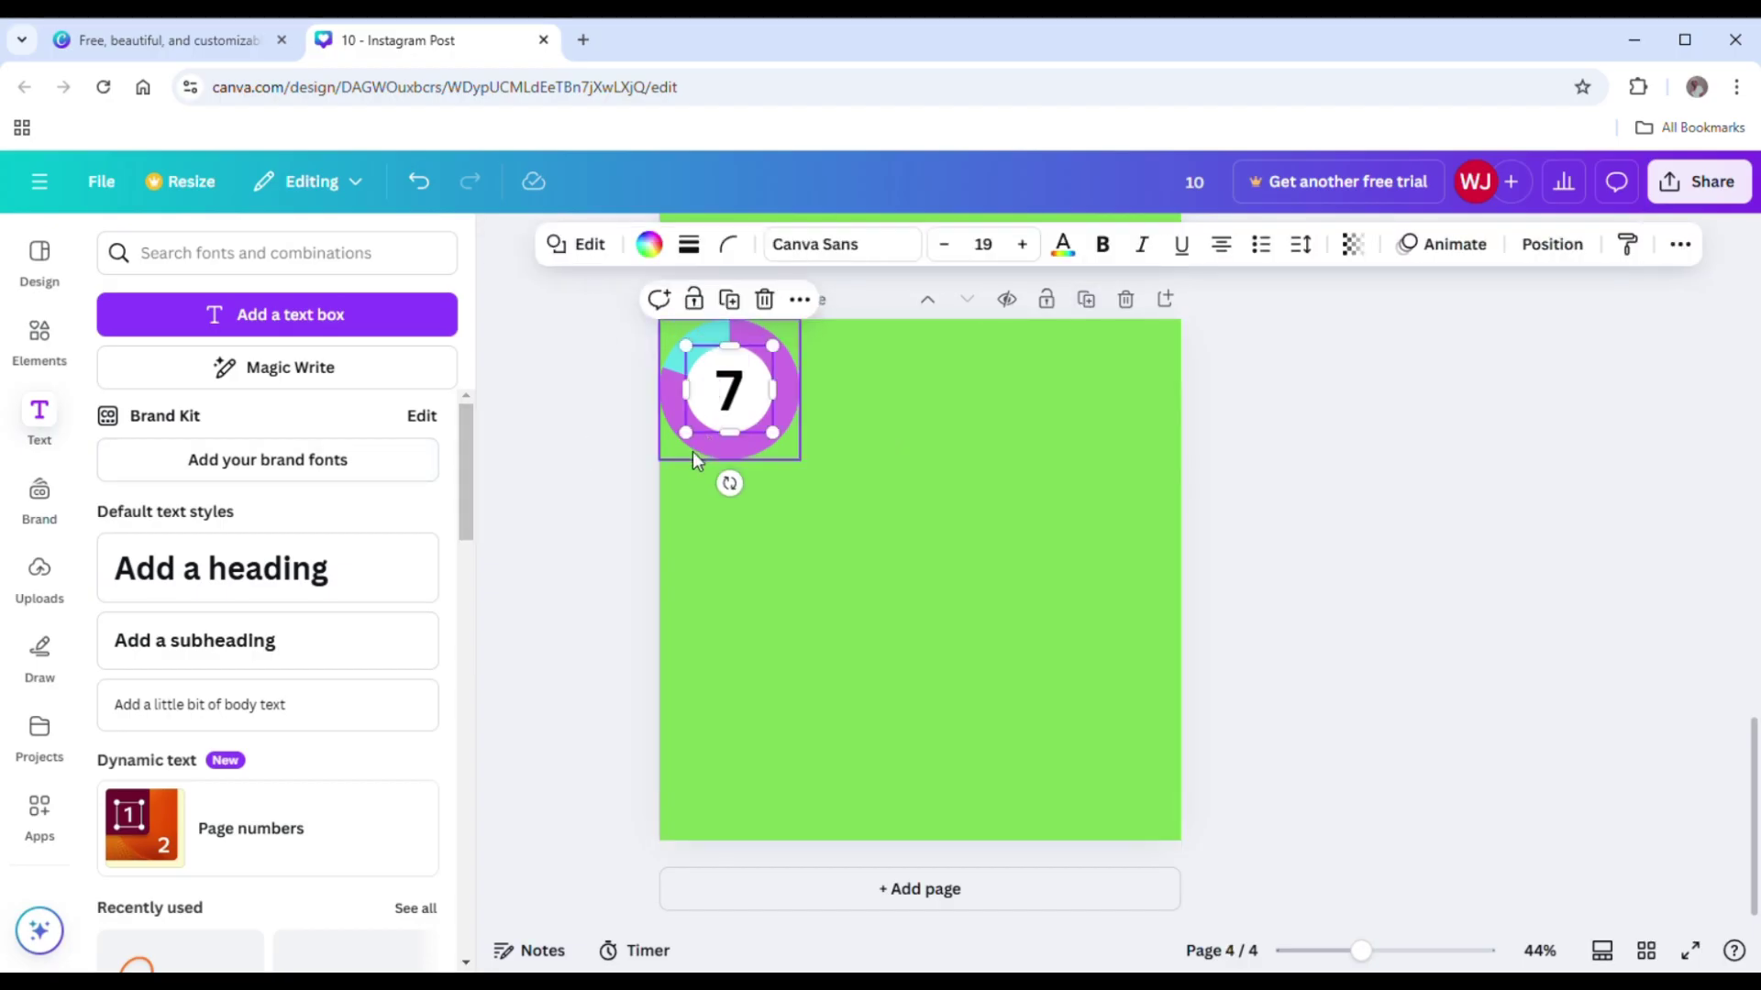
{"action": "left_click_drag", "start_coordinate": [329, 461], "coordinate": [282, 464]}
Create the 6 page from a copy of the 7 page, with its progress ring at 60 percent
{"action": "left_click", "coordinate": [1086, 301]}
{"action": "double_click", "coordinate": [729, 389]}
{"action": "type", "text": "6"}
{"action": "left_click", "coordinate": [701, 358]}
{"action": "left_click", "coordinate": [706, 244]}
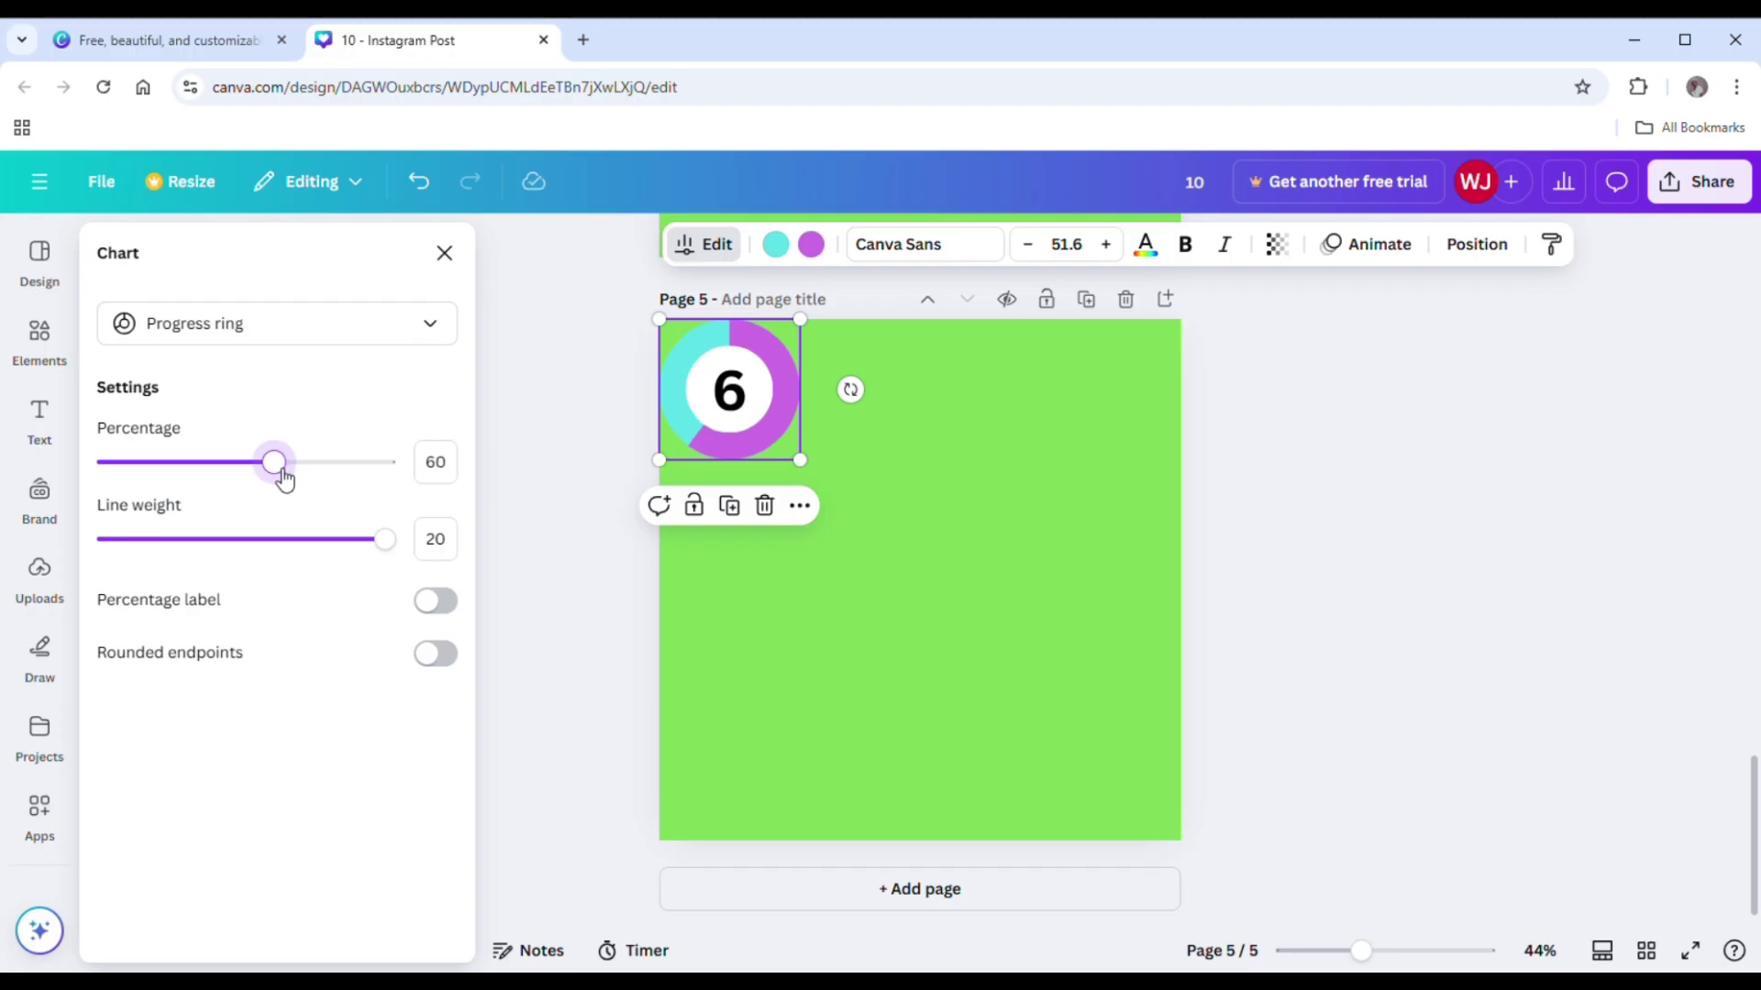
Create the 5 page from a copy of the 6 page, with its progress ring at 50 percent
{"action": "left_click", "coordinate": [1086, 301]}
{"action": "double_click", "coordinate": [729, 390]}
{"action": "type", "text": "5"}
{"action": "left_click", "coordinate": [685, 429]}
{"action": "left_click", "coordinate": [706, 244]}
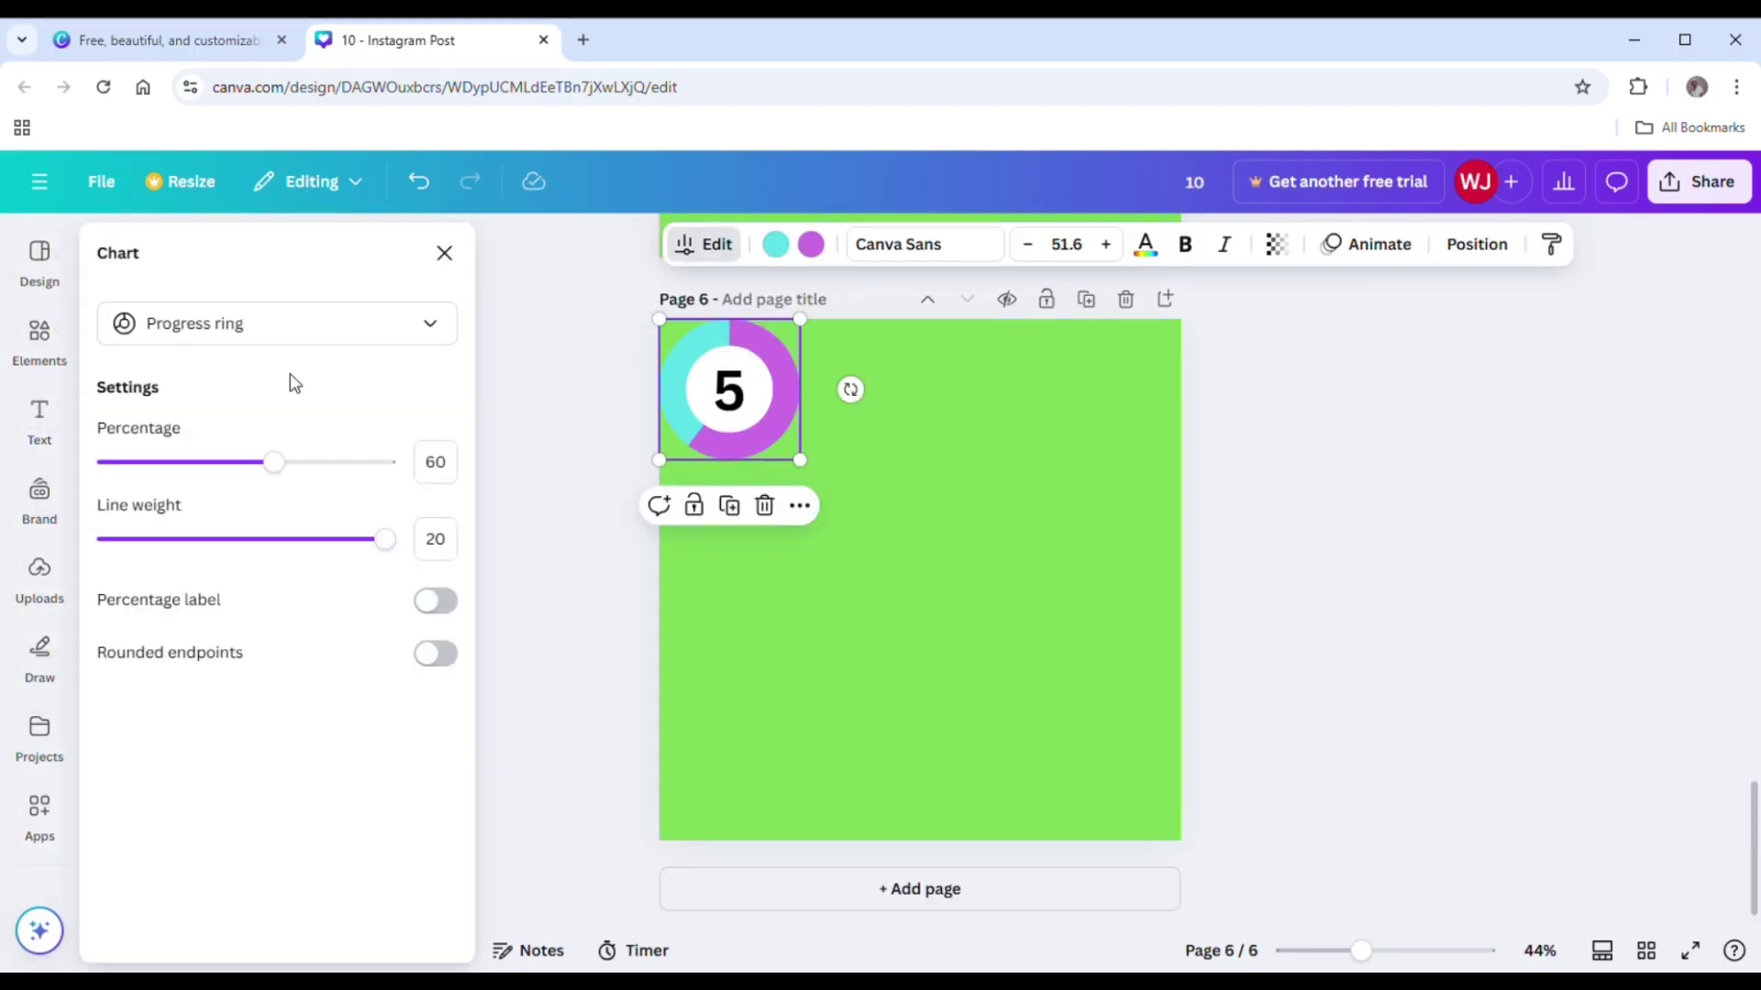
{"action": "left_click_drag", "start_coordinate": [280, 463], "coordinate": [245, 459]}
Create the 4 page from a copy of the 5 page, lowering its progress ring's percentage
{"action": "left_click", "coordinate": [1085, 301]}
{"action": "double_click", "coordinate": [729, 390]}
{"action": "type", "text": "4"}
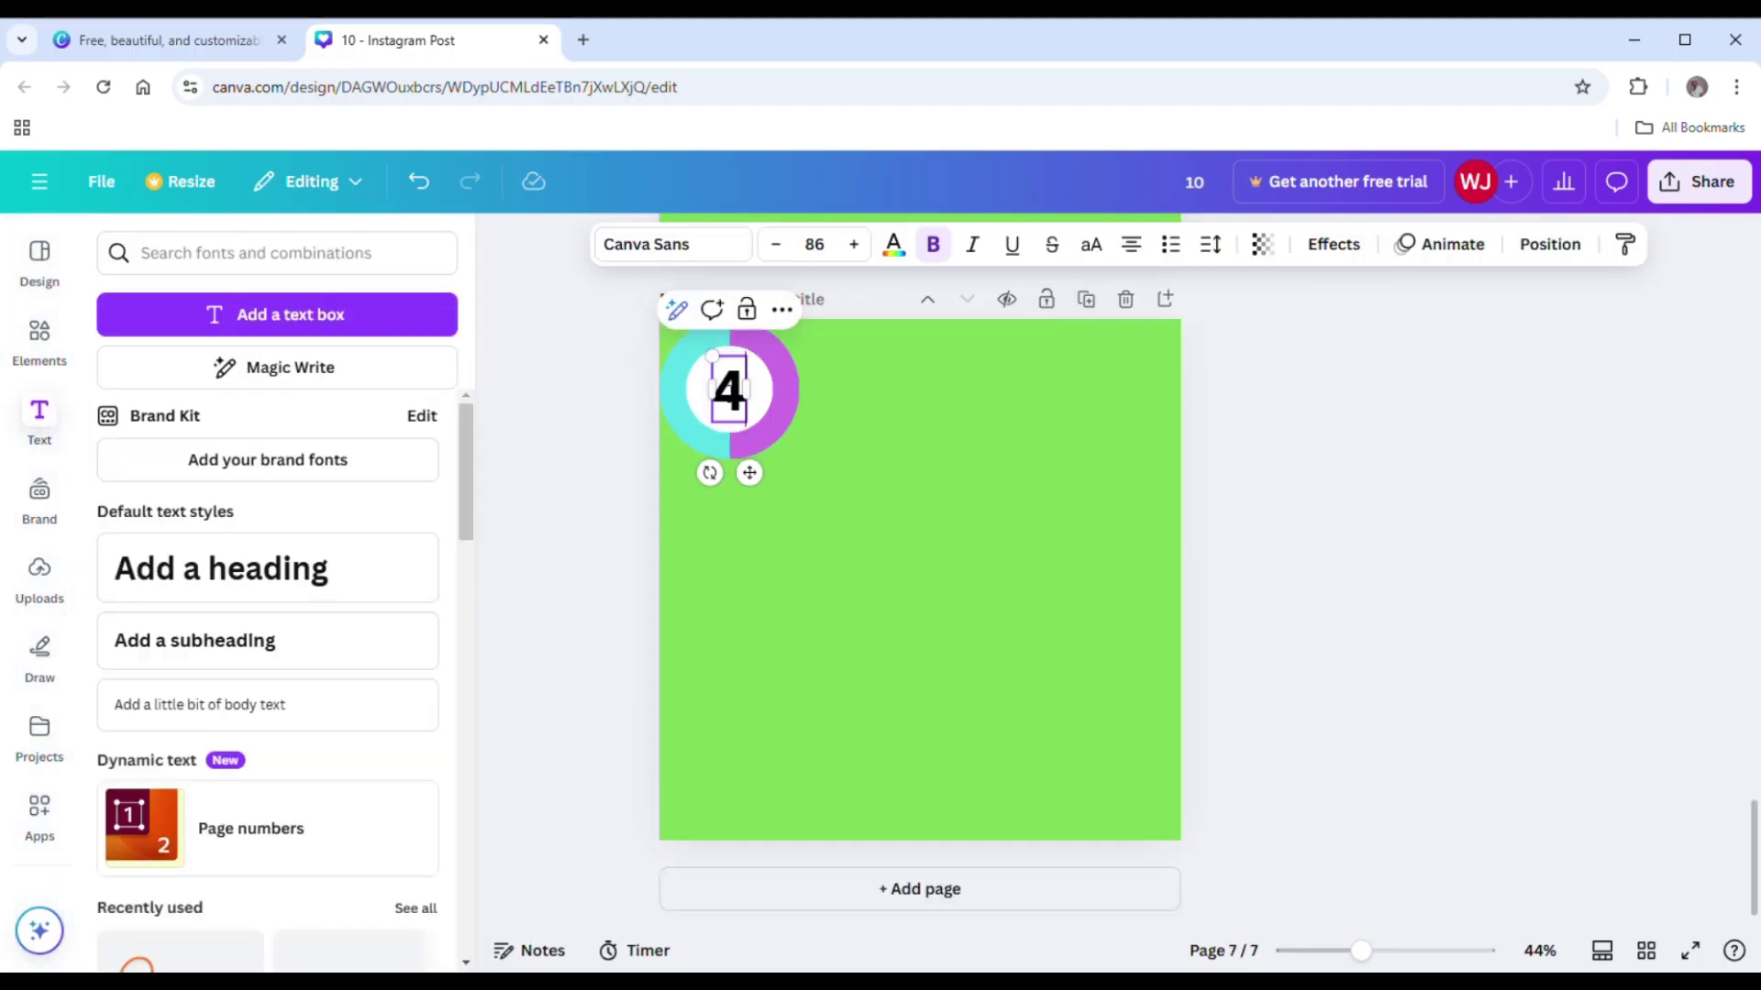
{"action": "left_click", "coordinate": [685, 429]}
{"action": "left_click", "coordinate": [706, 244]}
{"action": "left_click_drag", "start_coordinate": [243, 462], "coordinate": [108, 463]}
Create the 3 page from a copy of the 4 page, lowering its progress ring's percentage
{"action": "left_click", "coordinate": [1085, 301]}
{"action": "double_click", "coordinate": [729, 390]}
{"action": "type", "text": "3"}
{"action": "left_click", "coordinate": [685, 430]}
{"action": "left_click", "coordinate": [706, 244]}
Create the 2 page from a copy of the 3 page, lowering its progress ring's percentage
{"action": "left_click", "coordinate": [1085, 301]}
{"action": "double_click", "coordinate": [729, 389]}
{"action": "type", "text": "2"}
{"action": "left_click", "coordinate": [685, 429]}
{"action": "left_click", "coordinate": [706, 244]}
Create the 1 page from a copy of the 2 page, lowering its progress ring's percentage
{"action": "left_click", "coordinate": [1086, 300]}
{"action": "double_click", "coordinate": [729, 390]}
{"action": "type", "text": "1"}
{"action": "left_click", "coordinate": [685, 429]}
{"action": "left_click", "coordinate": [706, 244]}
Create the final 0 page from a copy of the 1 page, with its progress ring at 0 percent
{"action": "left_click", "coordinate": [1085, 300]}
{"action": "double_click", "coordinate": [729, 389]}
{"action": "type", "text": "0"}
{"action": "left_click", "coordinate": [685, 430]}
{"action": "left_click", "coordinate": [706, 244]}
{"action": "left_click", "coordinate": [1226, 715]}
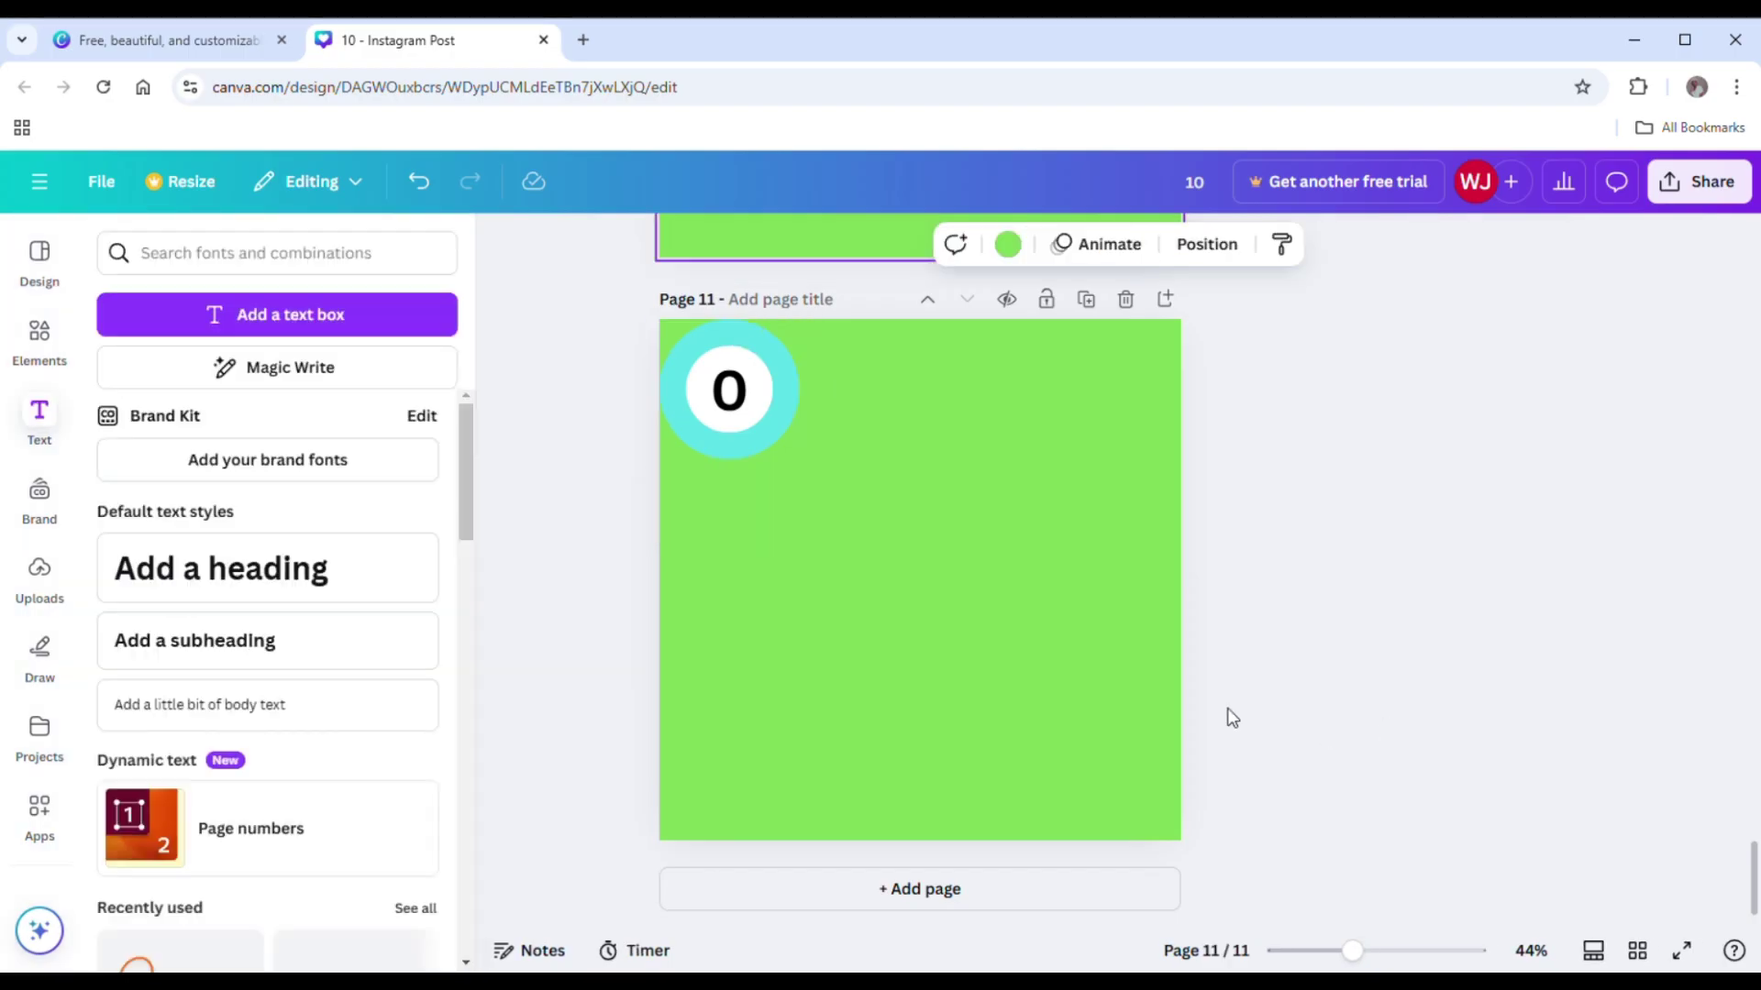
Apply the Pop animation on enter to the progress ring on page 11 and close the animation options
{"action": "left_click", "coordinate": [1062, 681]}
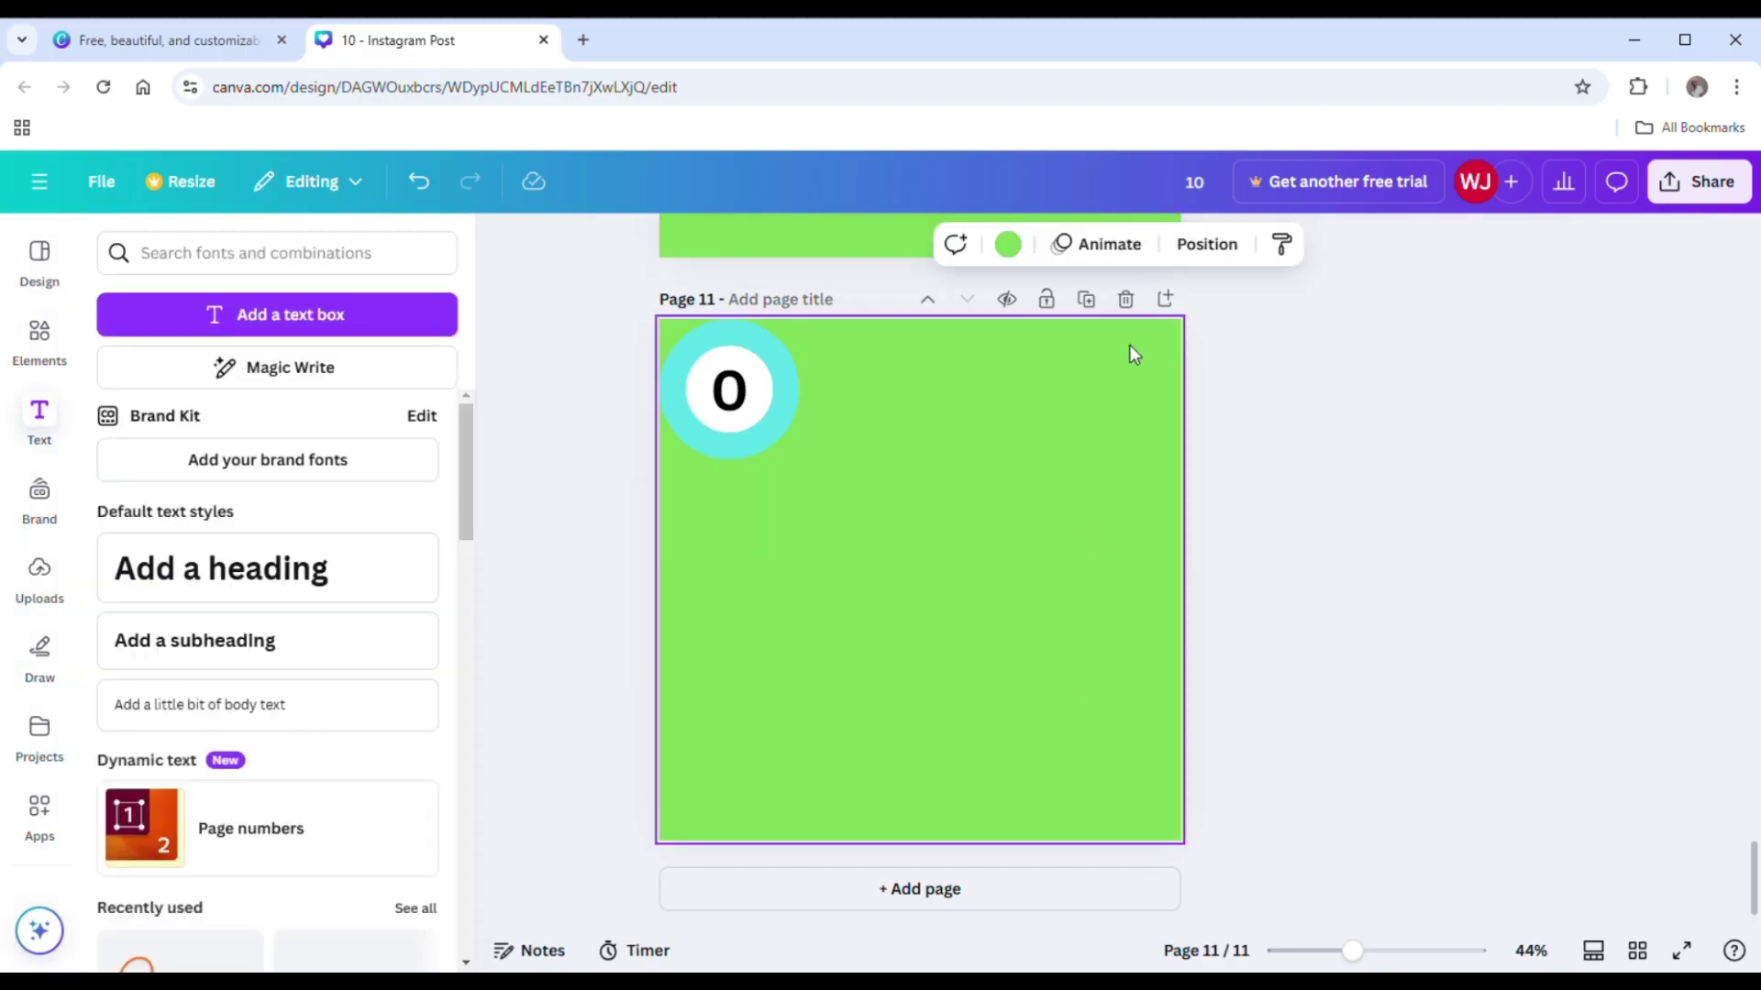
{"action": "left_click", "coordinate": [1110, 244]}
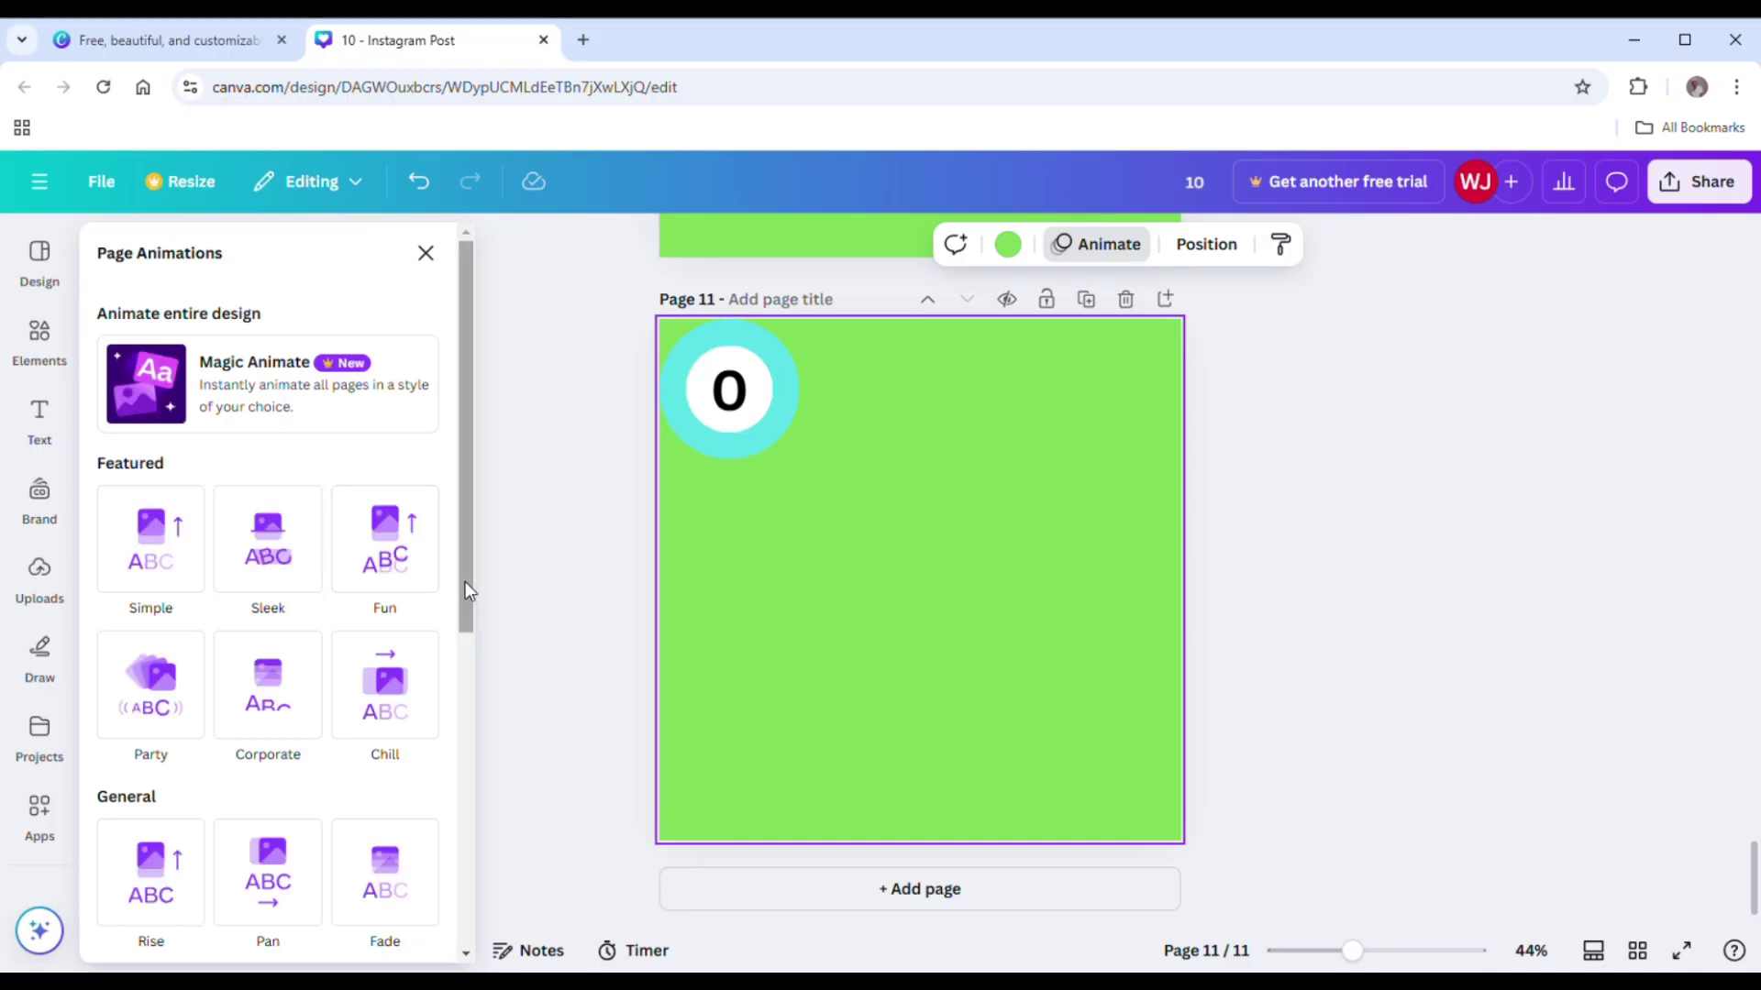
{"action": "left_click", "coordinate": [738, 457]}
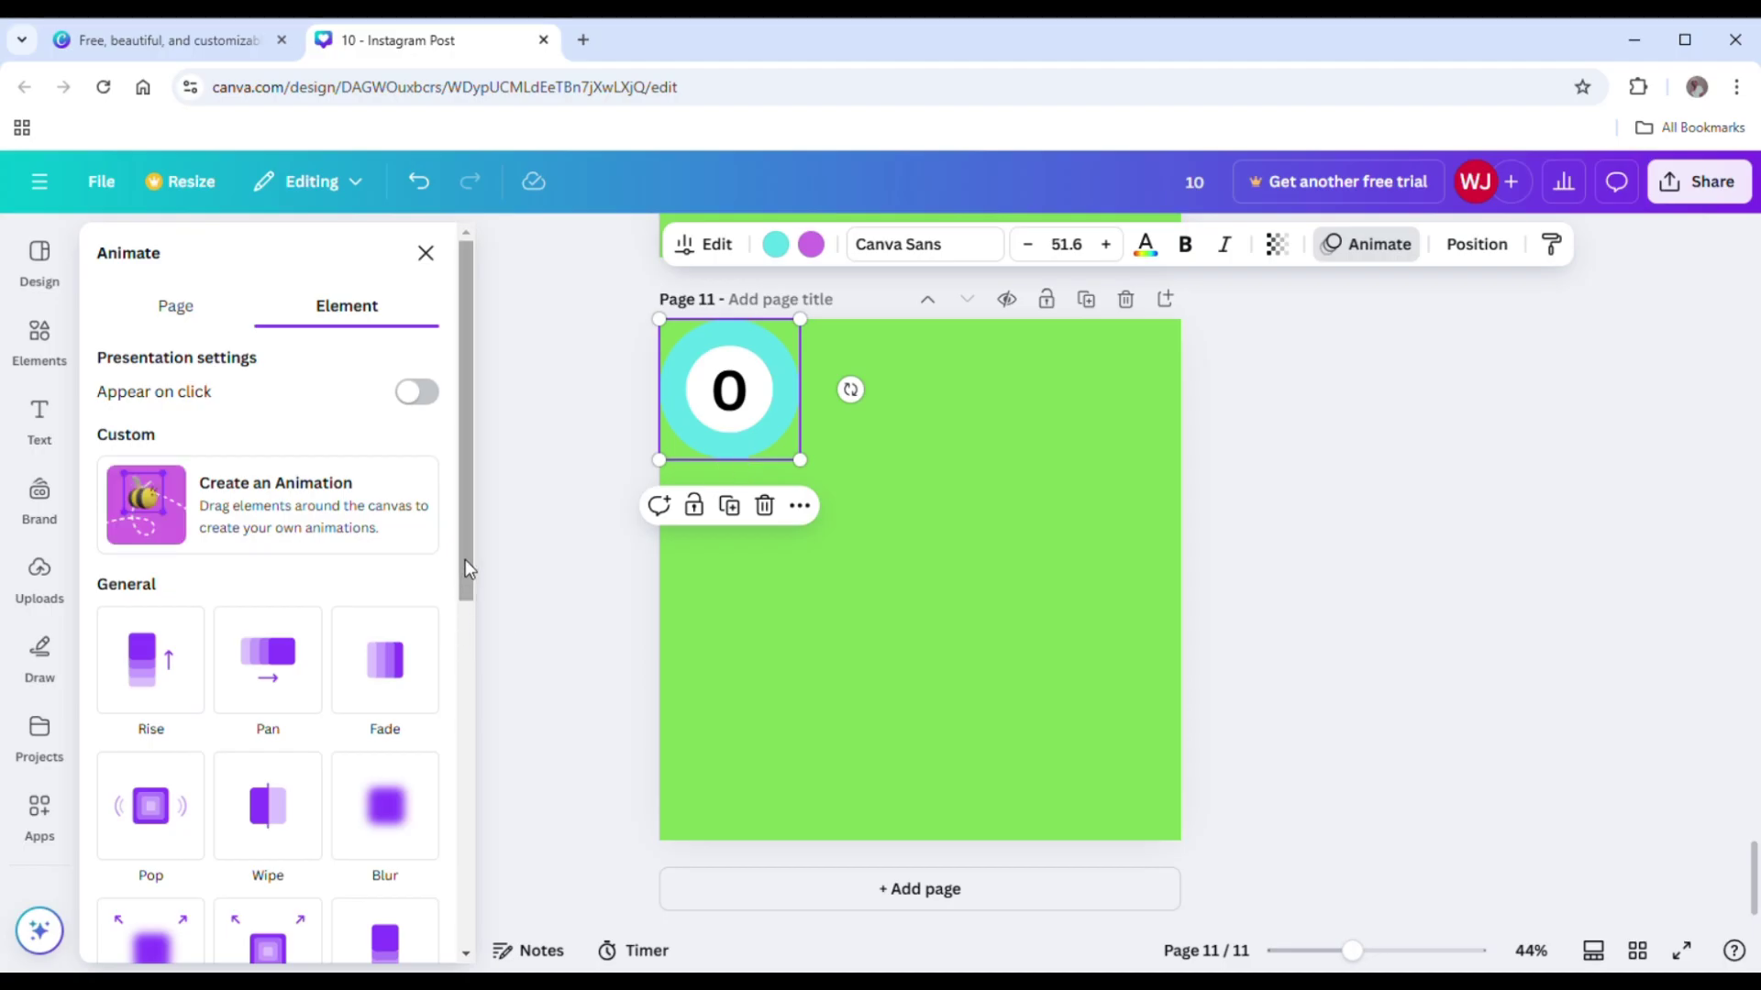
{"action": "left_click_drag", "start_coordinate": [465, 568], "coordinate": [450, 660]}
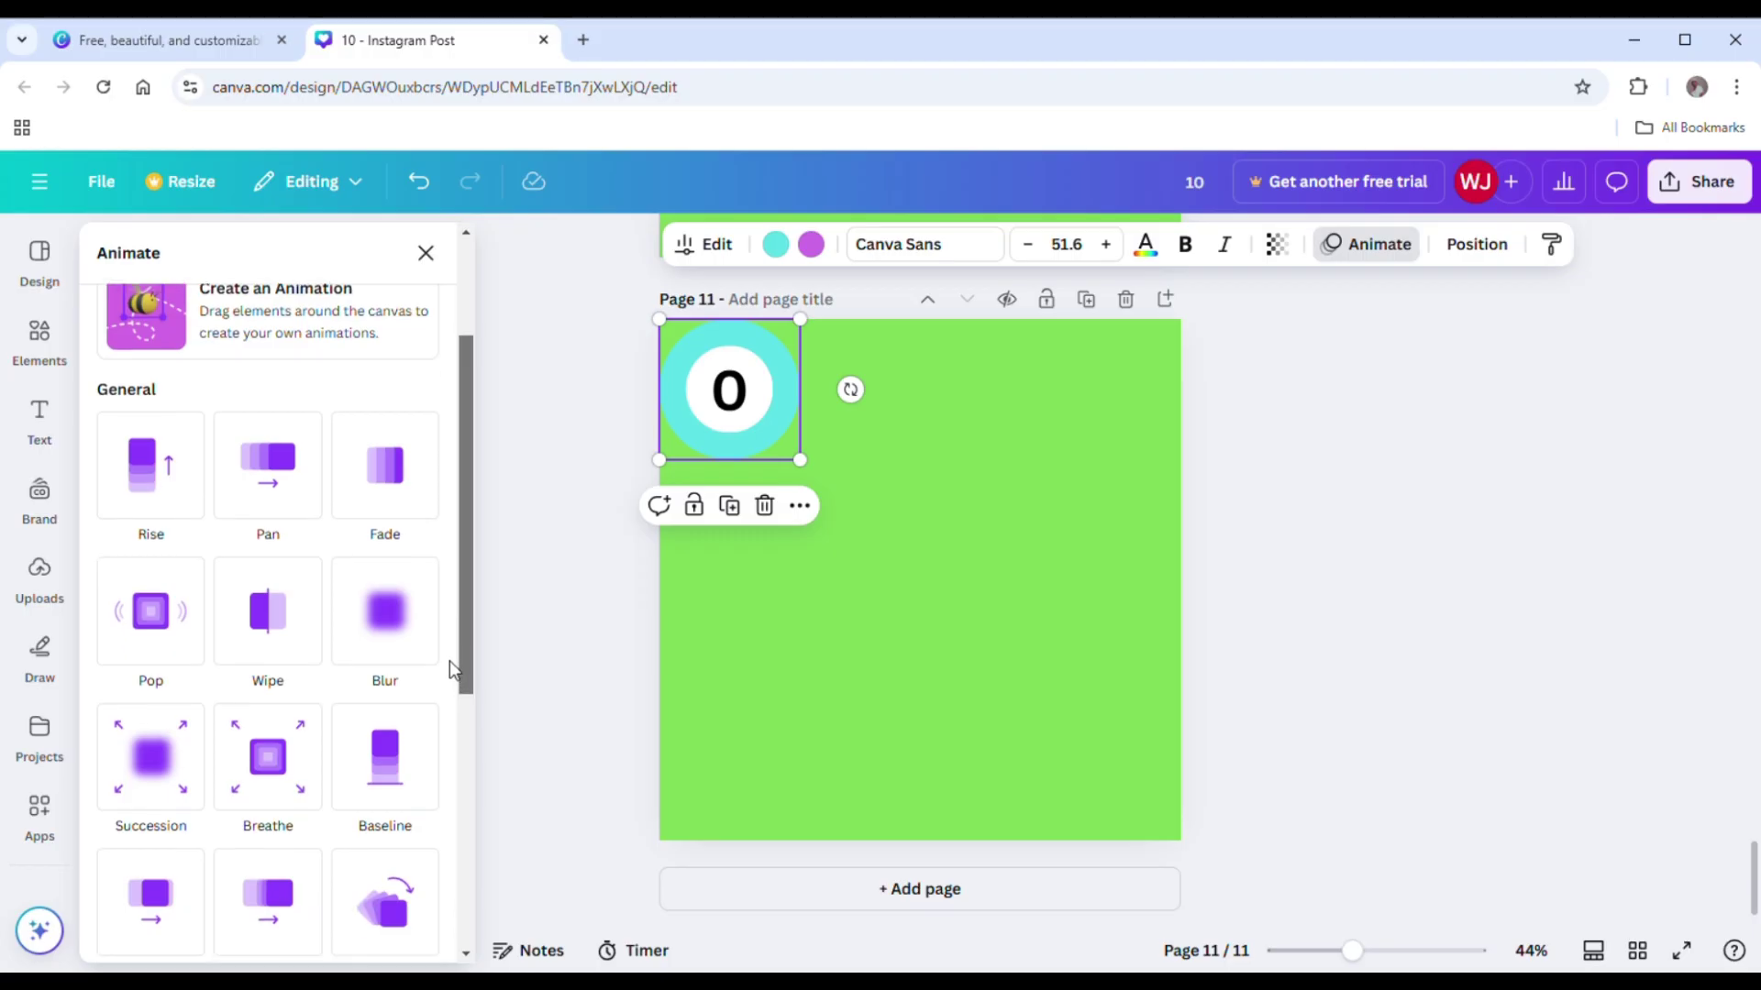
{"action": "left_click", "coordinate": [158, 647]}
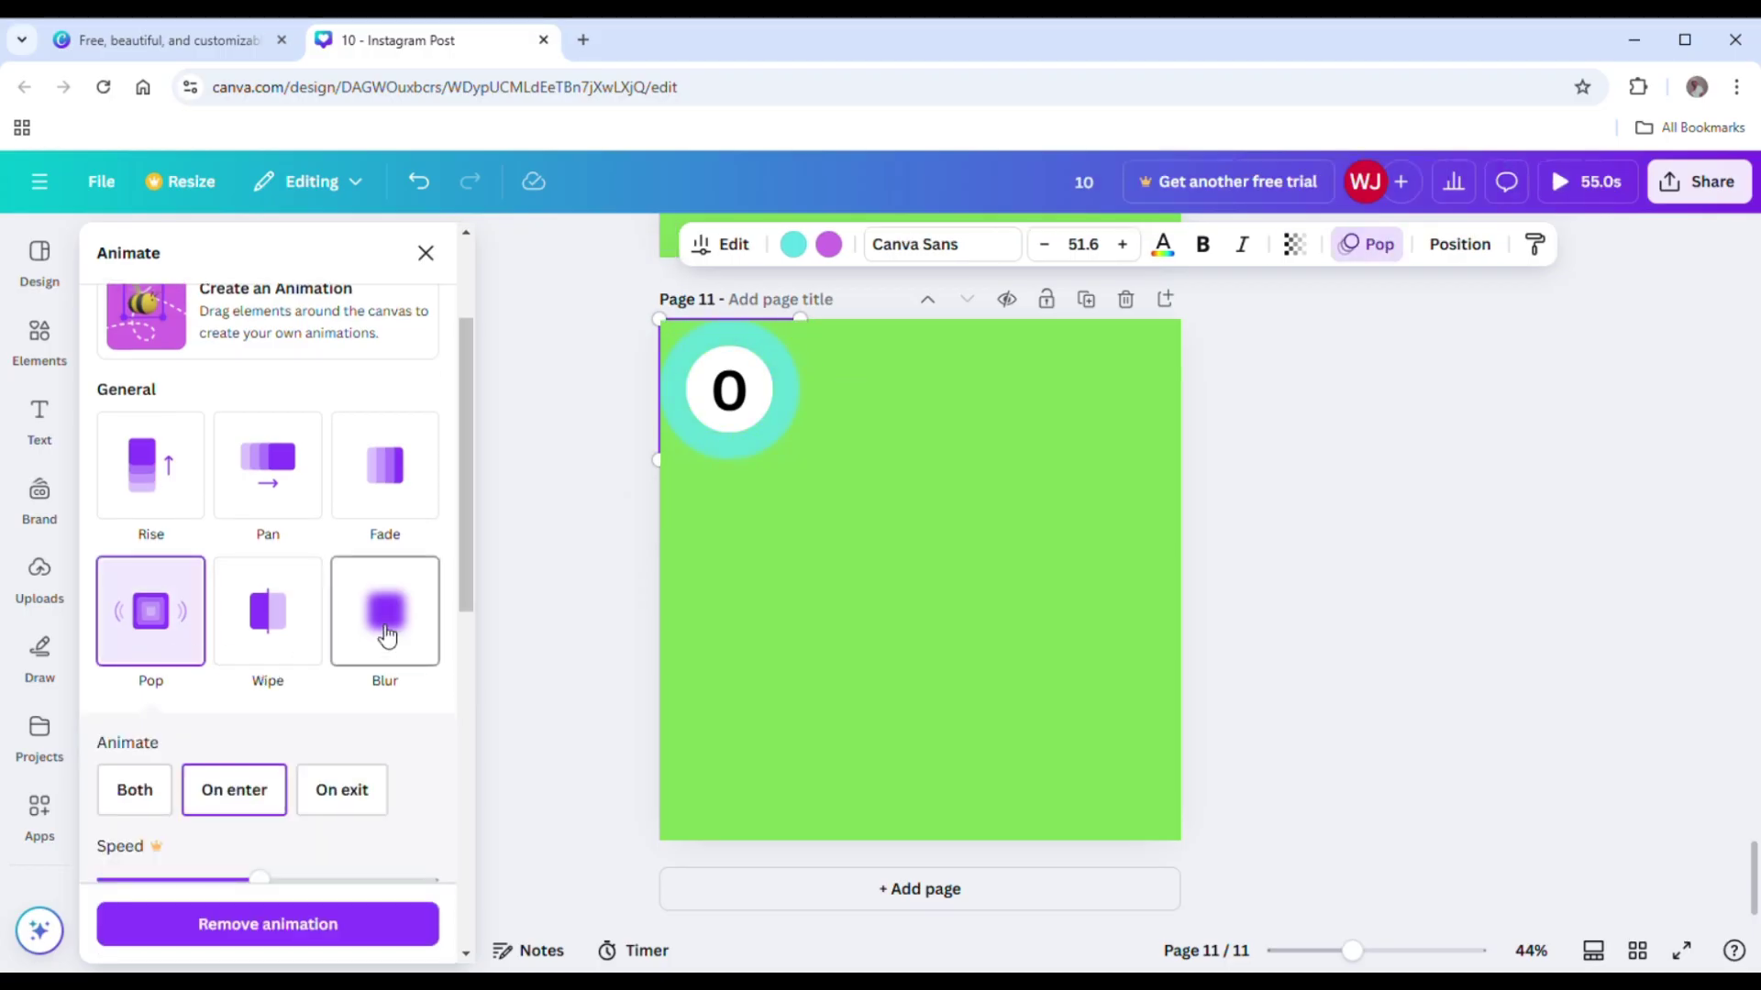
{"action": "left_click_drag", "start_coordinate": [471, 596], "coordinate": [433, 777]}
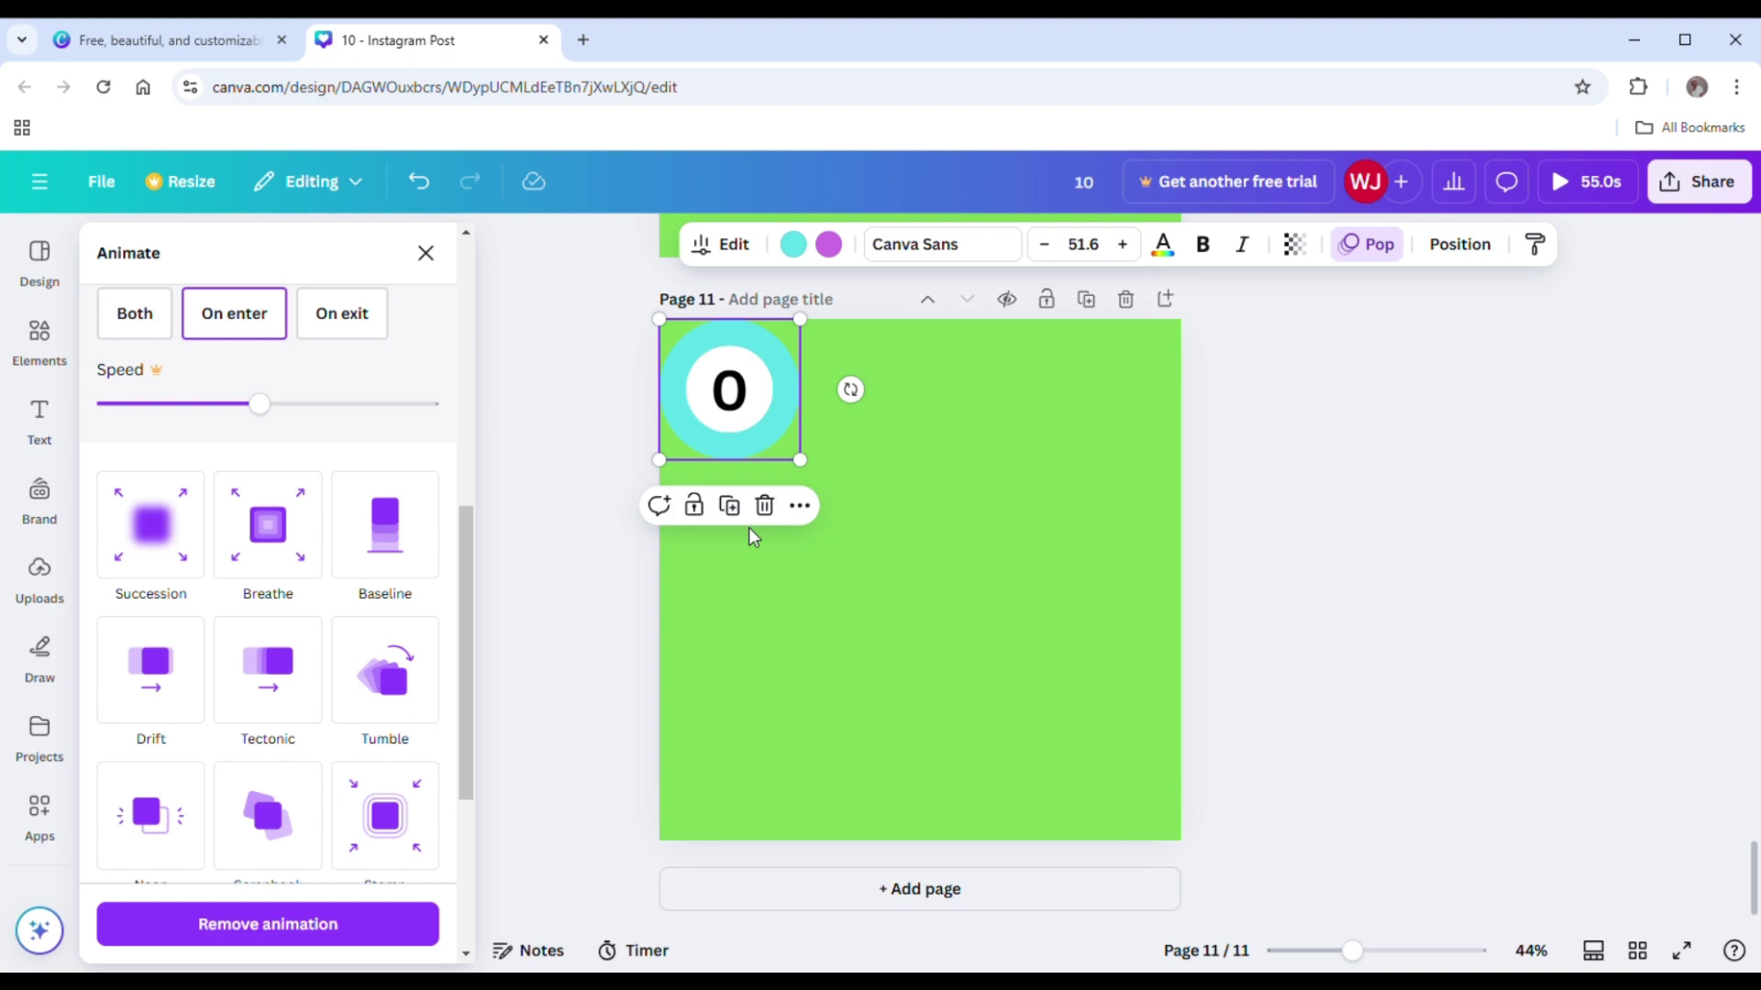
{"action": "left_click", "coordinate": [972, 560]}
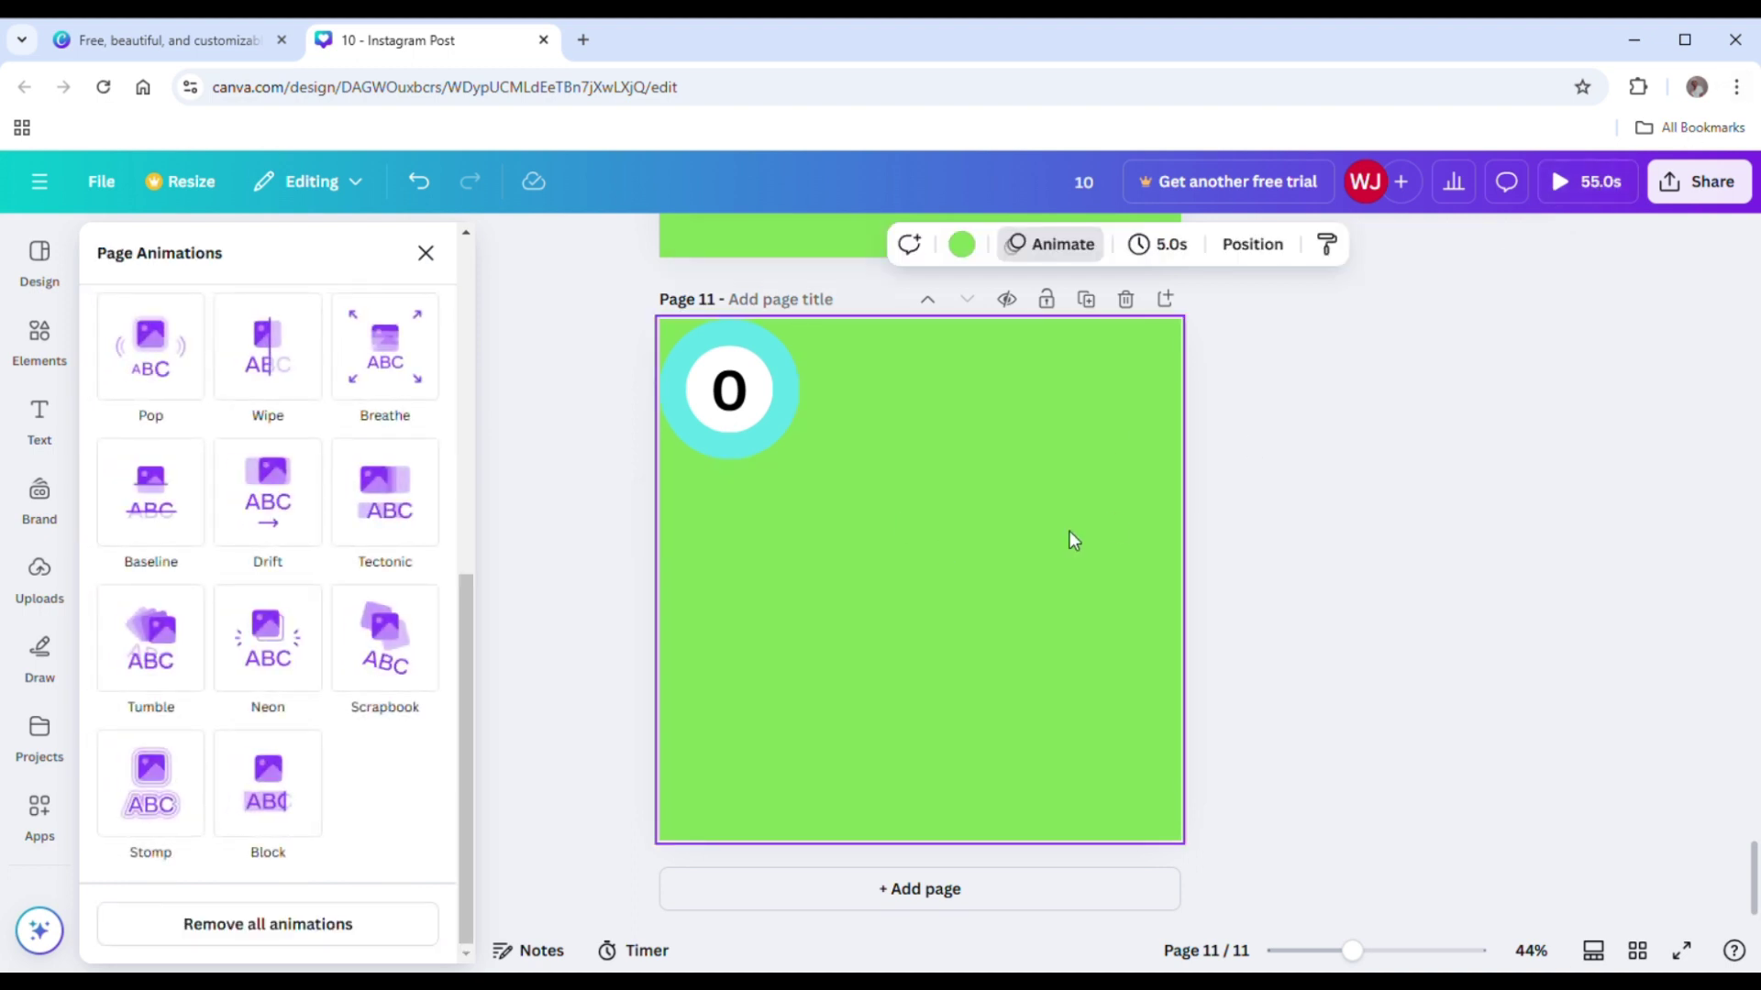
{"action": "left_click", "coordinate": [427, 256]}
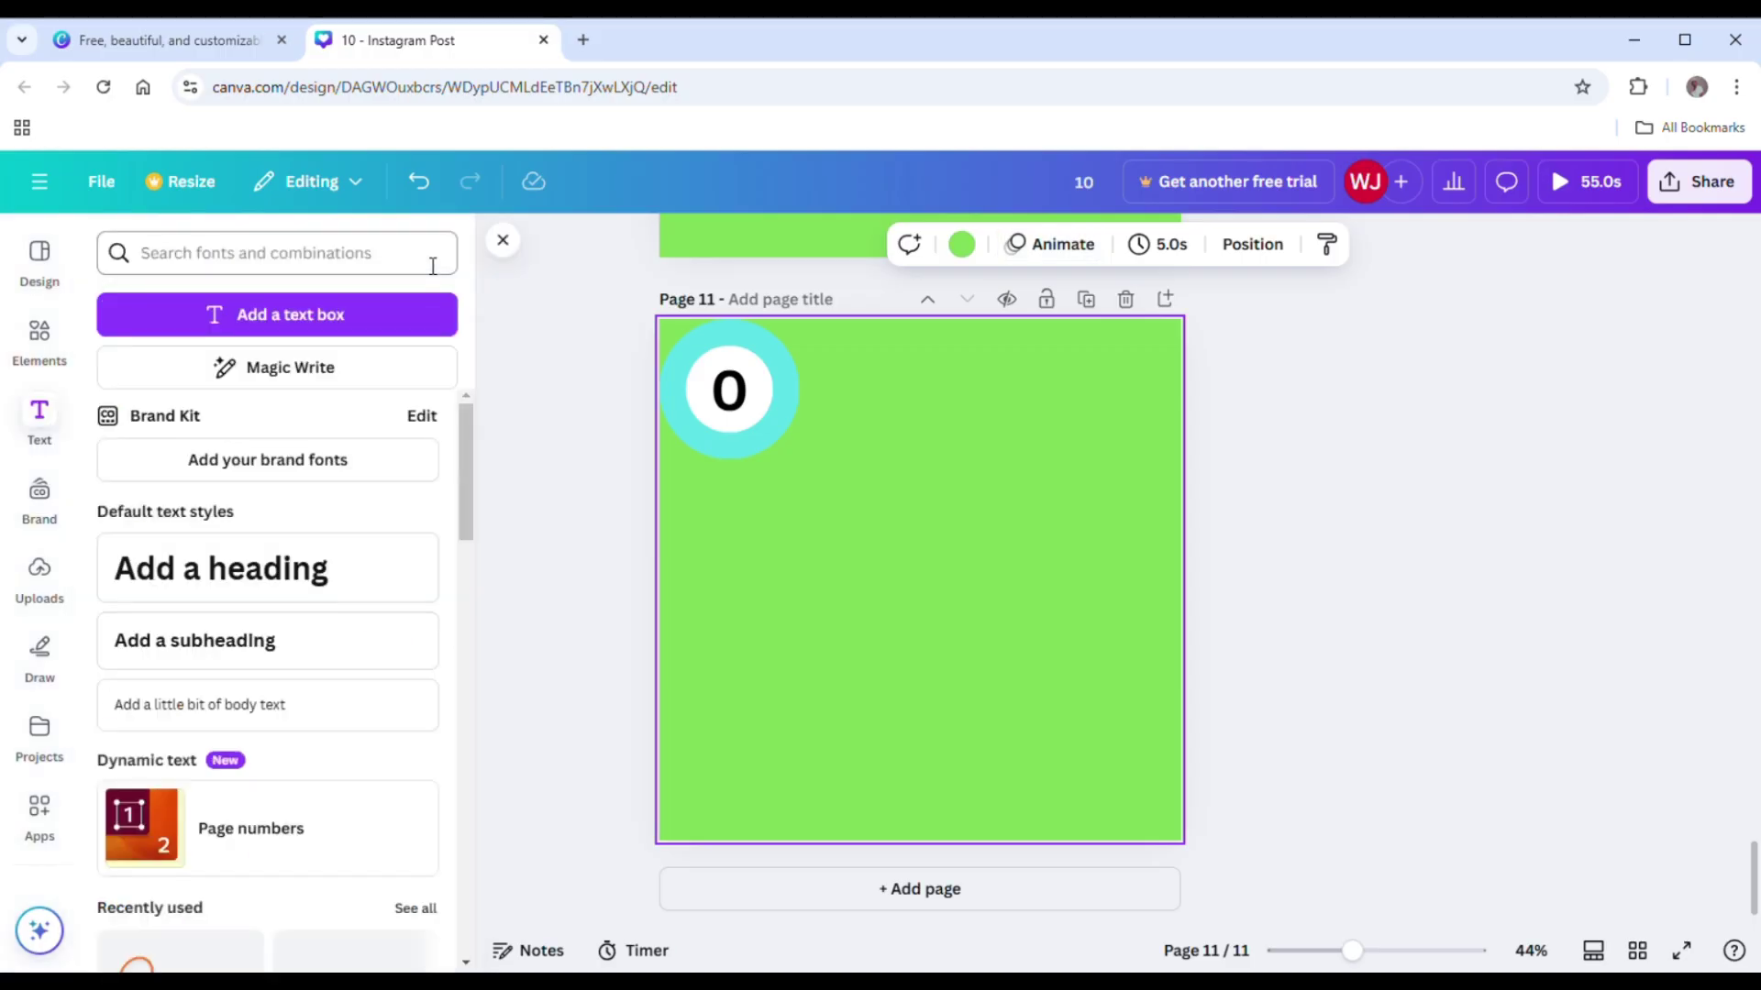
{"action": "left_click", "coordinate": [1423, 720]}
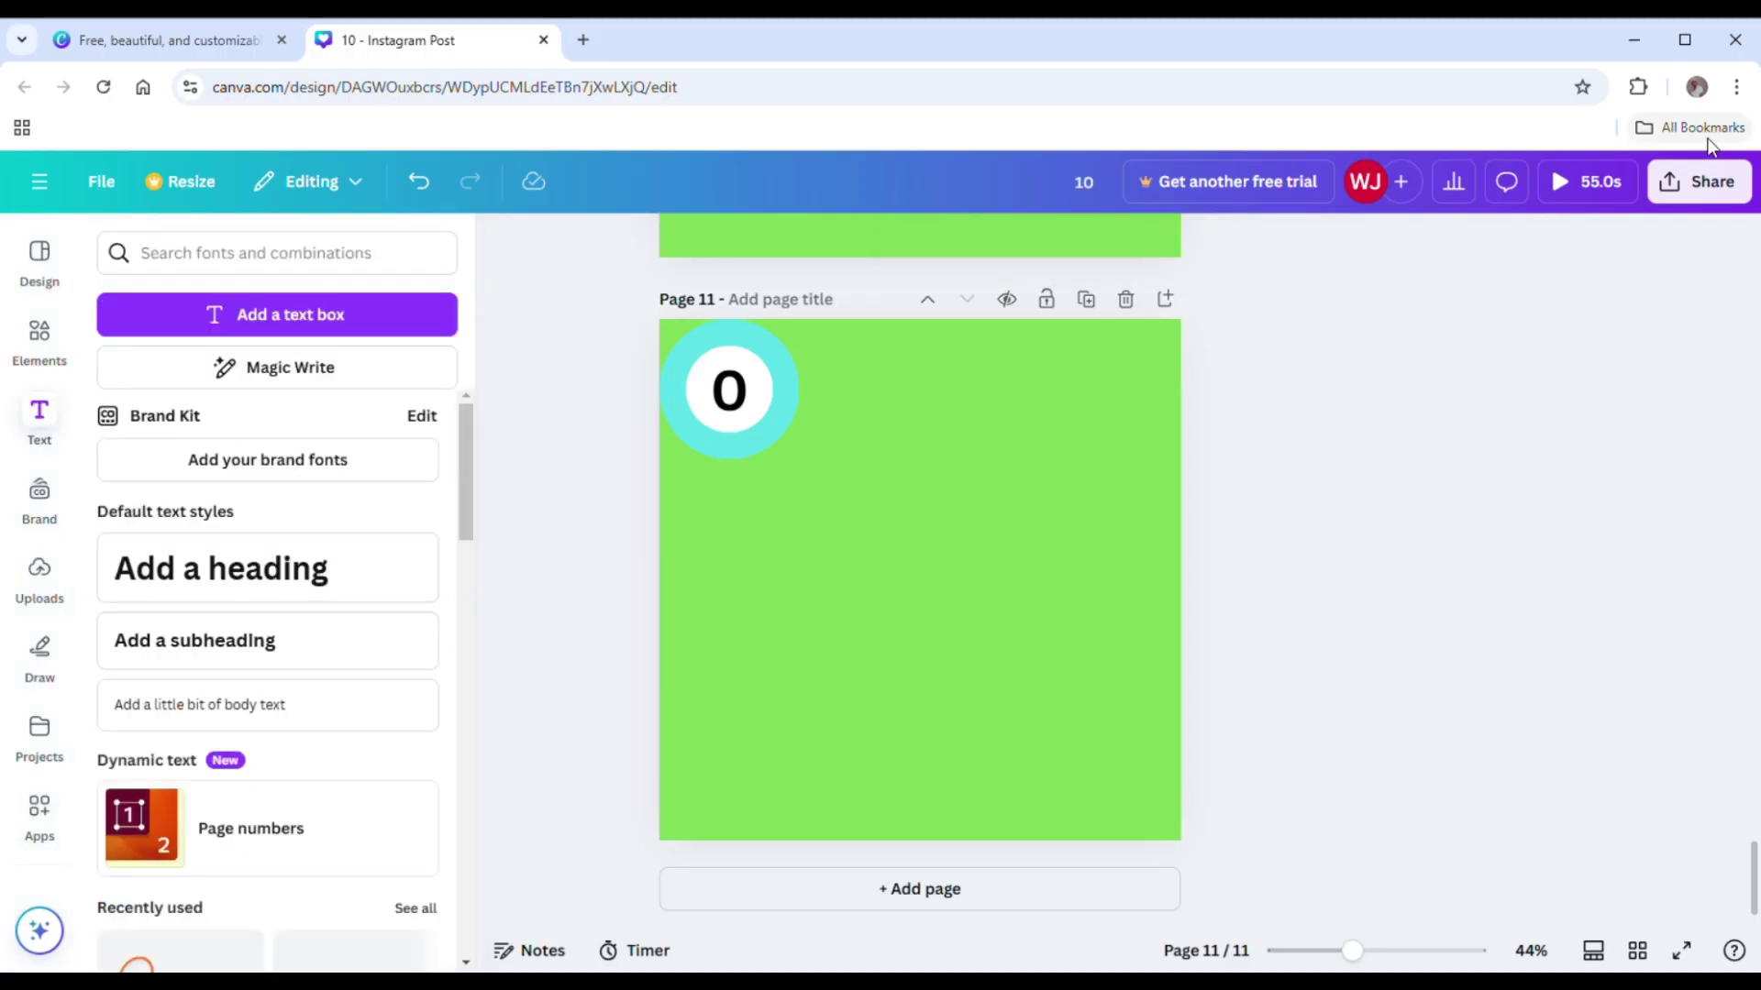
Preview the countdown, and set the page timing to 1 second for all 11 pages
{"action": "left_click", "coordinate": [1599, 181]}
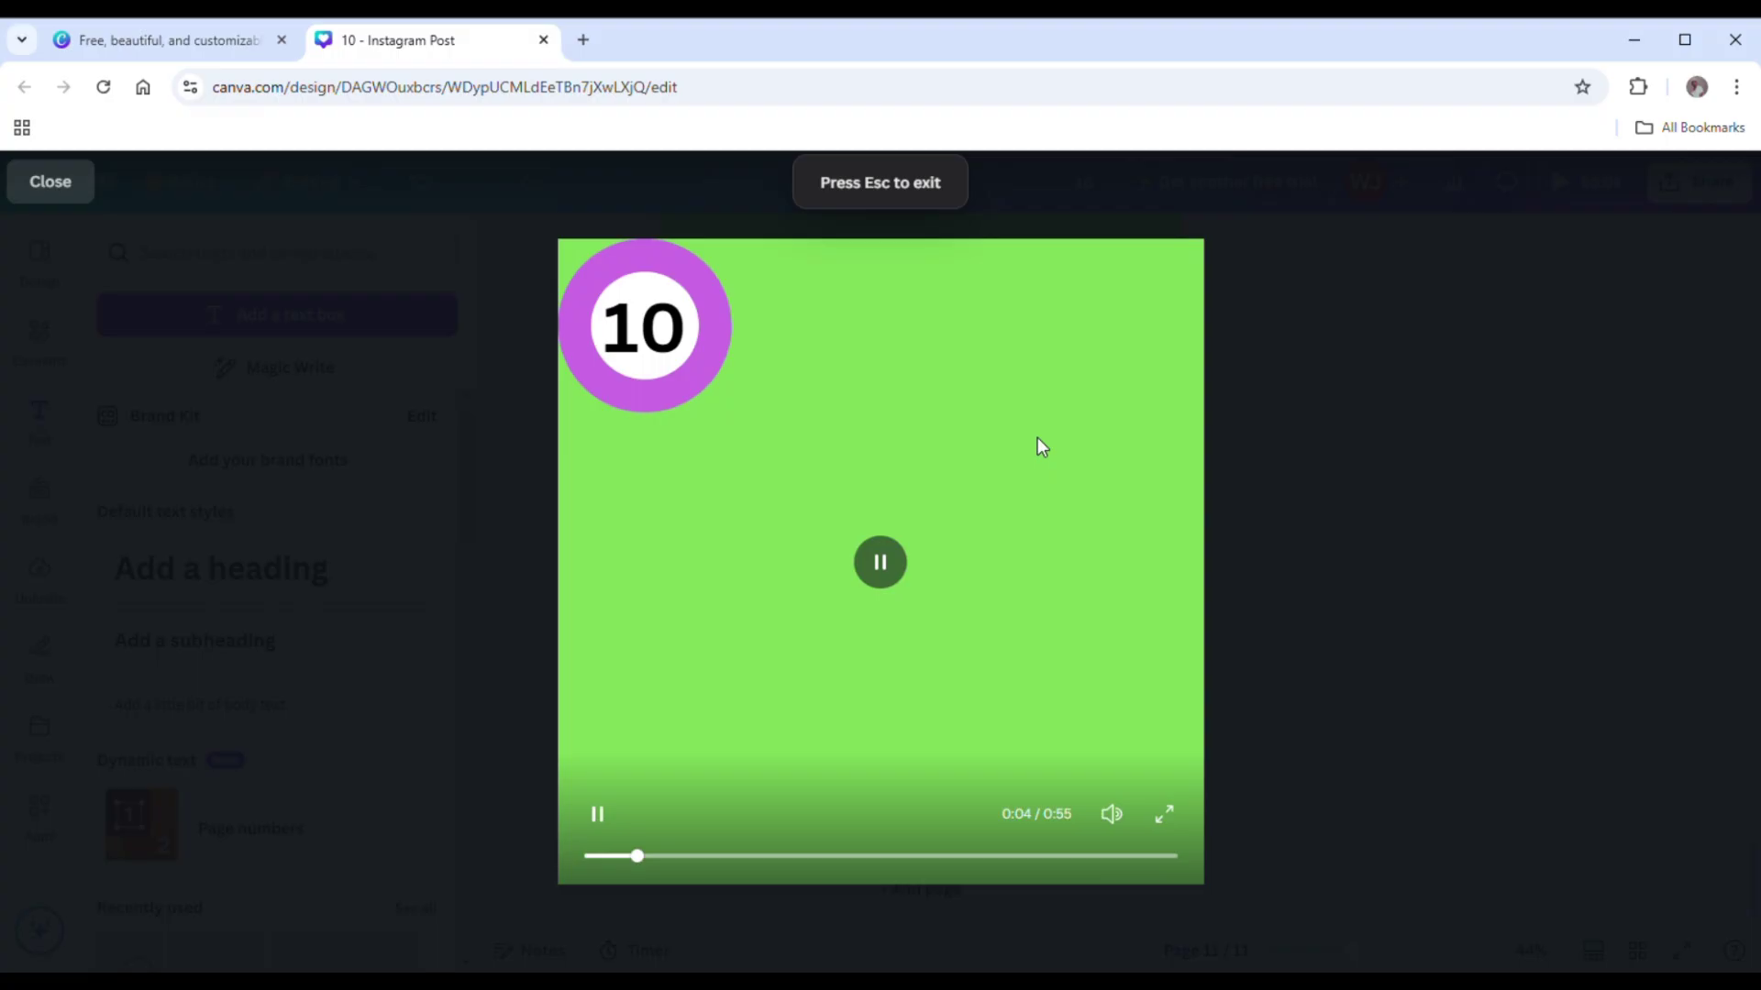
{"action": "key", "text": "Escape"}
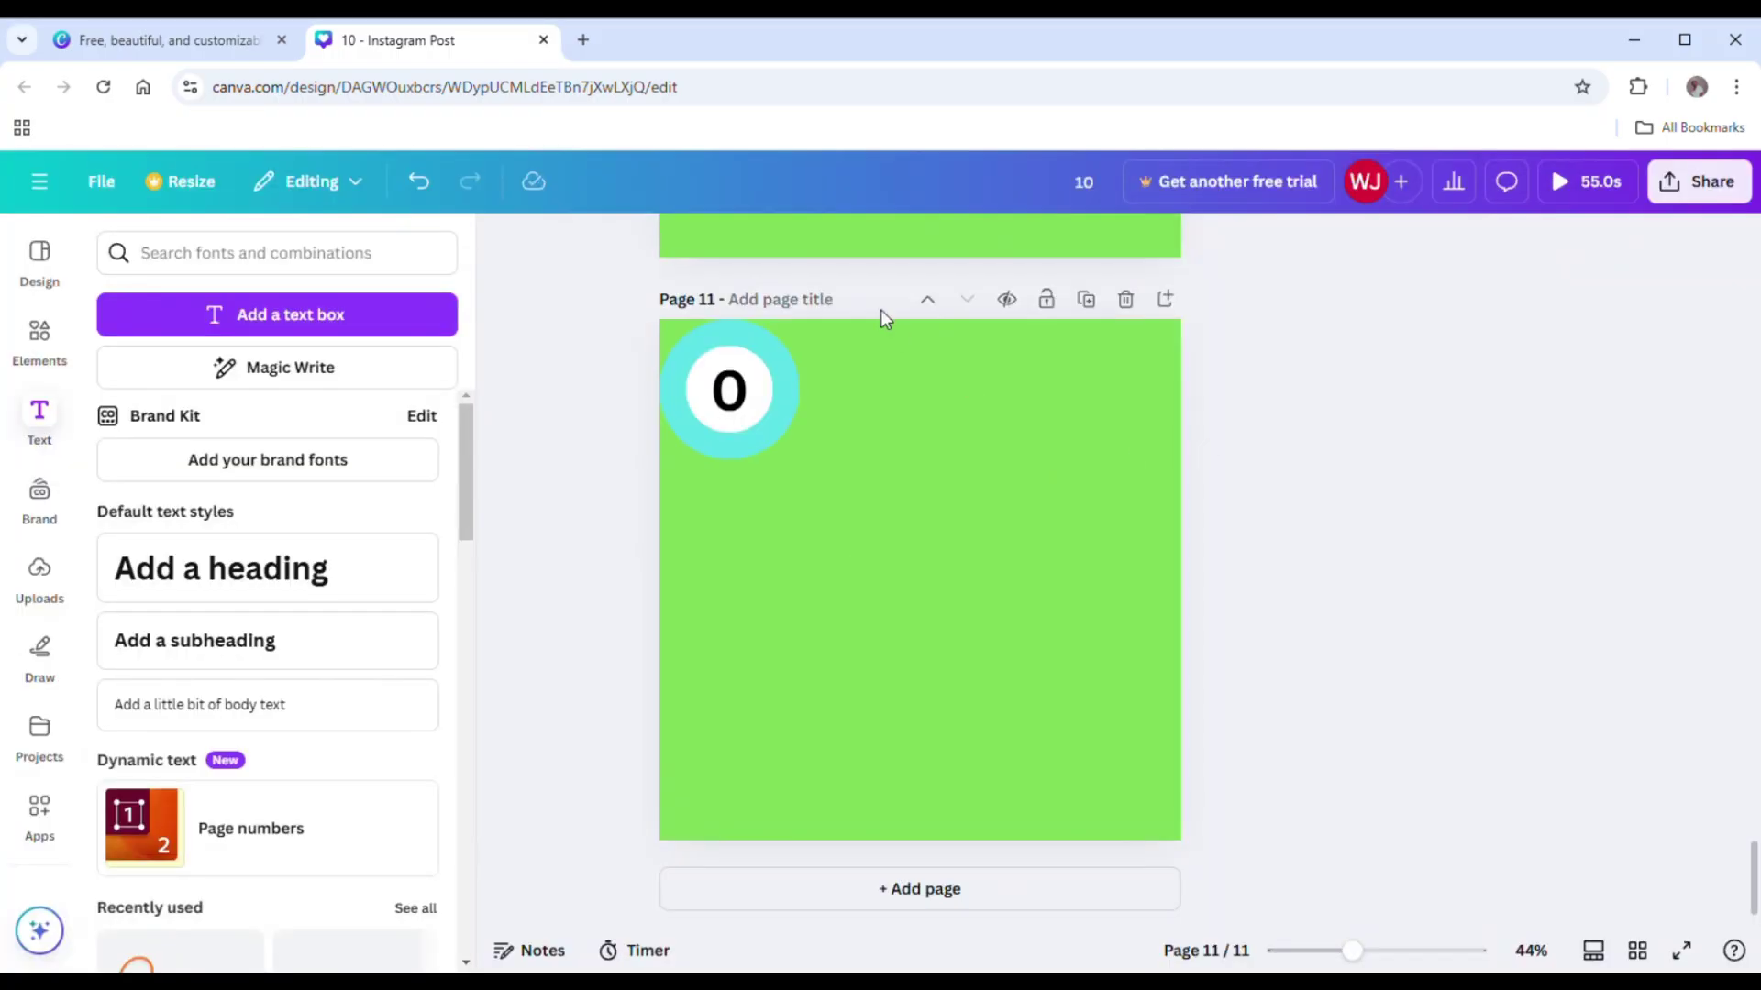
{"action": "left_click", "coordinate": [838, 252]}
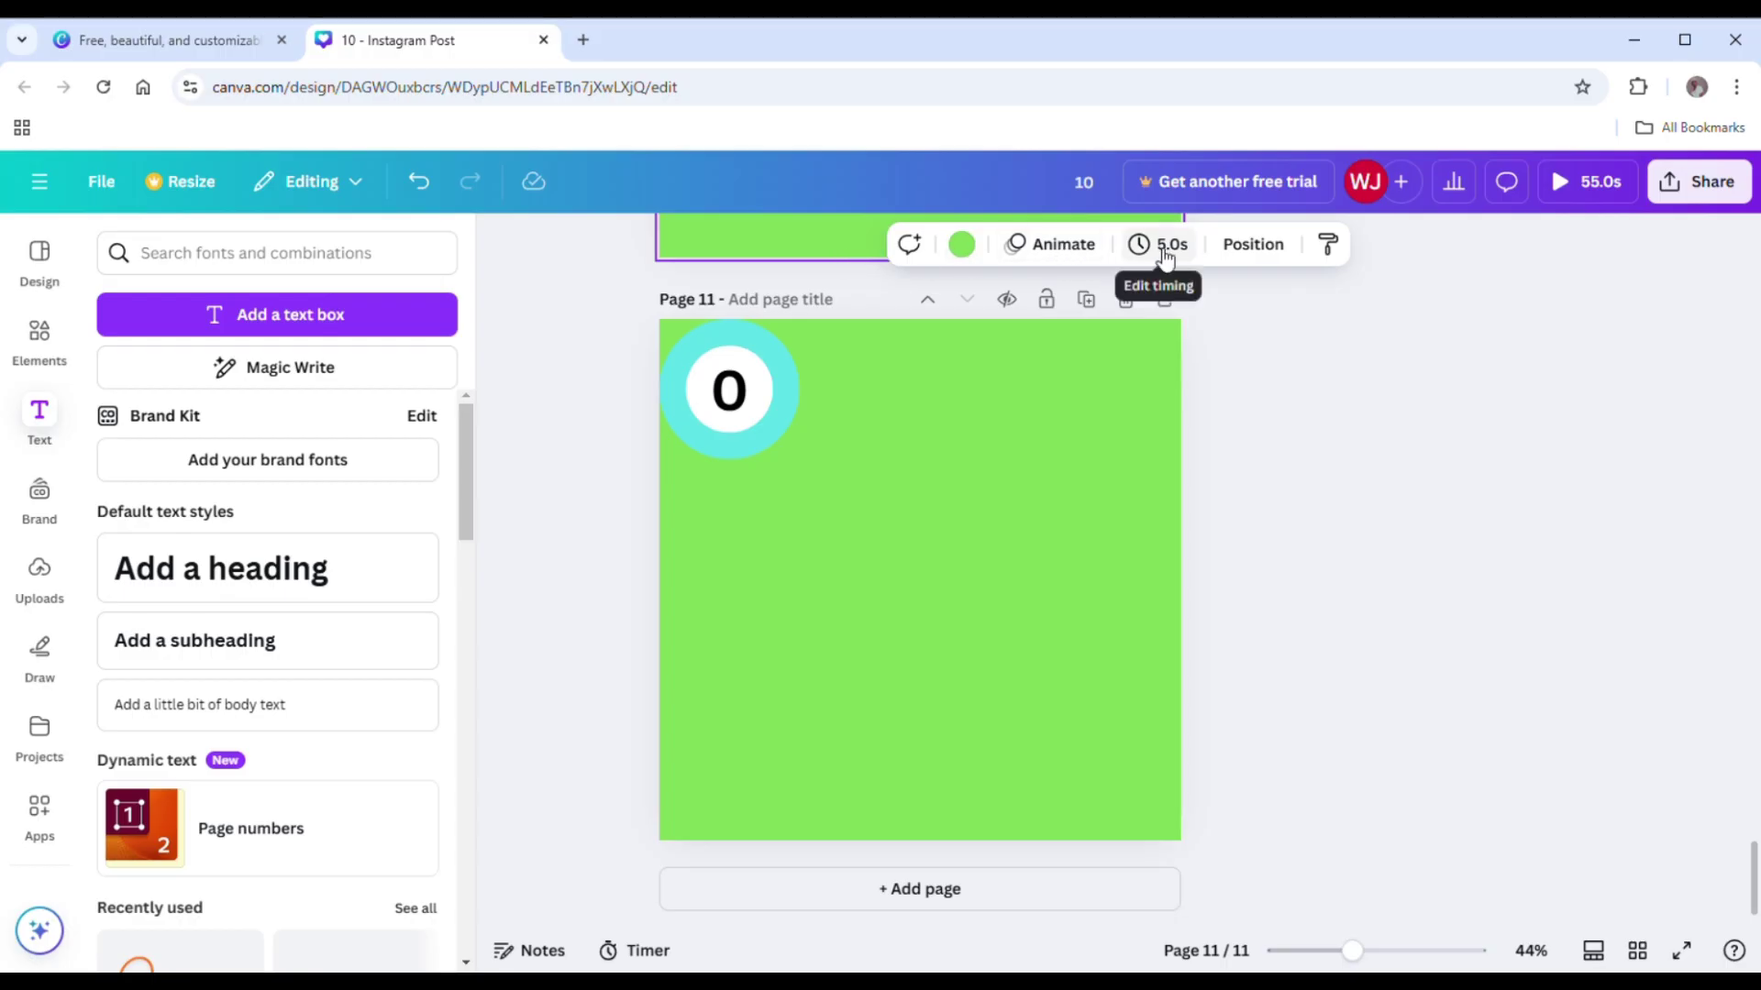
{"action": "left_click", "coordinate": [955, 519]}
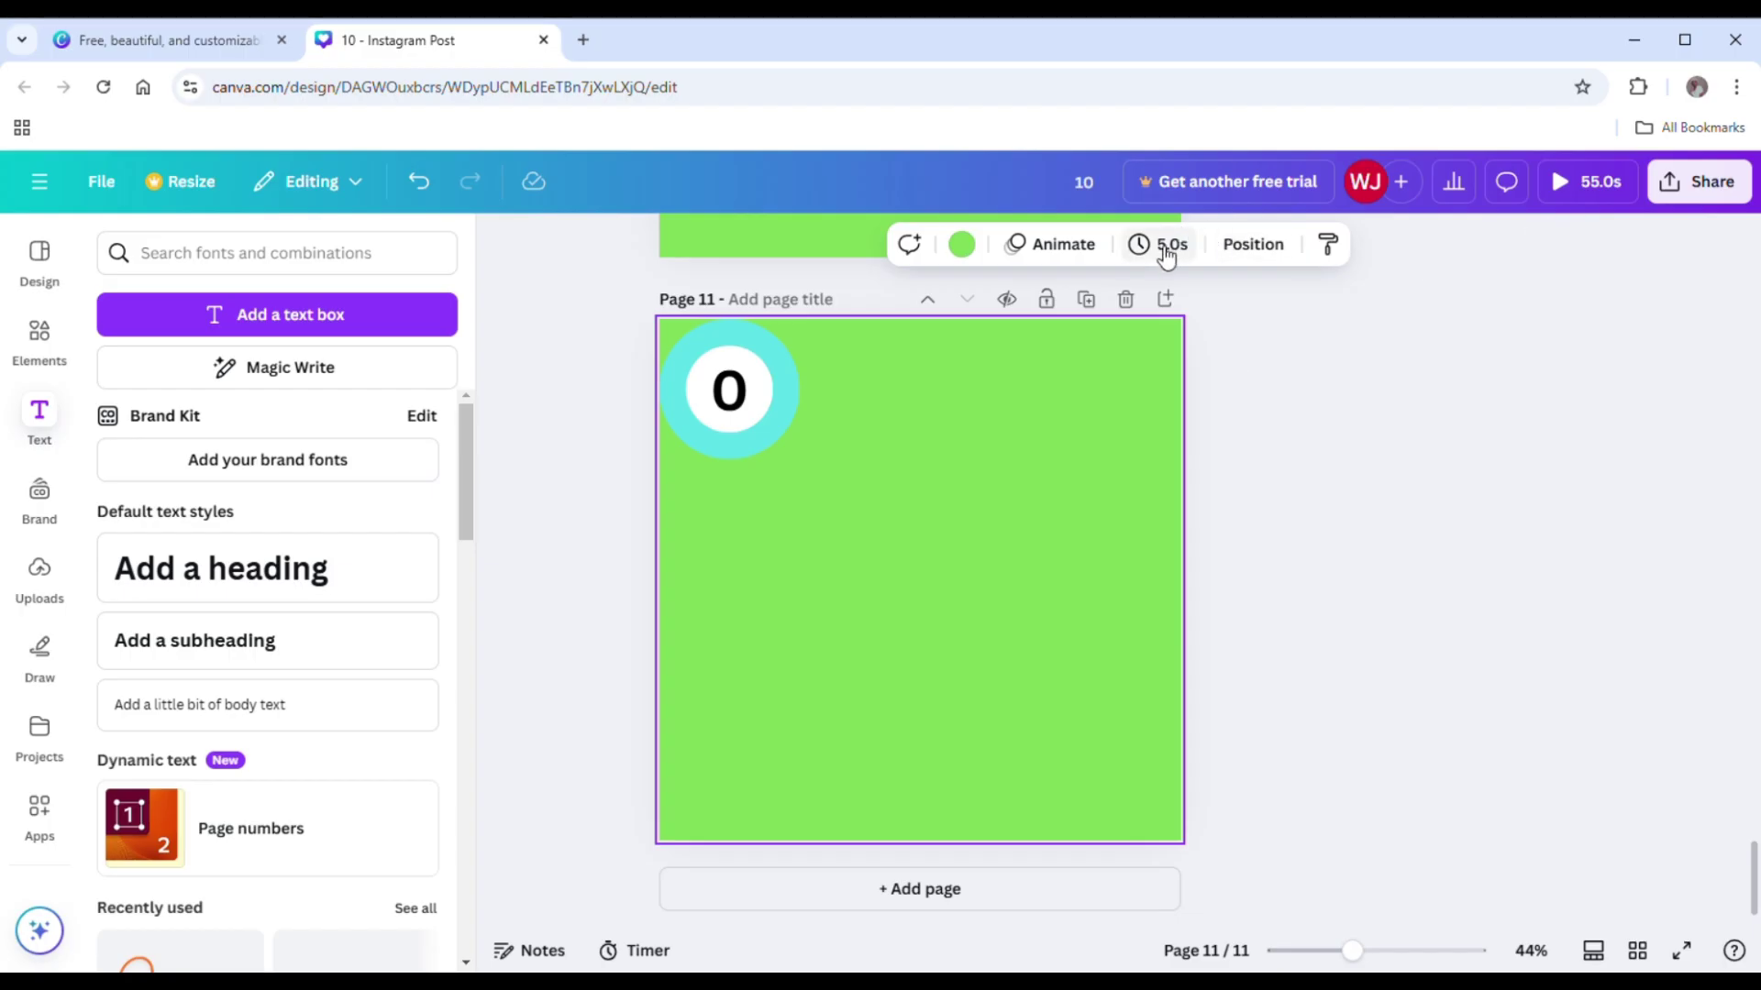
{"action": "left_click", "coordinate": [1163, 246]}
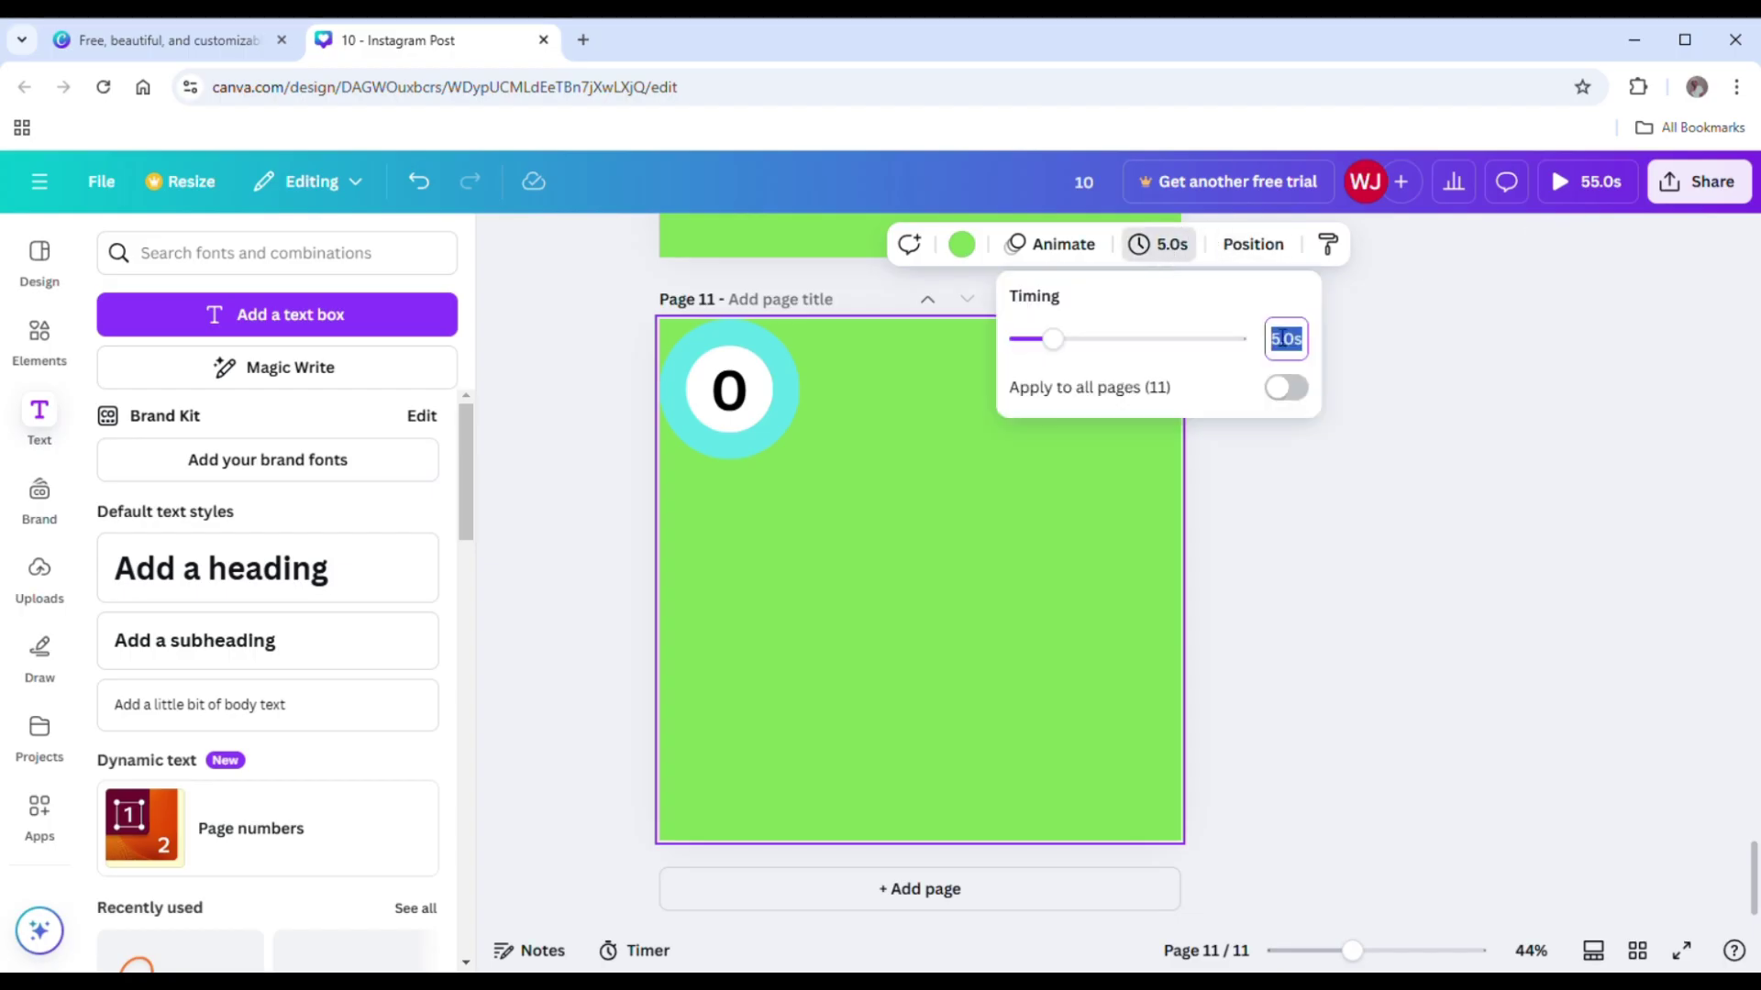
{"action": "key", "text": "BackSpace"}
{"action": "type", "text": "1"}
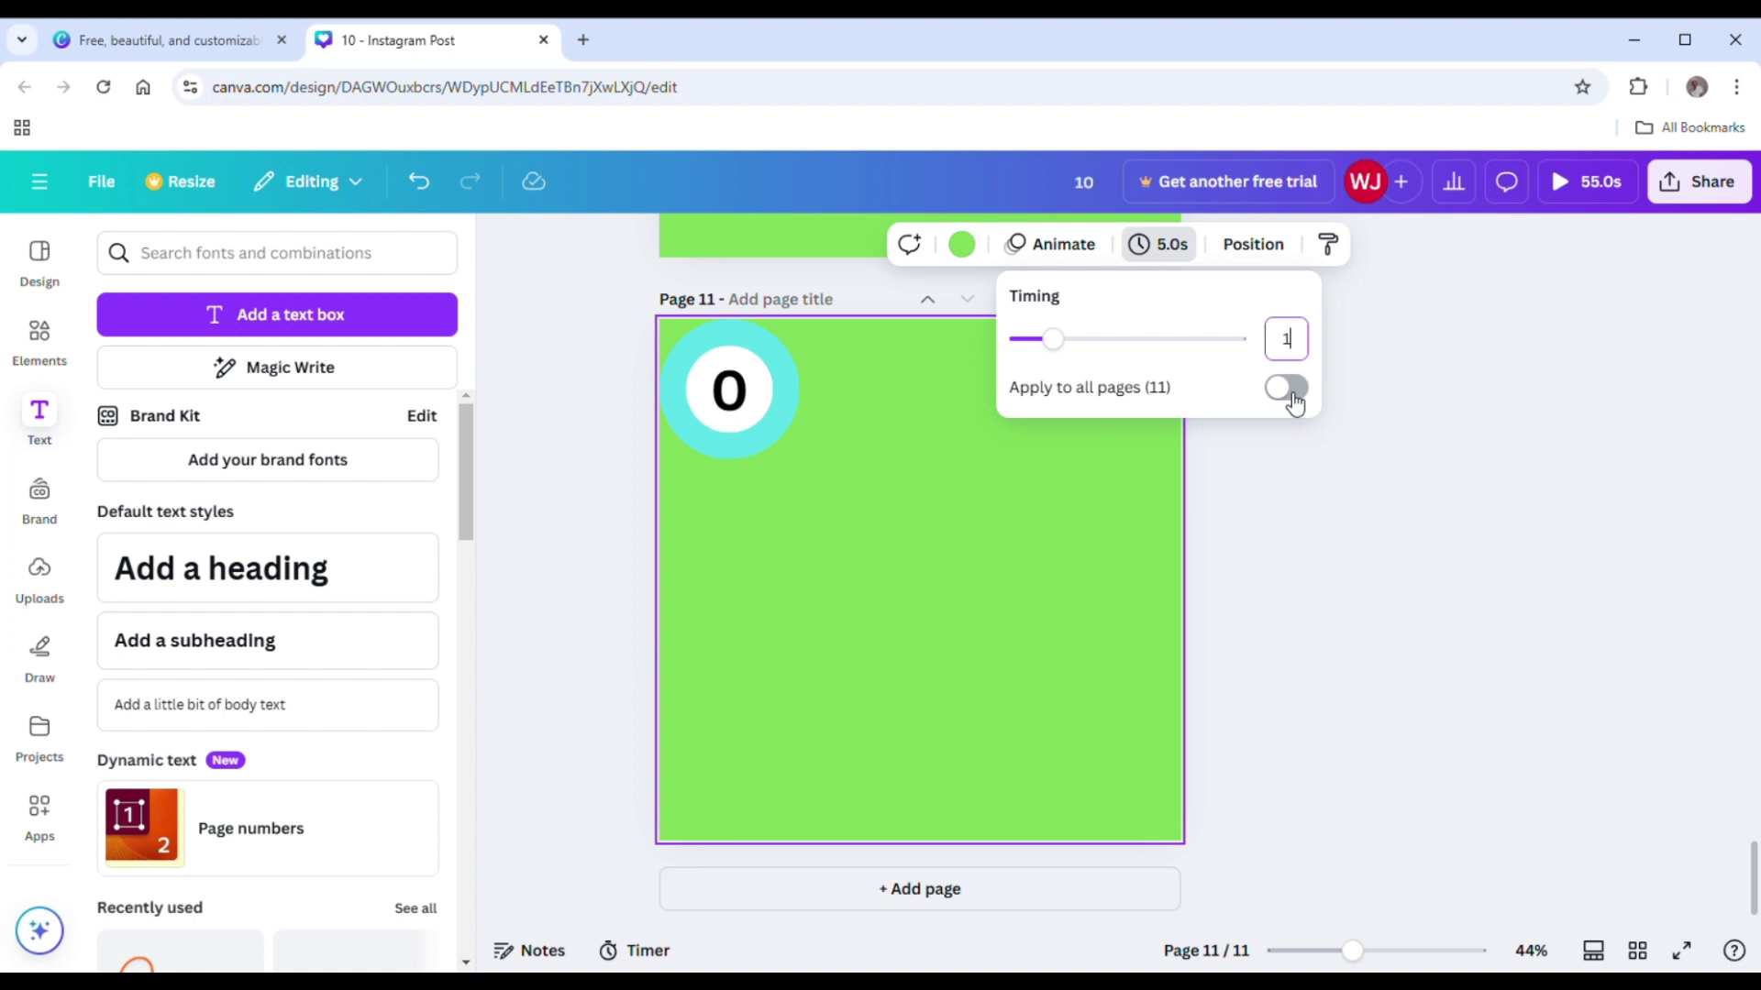
{"action": "key", "text": "Return"}
{"action": "left_click", "coordinate": [1291, 390]}
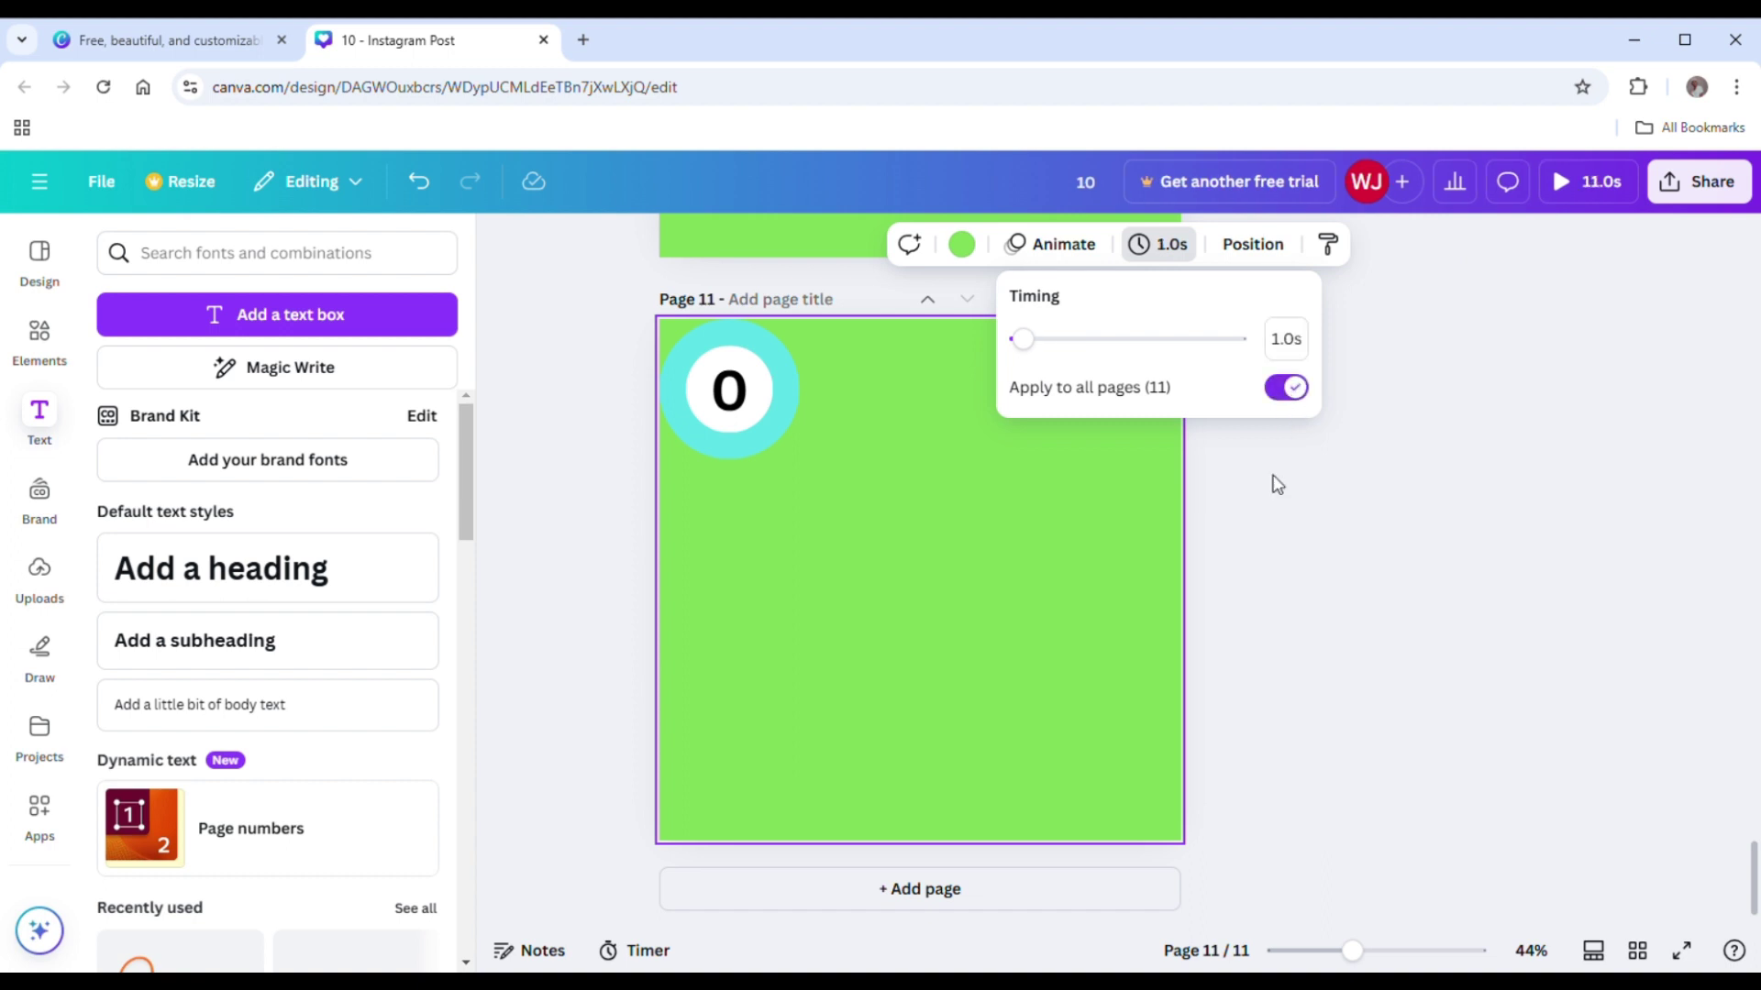
{"action": "left_click", "coordinate": [1266, 573]}
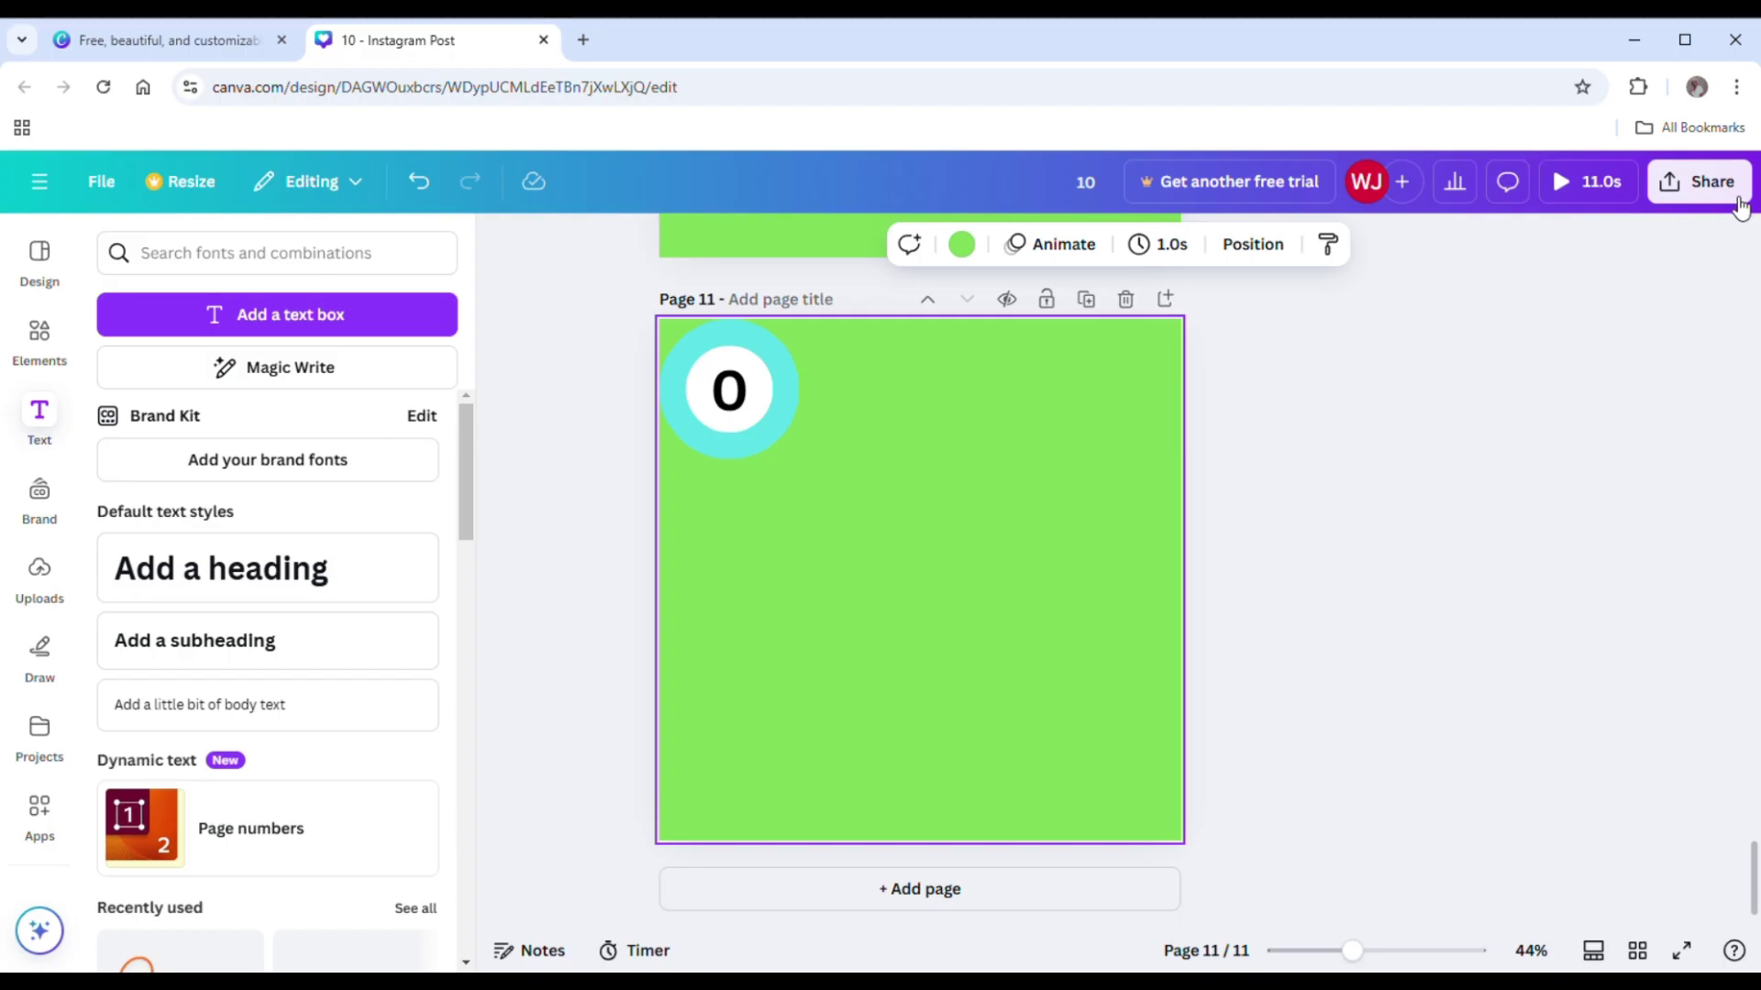
Download all 11 pages of the countdown as an MP4 video
{"action": "left_click", "coordinate": [1733, 195]}
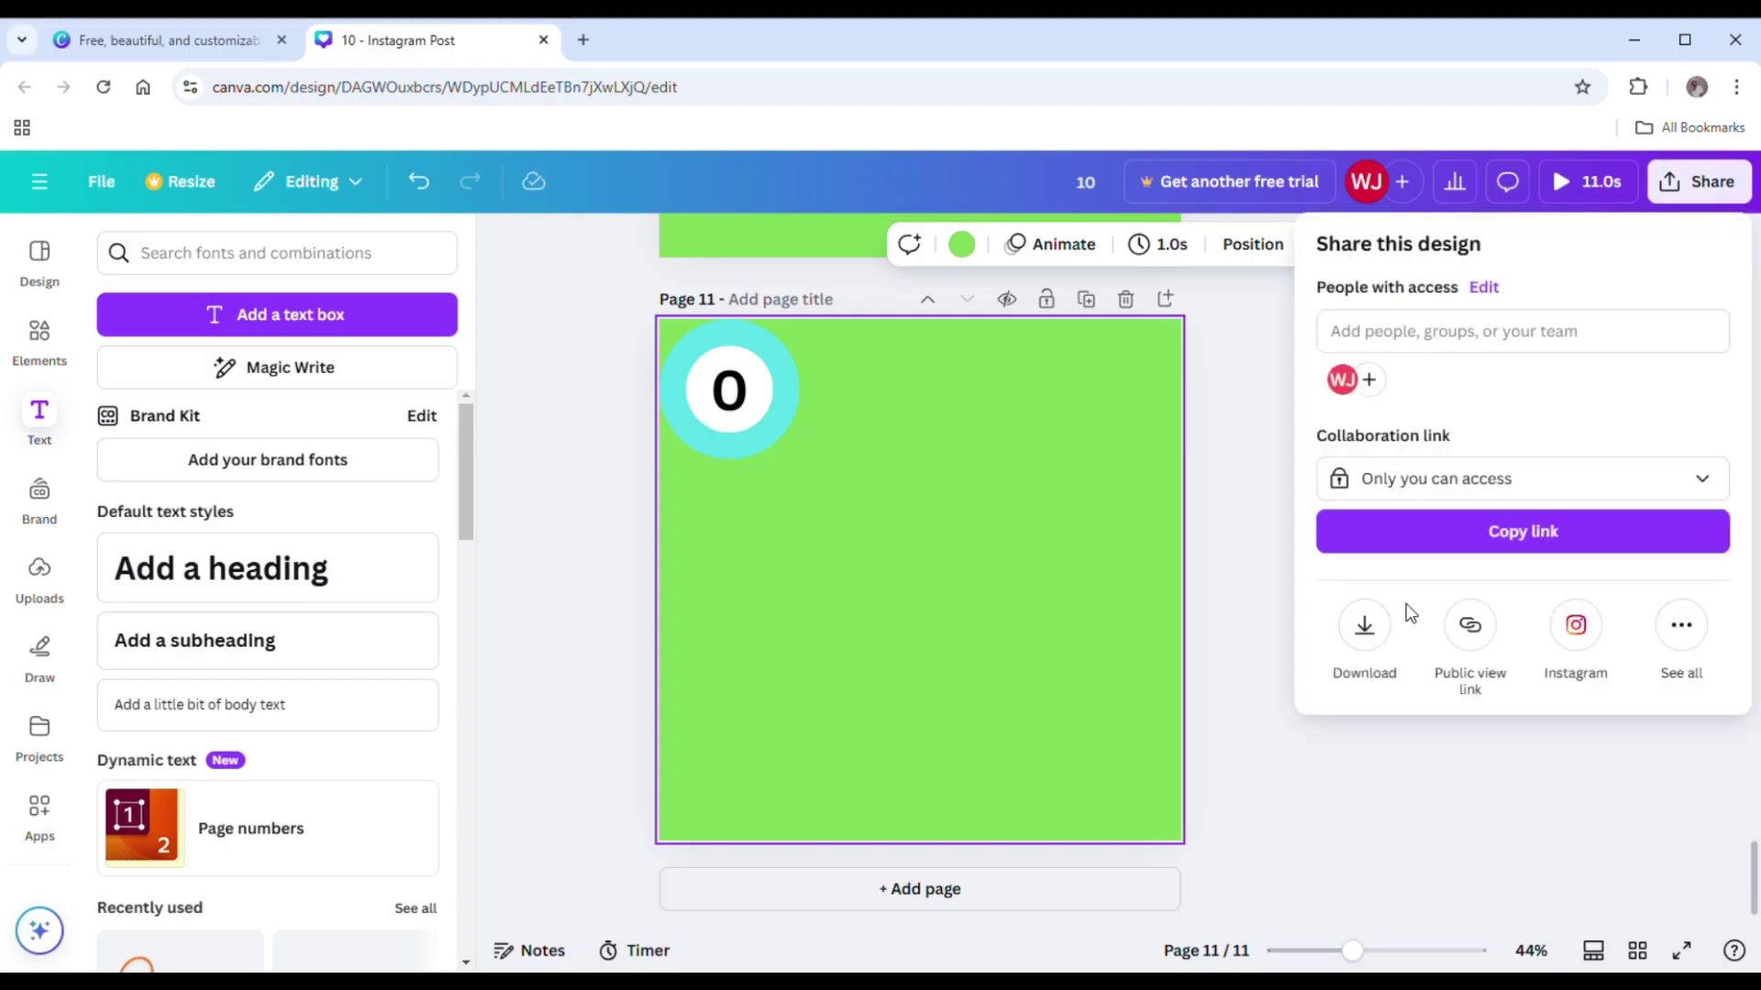
{"action": "left_click", "coordinate": [1366, 627]}
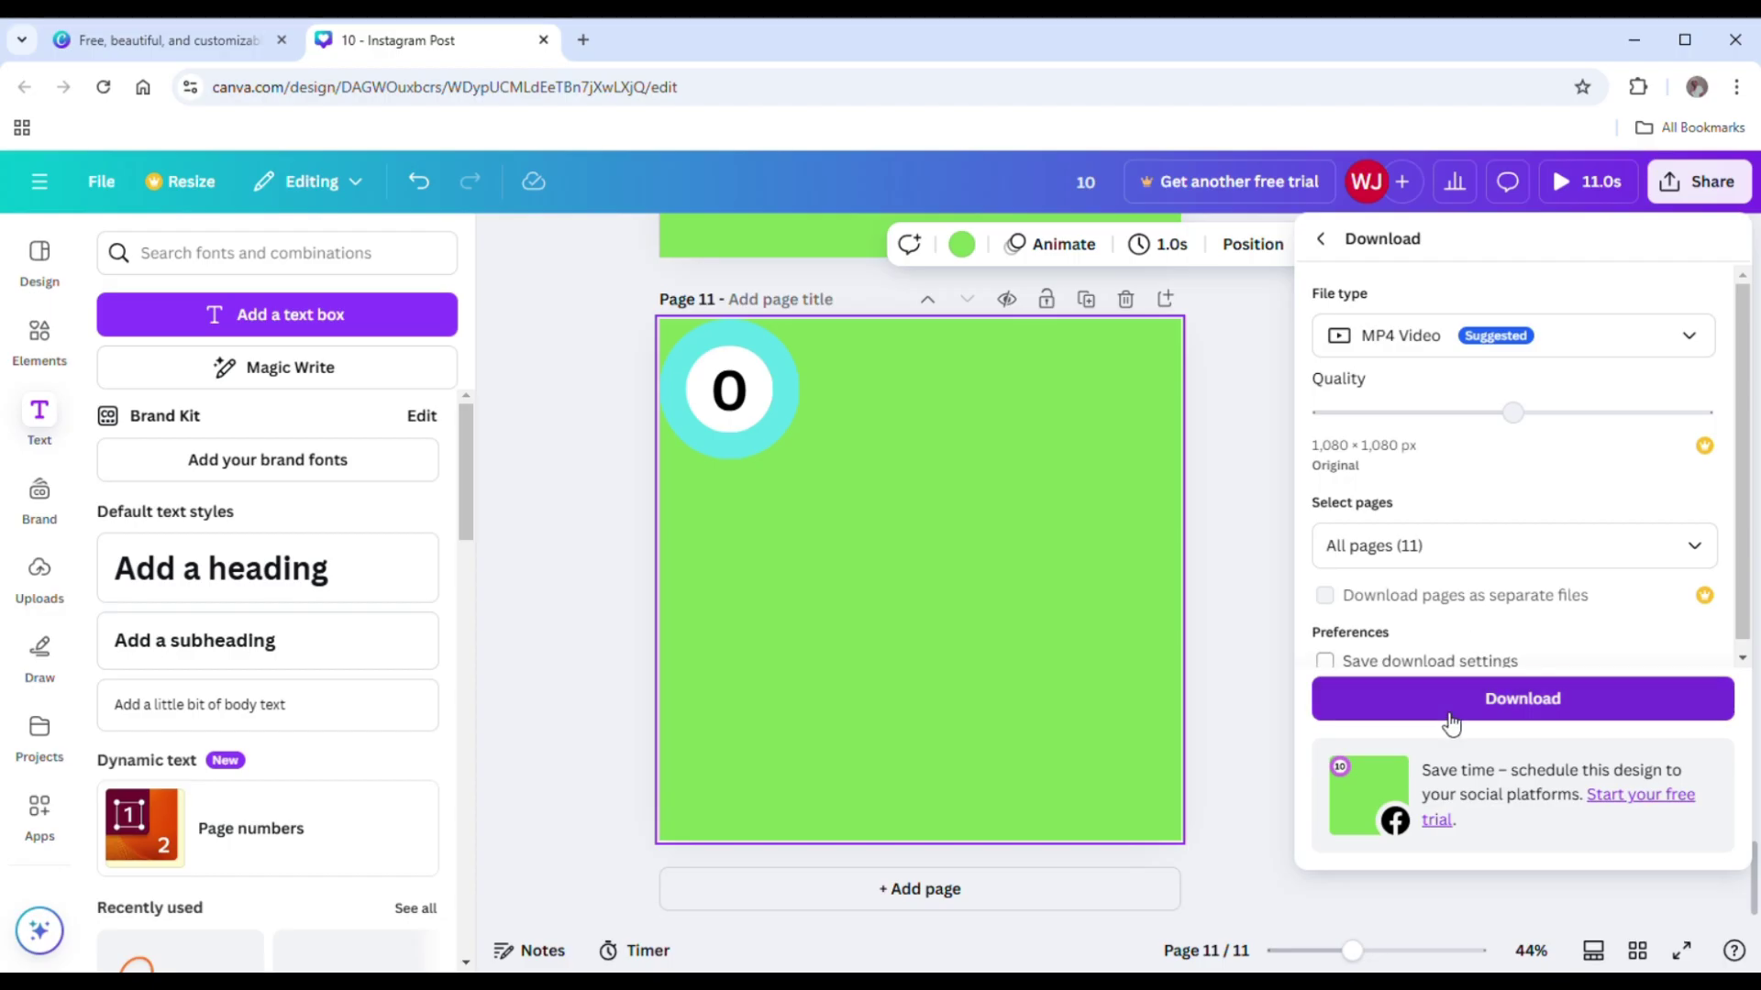
{"action": "left_click", "coordinate": [1453, 717]}
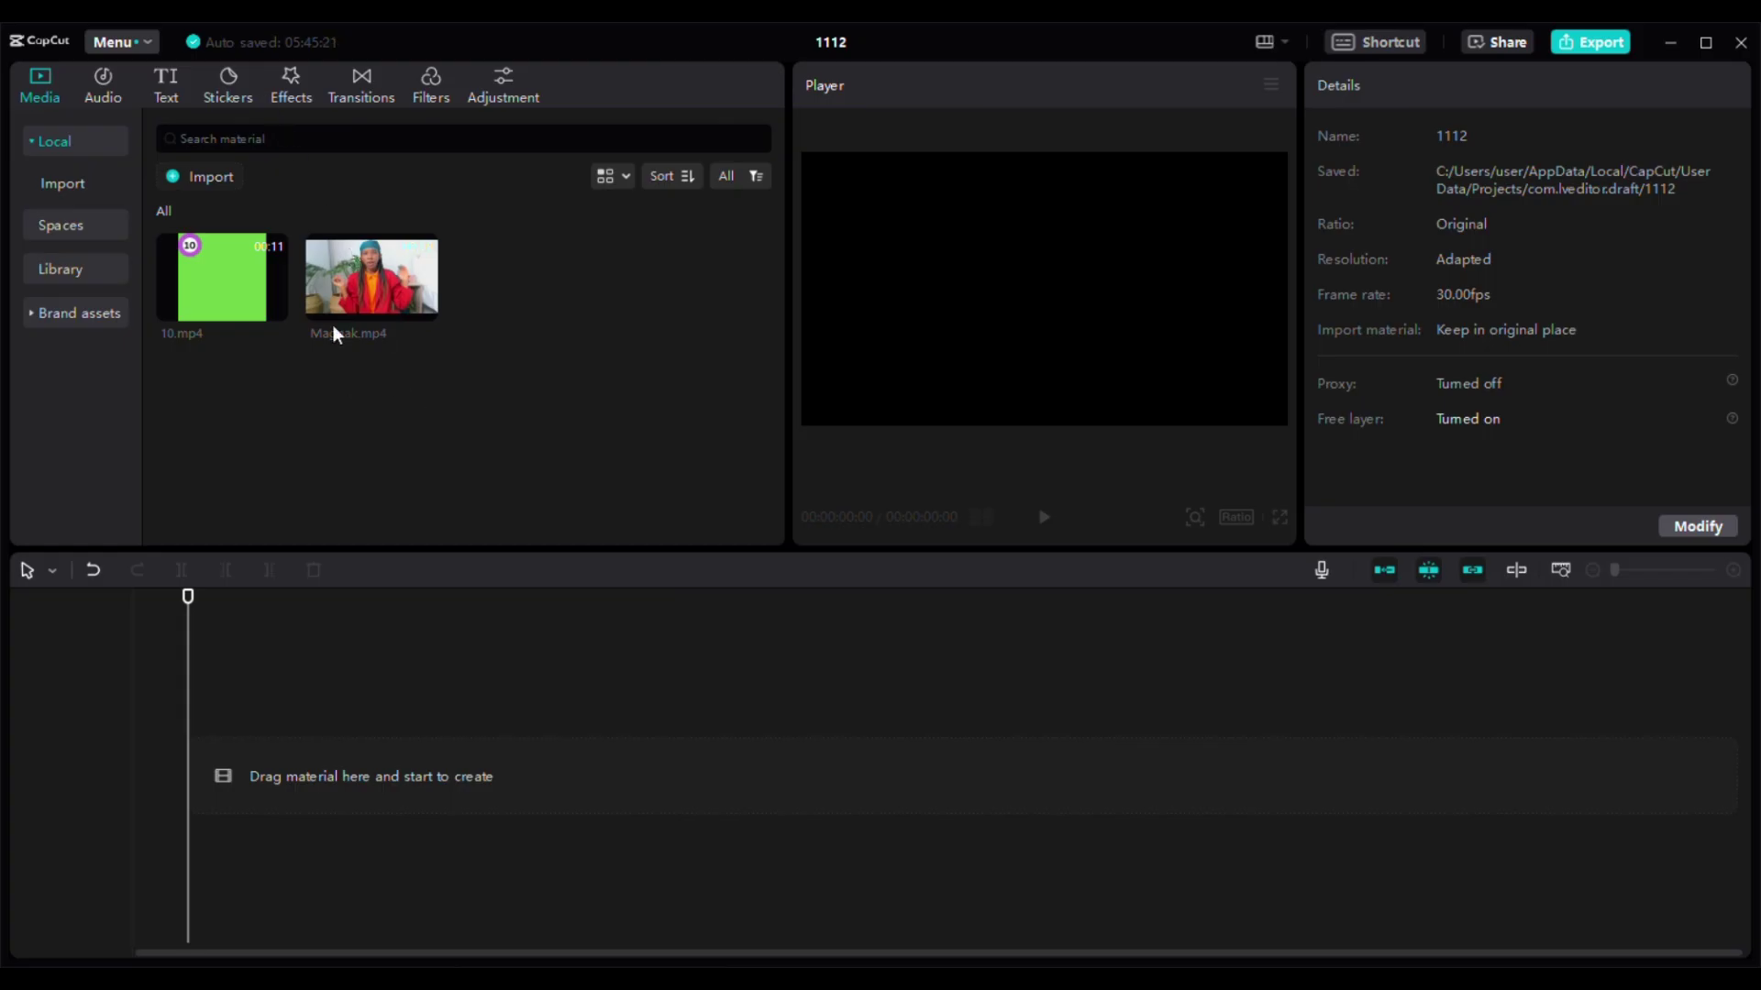
Add Magnak.mp4 and 10.mp4 to the timeline, placing 10.mp4 on a track above Magnak.mp4 at the start
{"action": "left_click", "coordinate": [361, 281]}
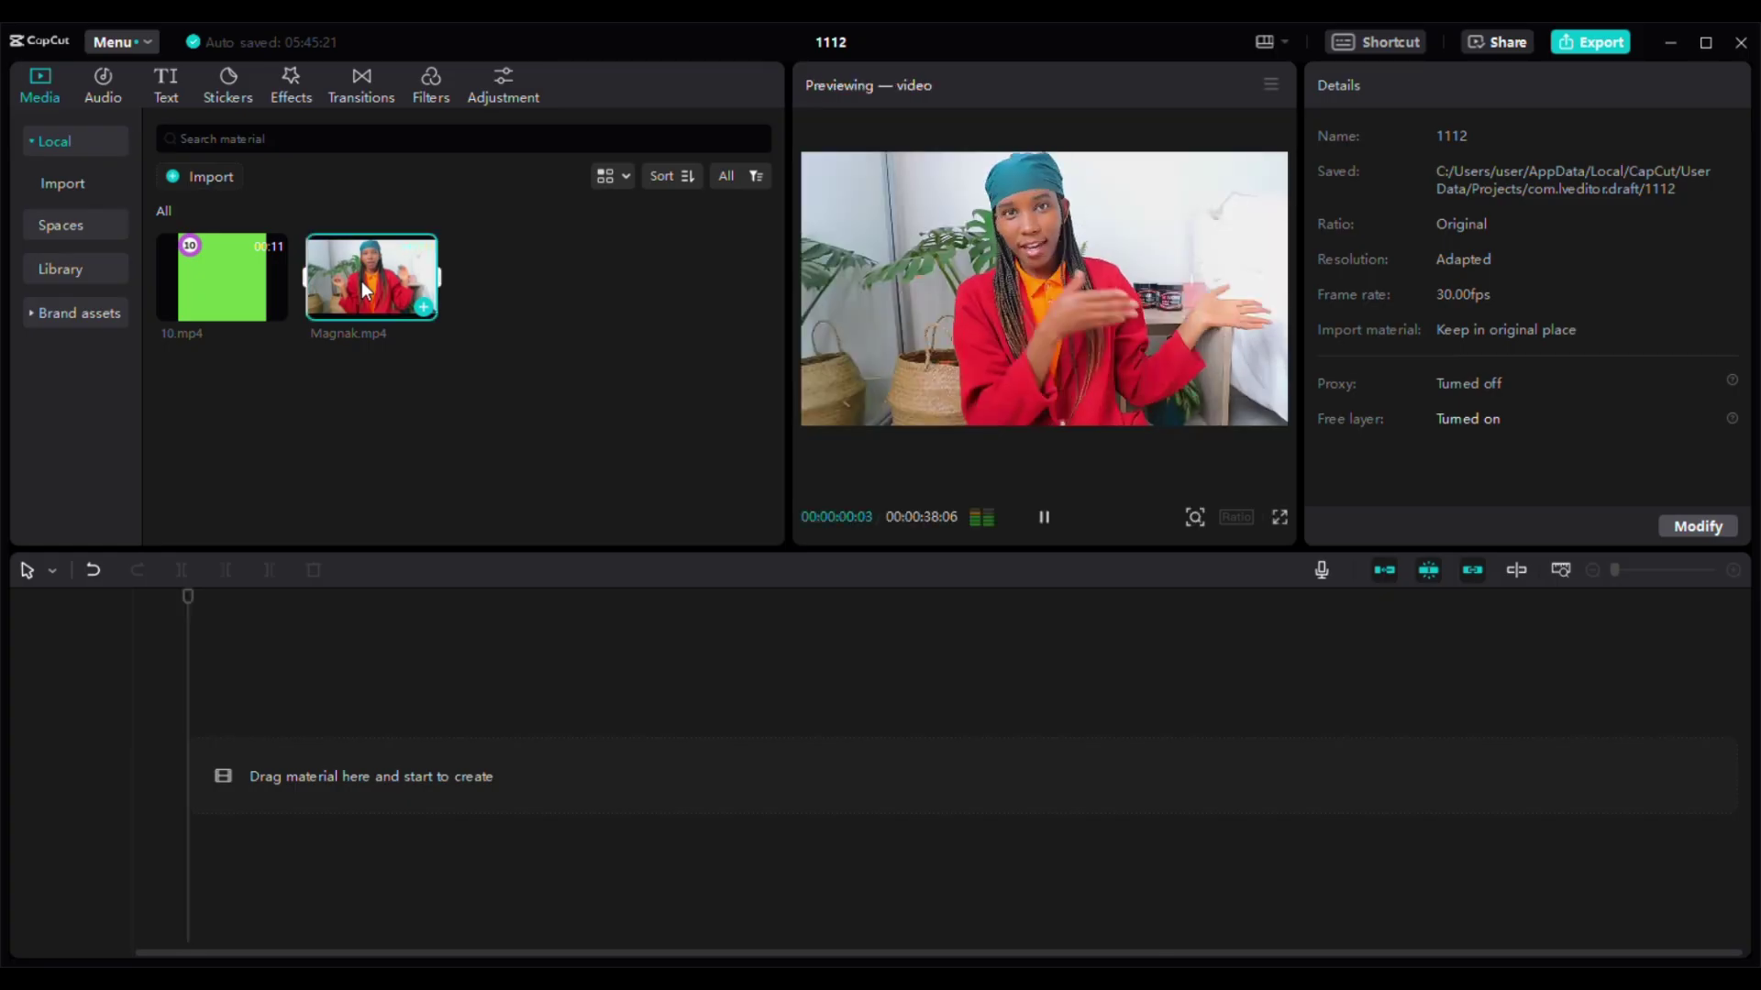
{"action": "left_click", "coordinate": [424, 308]}
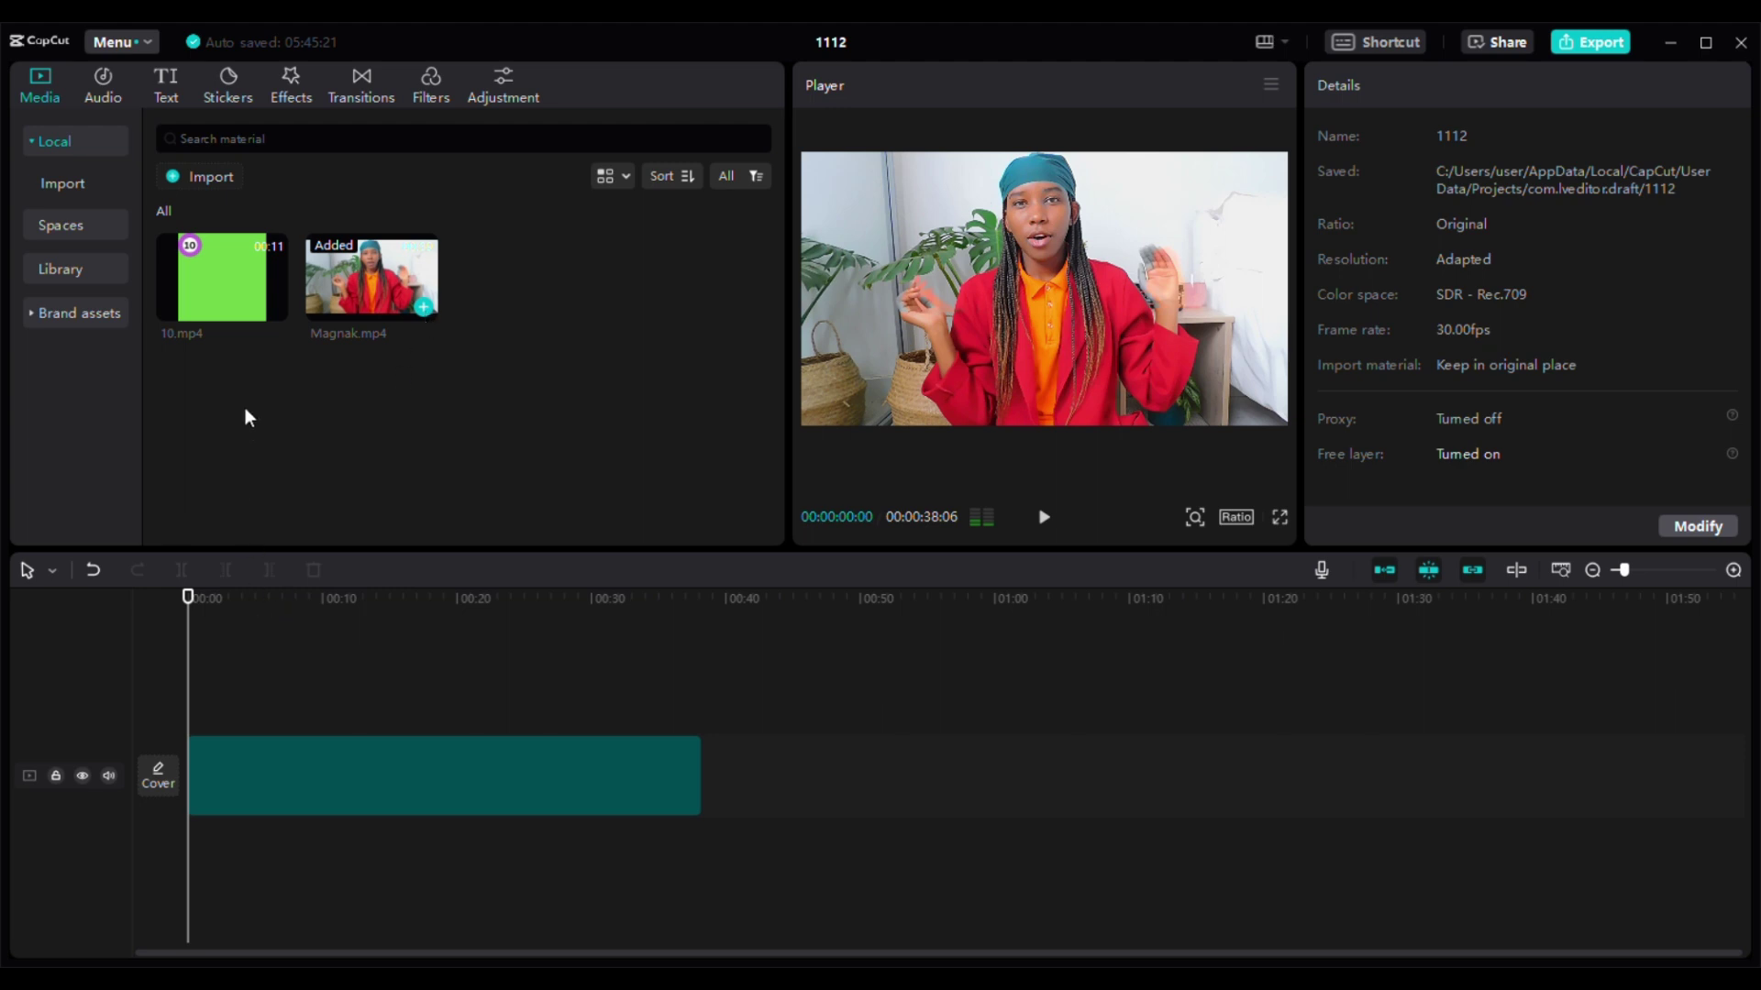
{"action": "left_click", "coordinate": [273, 308]}
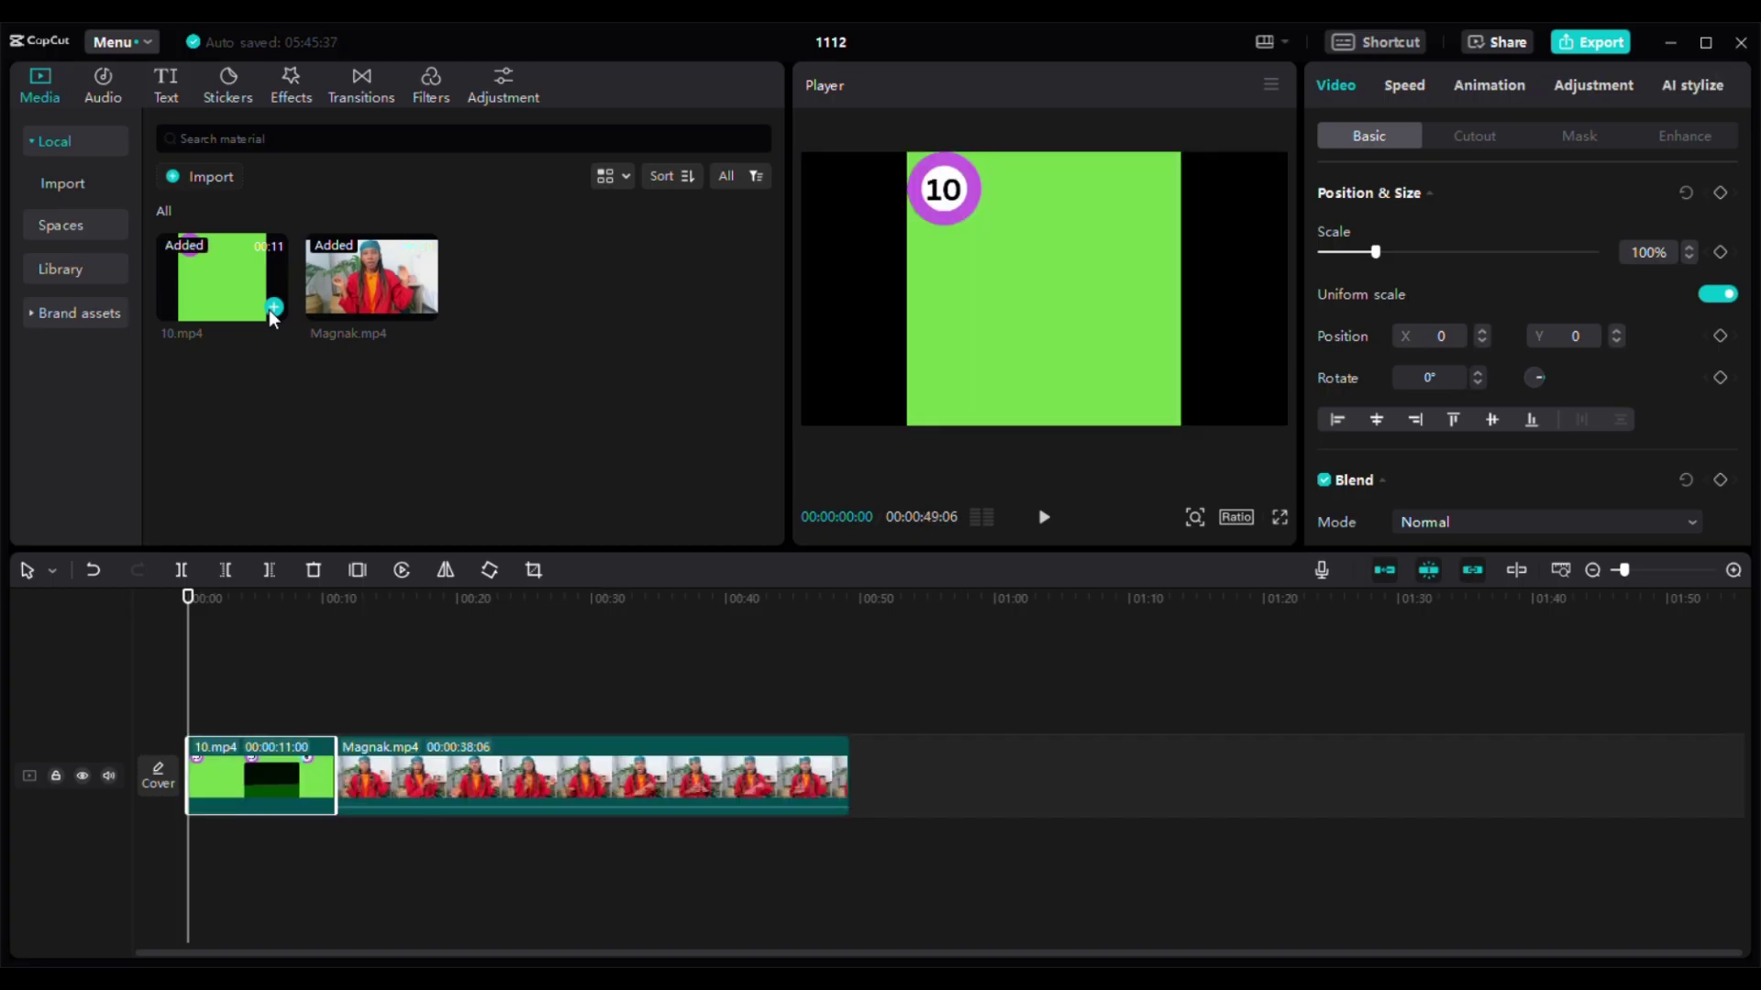
{"action": "left_click_drag", "start_coordinate": [257, 783], "coordinate": [263, 705]}
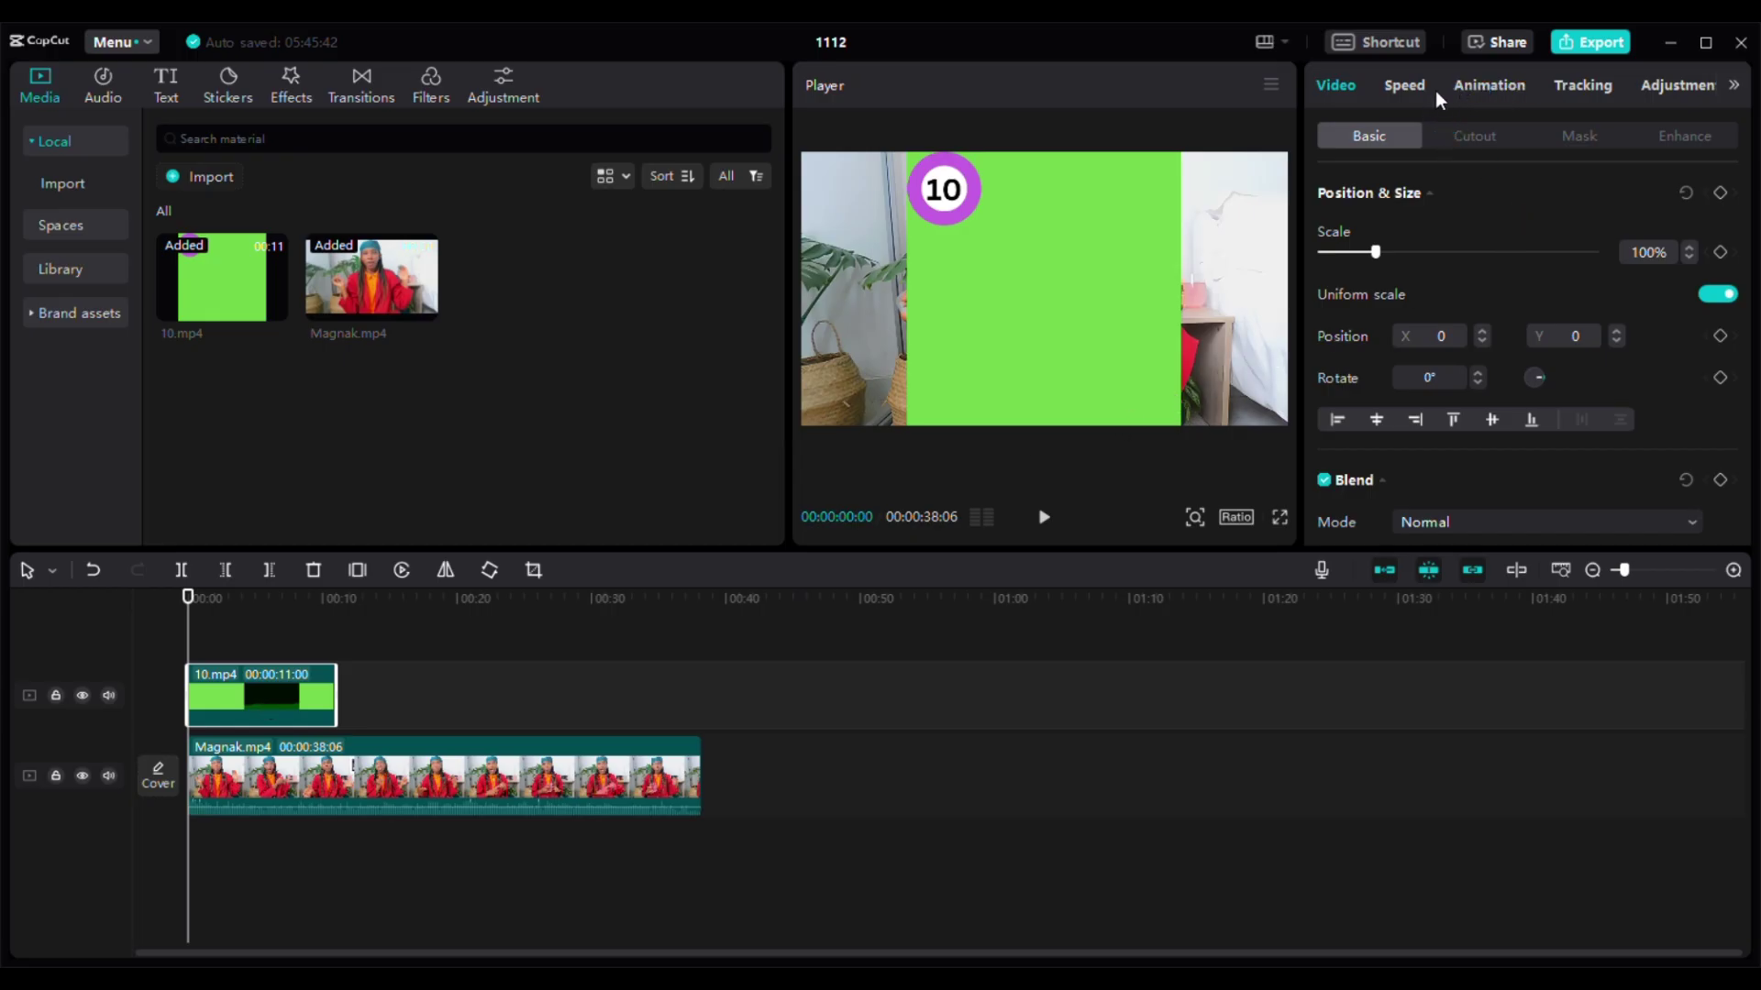
Key out the green background of 10.mp4 with Chroma key, sampling the green and setting the strength to 47
{"action": "left_click", "coordinate": [1457, 140]}
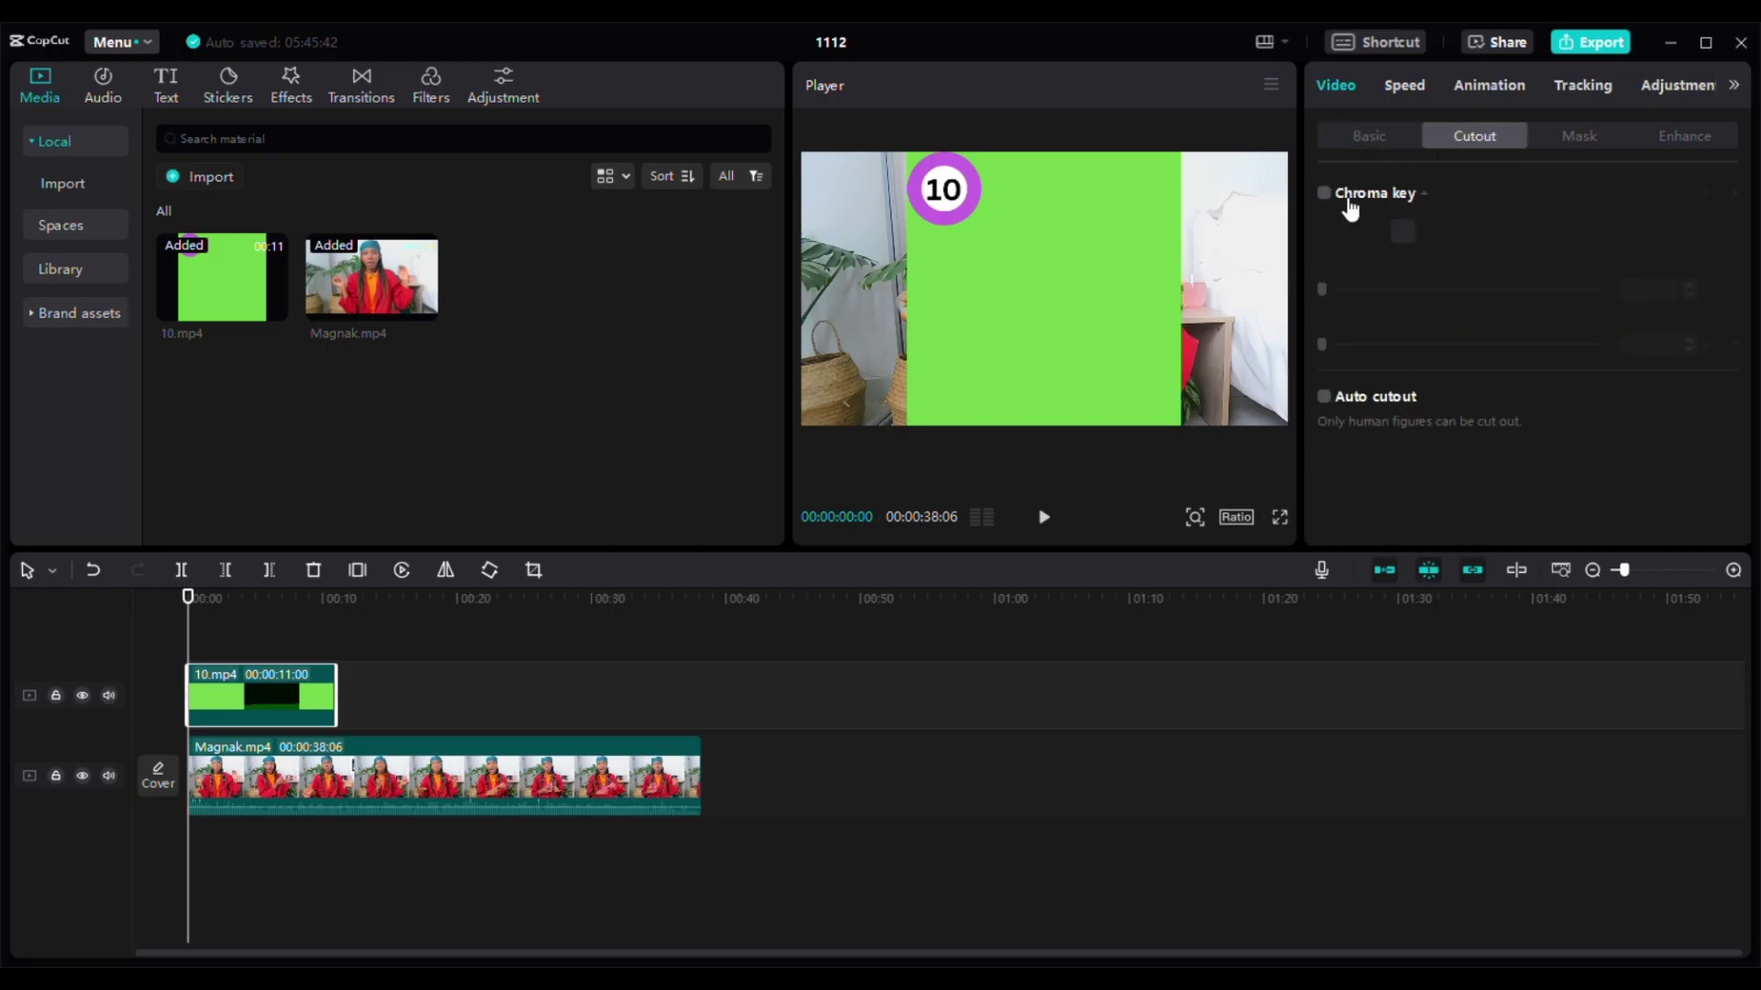
{"action": "left_click", "coordinate": [1349, 202]}
{"action": "left_click", "coordinate": [1332, 196]}
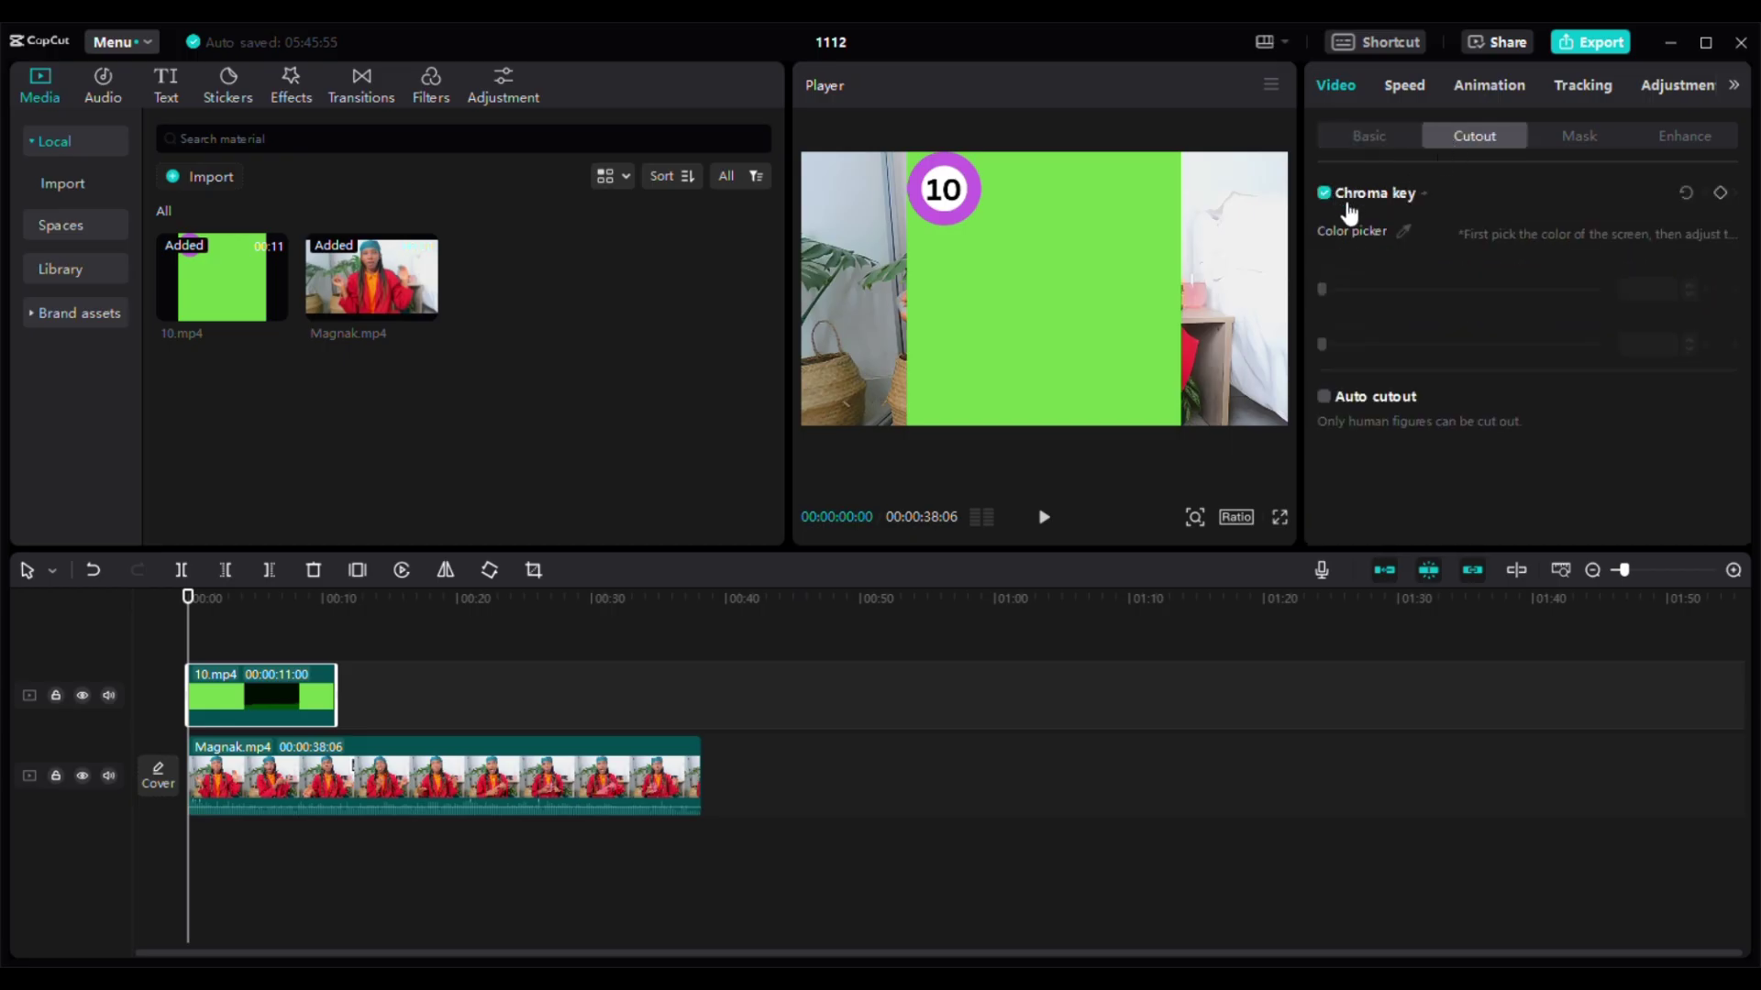
{"action": "left_click", "coordinate": [1403, 232]}
{"action": "left_click", "coordinate": [1121, 326]}
{"action": "left_click_drag", "start_coordinate": [1394, 287], "coordinate": [1450, 300]}
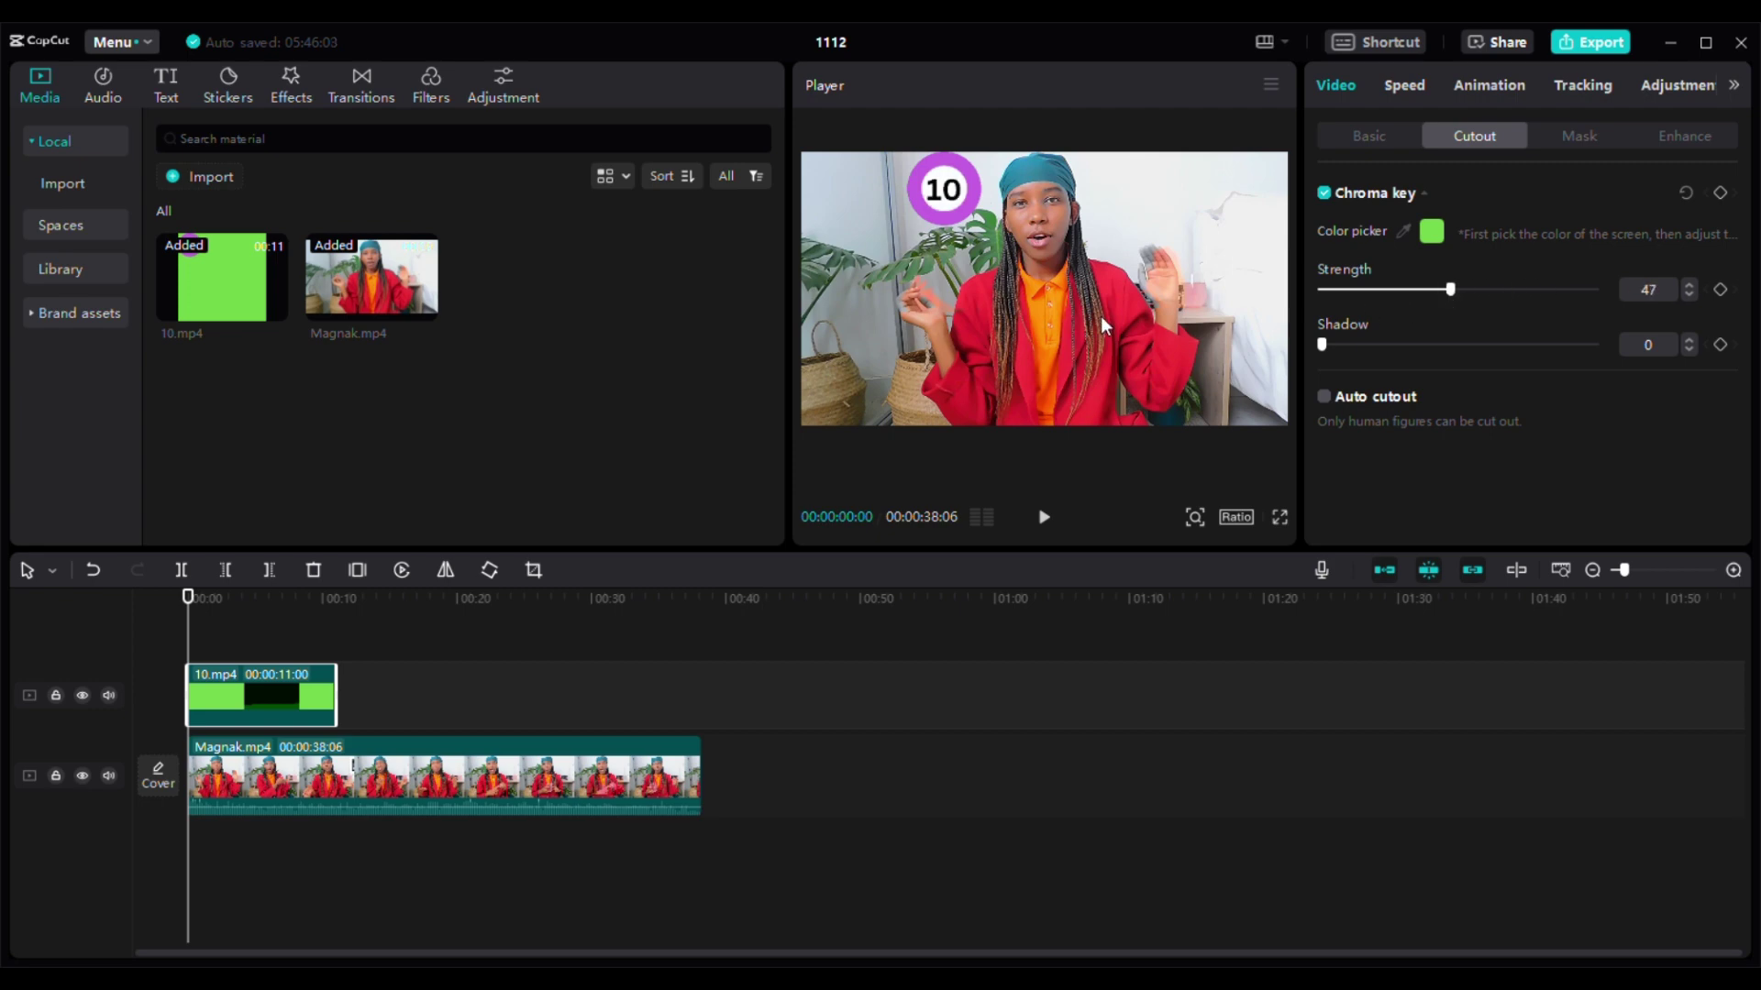
Move the countdown overlay to the upper-left corner of the video frame and preview the countdown from the start
{"action": "left_click_drag", "start_coordinate": [1020, 294], "coordinate": [891, 262]}
{"action": "left_click", "coordinate": [1044, 517]}
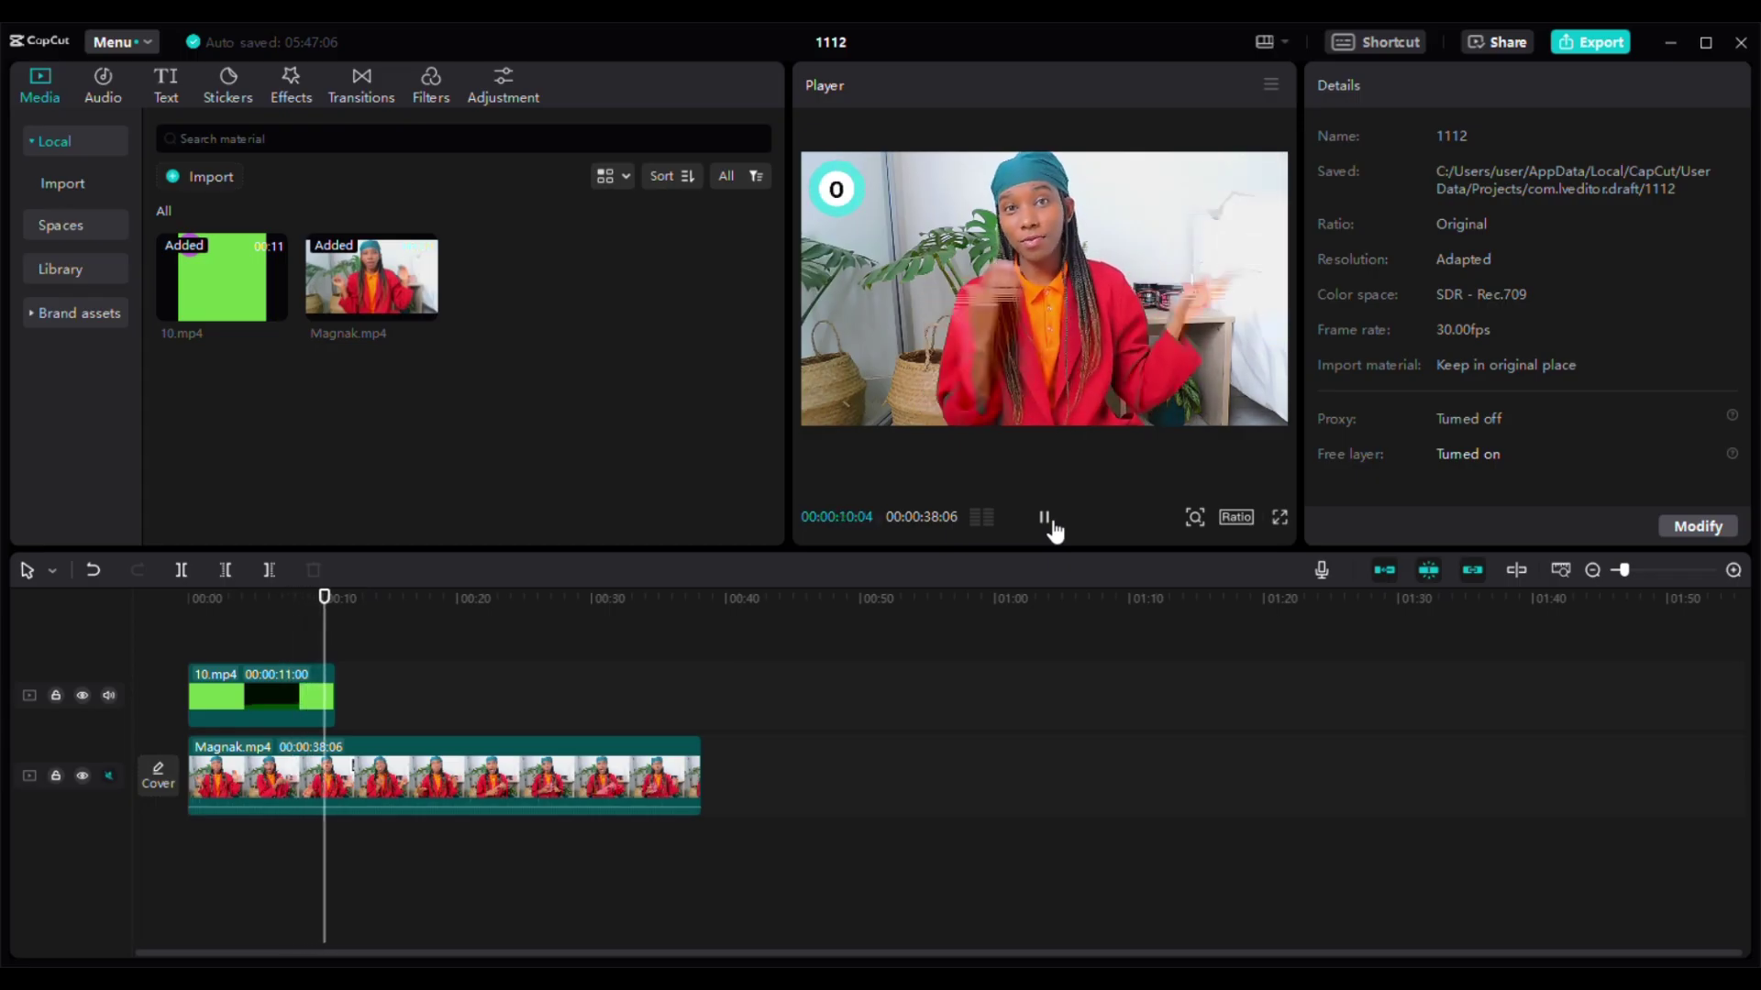
{"action": "left_click", "coordinate": [1046, 519]}
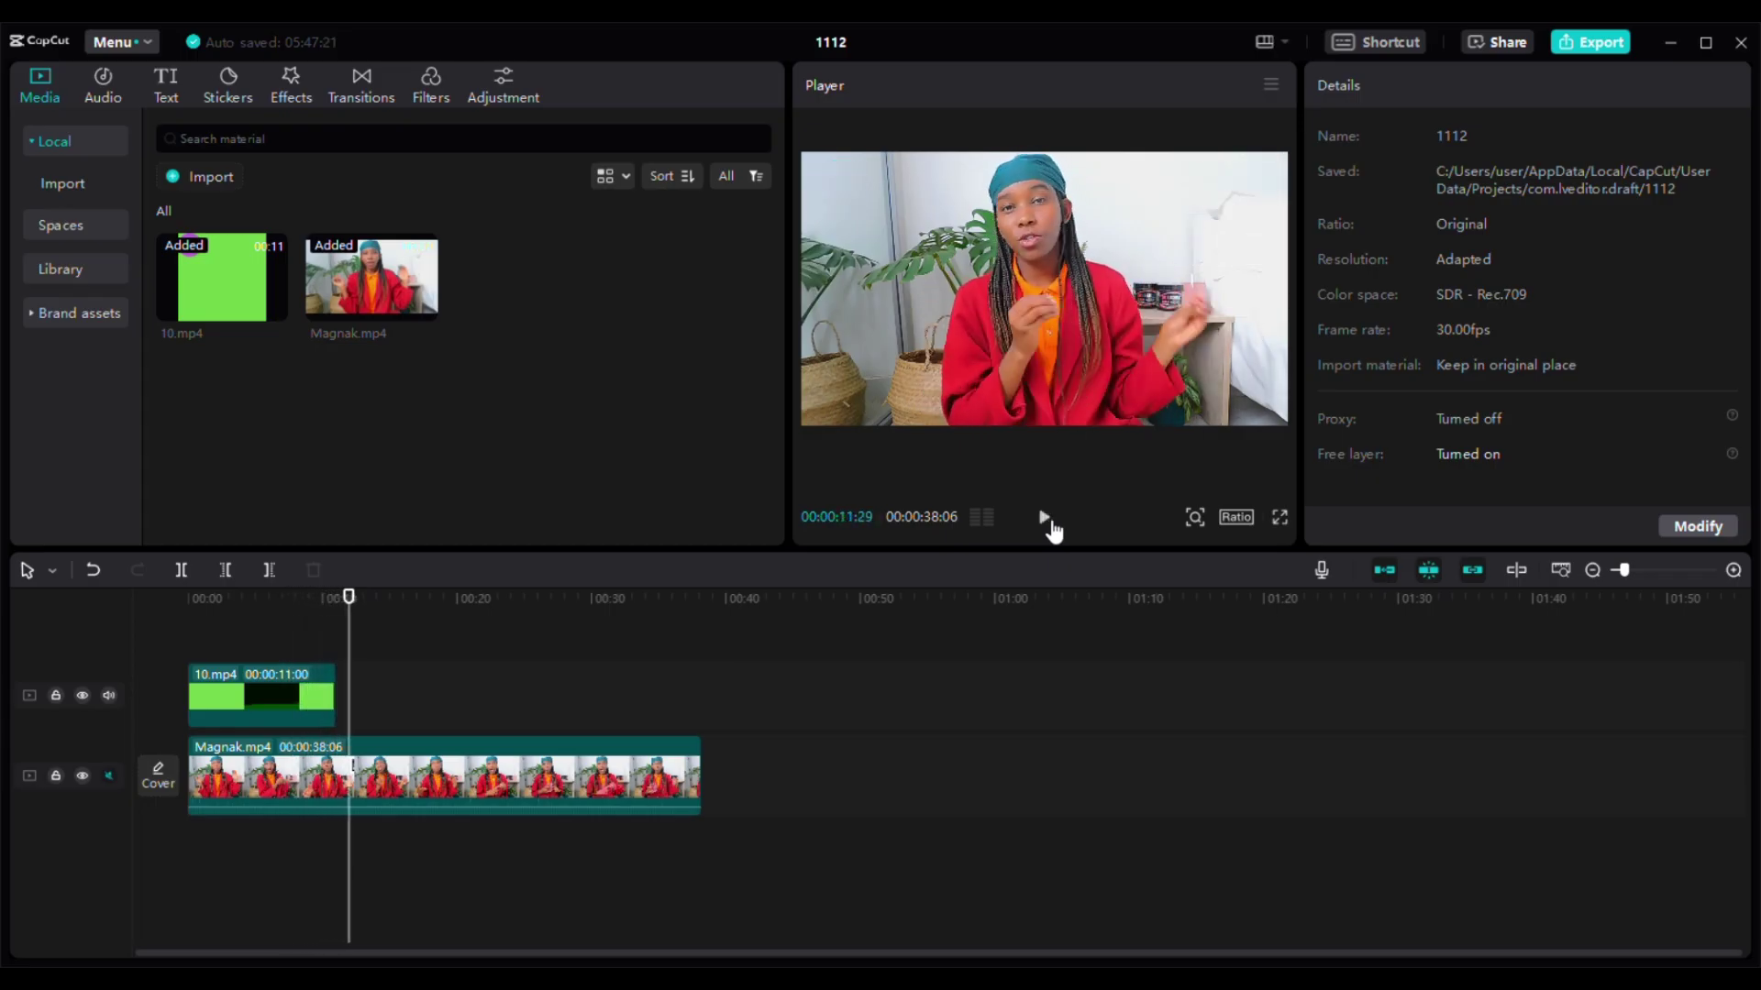
{"action": "left_click_drag", "start_coordinate": [353, 871], "coordinate": [171, 873]}
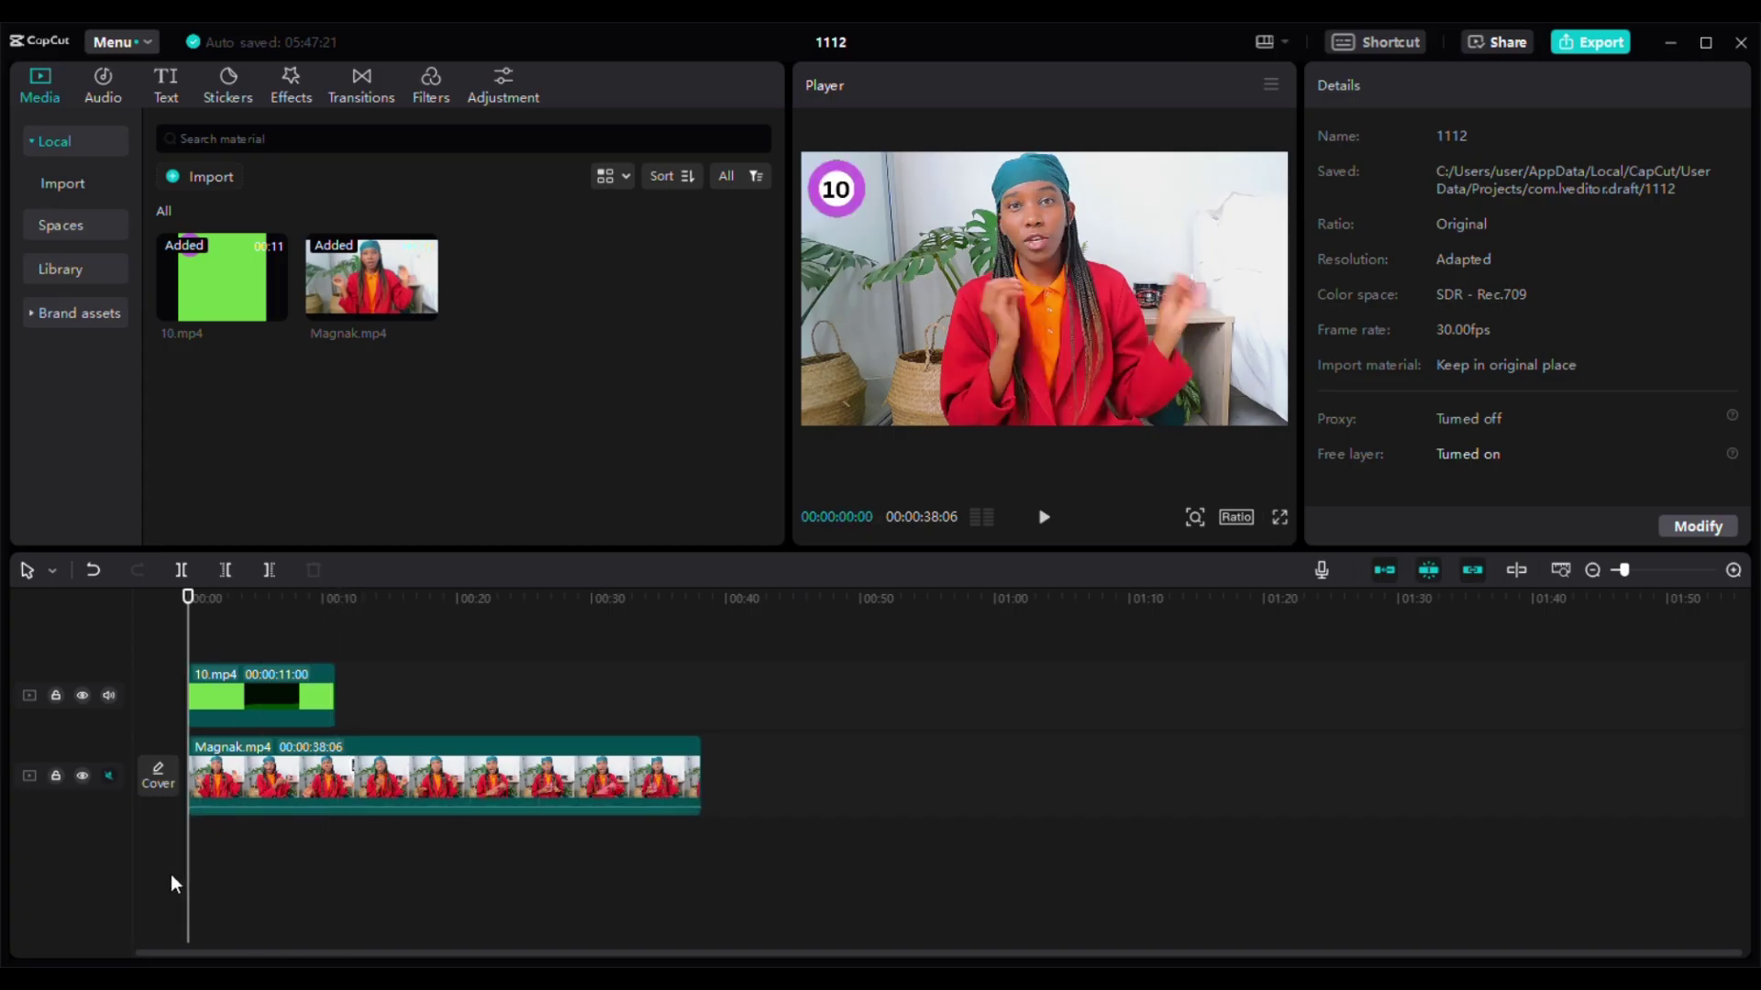
Search the sound effects for "ding" and add the two-second Ding effect at the start of the timeline
{"action": "left_click", "coordinate": [107, 92]}
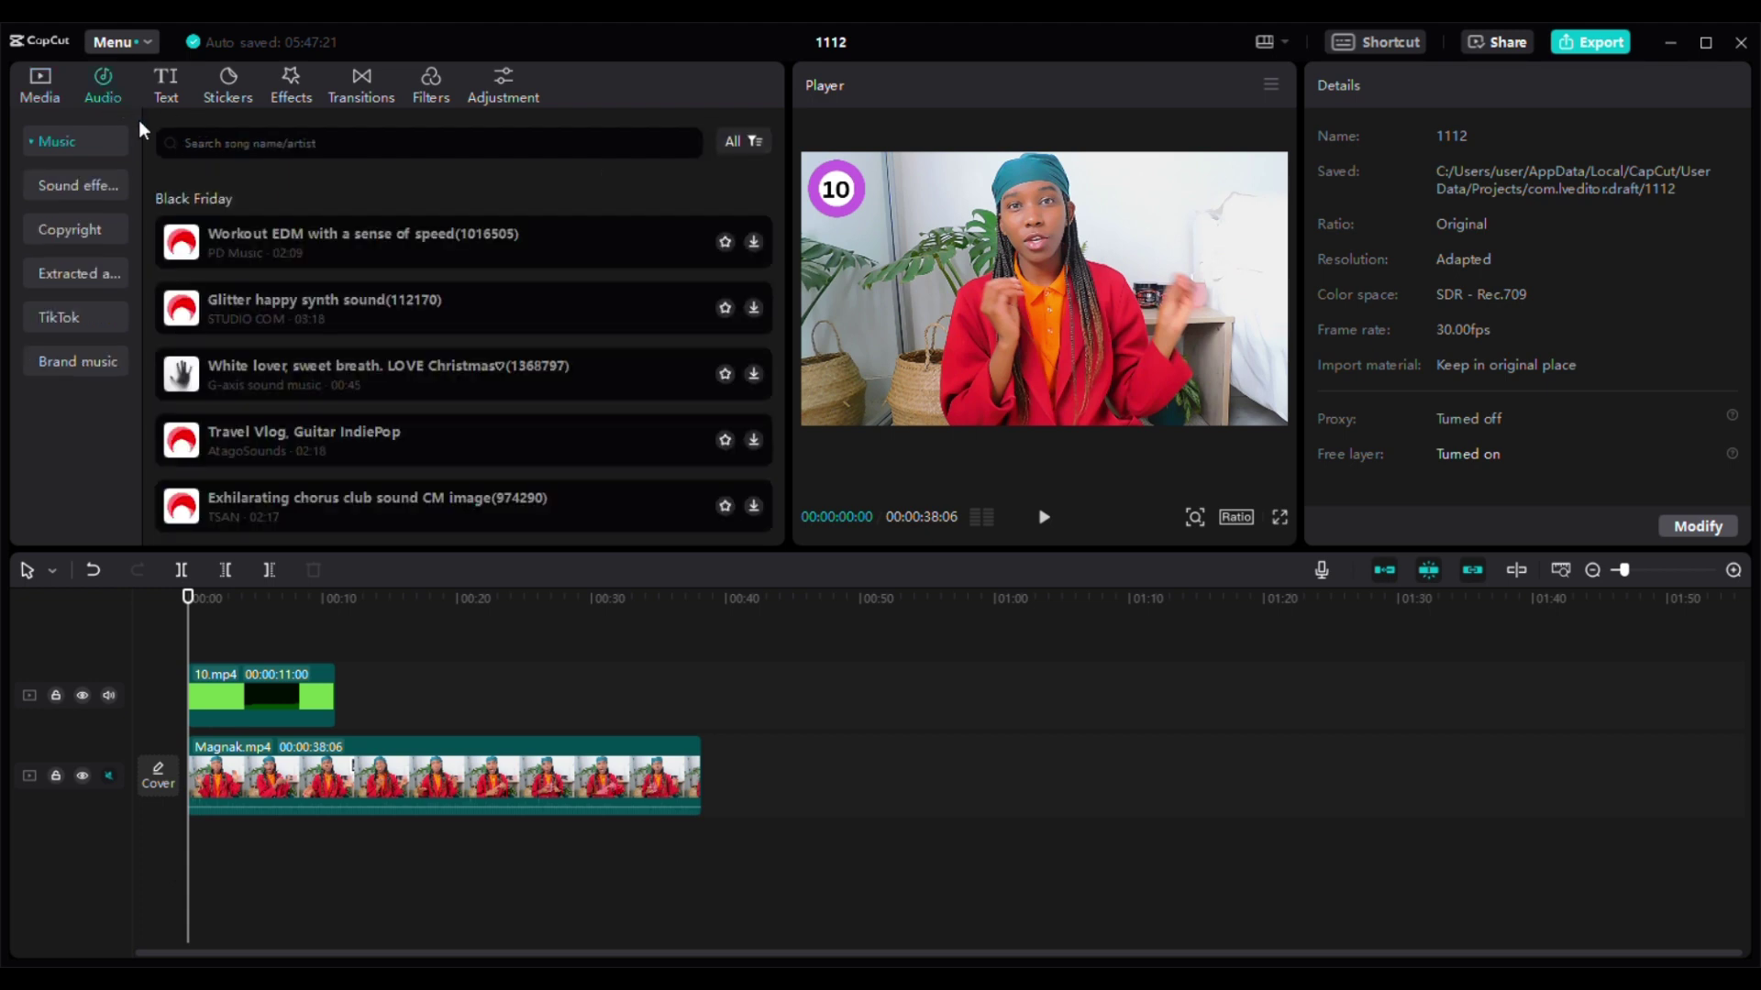
{"action": "left_click", "coordinate": [92, 185]}
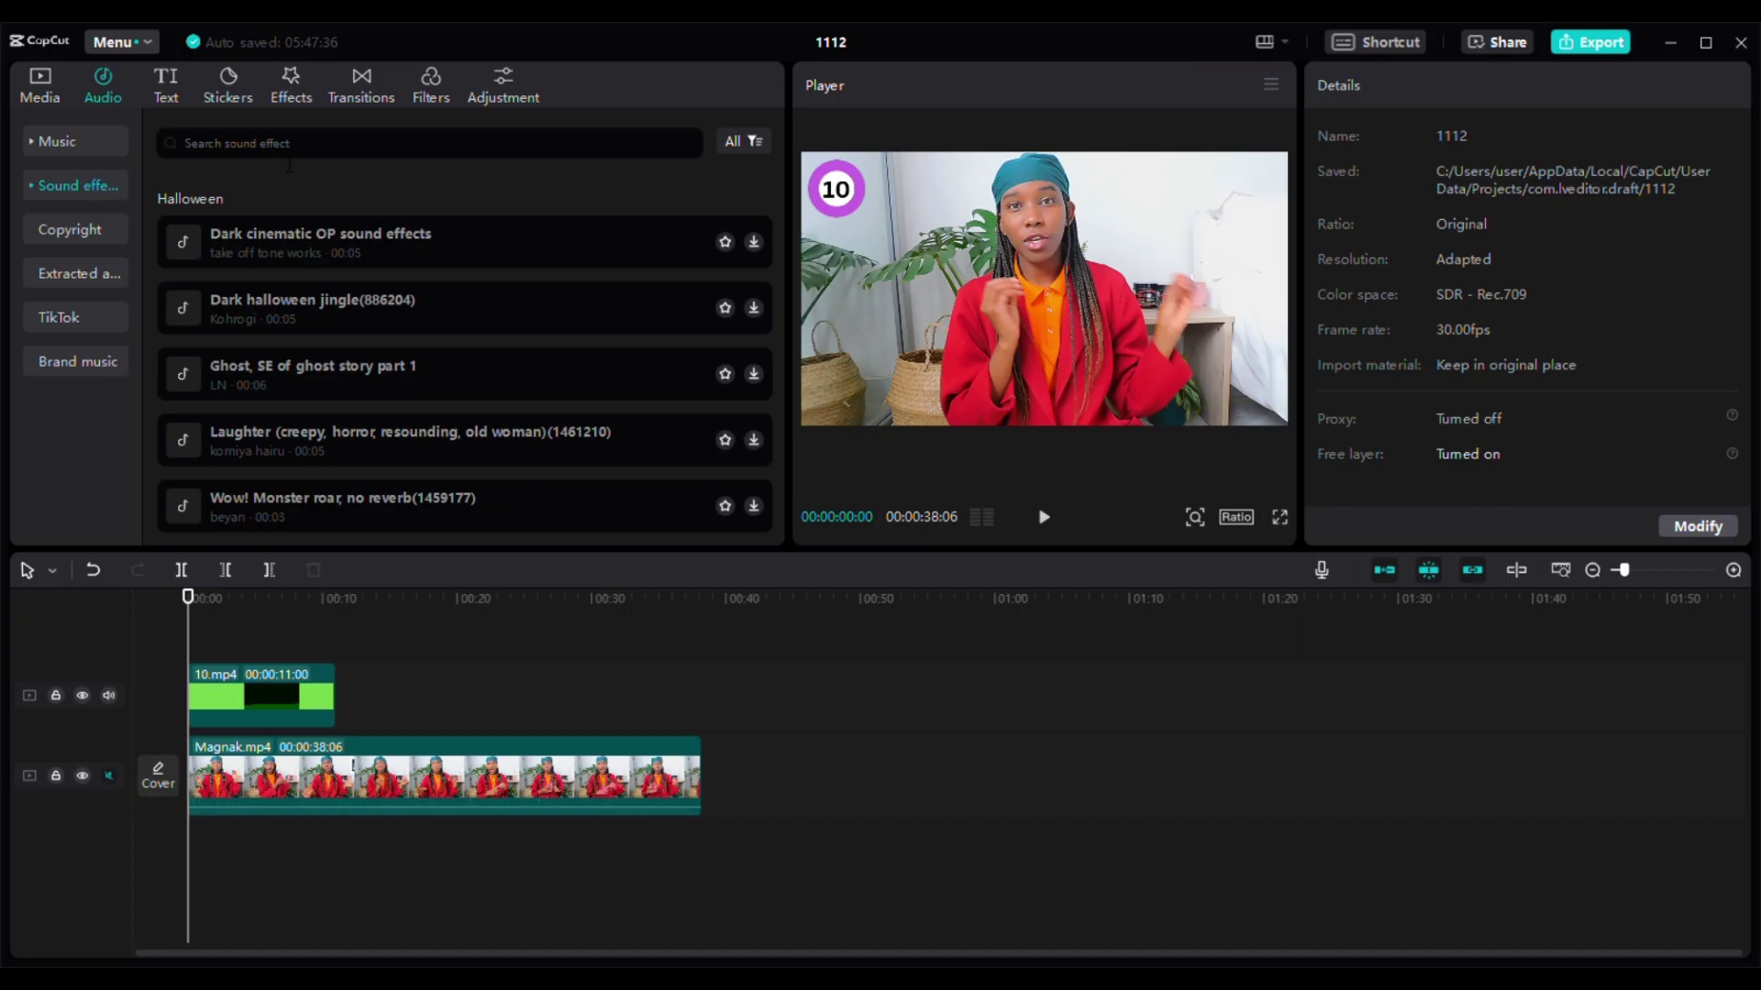
{"action": "type", "text": "ding"}
{"action": "key", "text": "Return"}
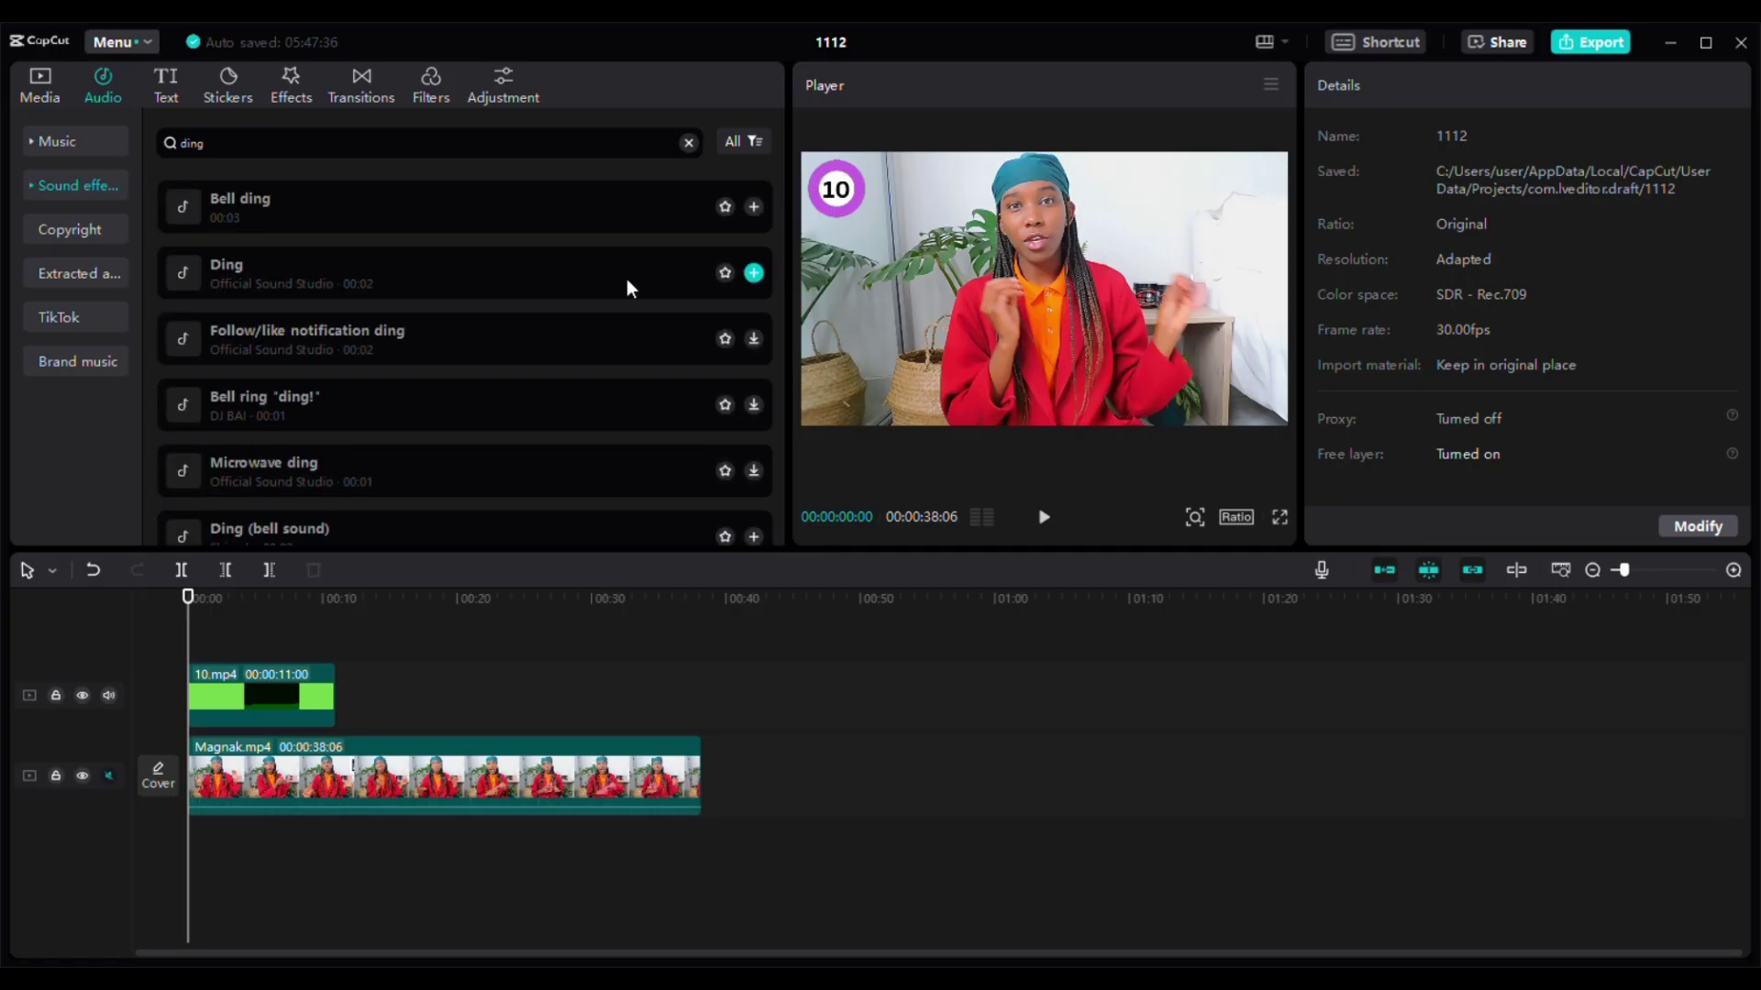
{"action": "left_click", "coordinate": [753, 273]}
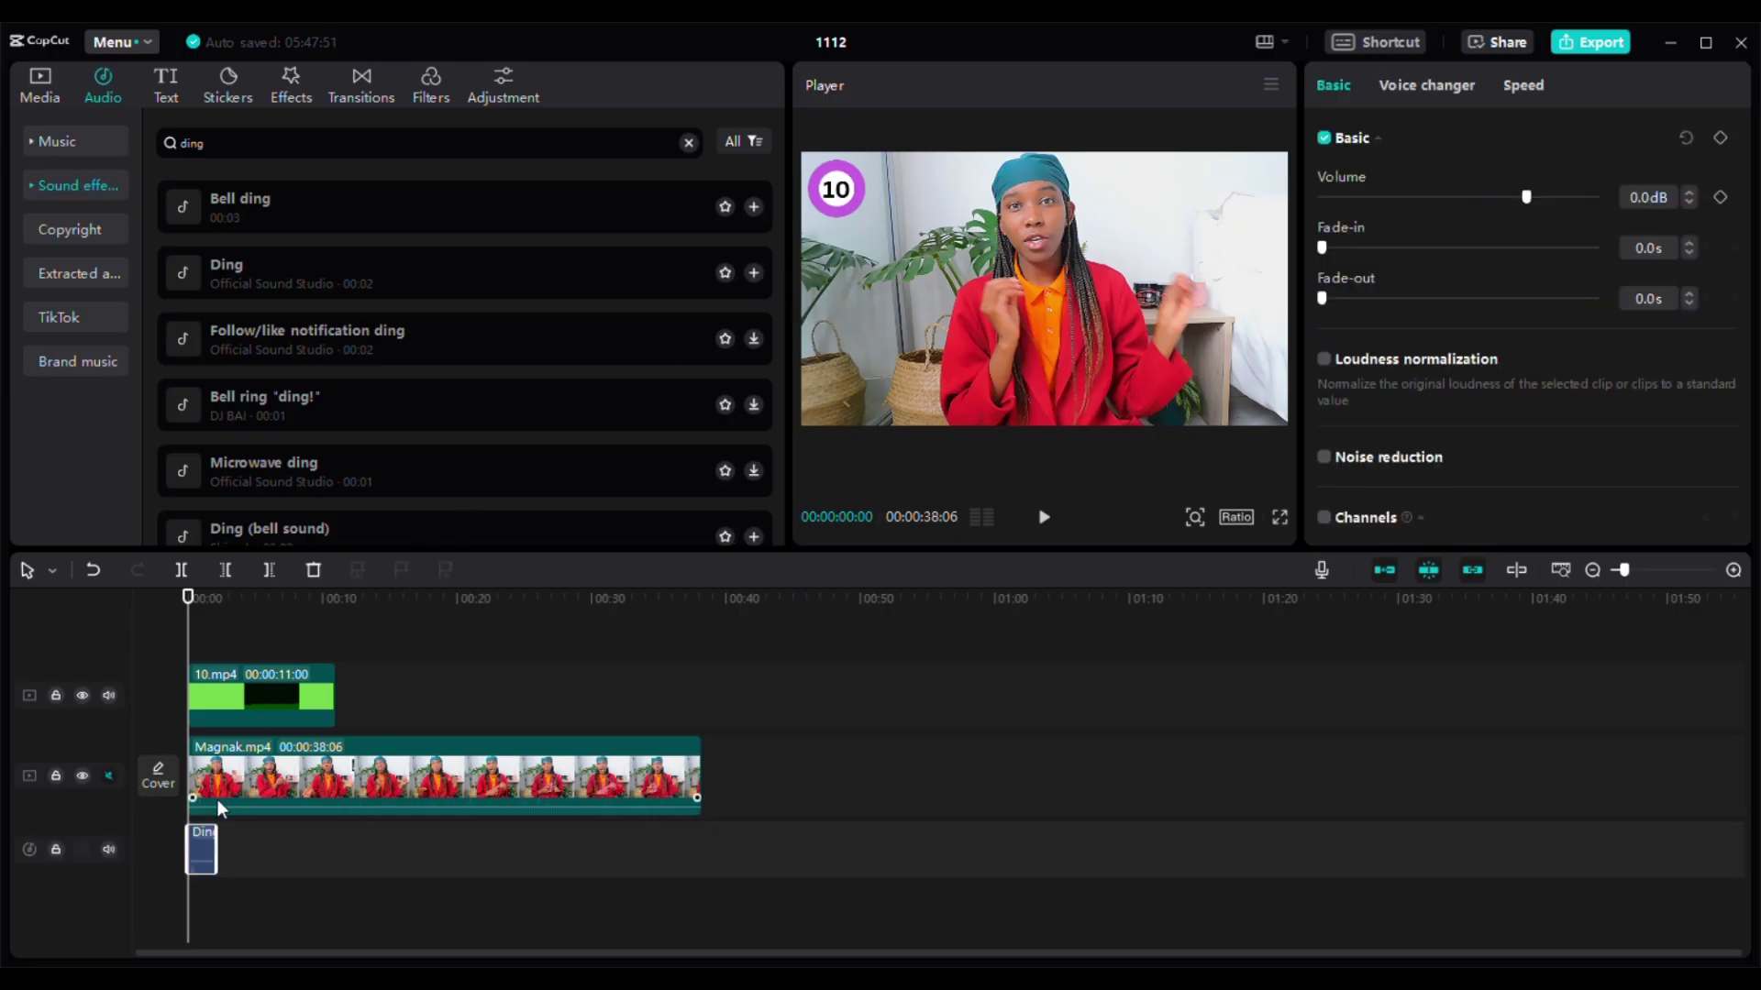
Place the imported 5 Second Interval Timer MP3 on an audio track below the video, starting at 00:00:09:00
{"action": "left_click", "coordinate": [323, 645]}
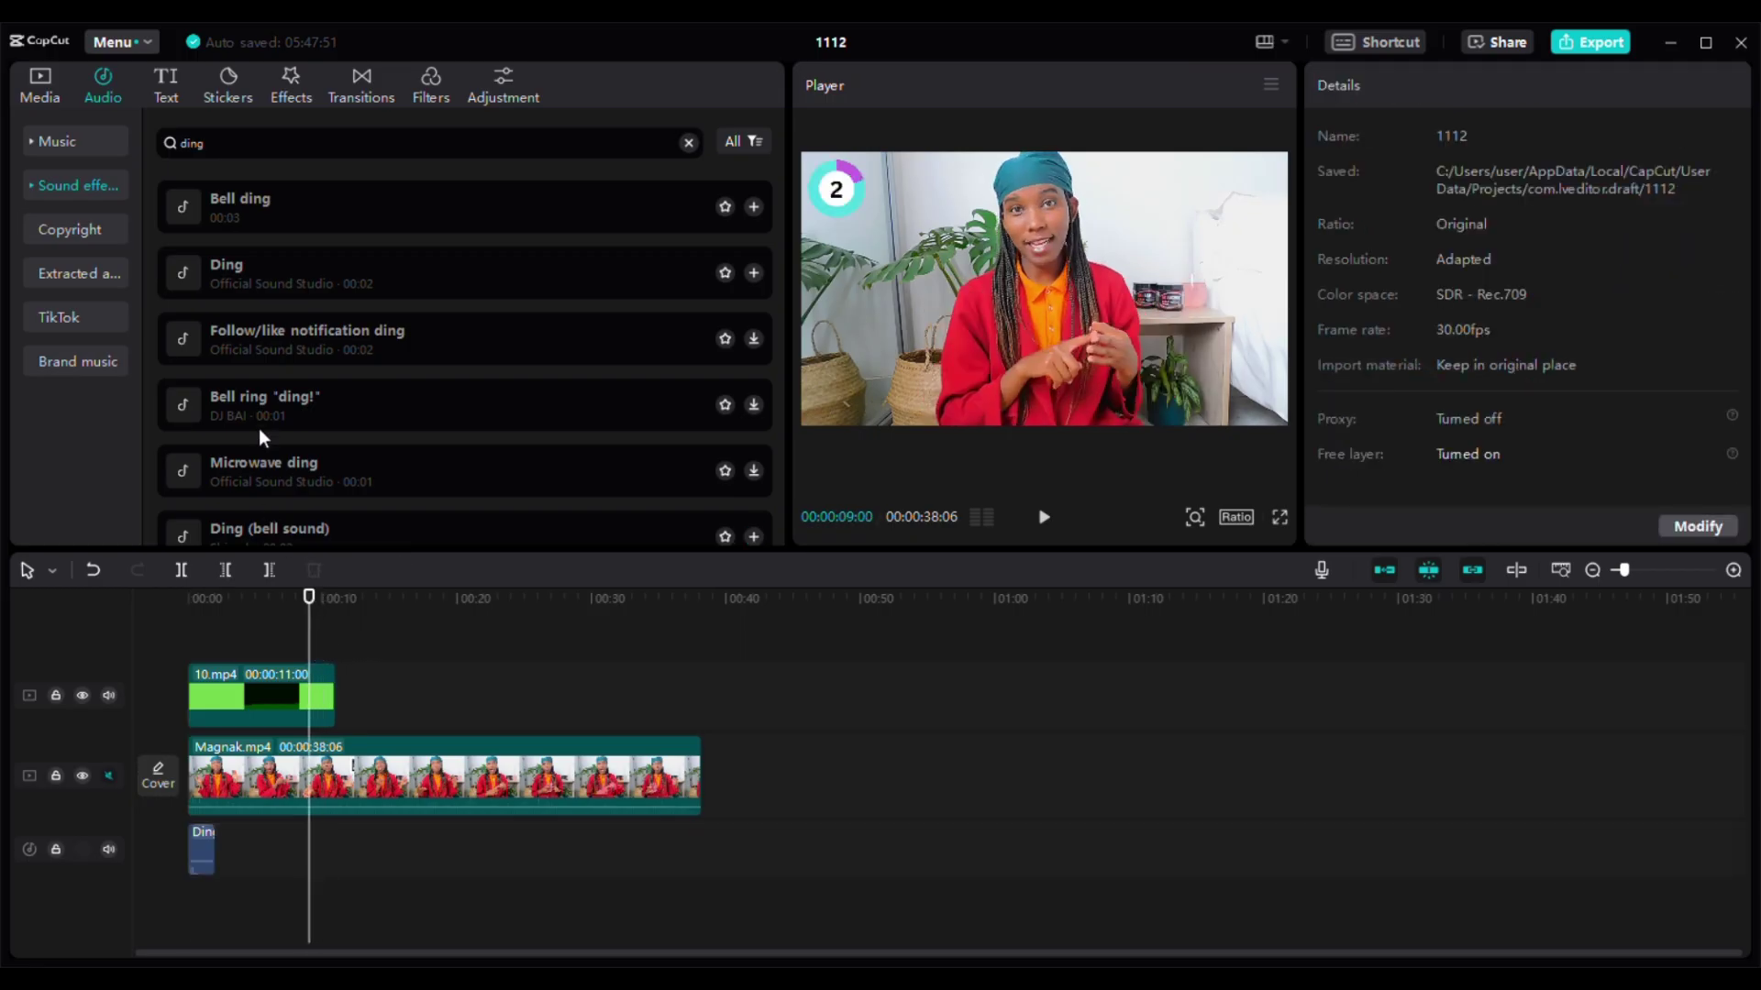
{"action": "left_click", "coordinate": [59, 98]}
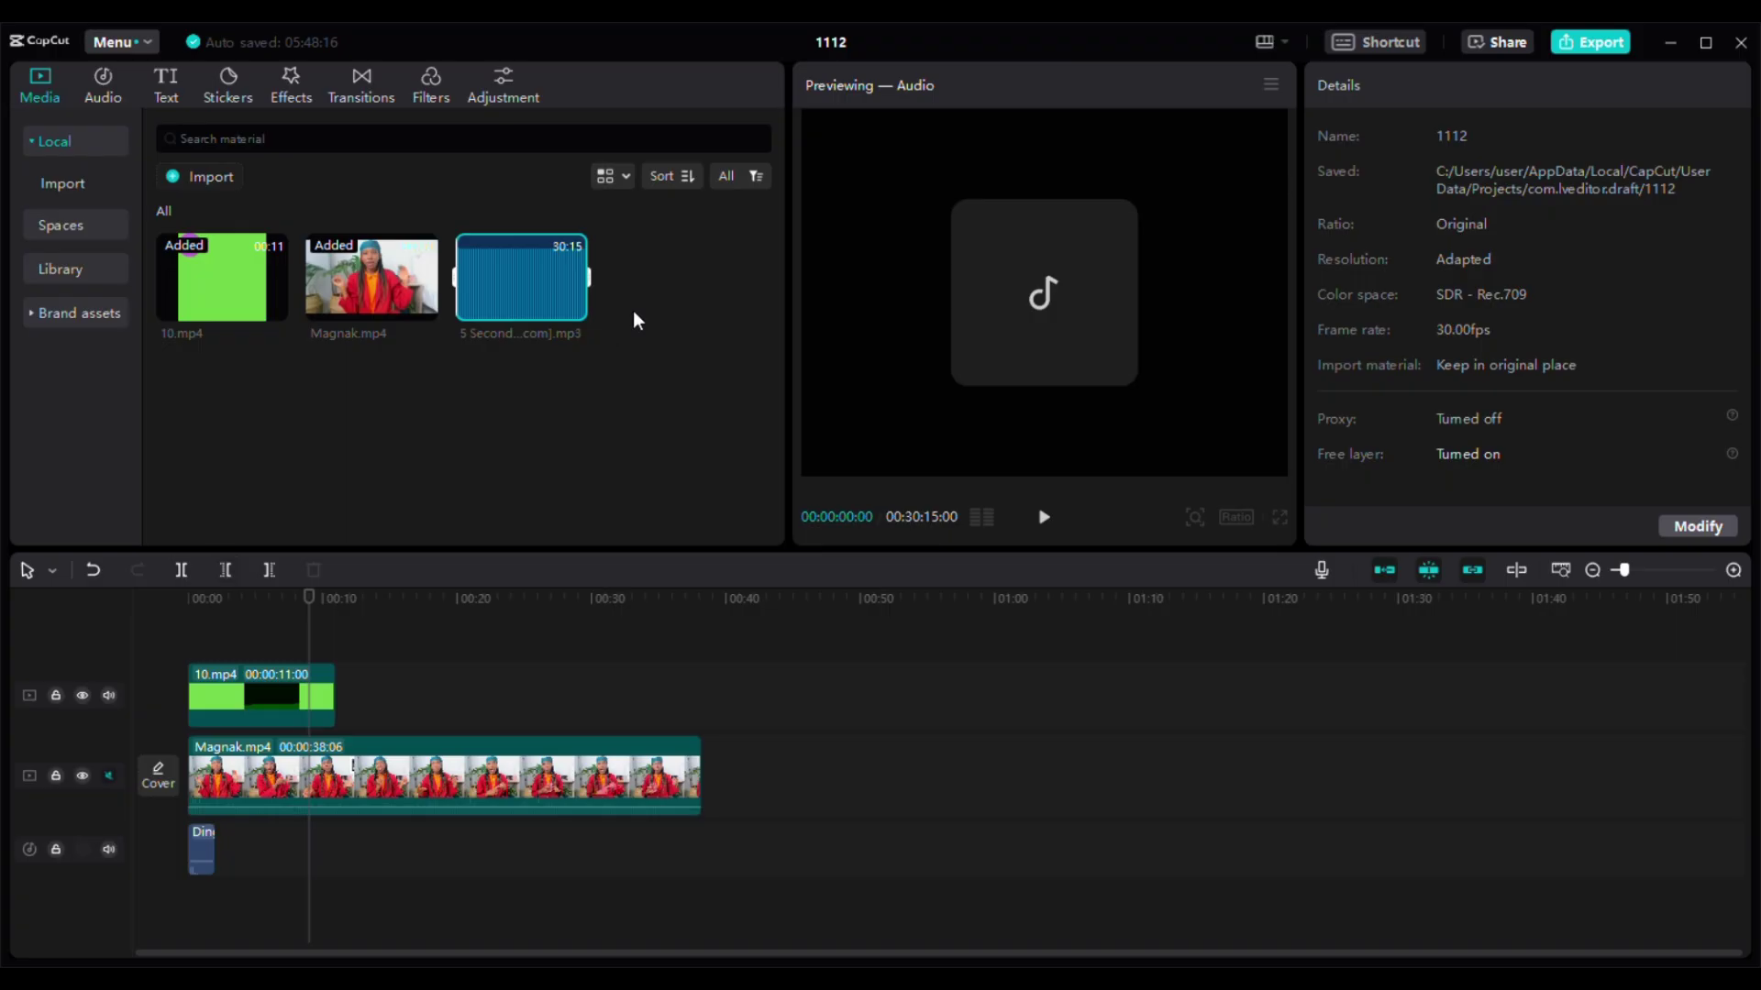
{"action": "mouse_move", "coordinate": [551, 288]}
{"action": "left_click_drag", "start_coordinate": [547, 276], "coordinate": [372, 736]}
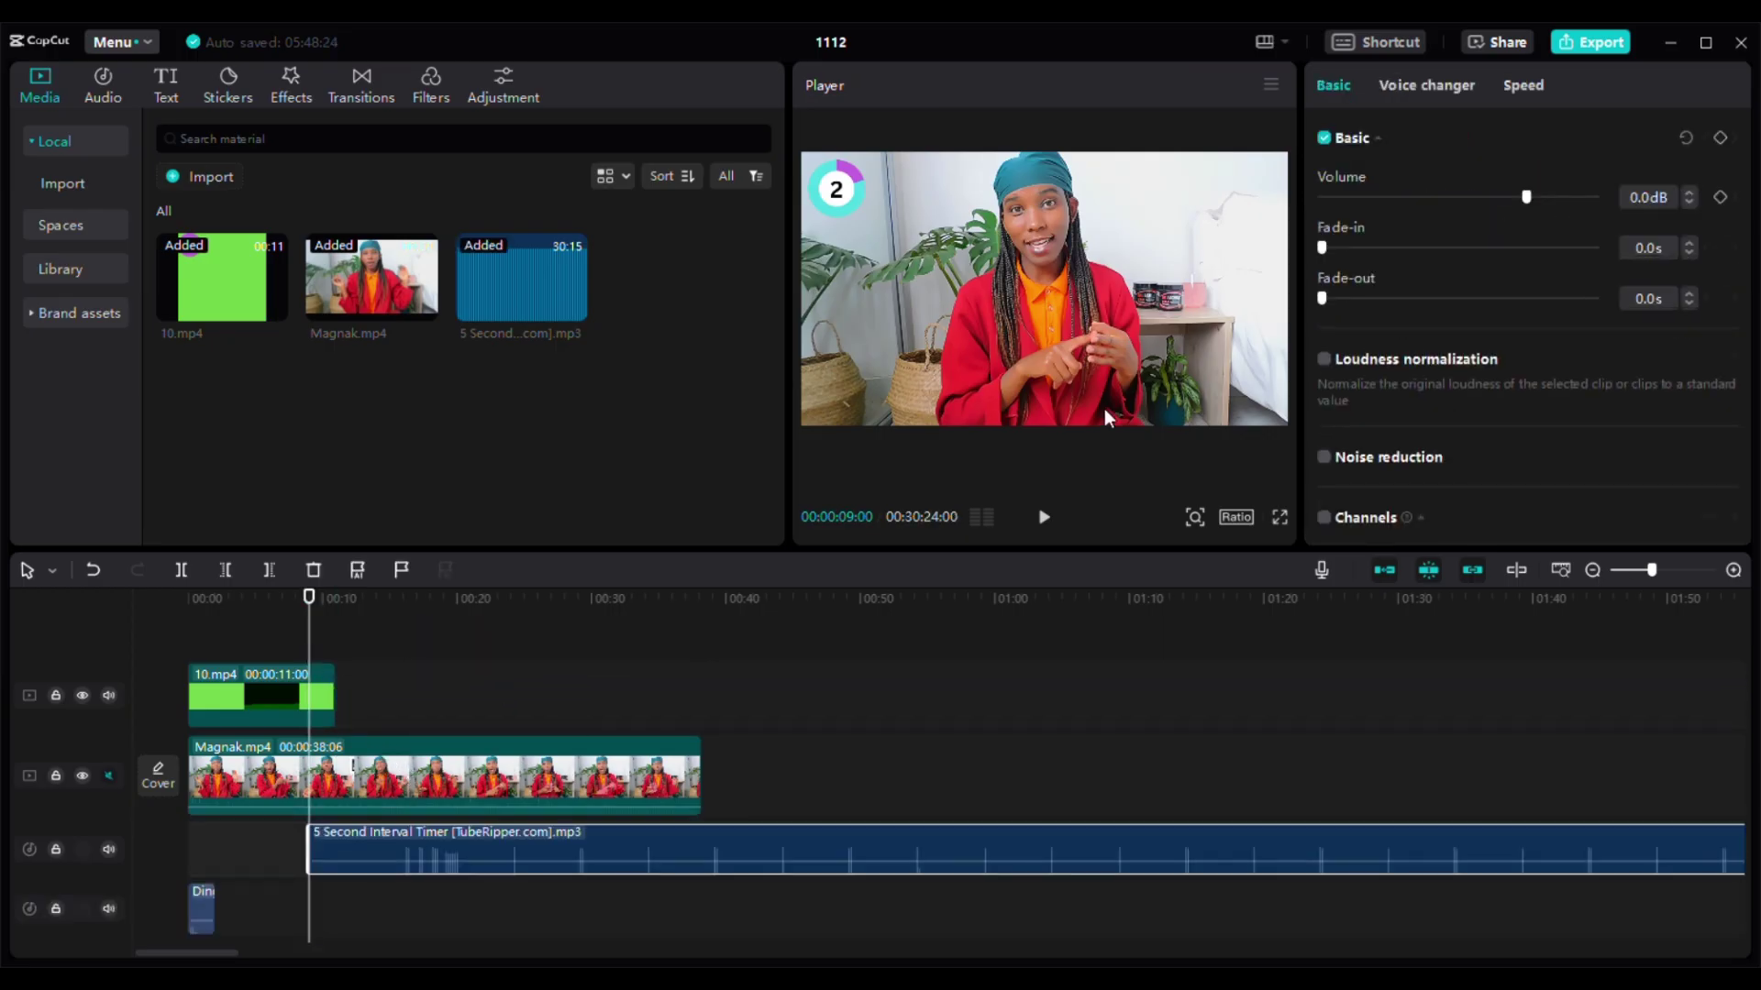
Play through the timer sound, split its audio at 00:00:20:08, and delete everything after that point
{"action": "left_click", "coordinate": [1044, 519]}
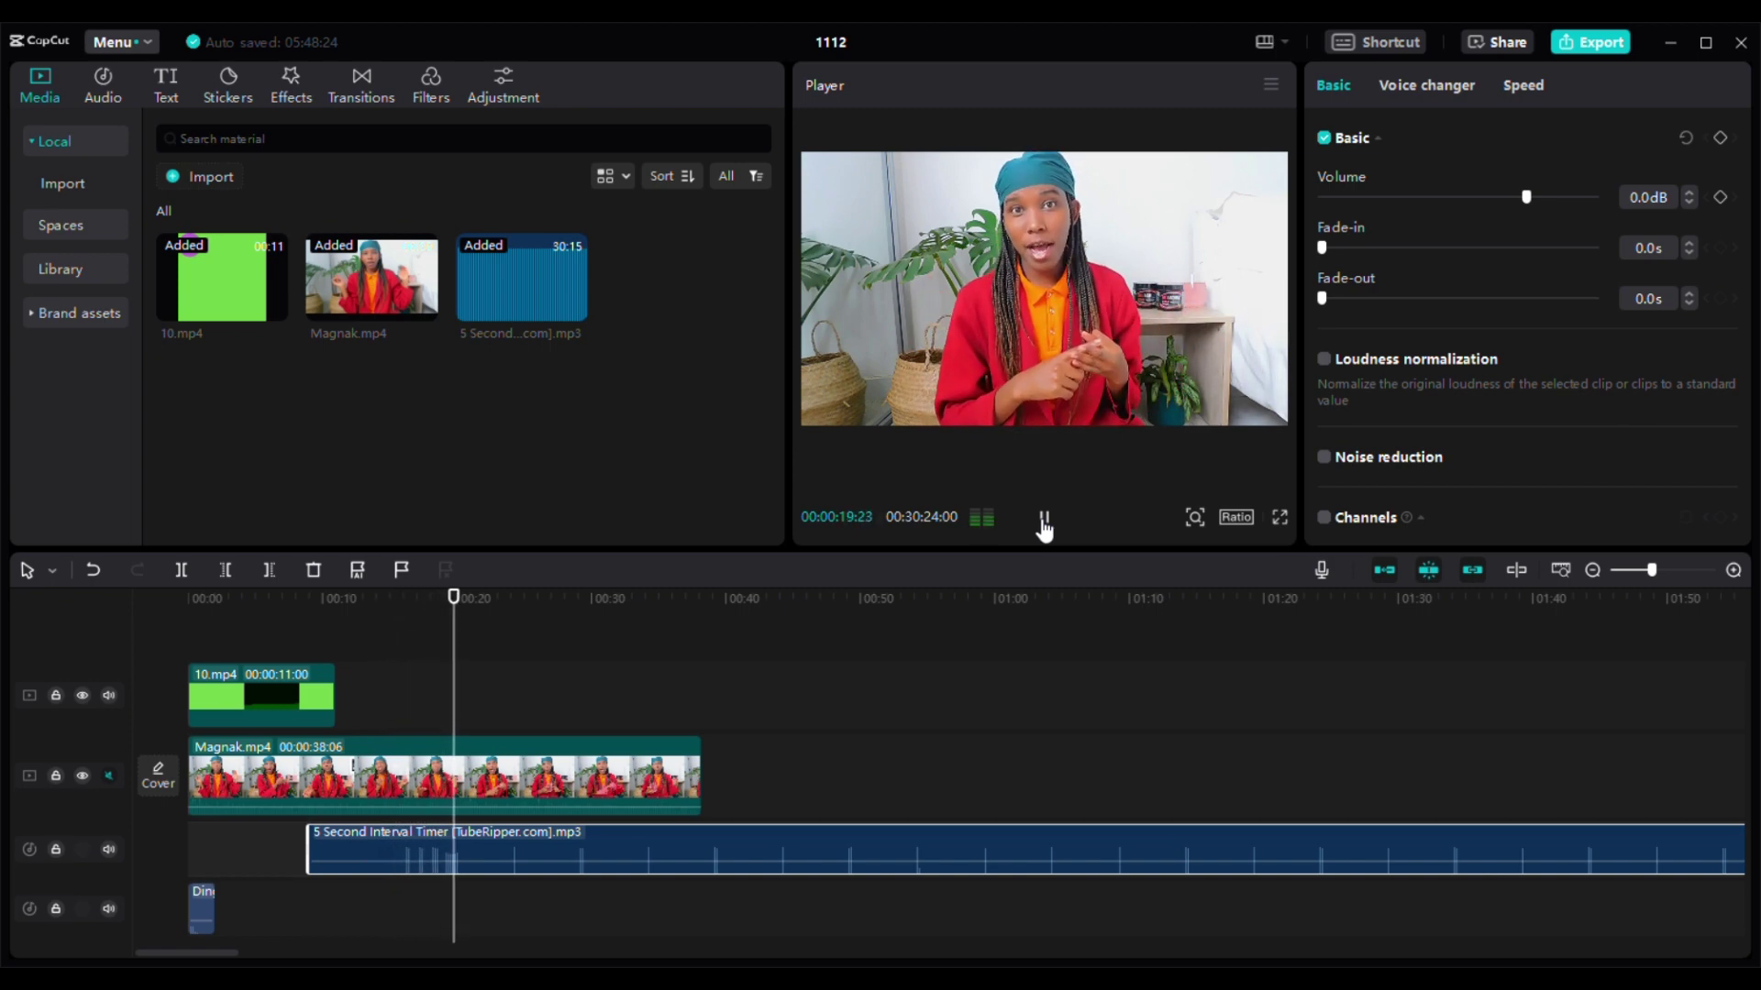
{"action": "left_click", "coordinate": [1044, 520]}
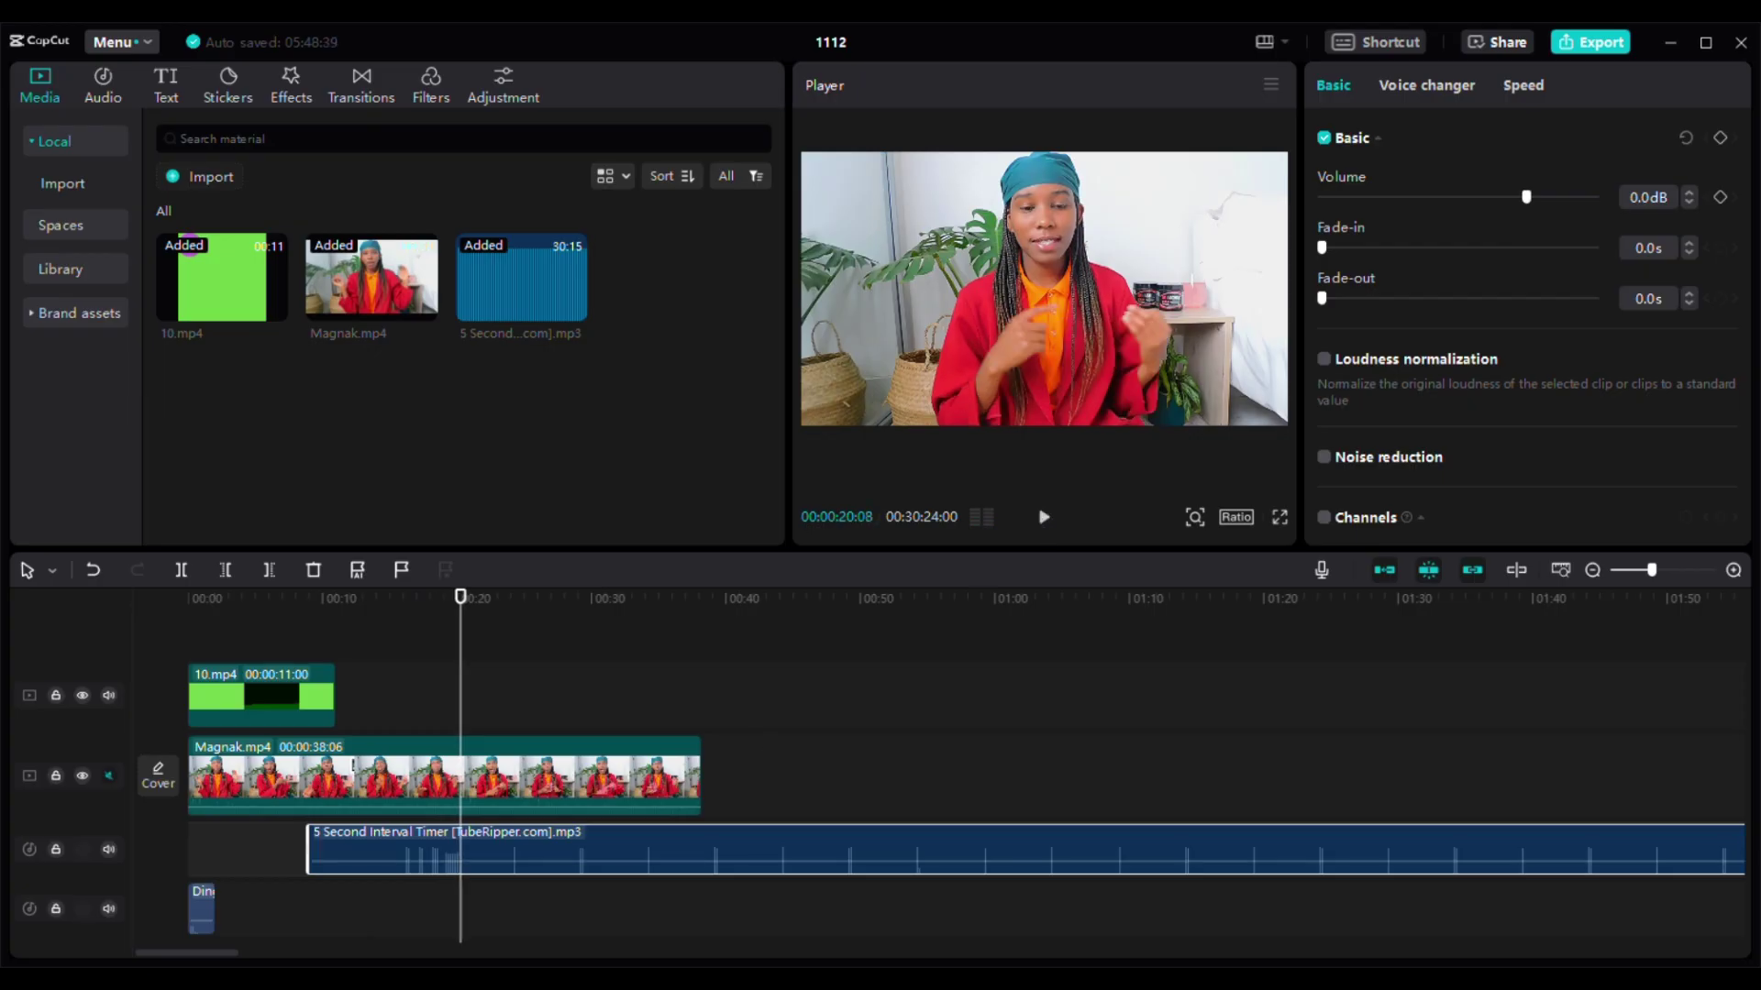
{"action": "key", "text": "ctrl+b"}
{"action": "key", "text": "Delete"}
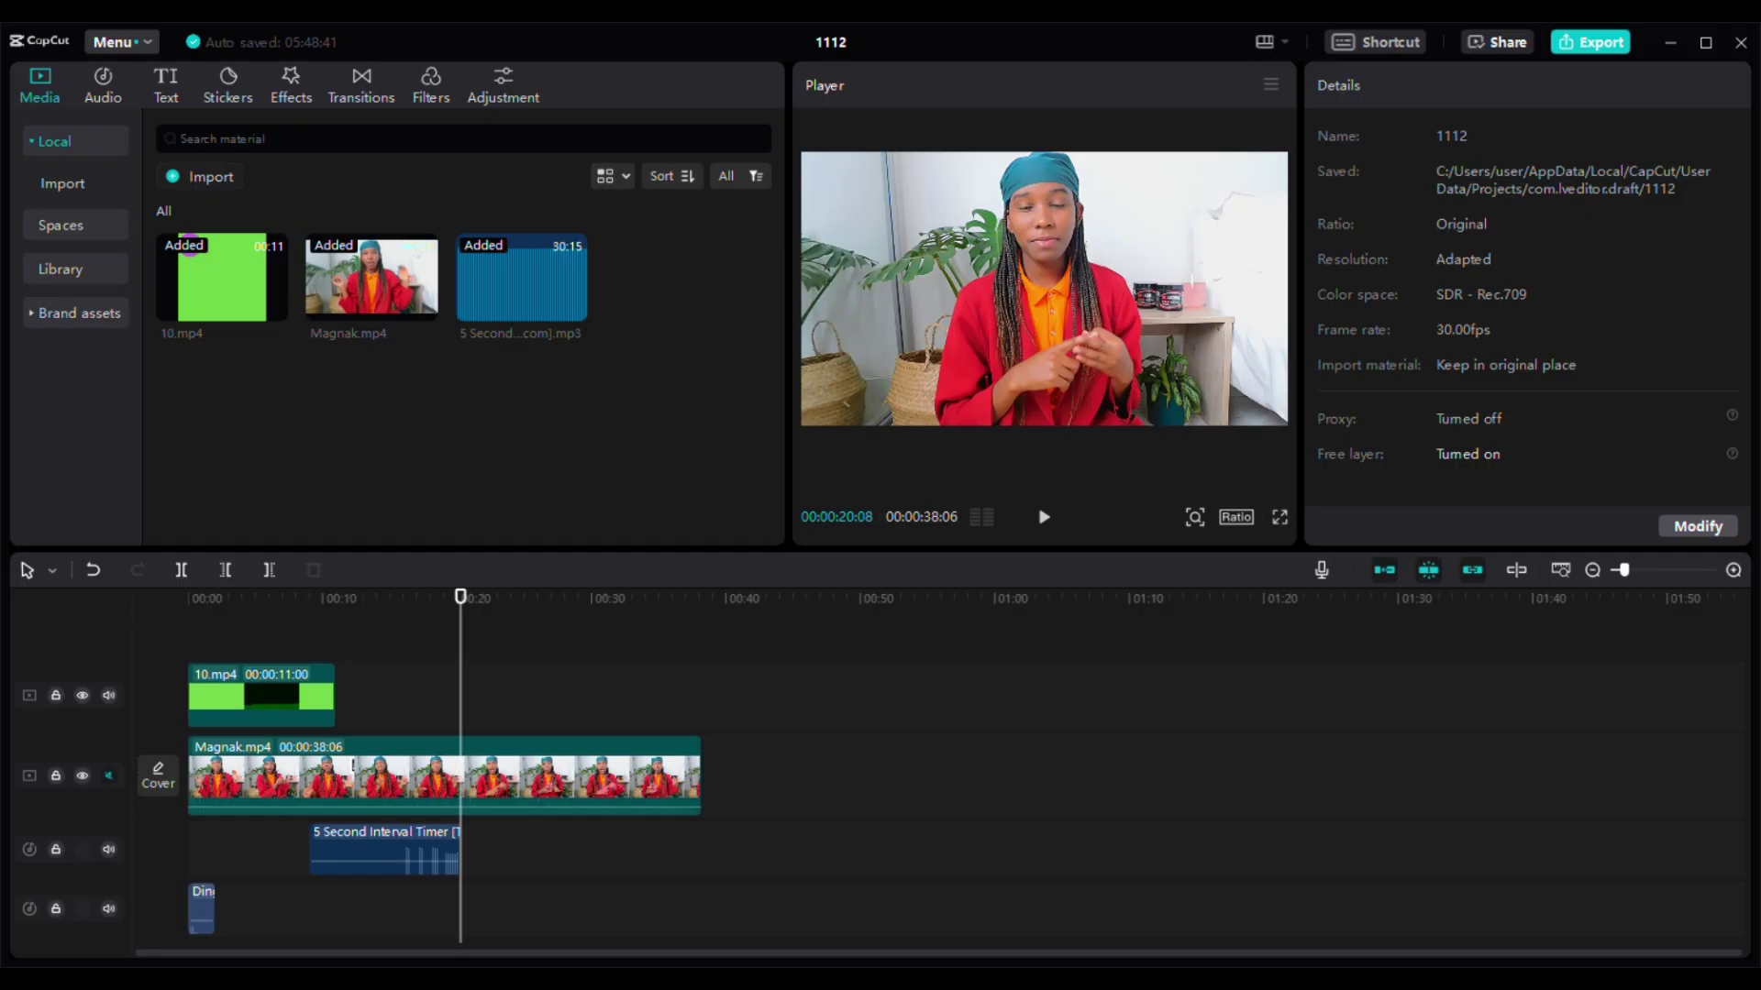
Split Magnak.mp4 and the interval timer audio at 00:00:15:29, and delete the audio part before the beeps
{"action": "left_click", "coordinate": [361, 902]}
{"action": "left_click", "coordinate": [402, 916]}
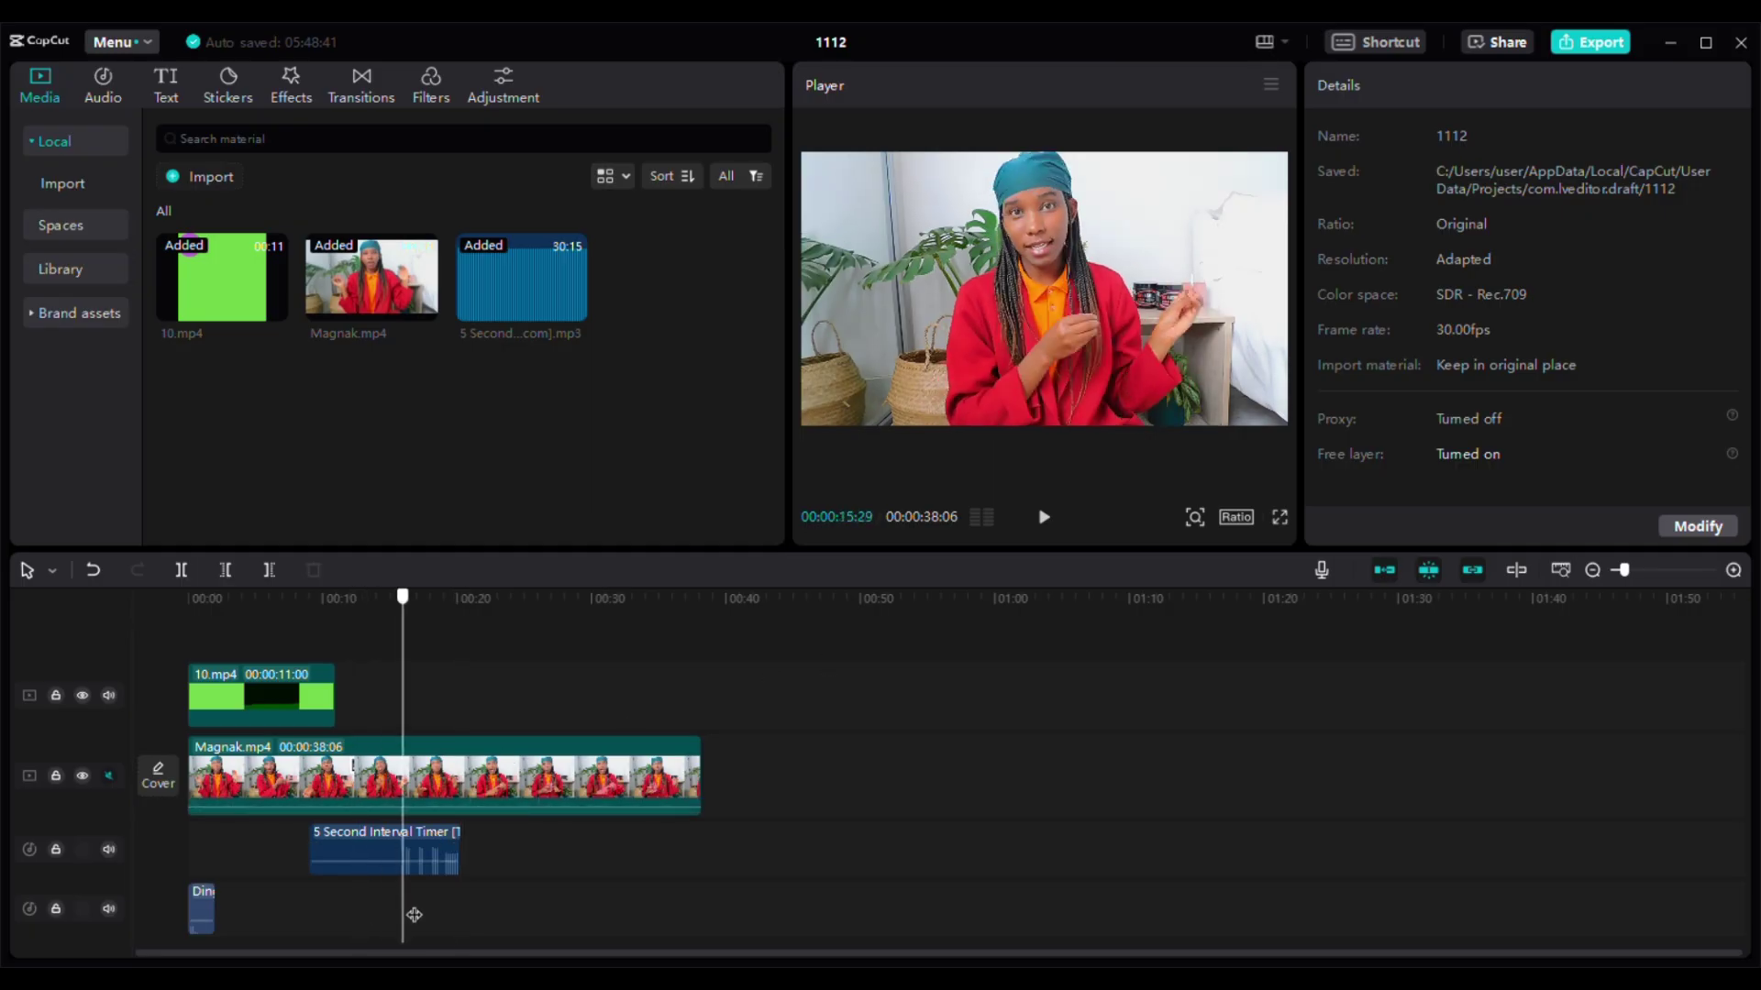
{"action": "key", "text": "ctrl+b"}
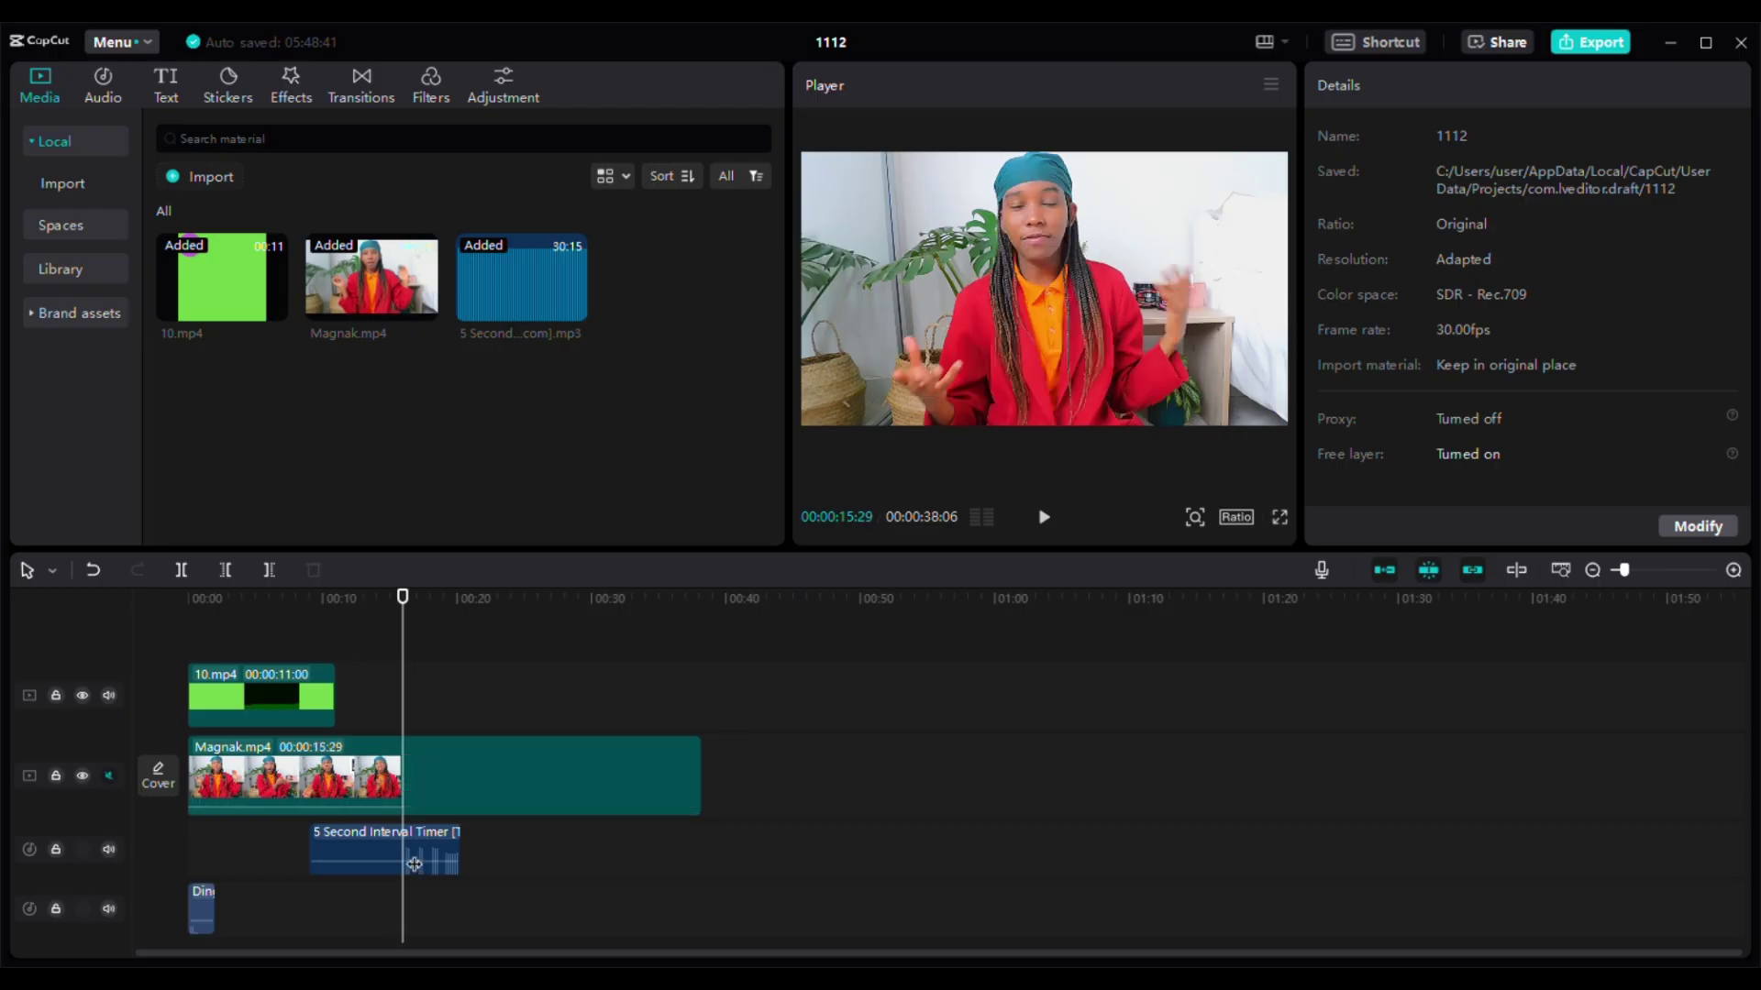
{"action": "left_click", "coordinate": [404, 853]}
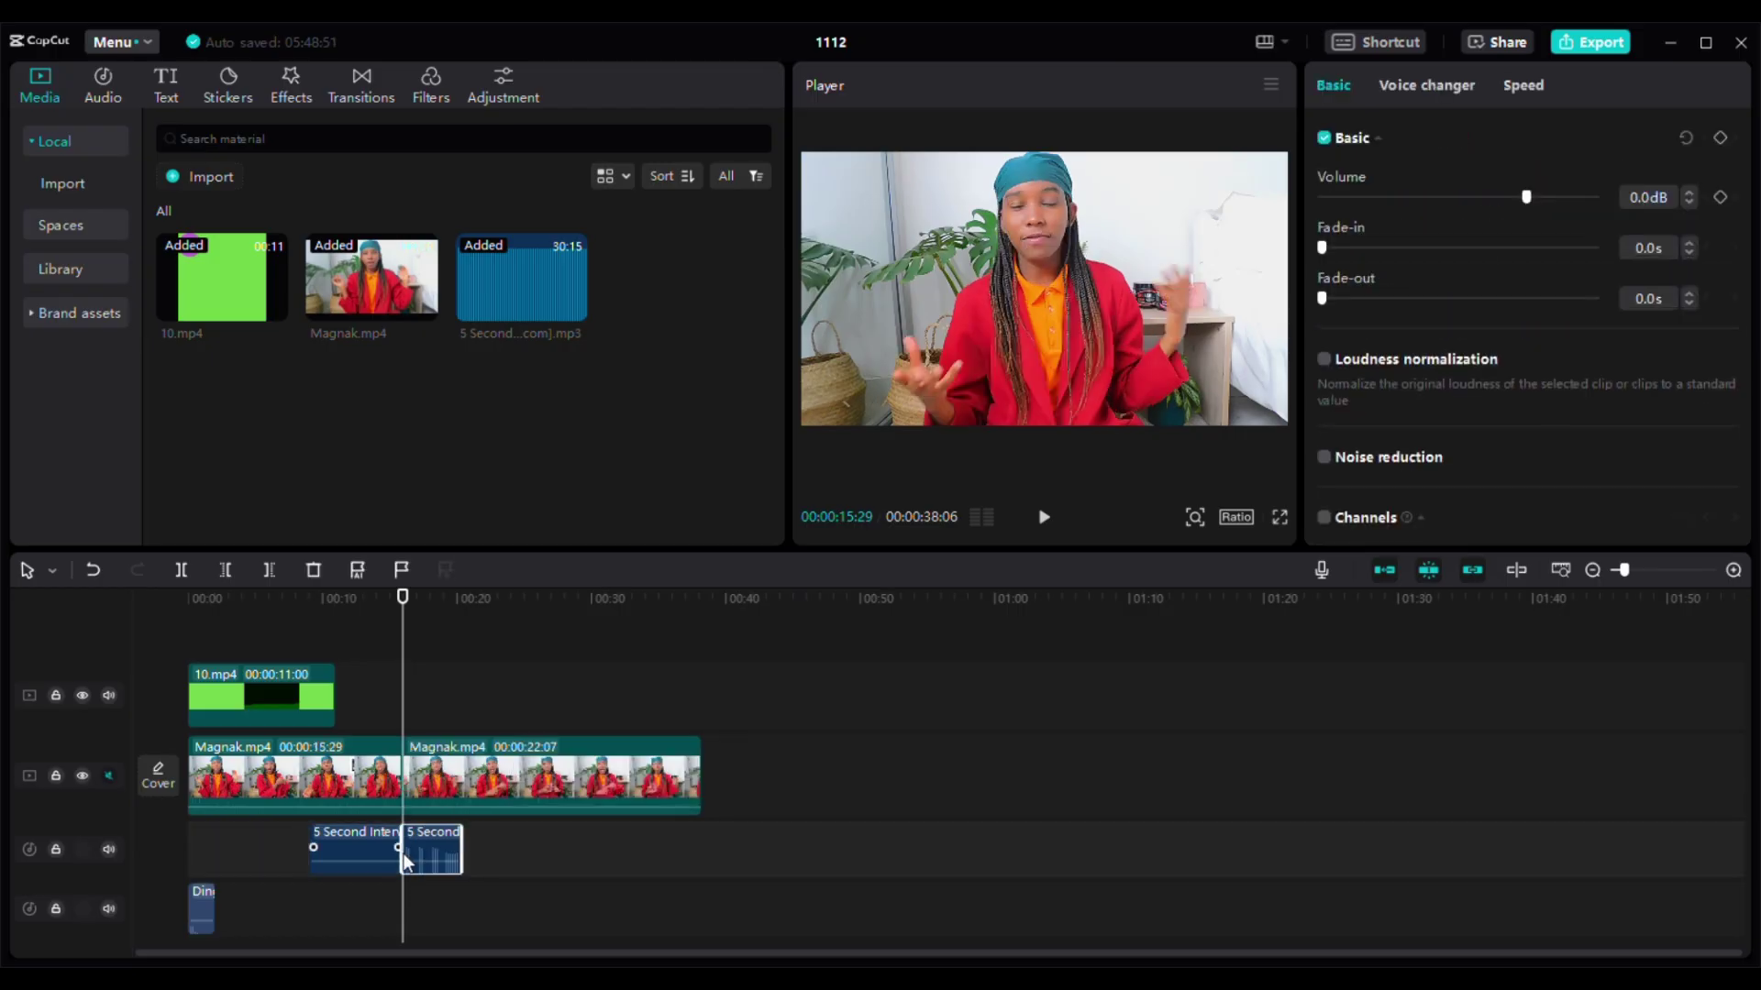
{"action": "key", "text": "ctrl+b"}
{"action": "key", "text": "Delete"}
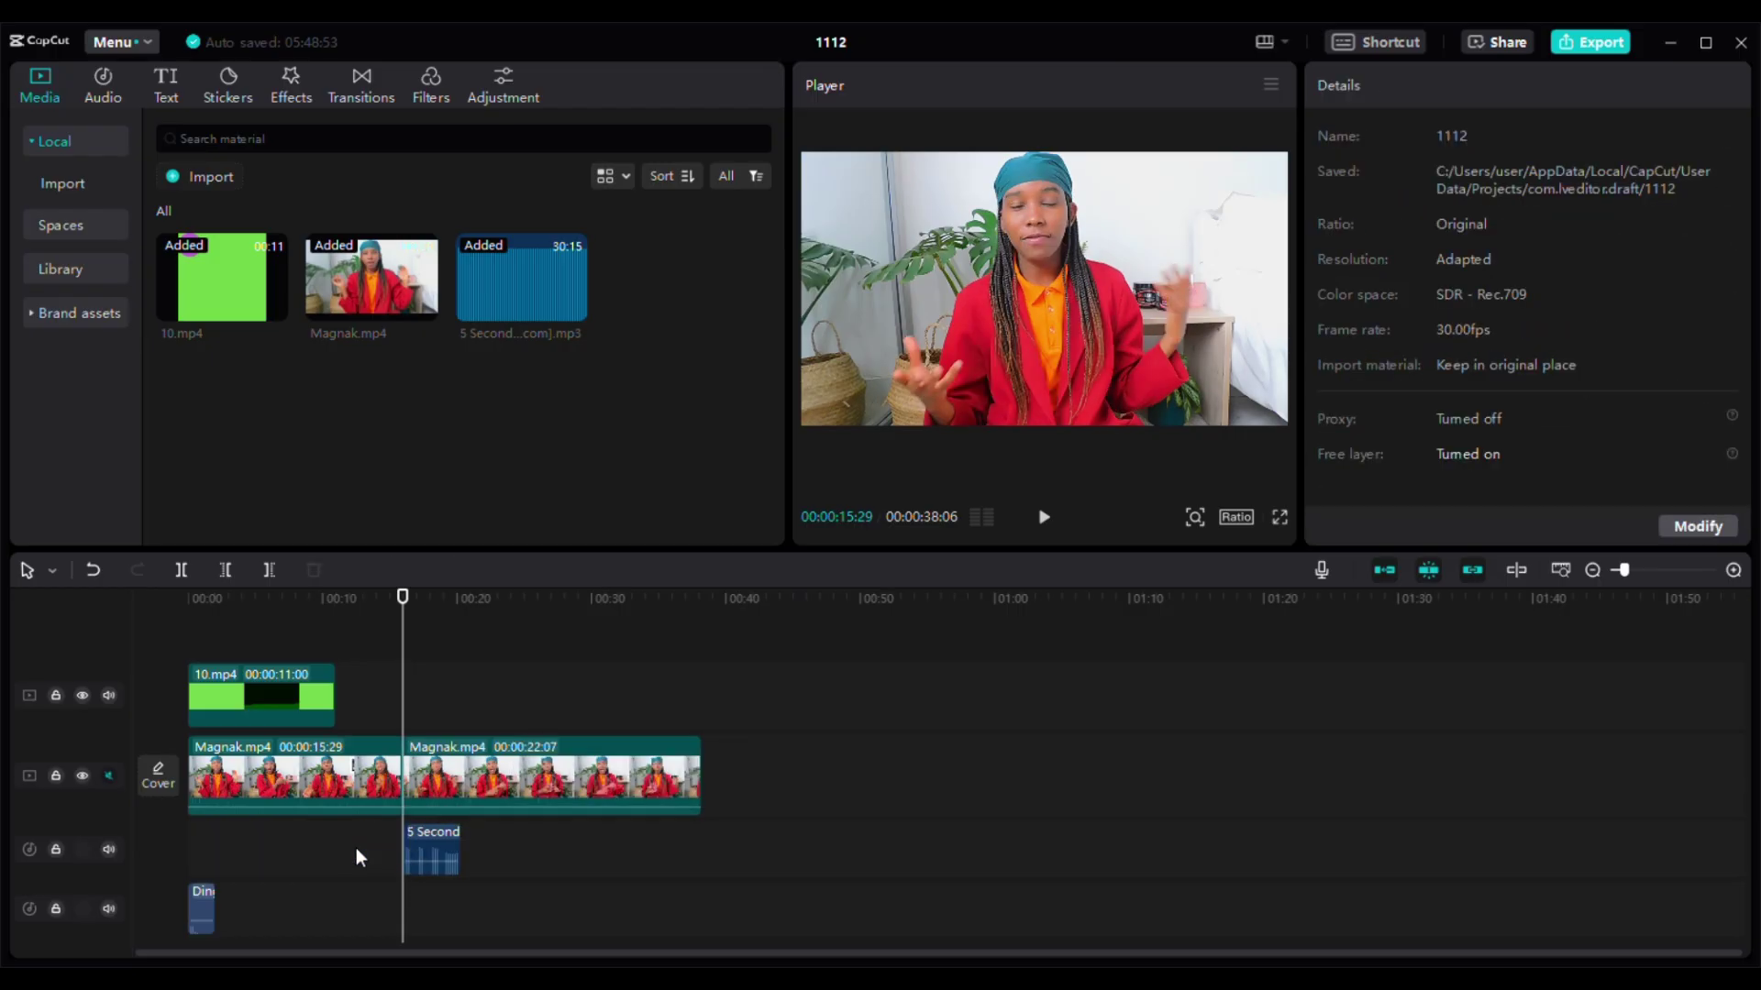
Move the trimmed timer sound so it ends together with the 10.mp4 clip, and preview the last seconds of the countdown
{"action": "left_click_drag", "start_coordinate": [424, 867], "coordinate": [295, 855]}
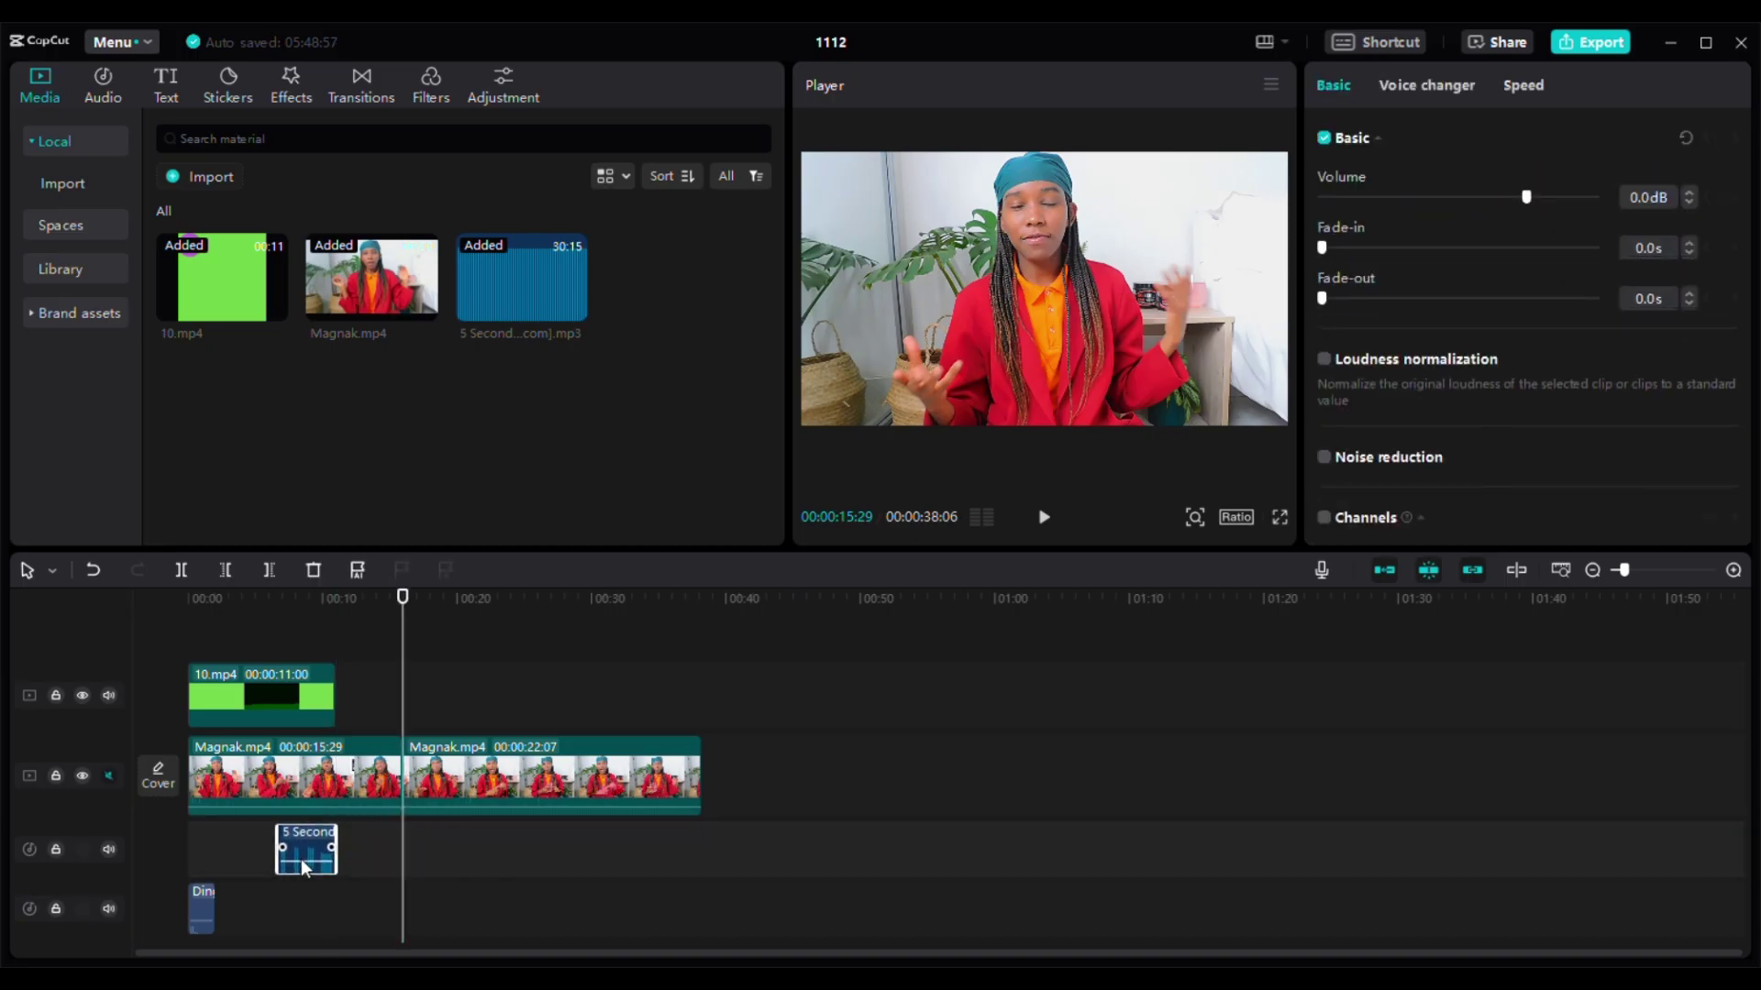
{"action": "left_click", "coordinate": [246, 859]}
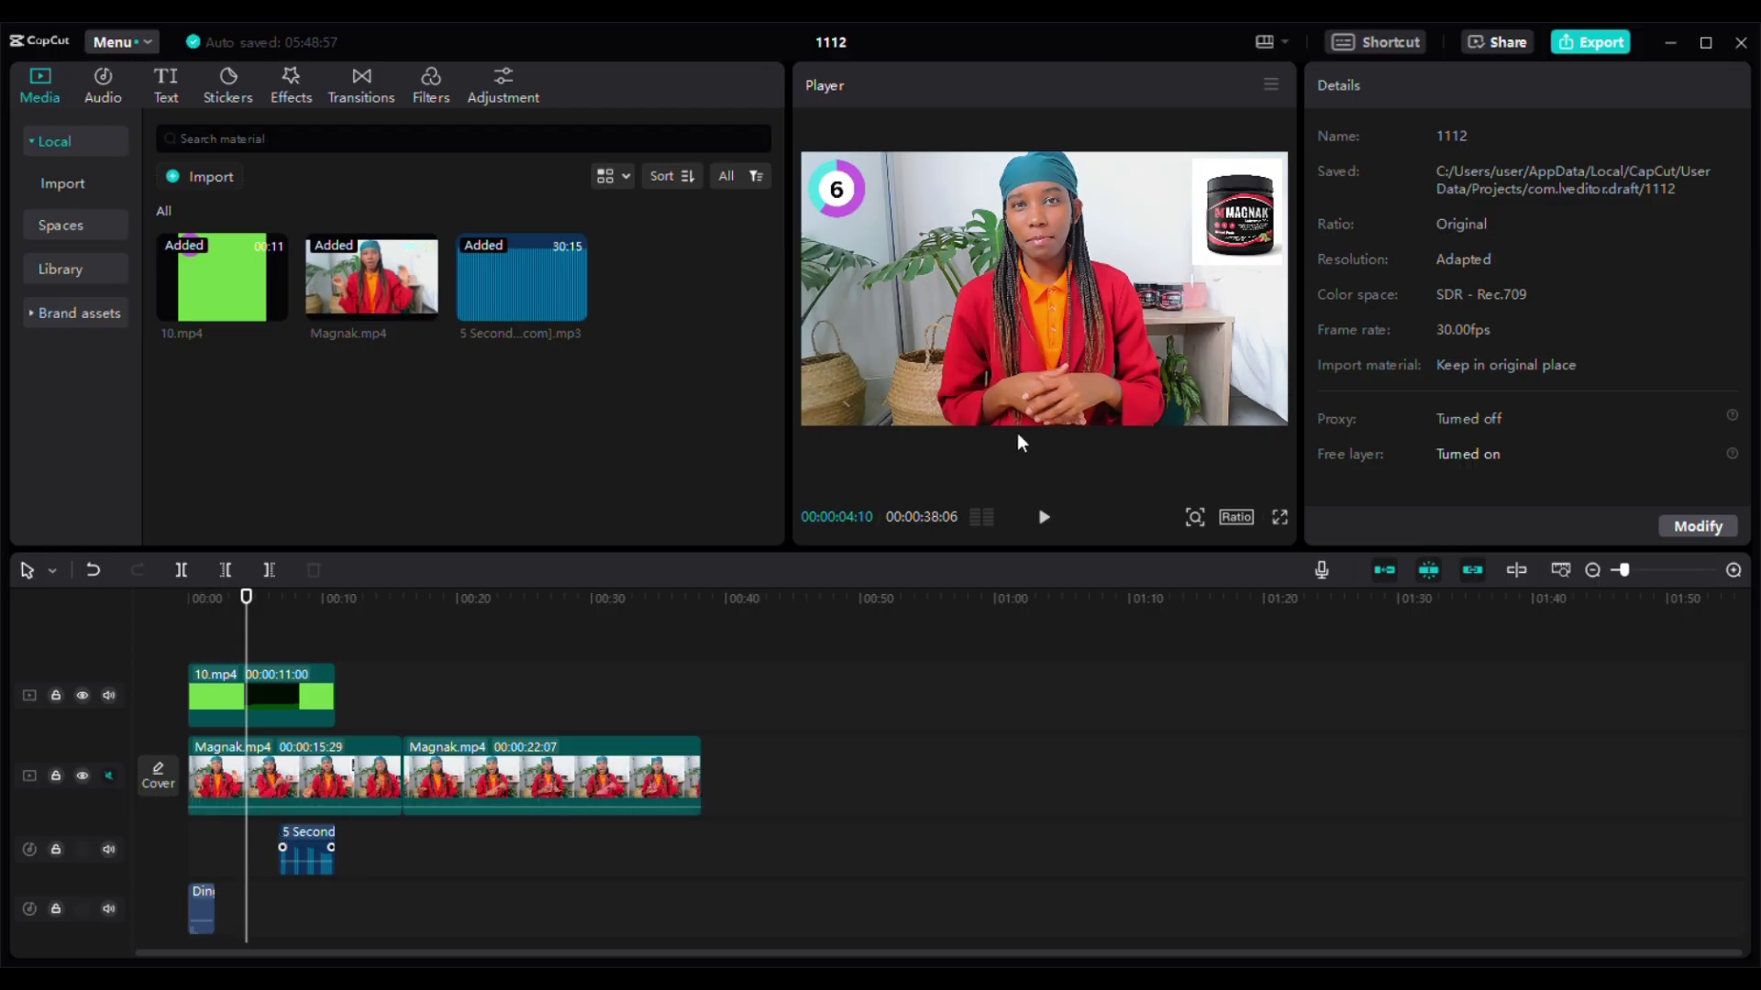
{"action": "left_click", "coordinate": [1050, 536]}
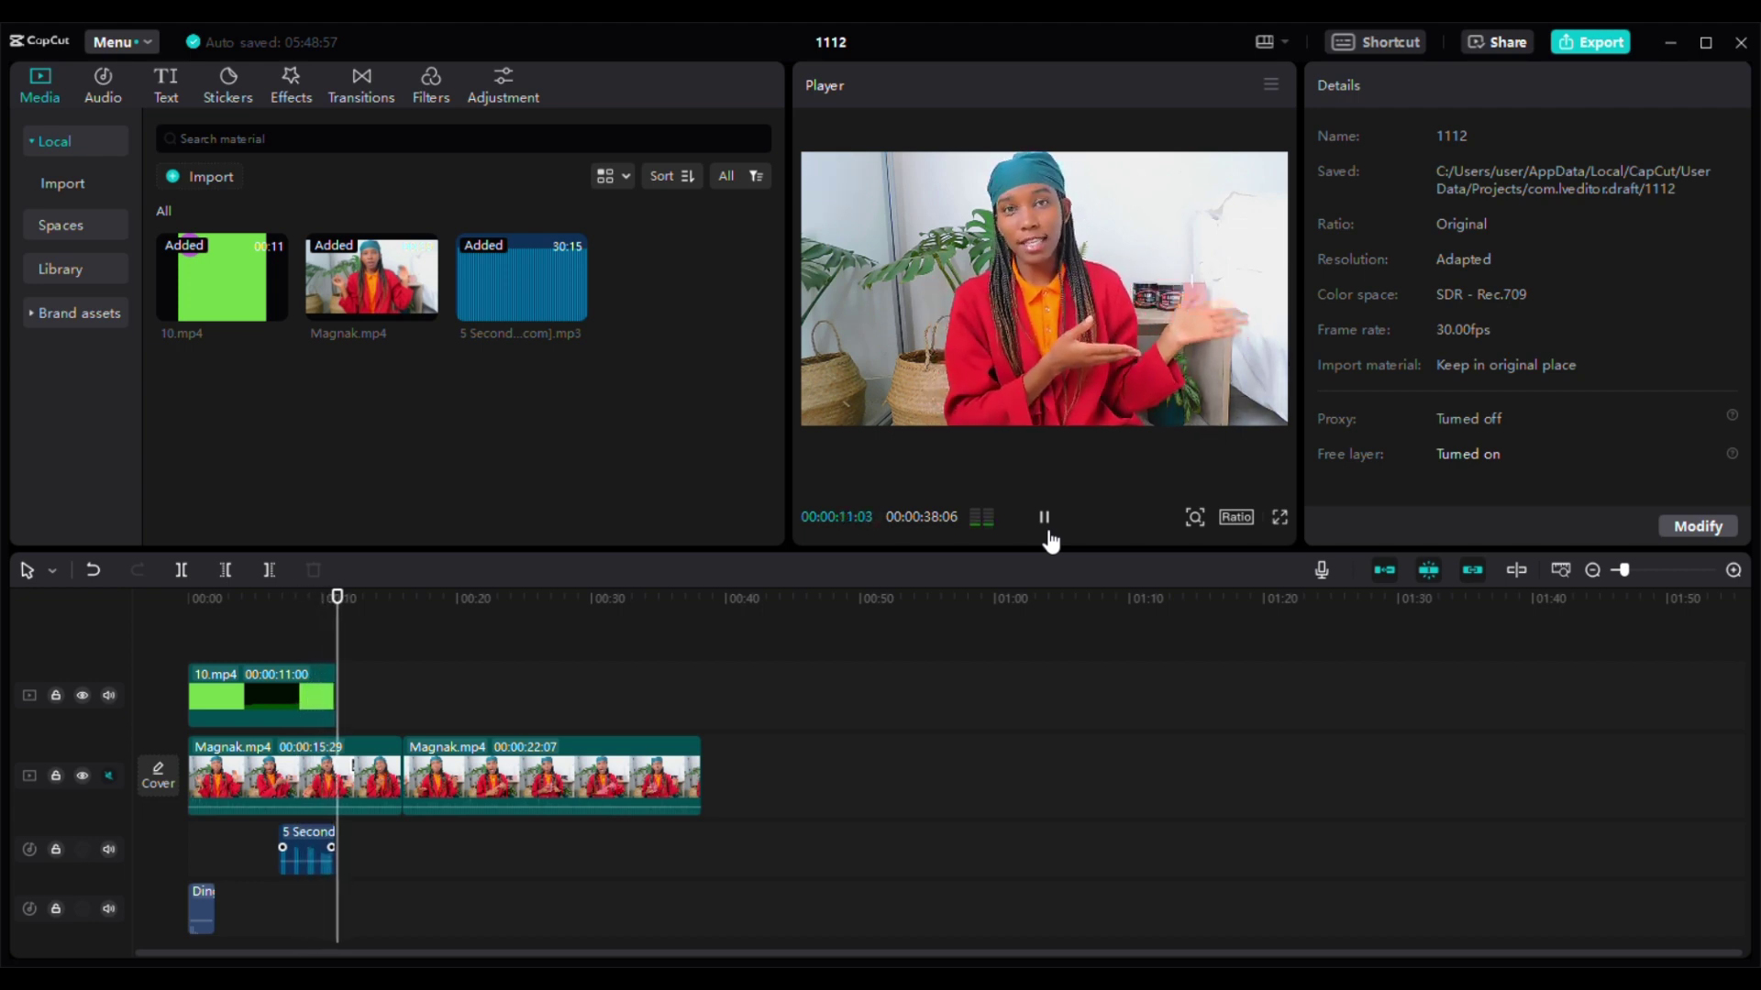
{"action": "left_click", "coordinate": [1050, 535]}
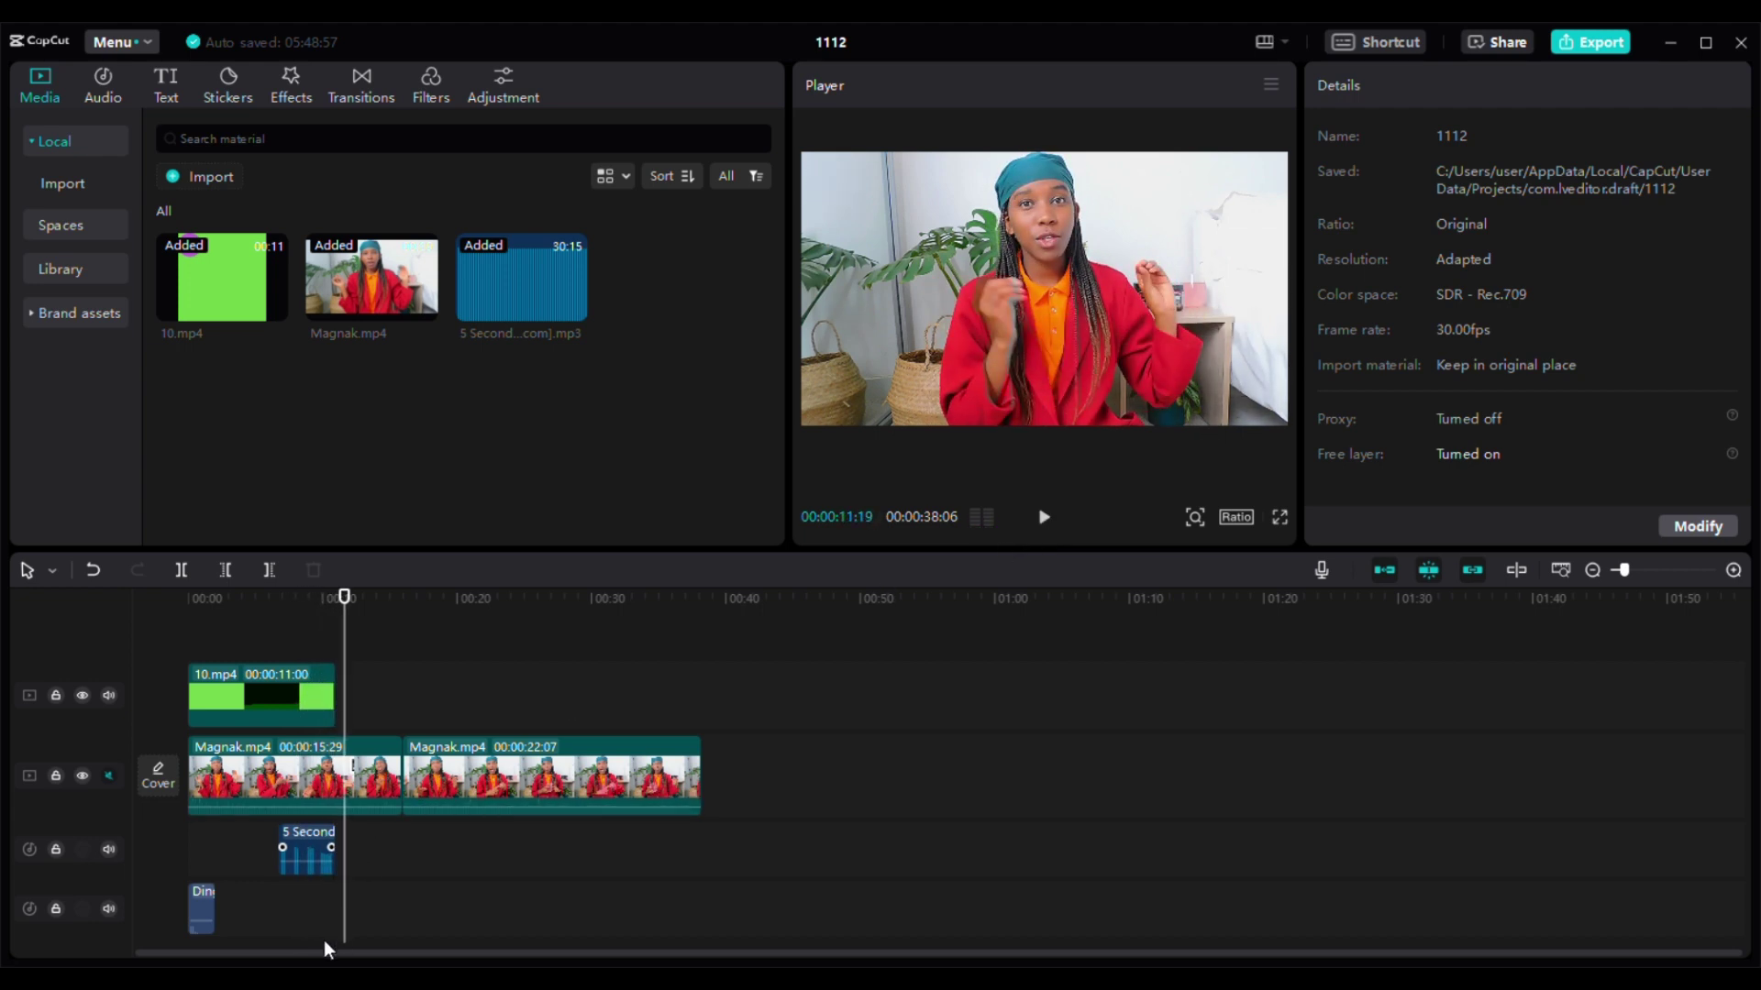
{"action": "left_click_drag", "start_coordinate": [354, 922], "coordinate": [249, 919]}
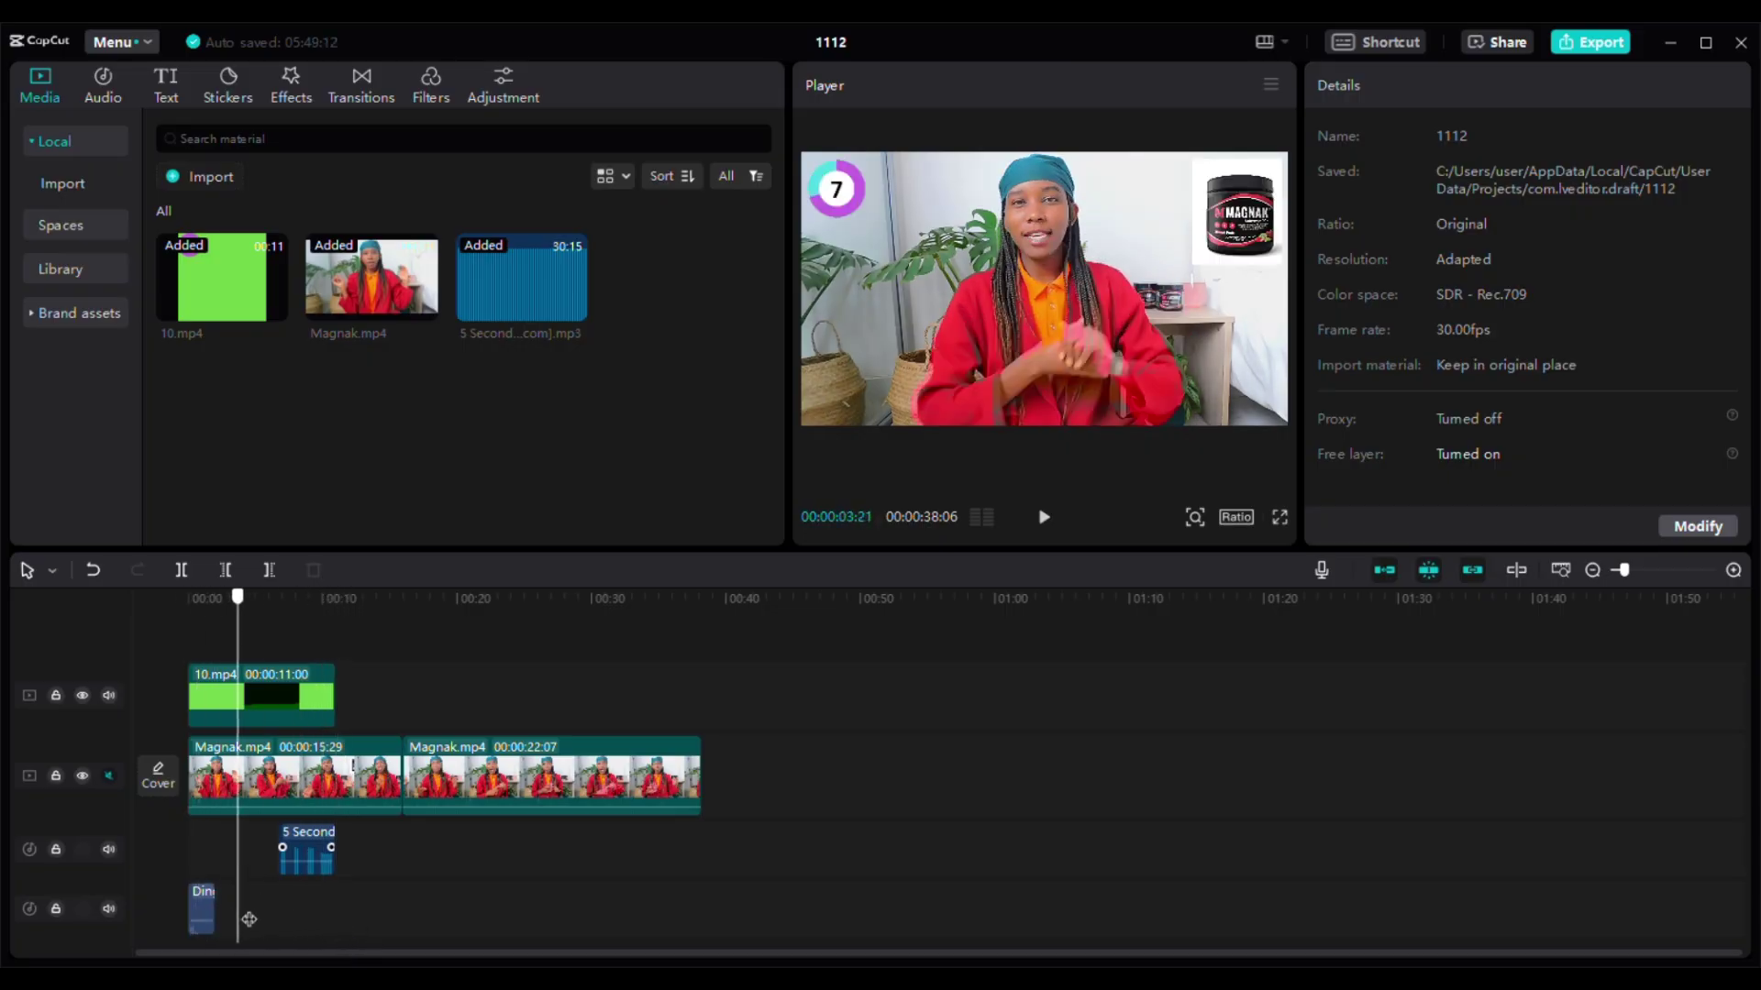